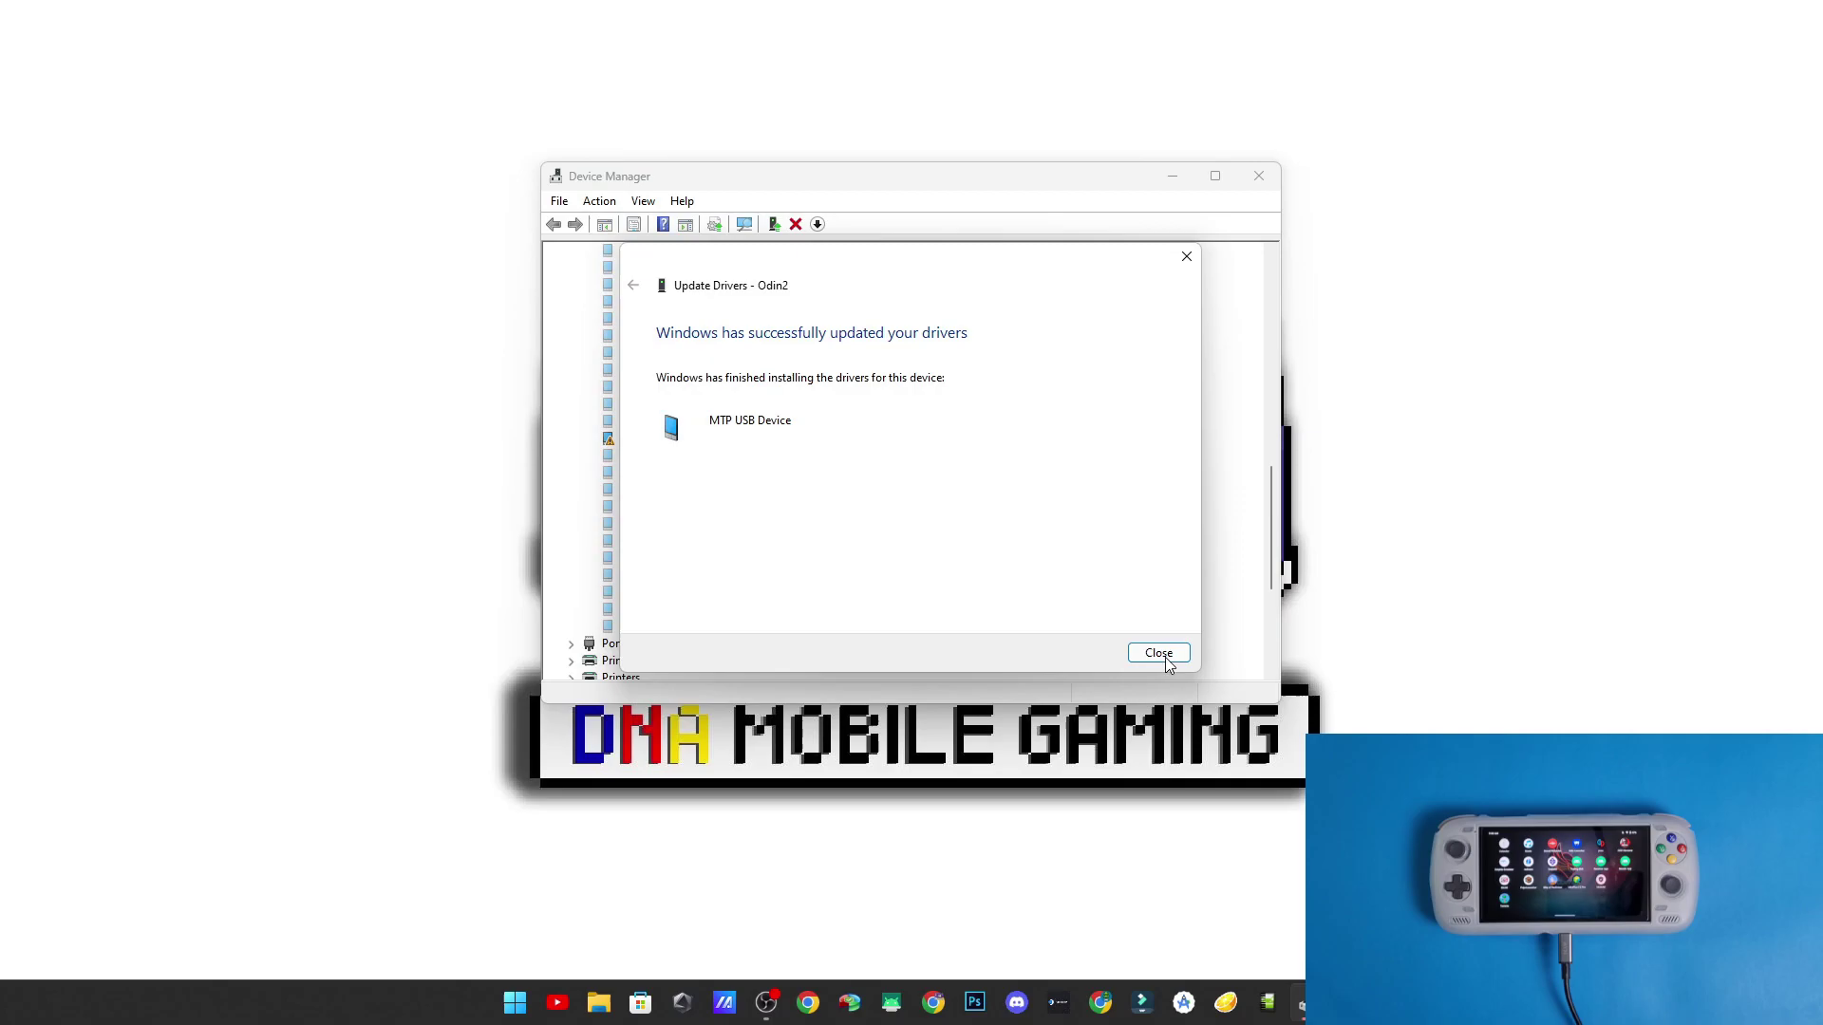
- Close the finished Odin2 MTP USB Device driver update and bring up File Explorer
click(1158, 653)
scroll(779, 524, up, 10)
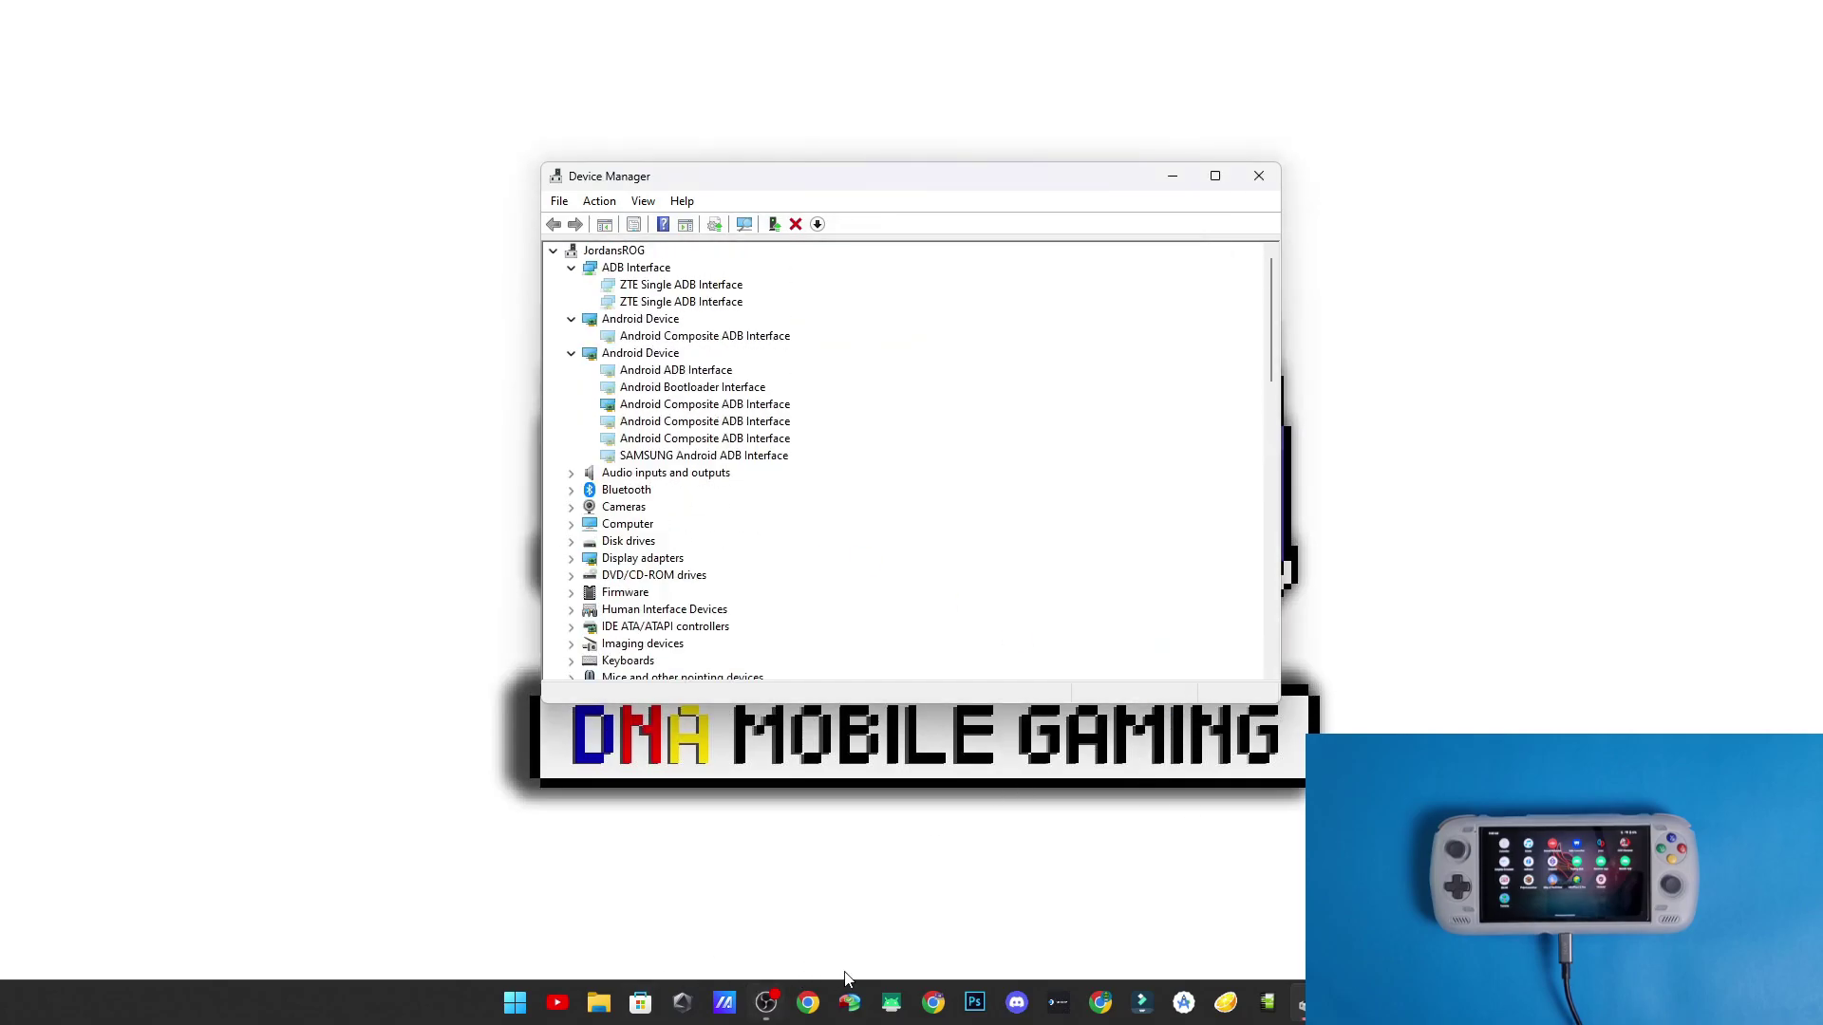
click(598, 1003)
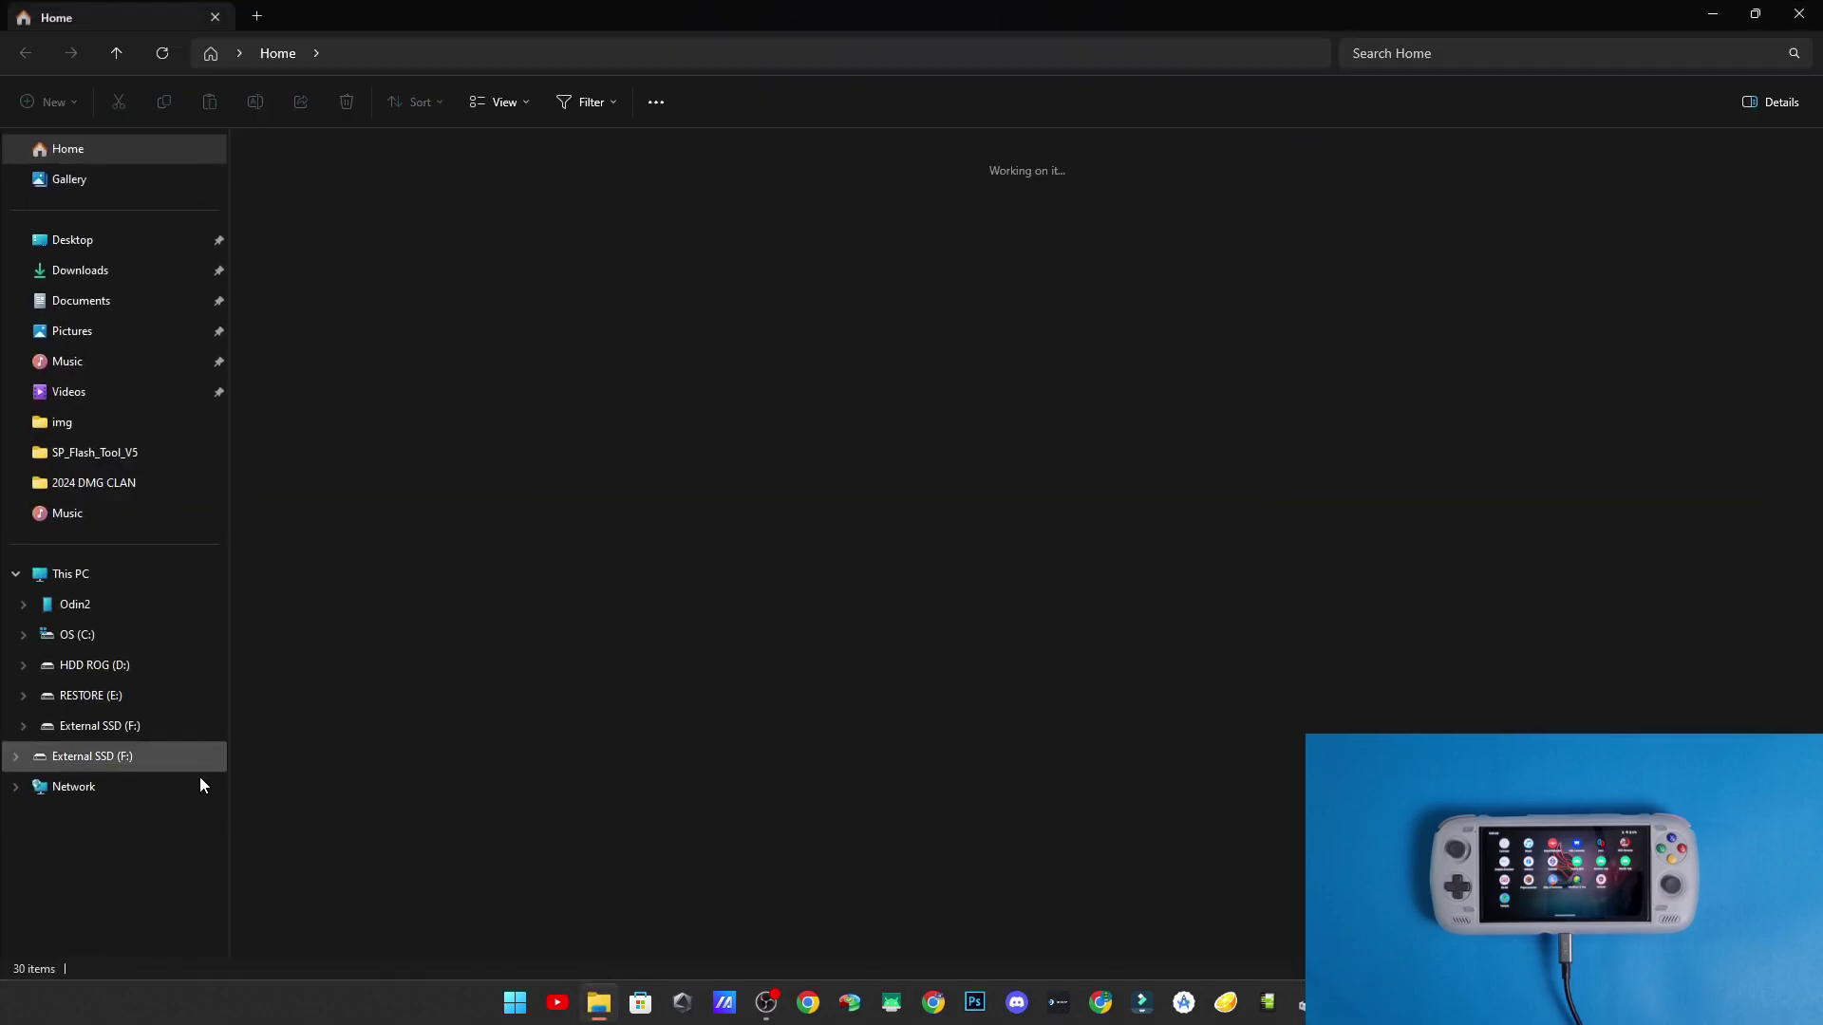
- Confirm the extracted usb_driver_r13-windows folder in Downloads holds usb_driver, then minimize Explorer
click(88, 270)
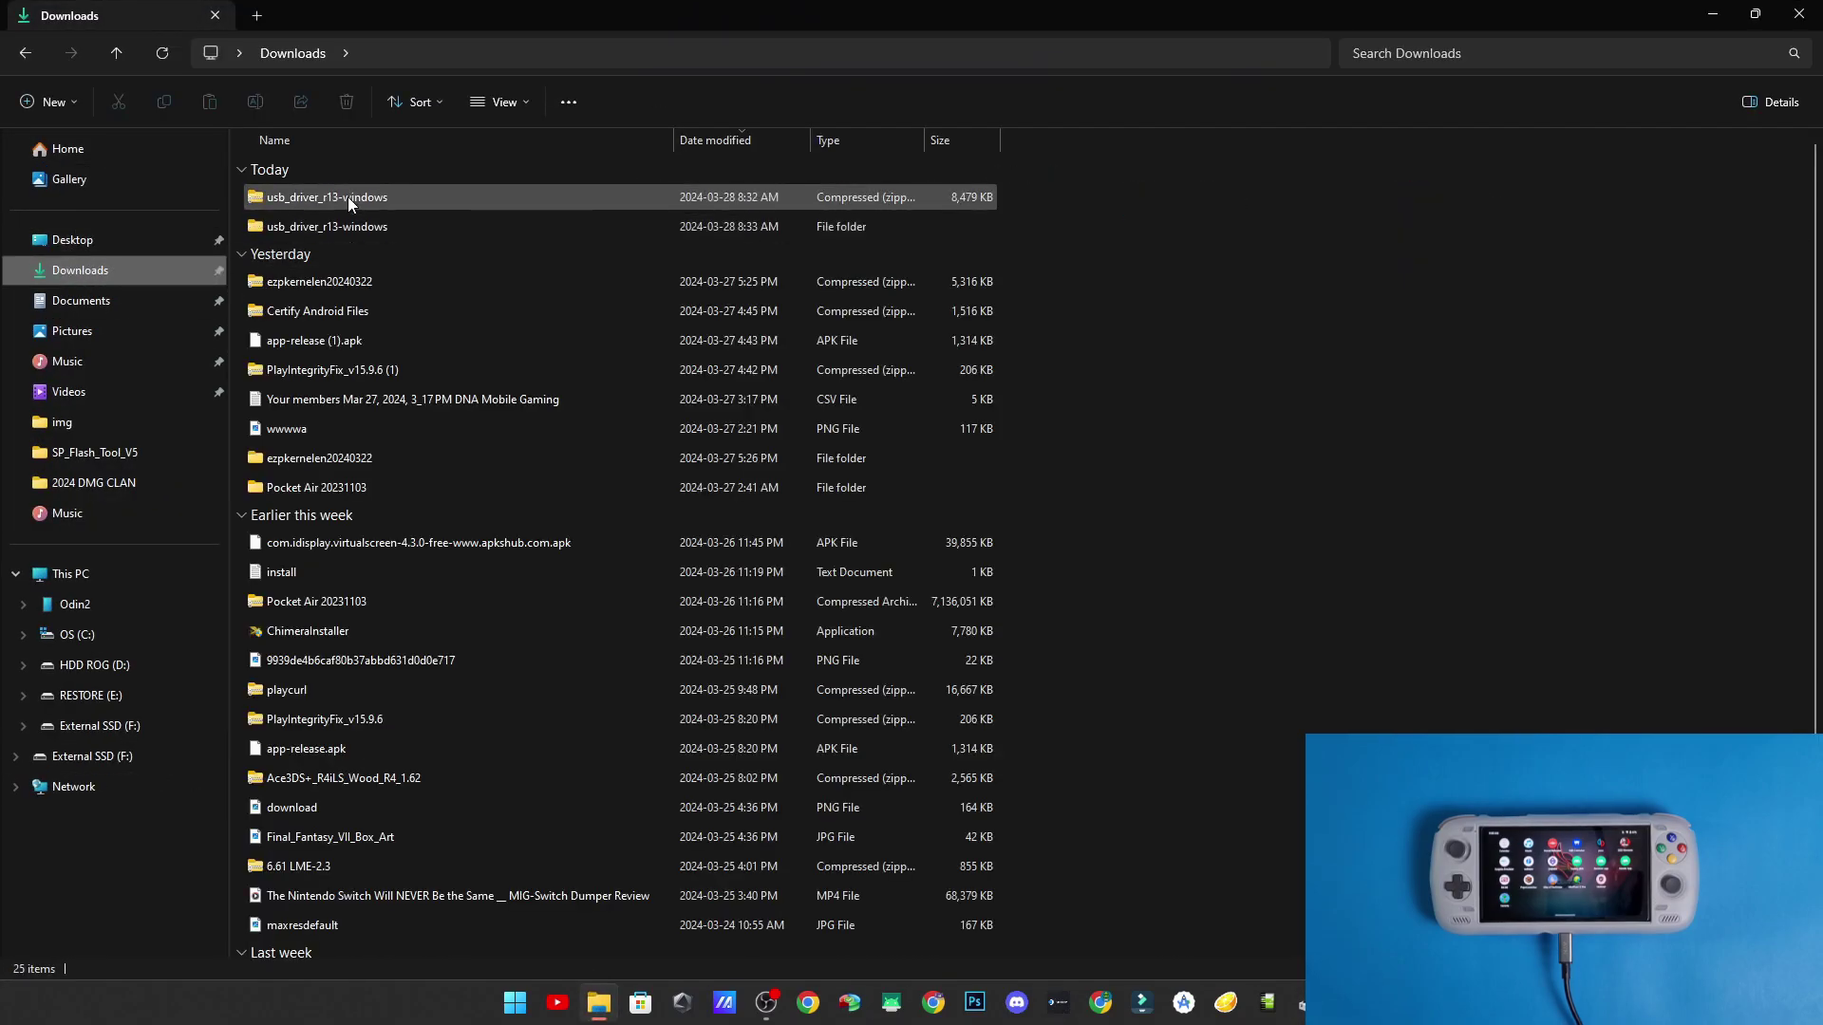
click(347, 196)
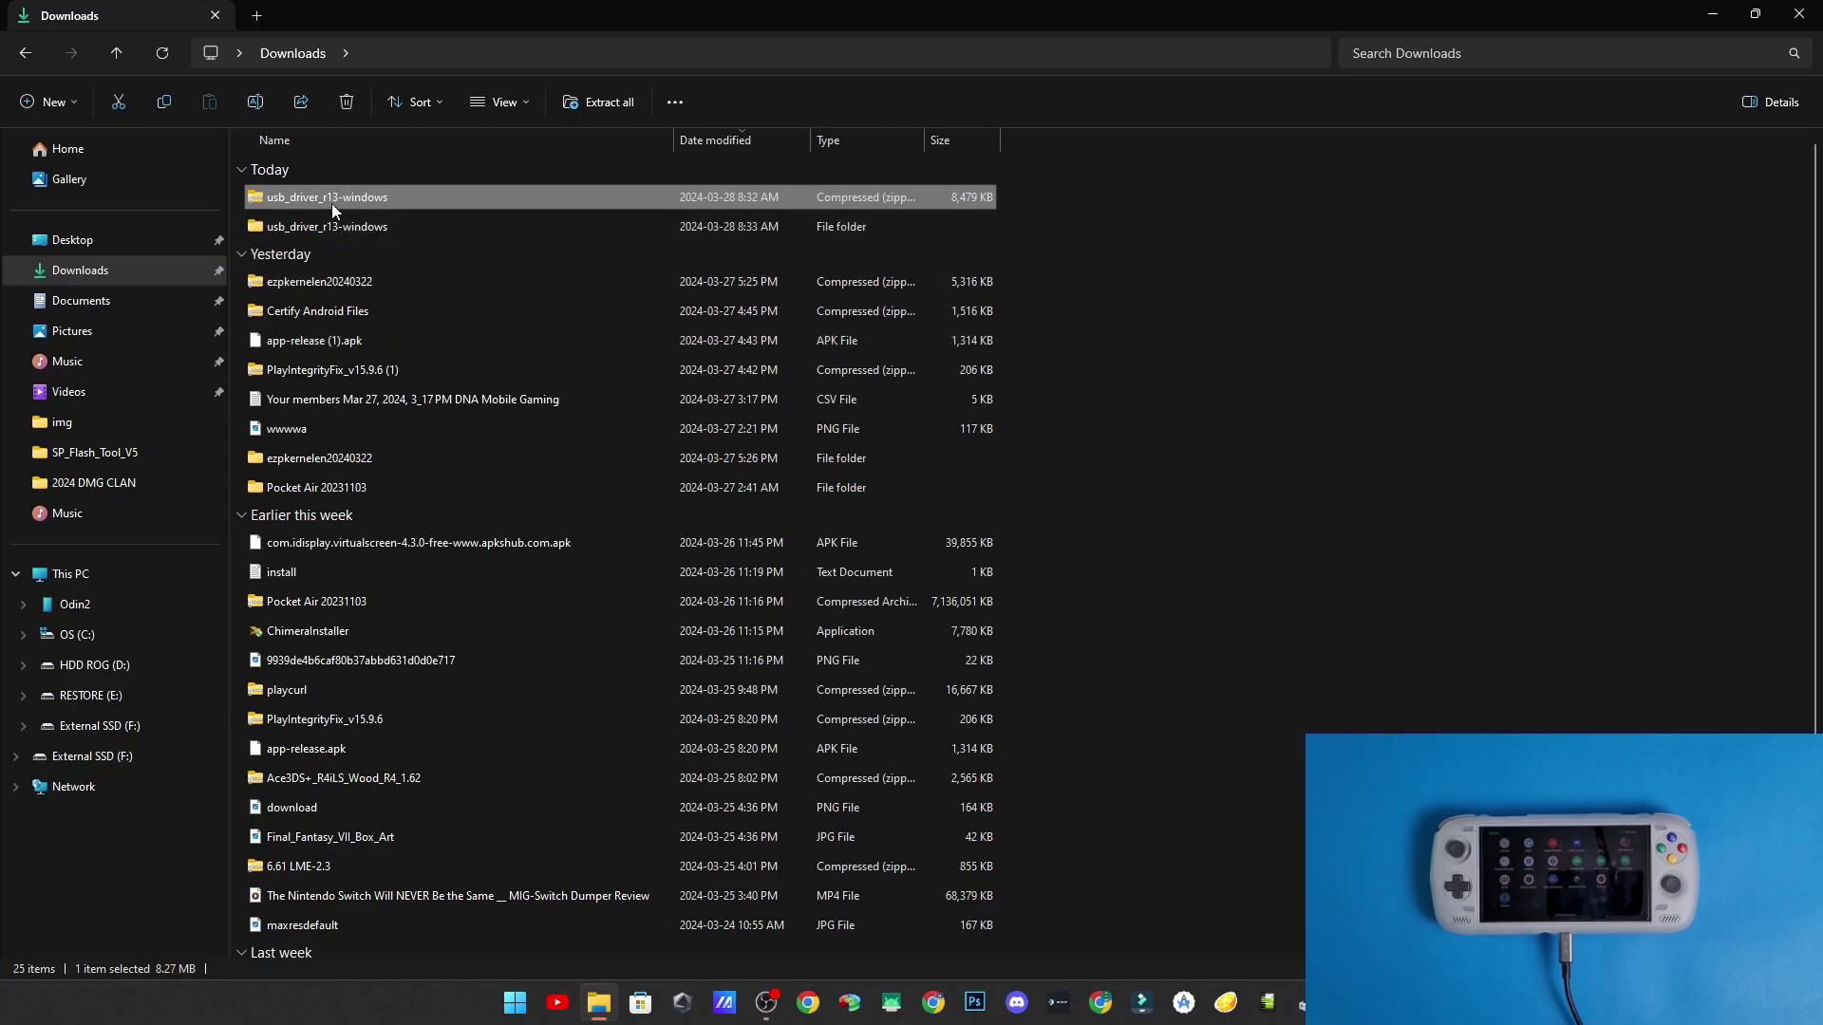
double_click(344, 228)
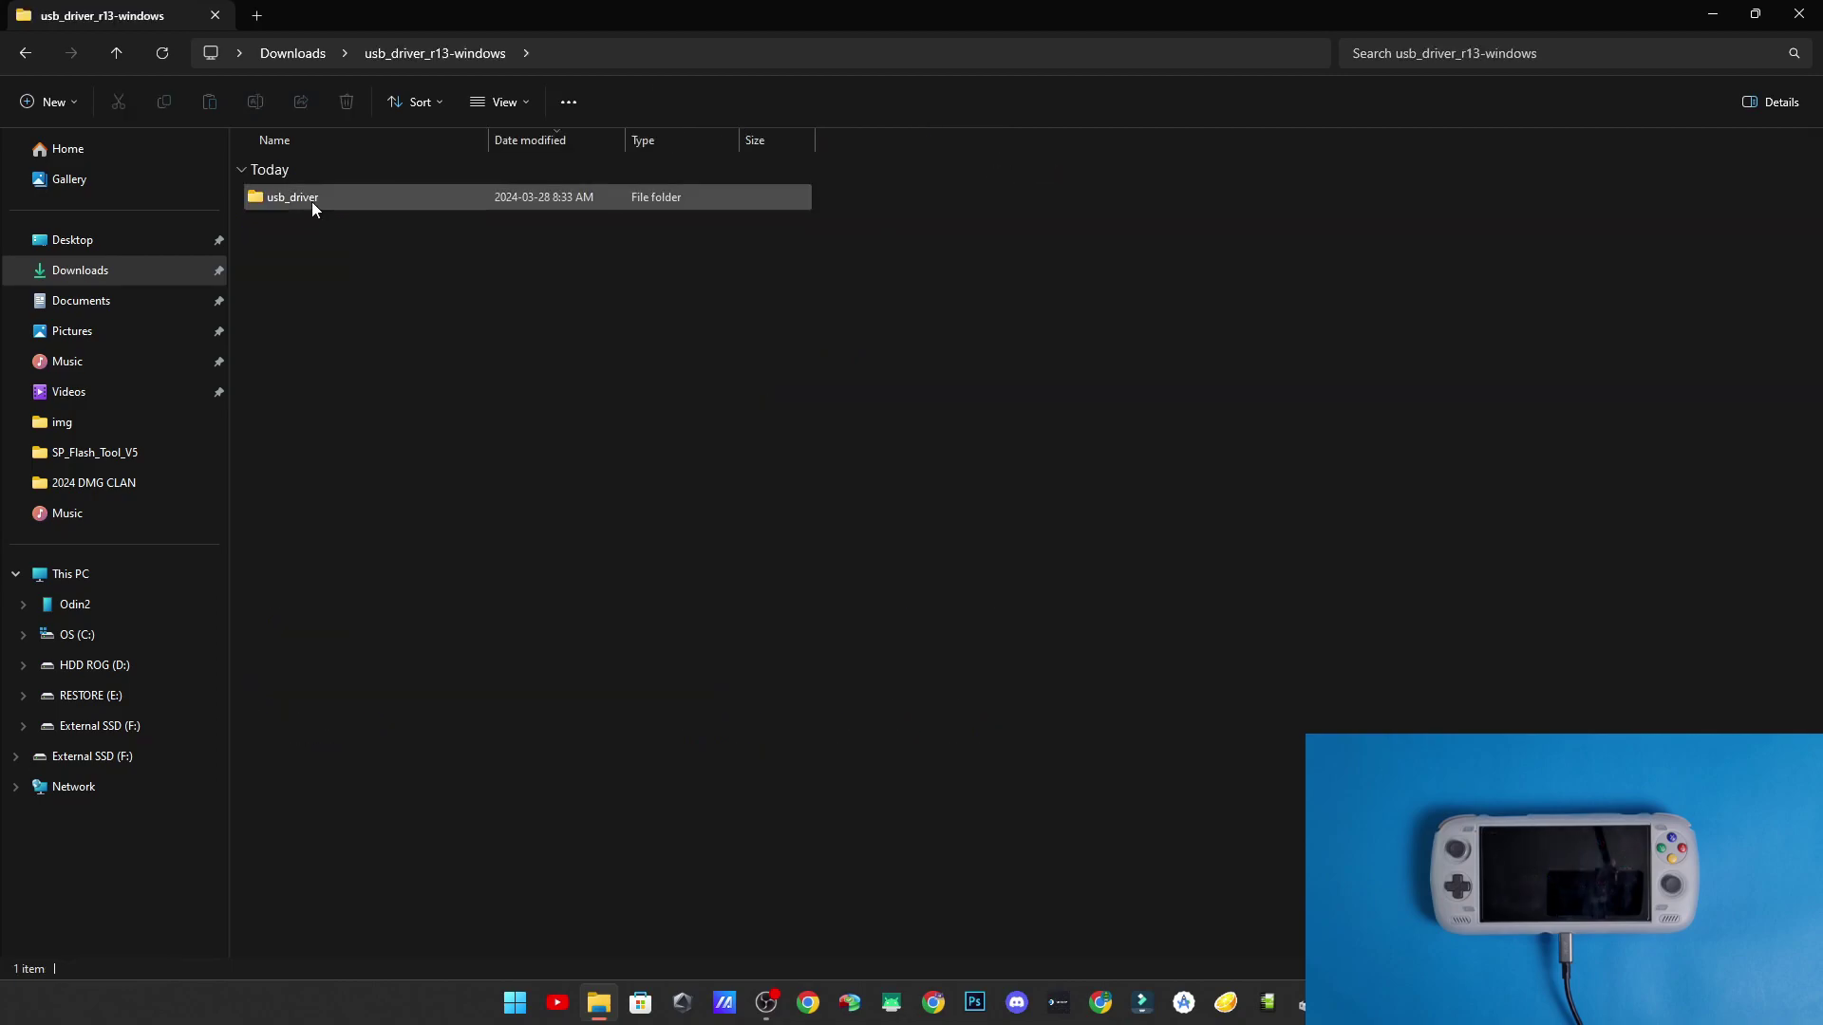
click(304, 54)
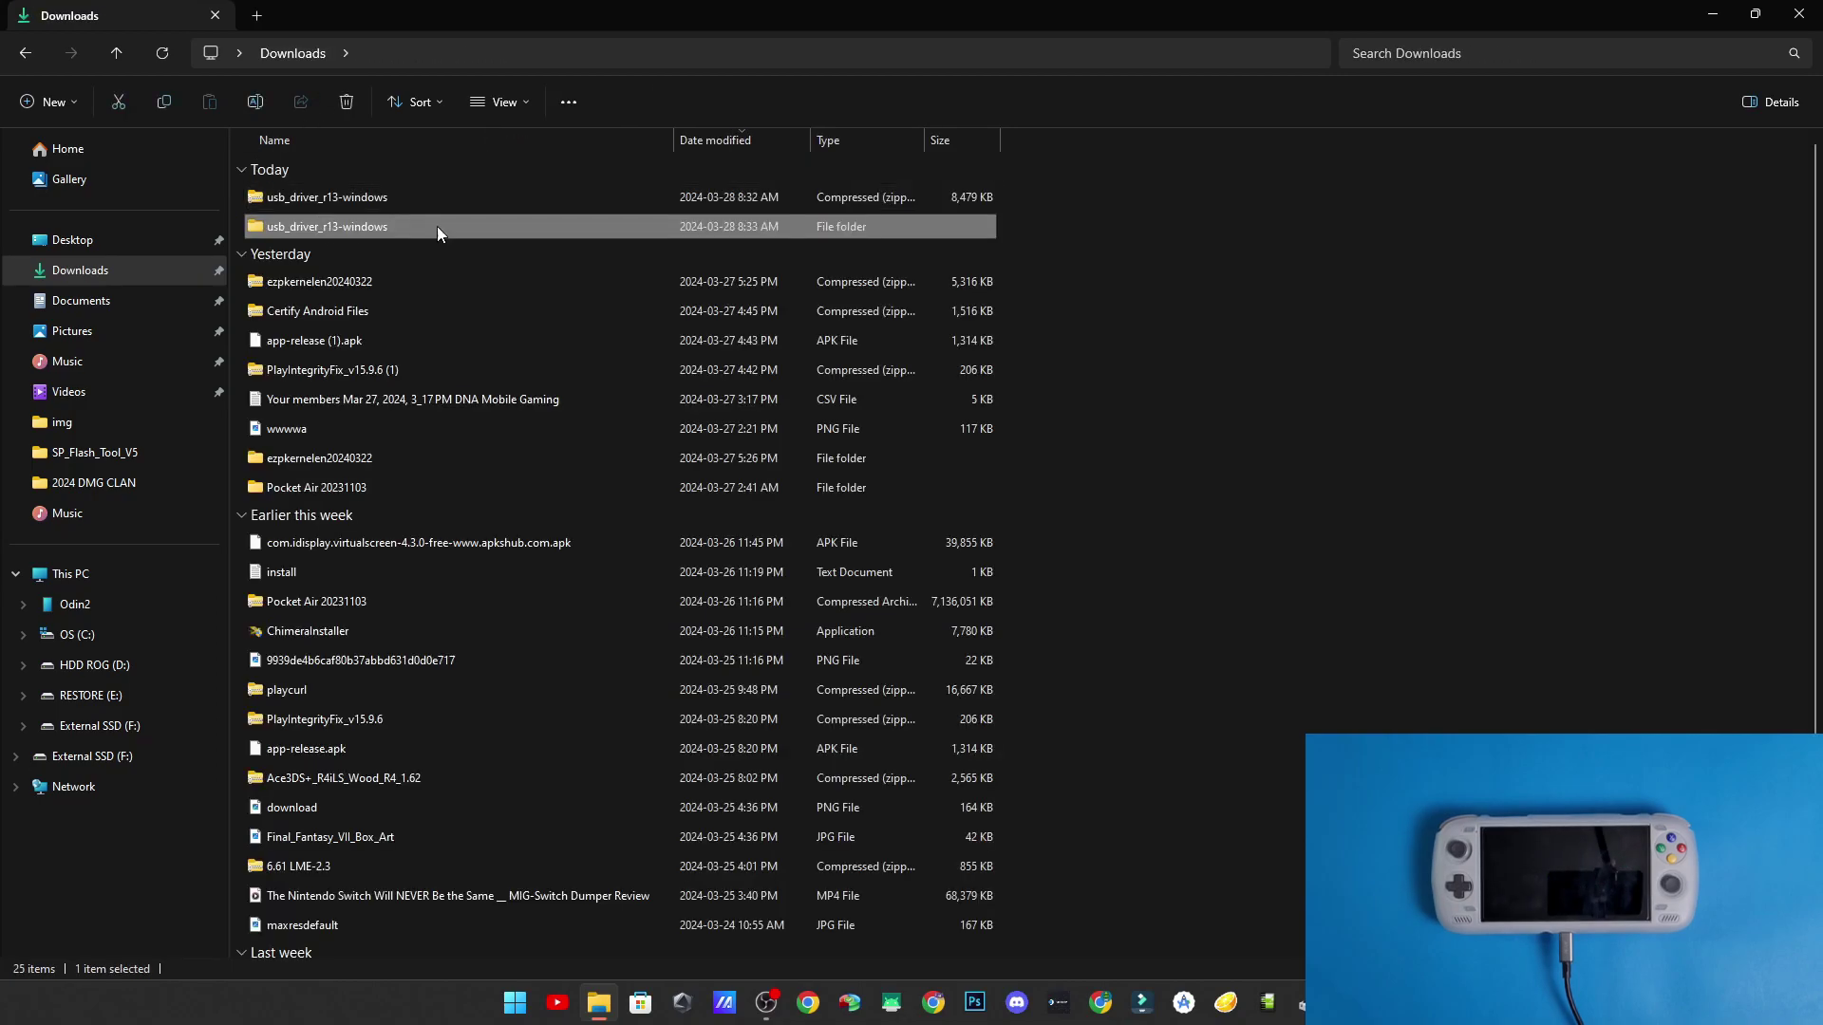
click(1712, 25)
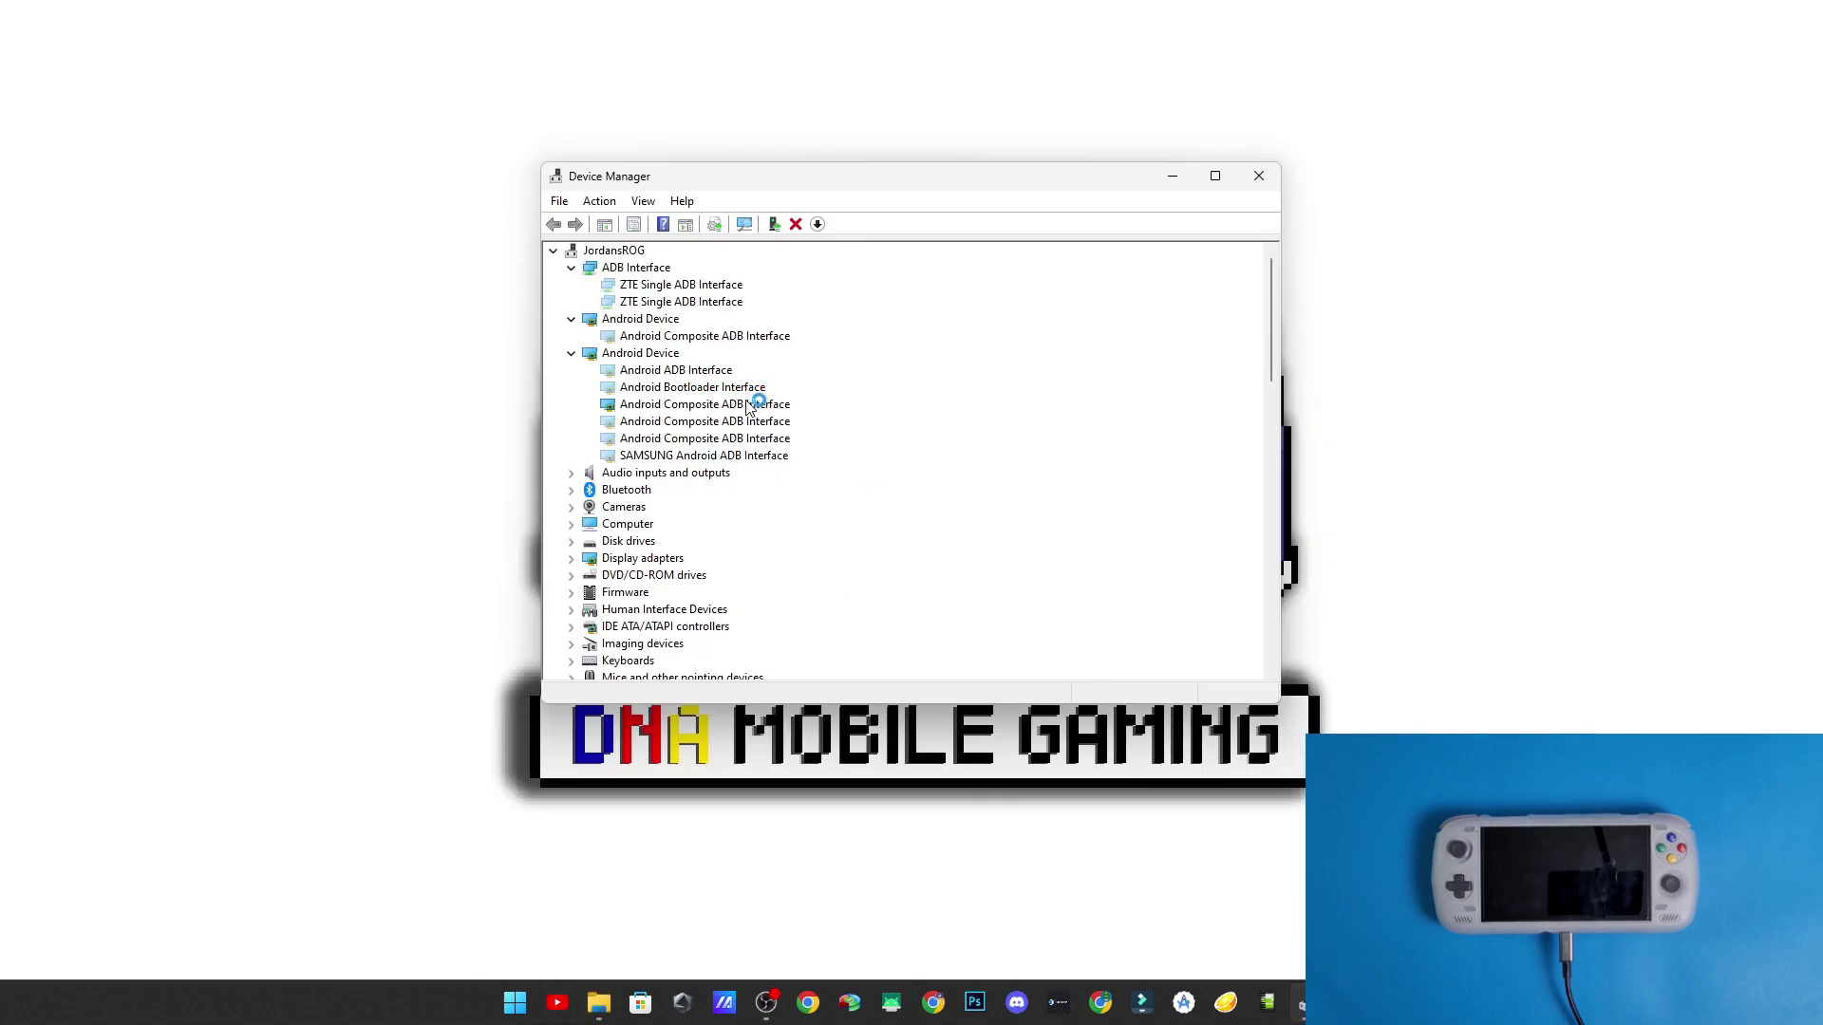
- Start a manual Have Disk driver update for the Android Composite ADB Interface
click(688, 406)
right_click(688, 409)
click(742, 420)
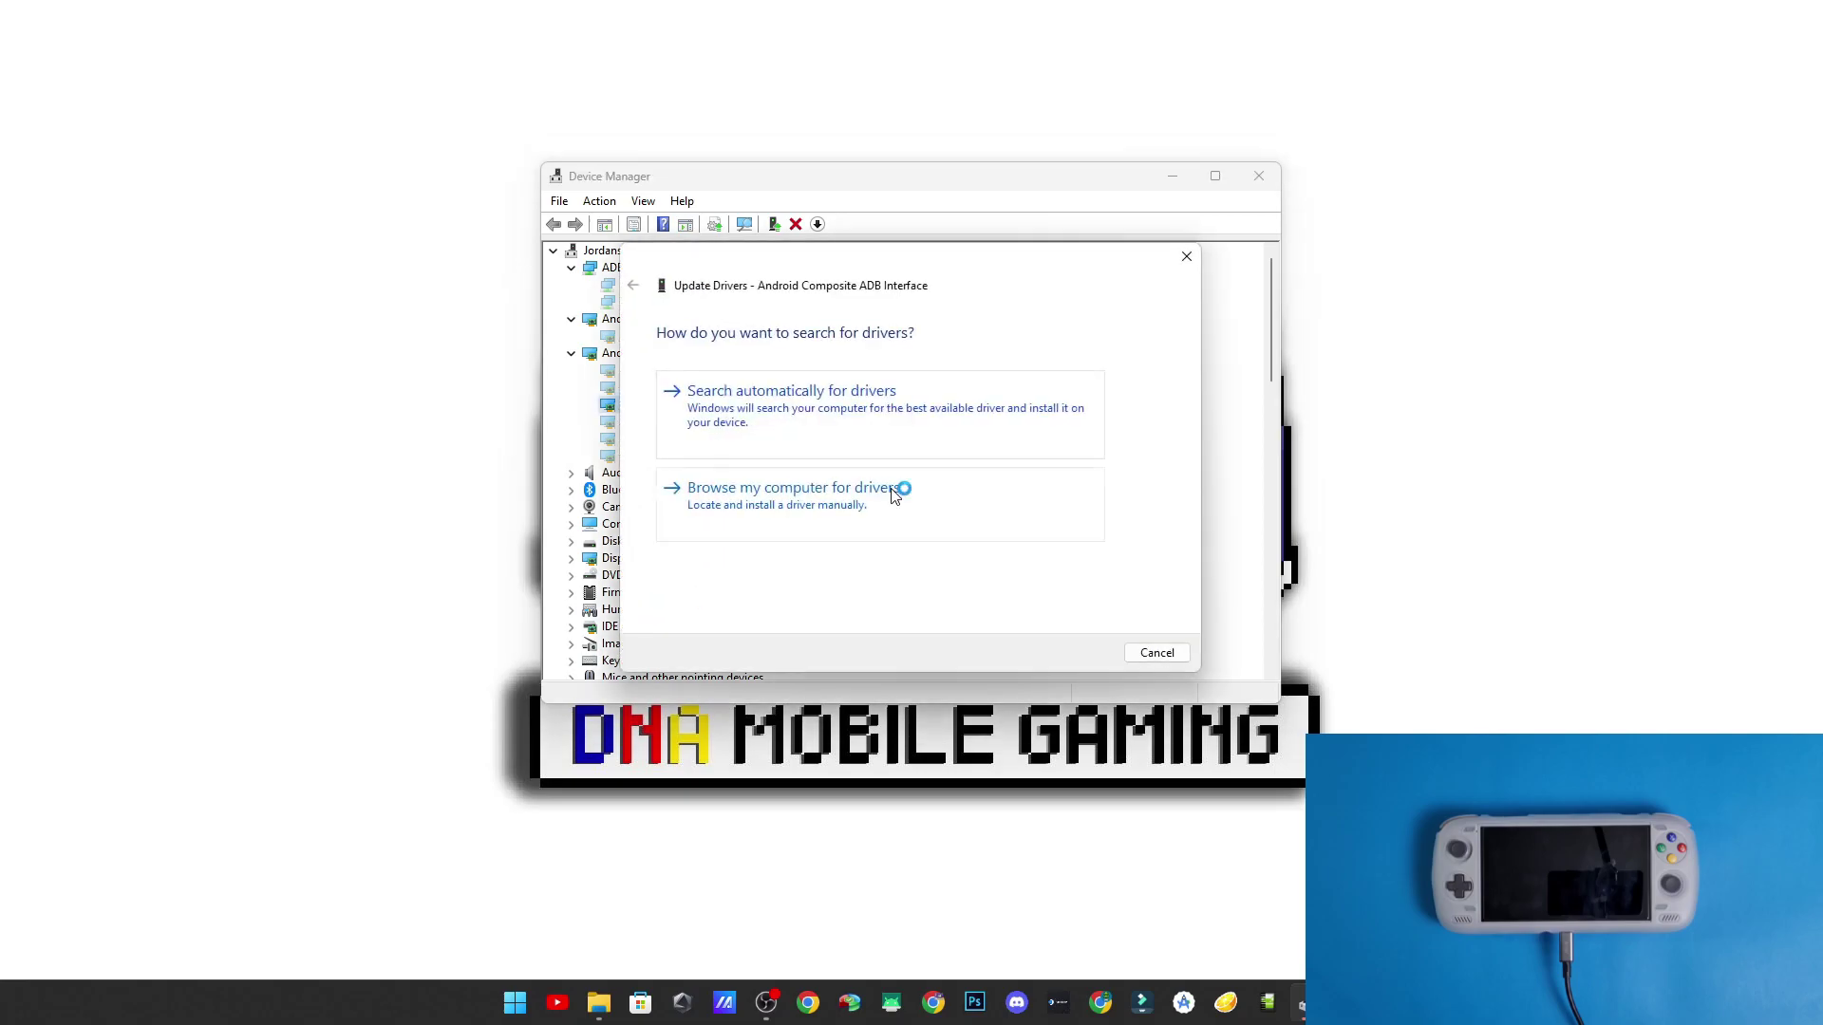
click(792, 489)
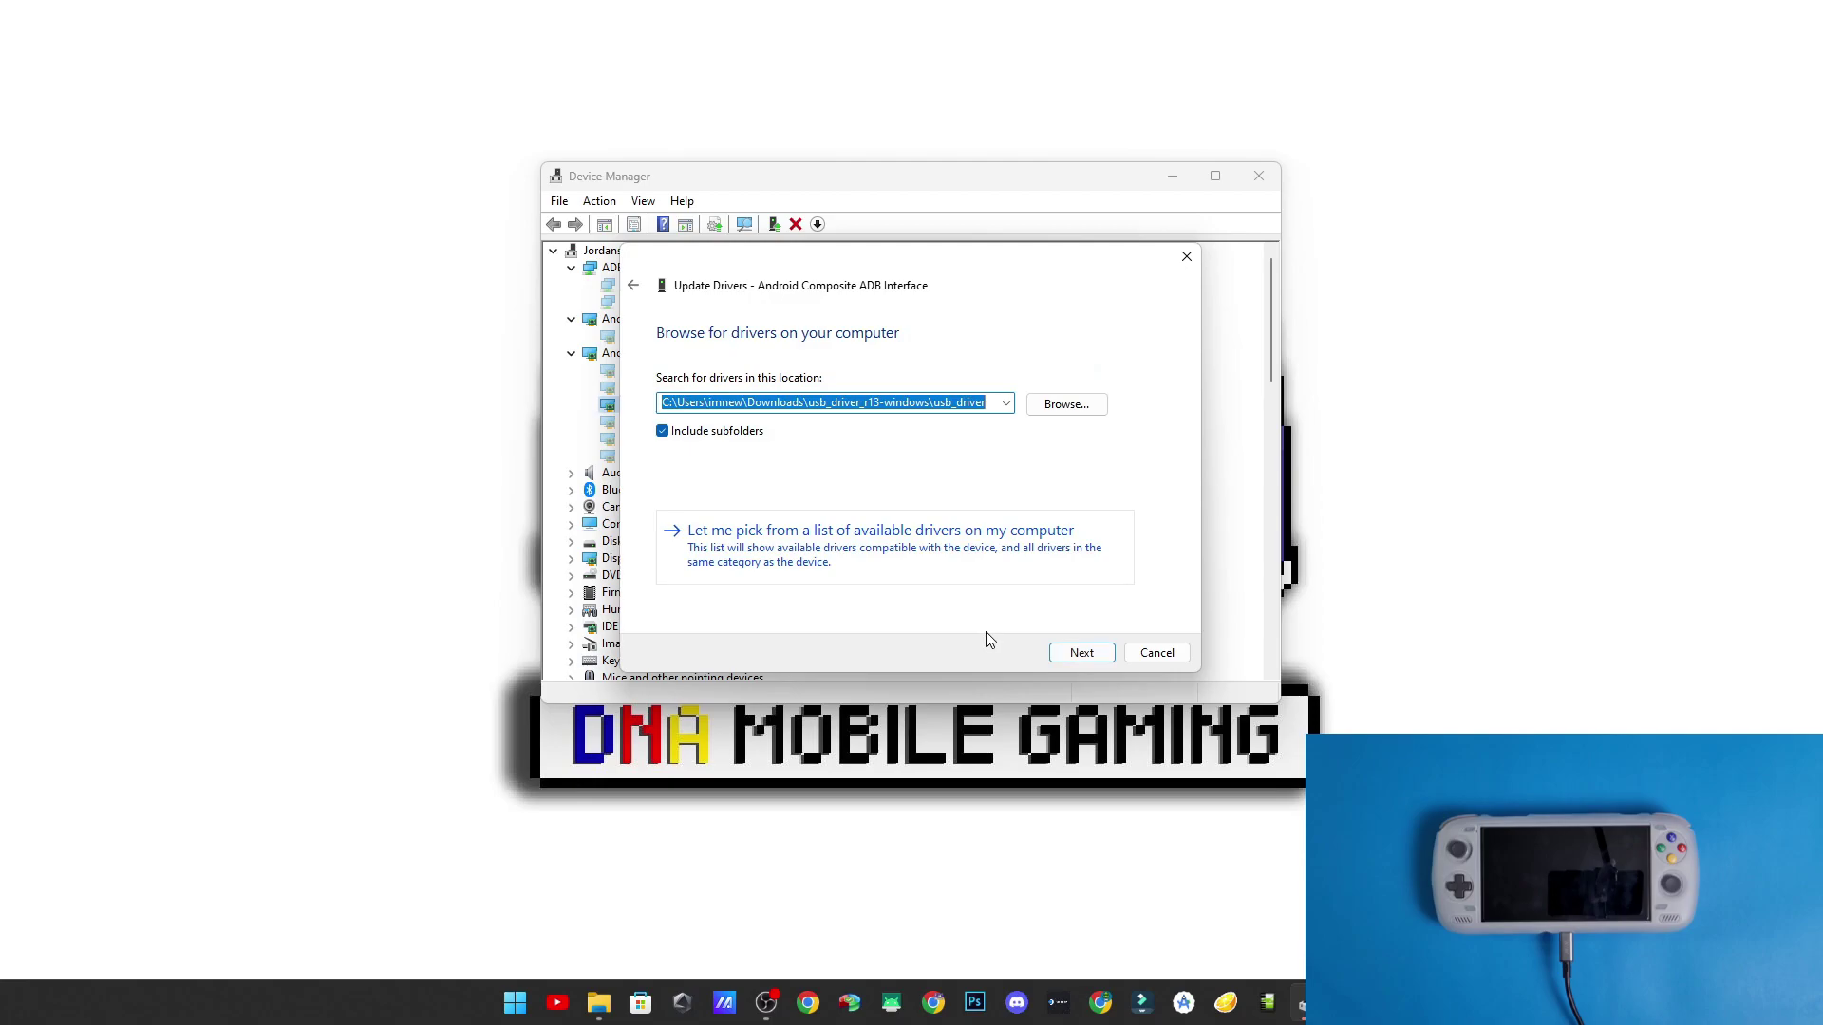
click(829, 563)
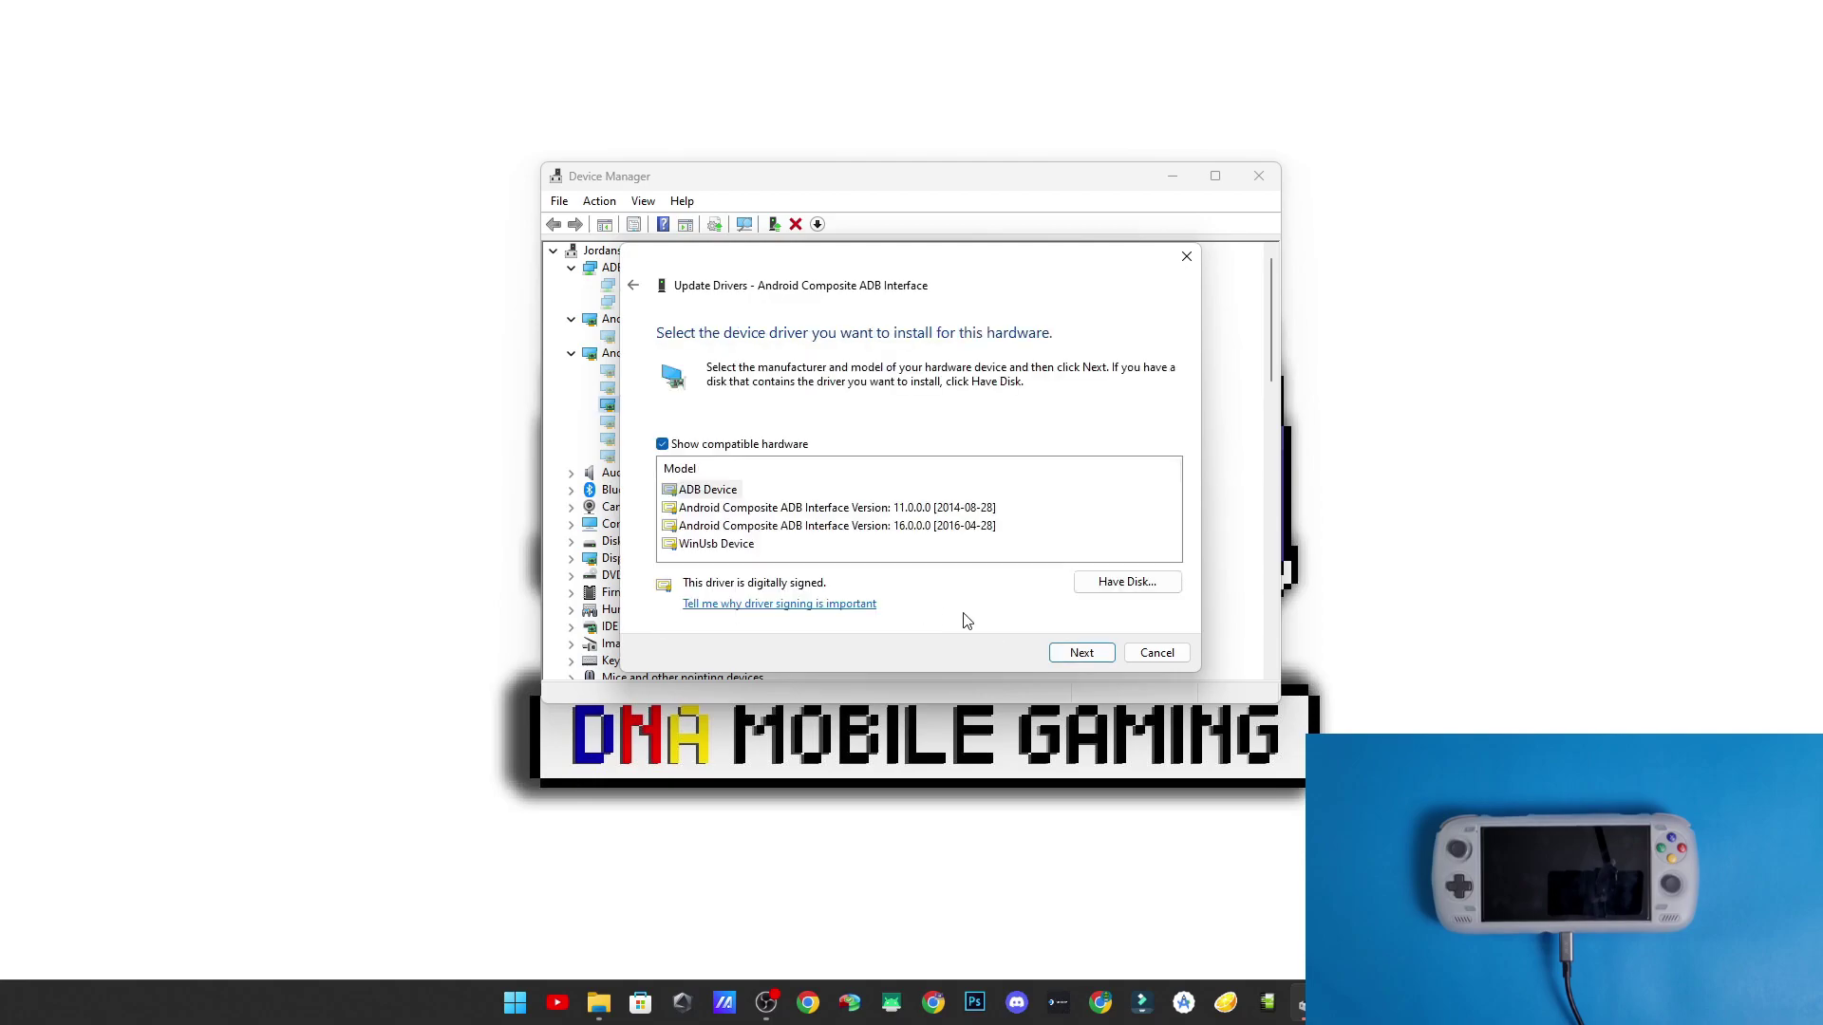
click(1138, 583)
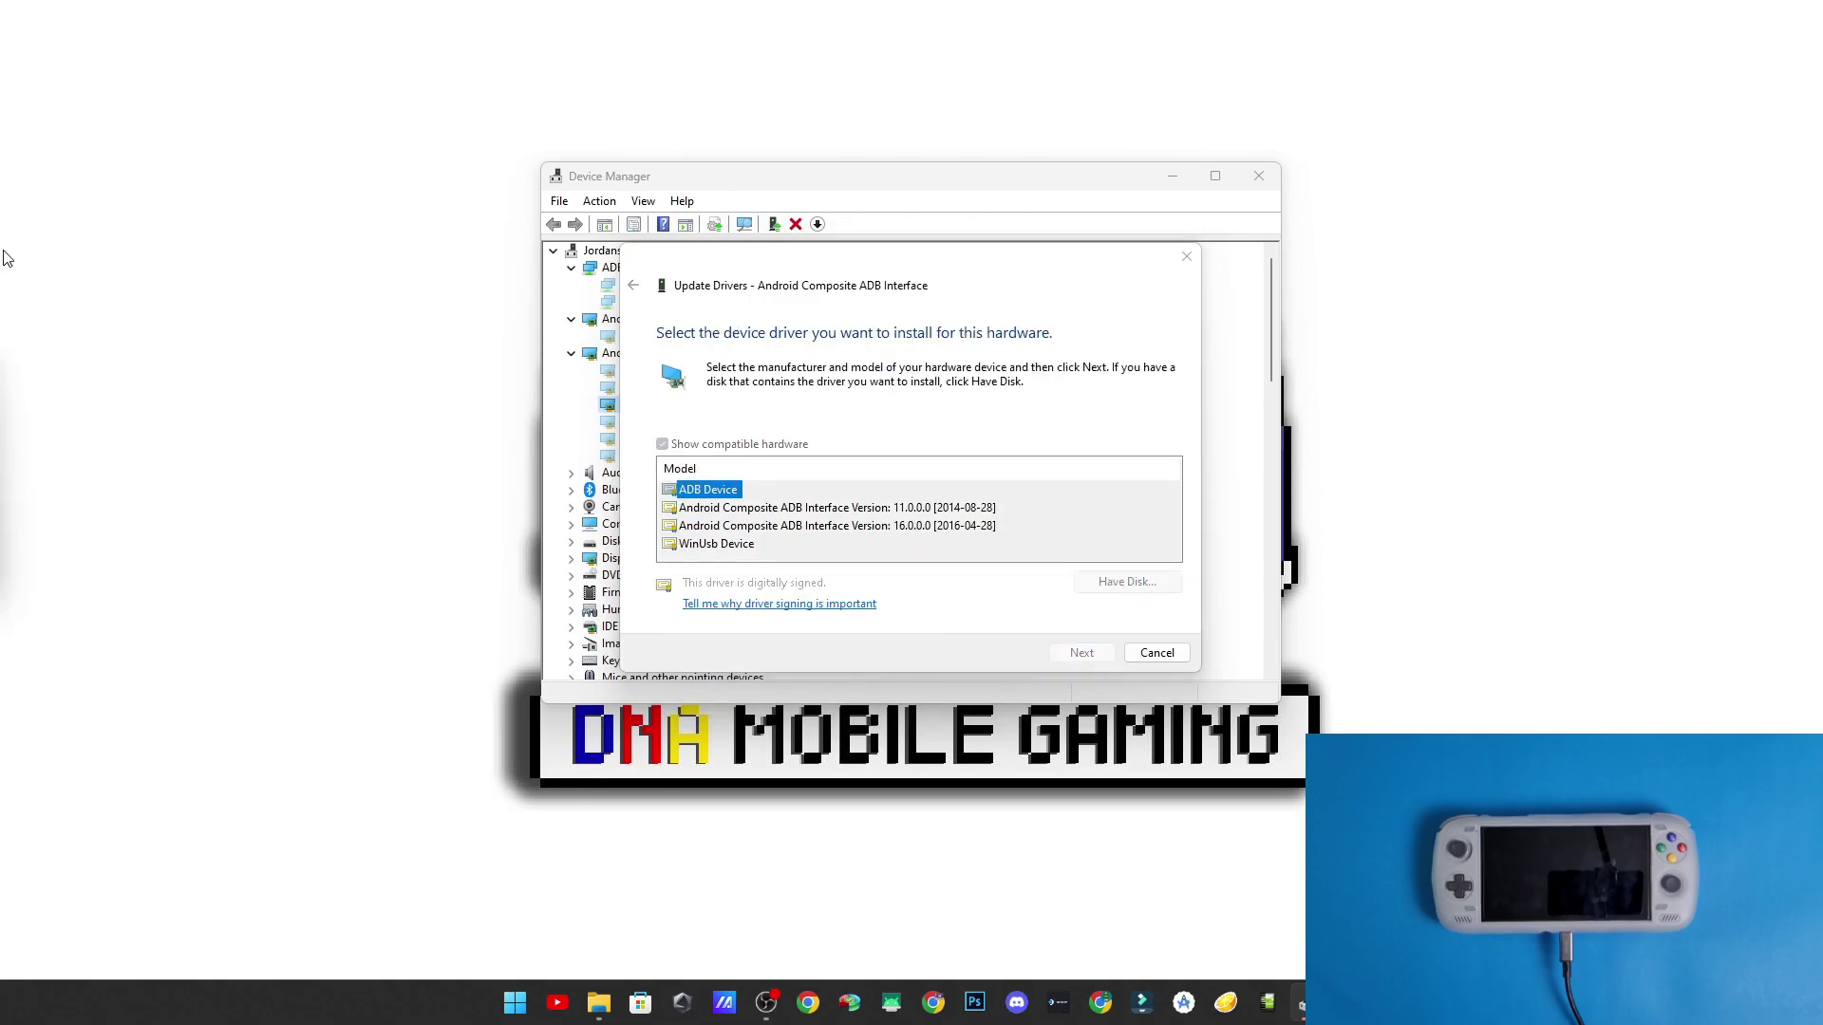
- Browse the Install From Disk dialog through C: and Users to the Downloads folder
drag(1227, 264, 801, 359)
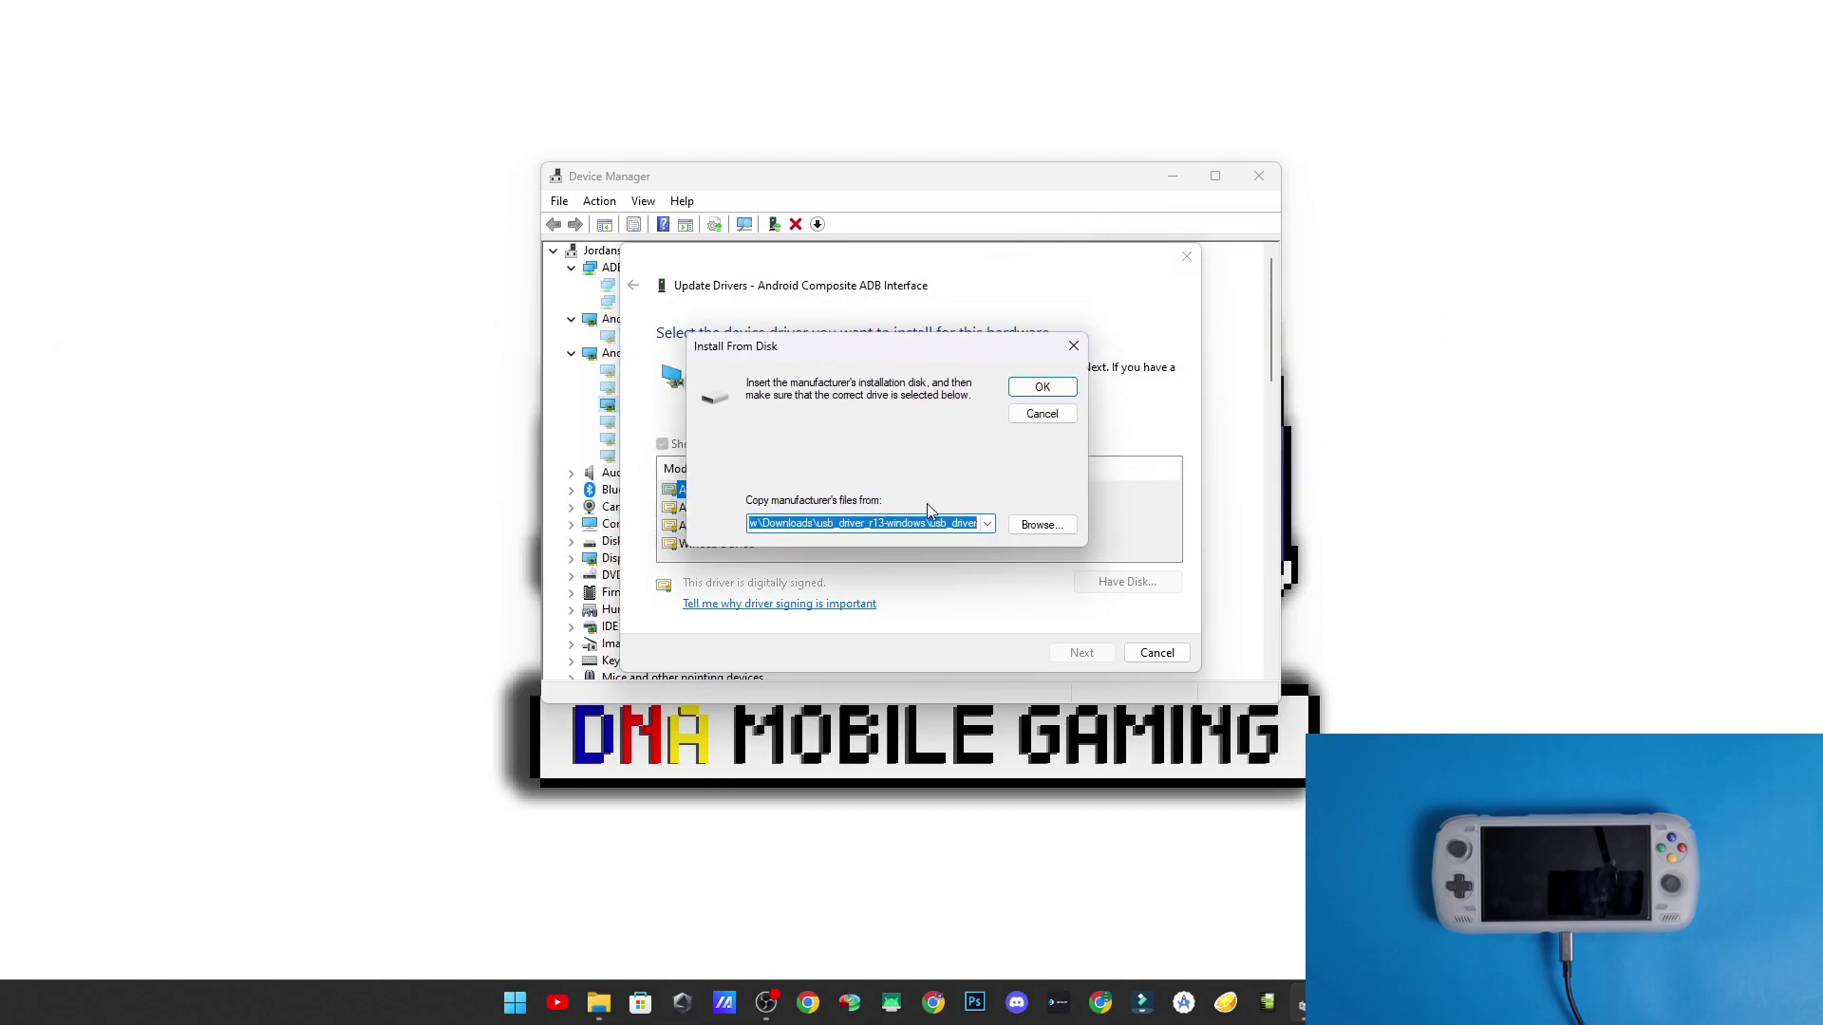
click(1033, 525)
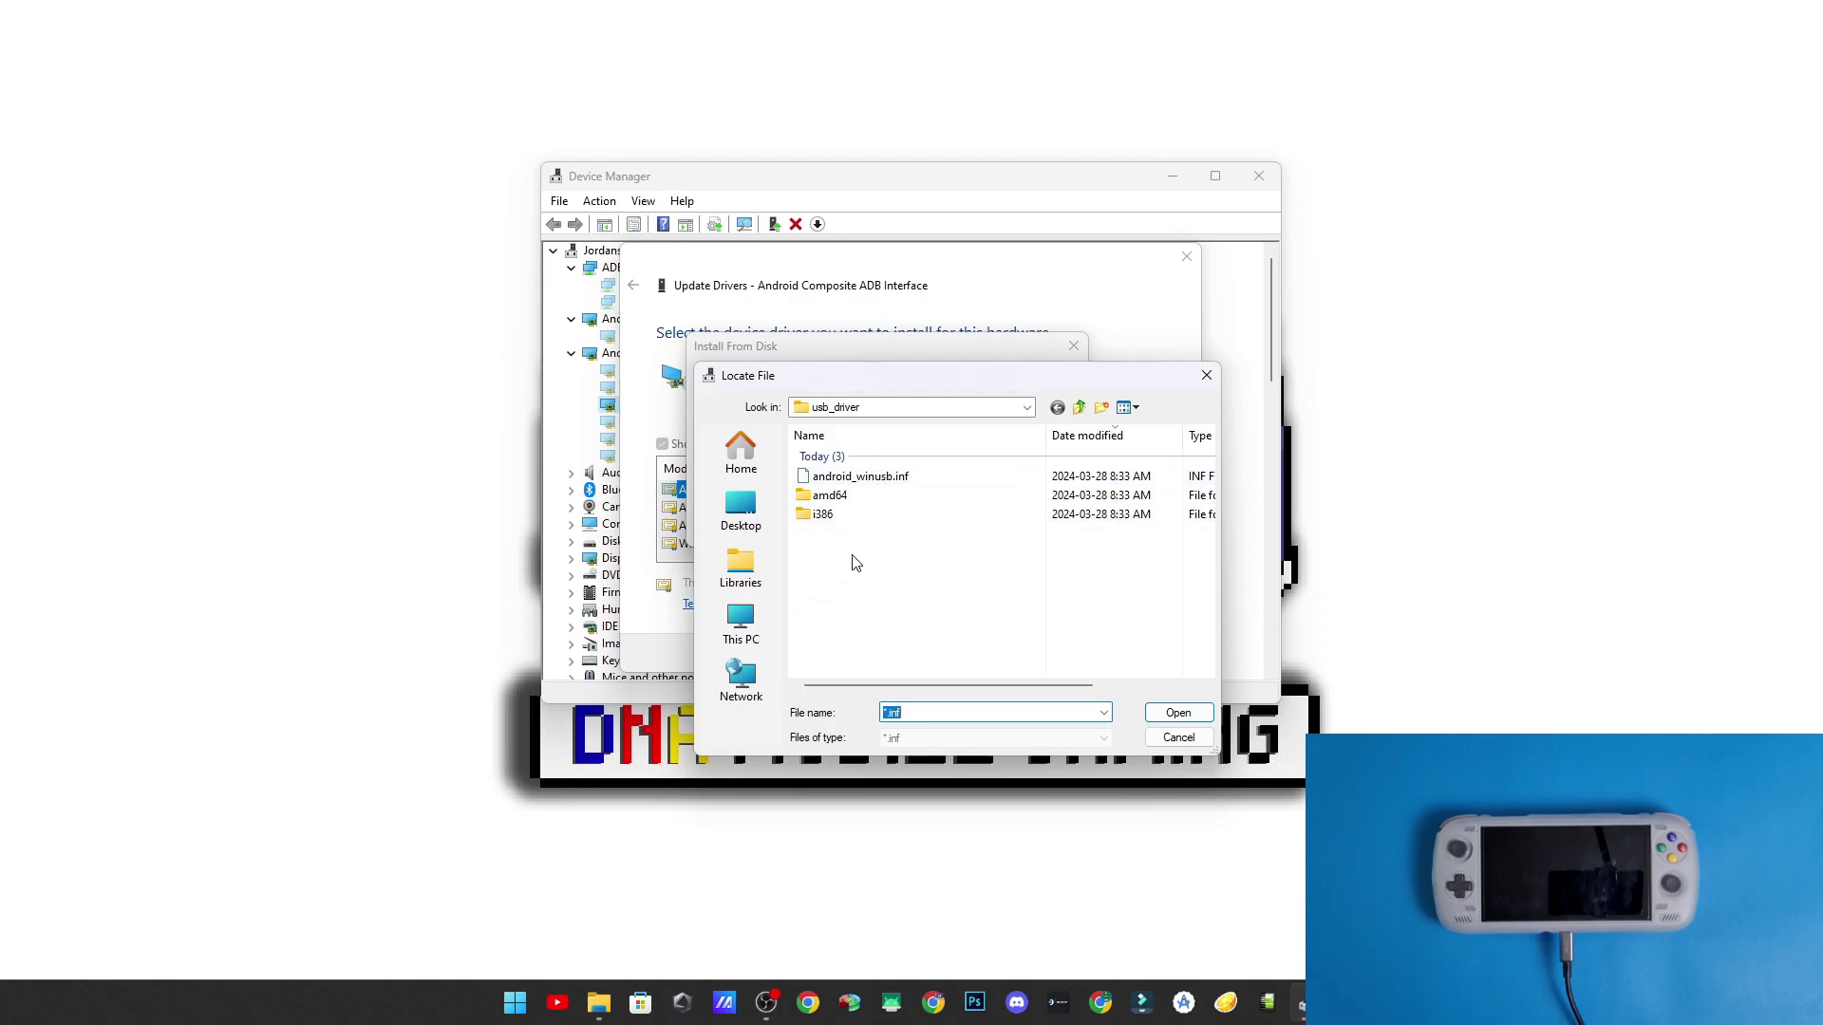
click(758, 584)
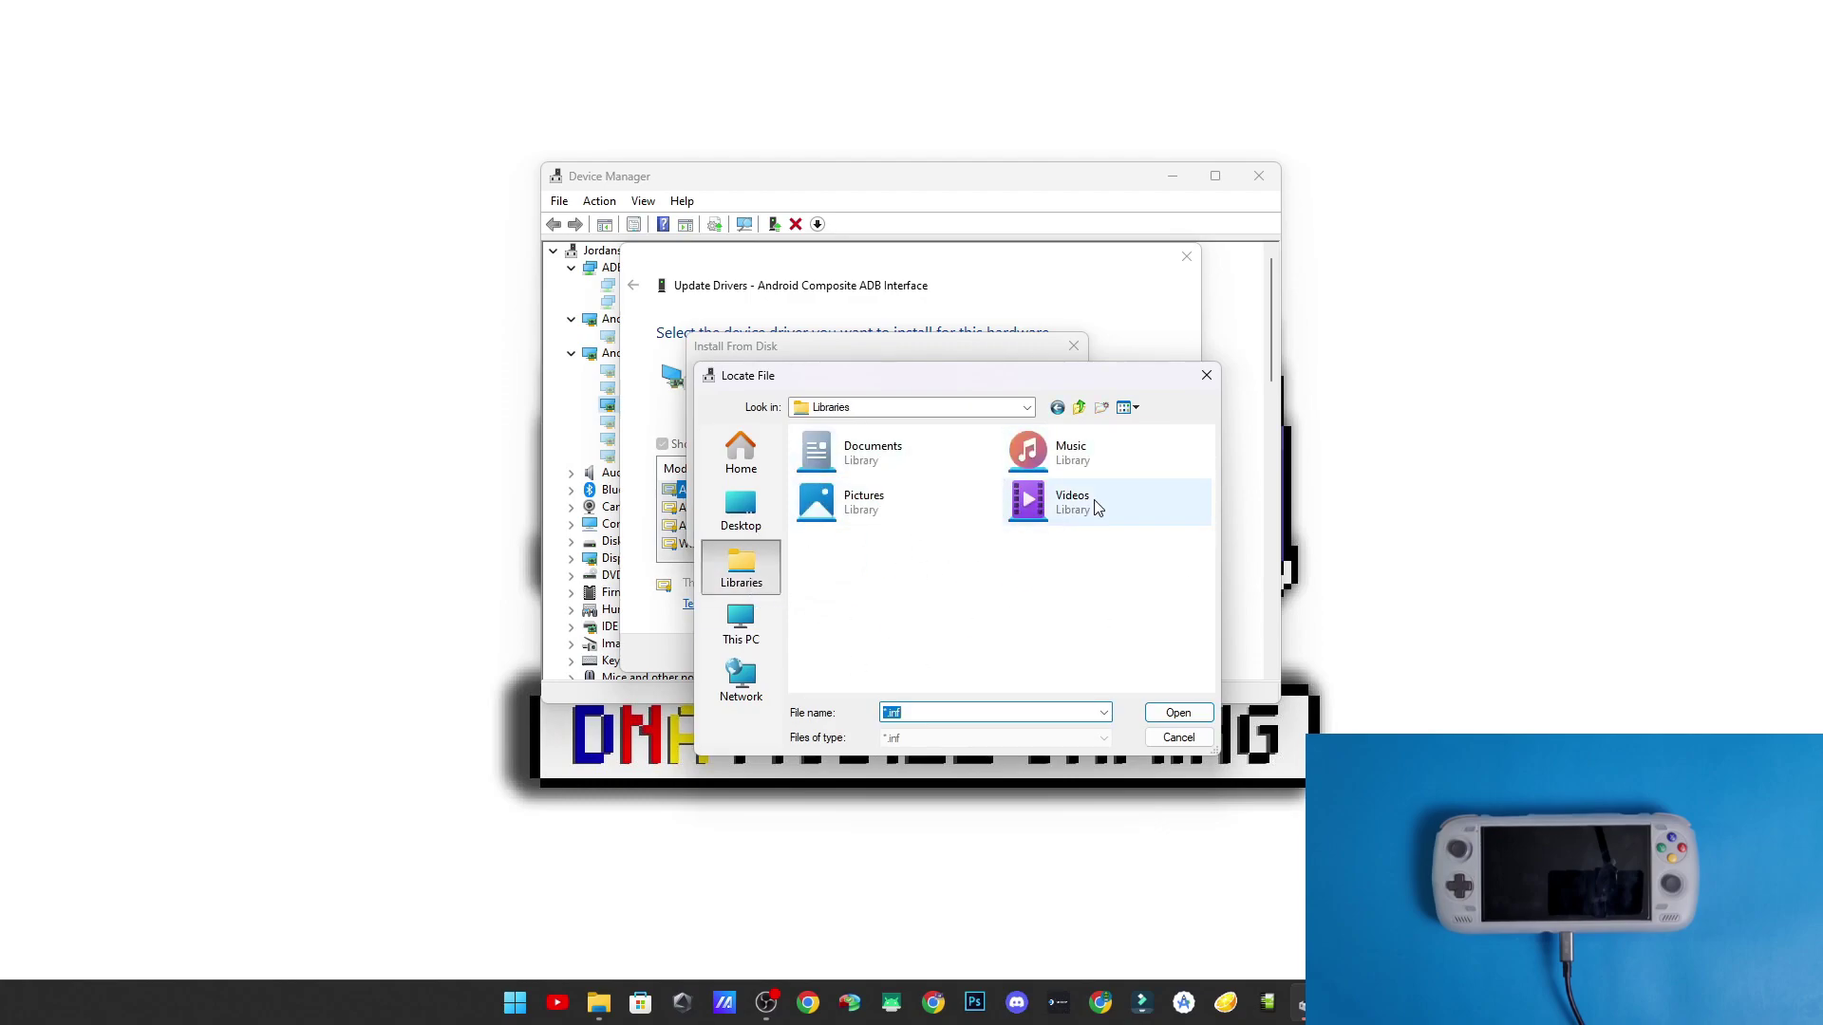
click(761, 623)
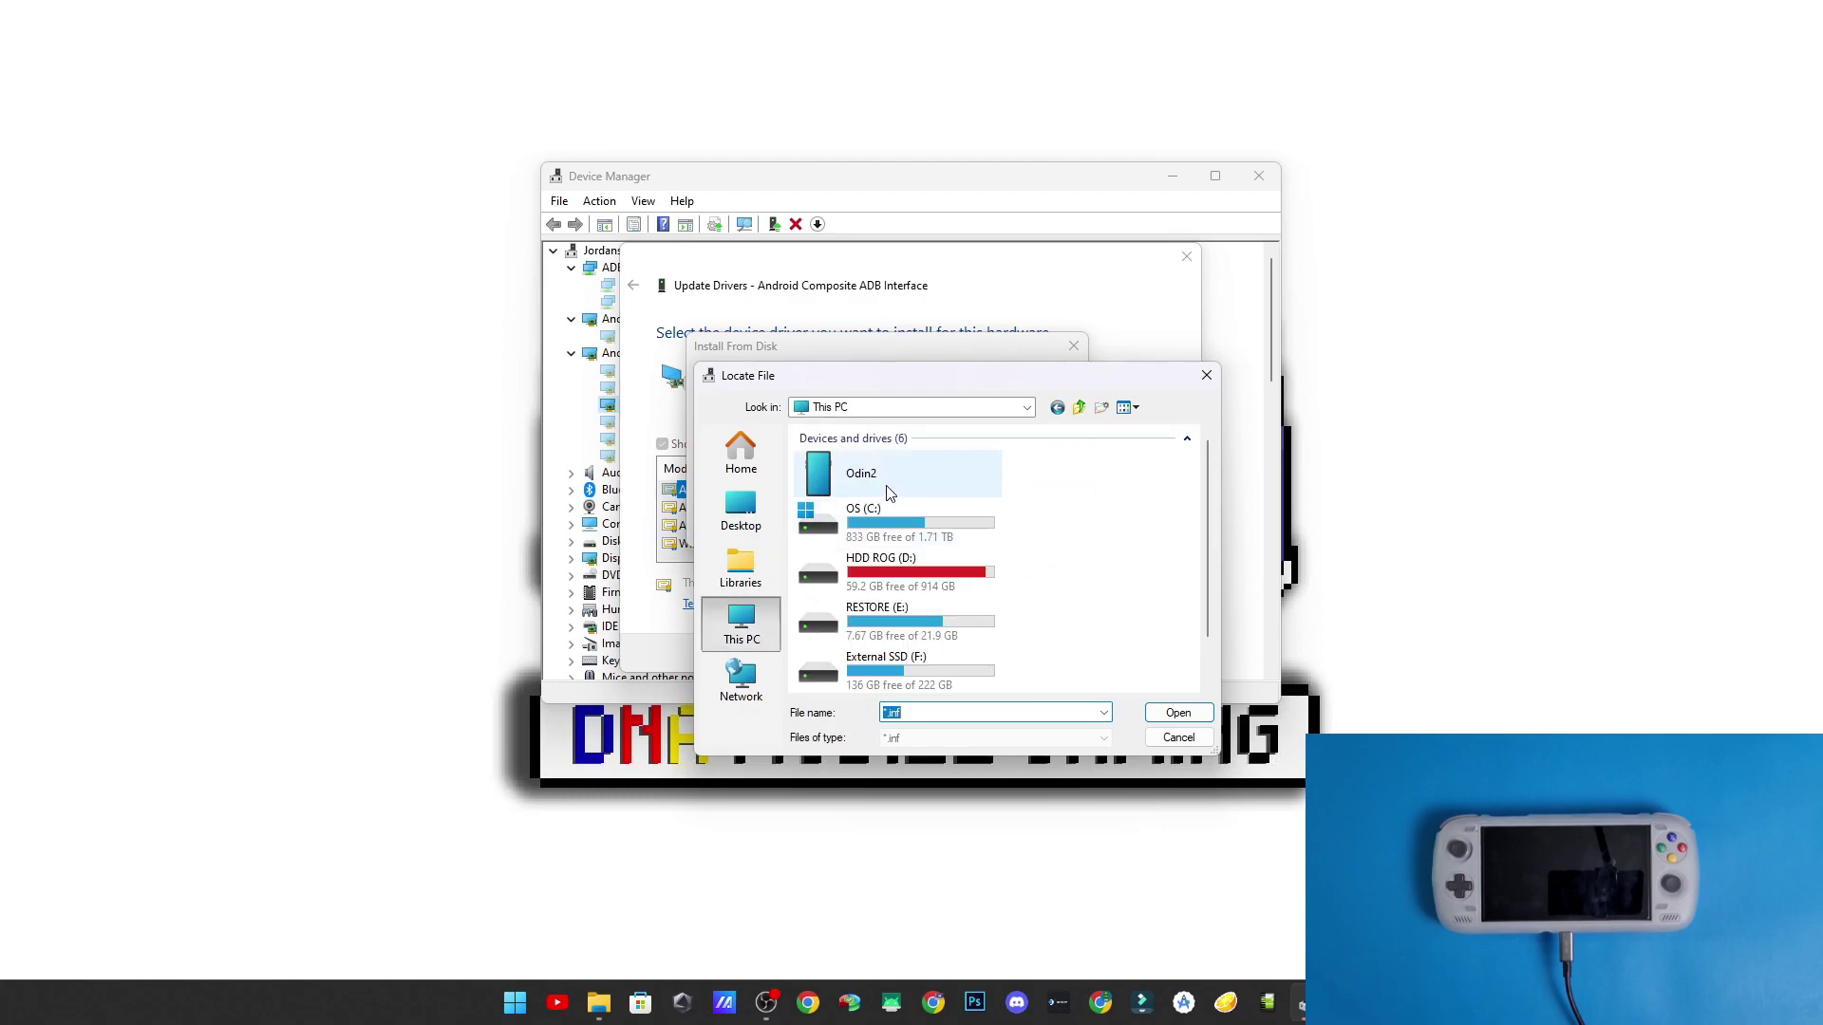
double_click(878, 520)
double_click(828, 636)
double_click(859, 475)
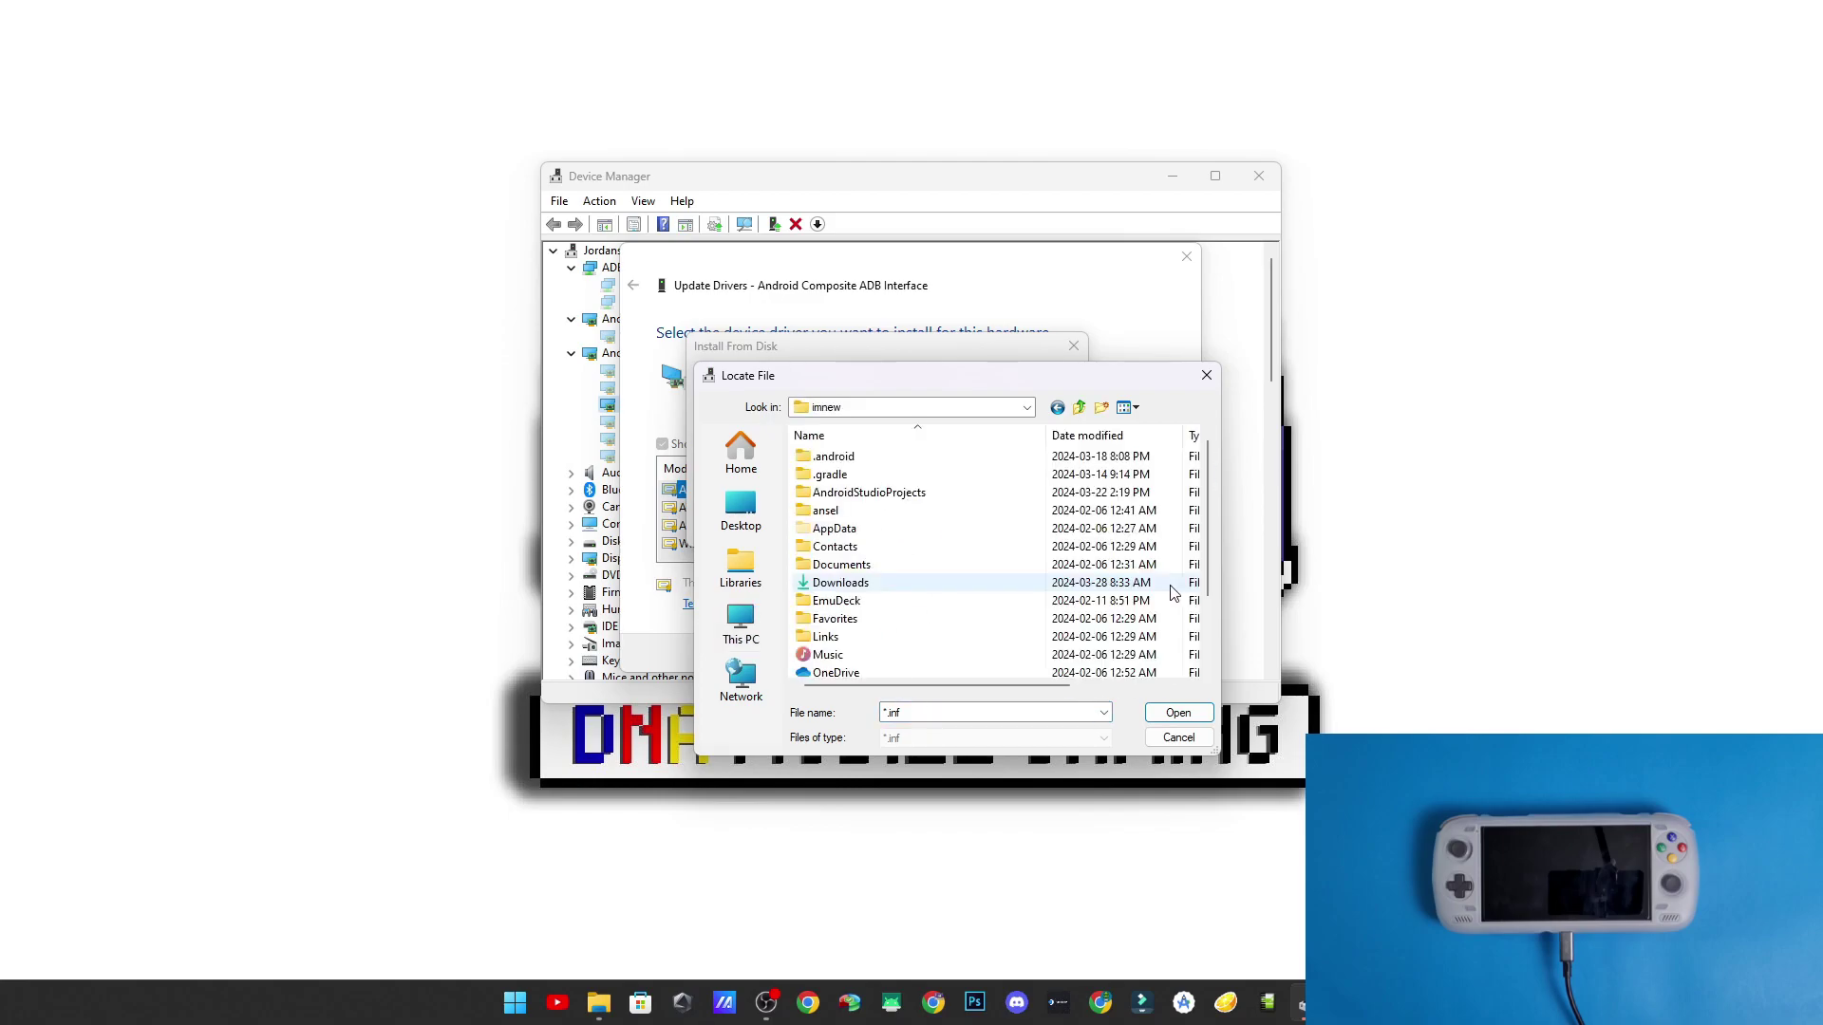
scroll(978, 584, down, 2)
double_click(860, 492)
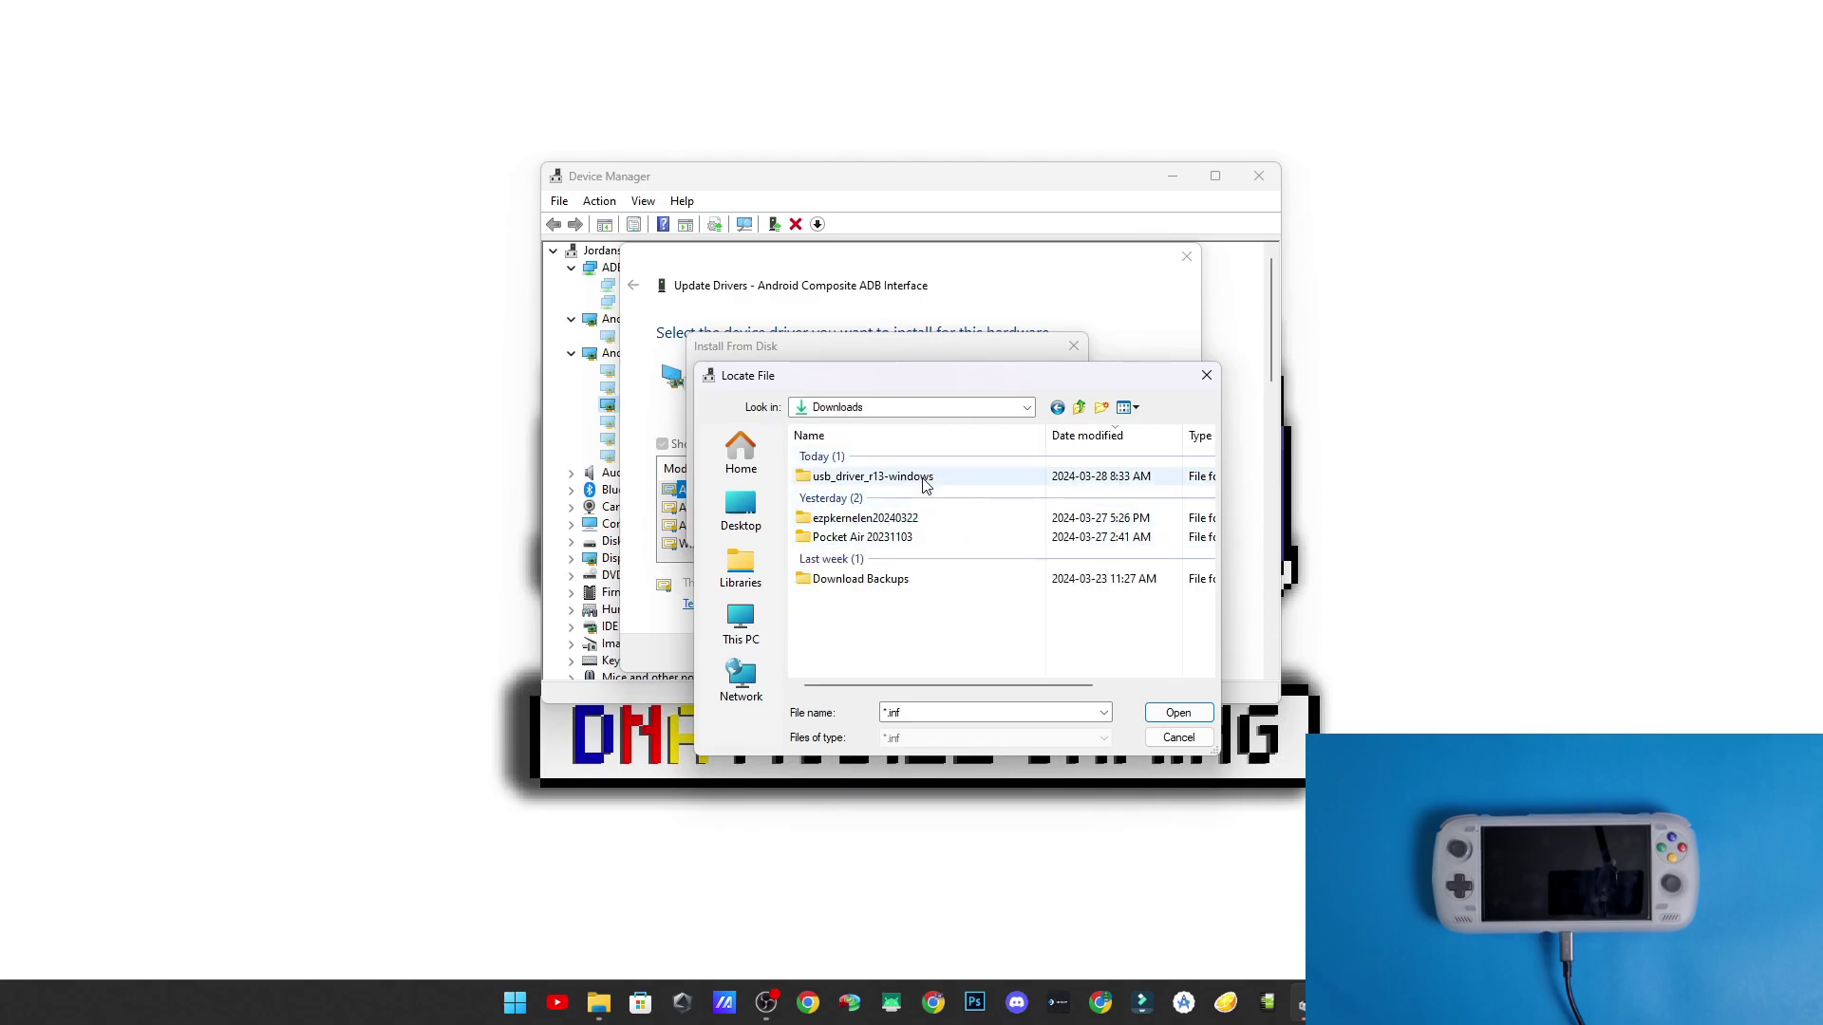
- Open usb_driver_r13-windows\usb_driver, check amd64 and i386, and pick android_winusb.inf
double_click(926, 485)
double_click(913, 484)
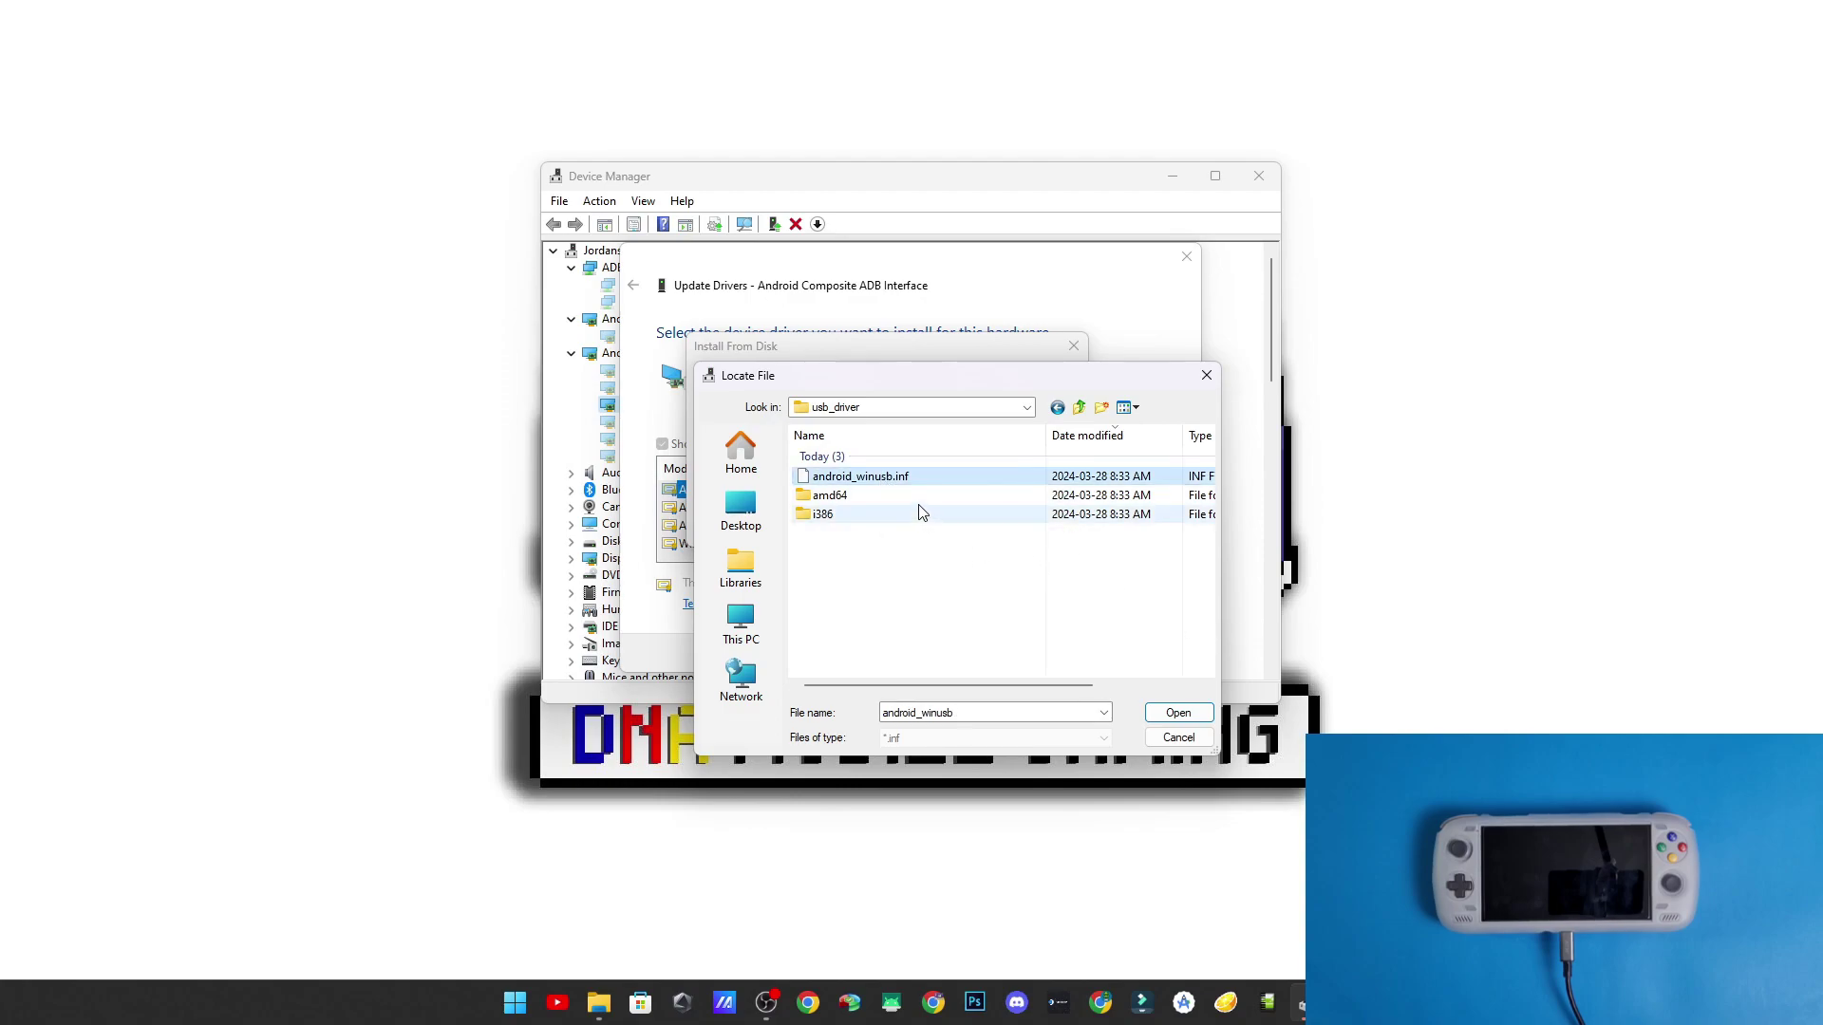
double_click(913, 495)
click(1056, 408)
double_click(835, 517)
click(1056, 408)
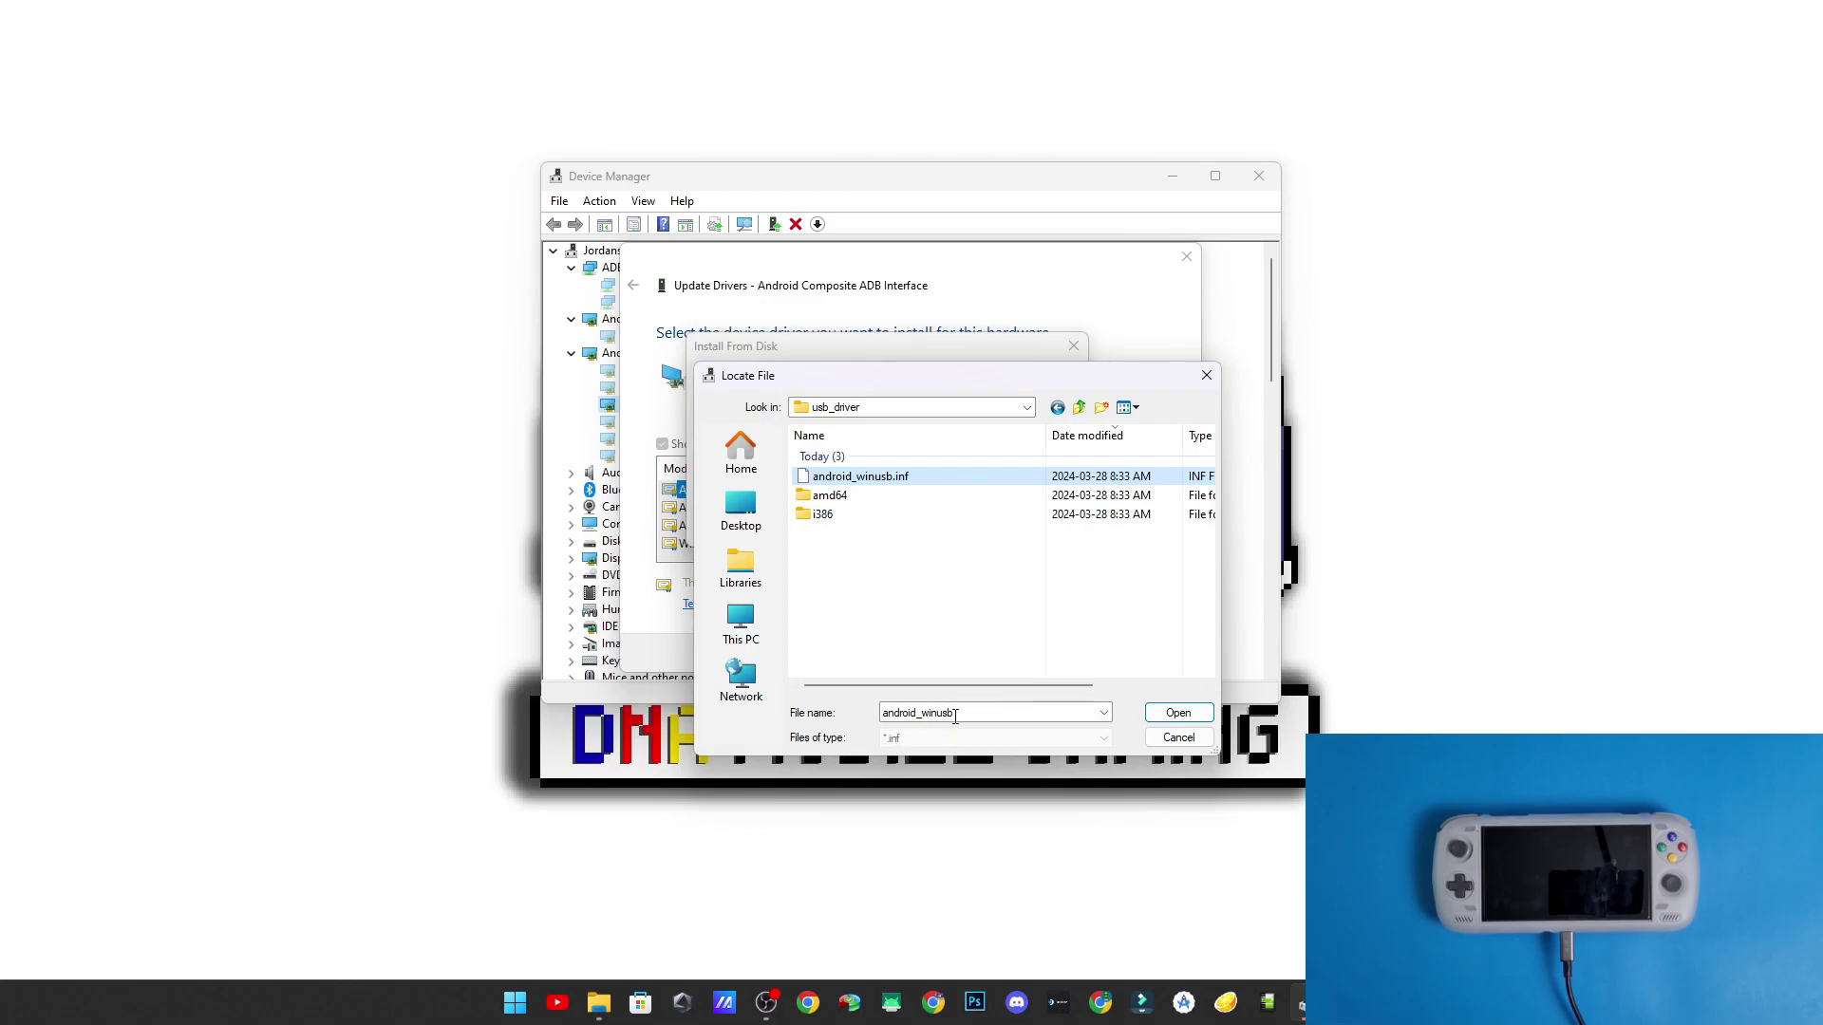
click(1178, 713)
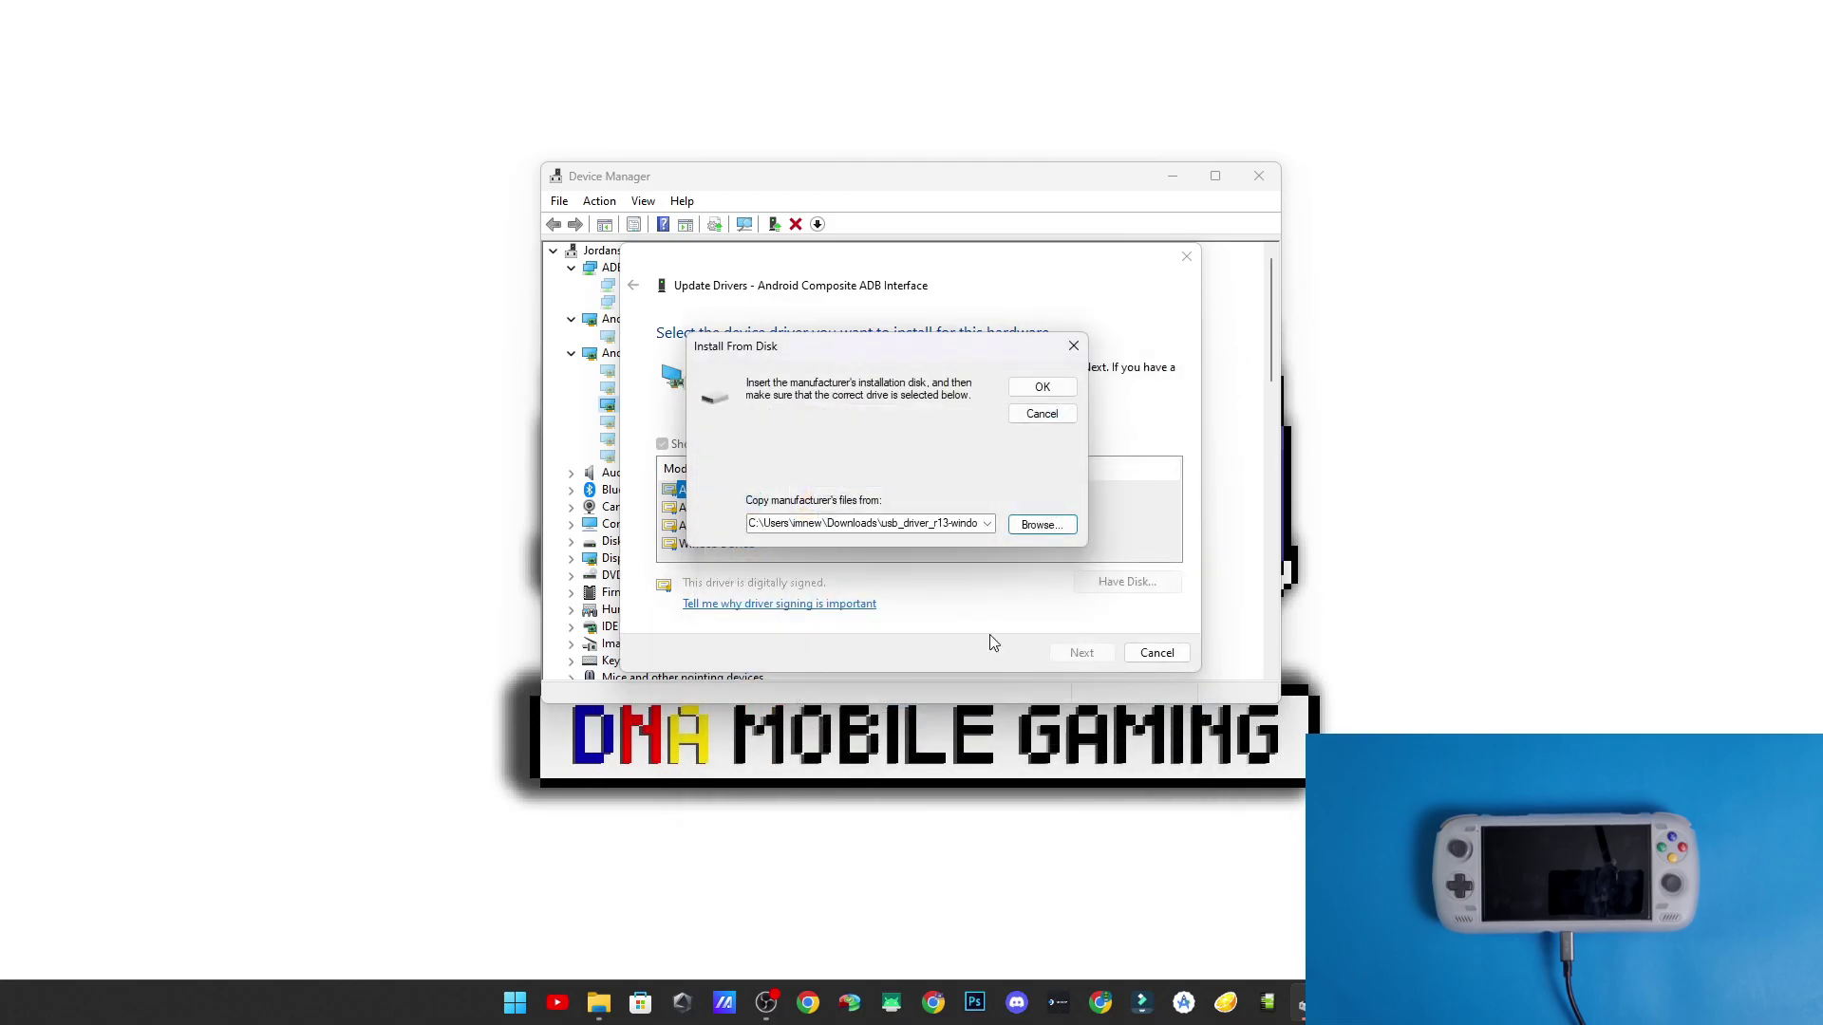
- Install the Android Composite ADB Interface model from android_winusb.inf and close the wizard
click(1043, 389)
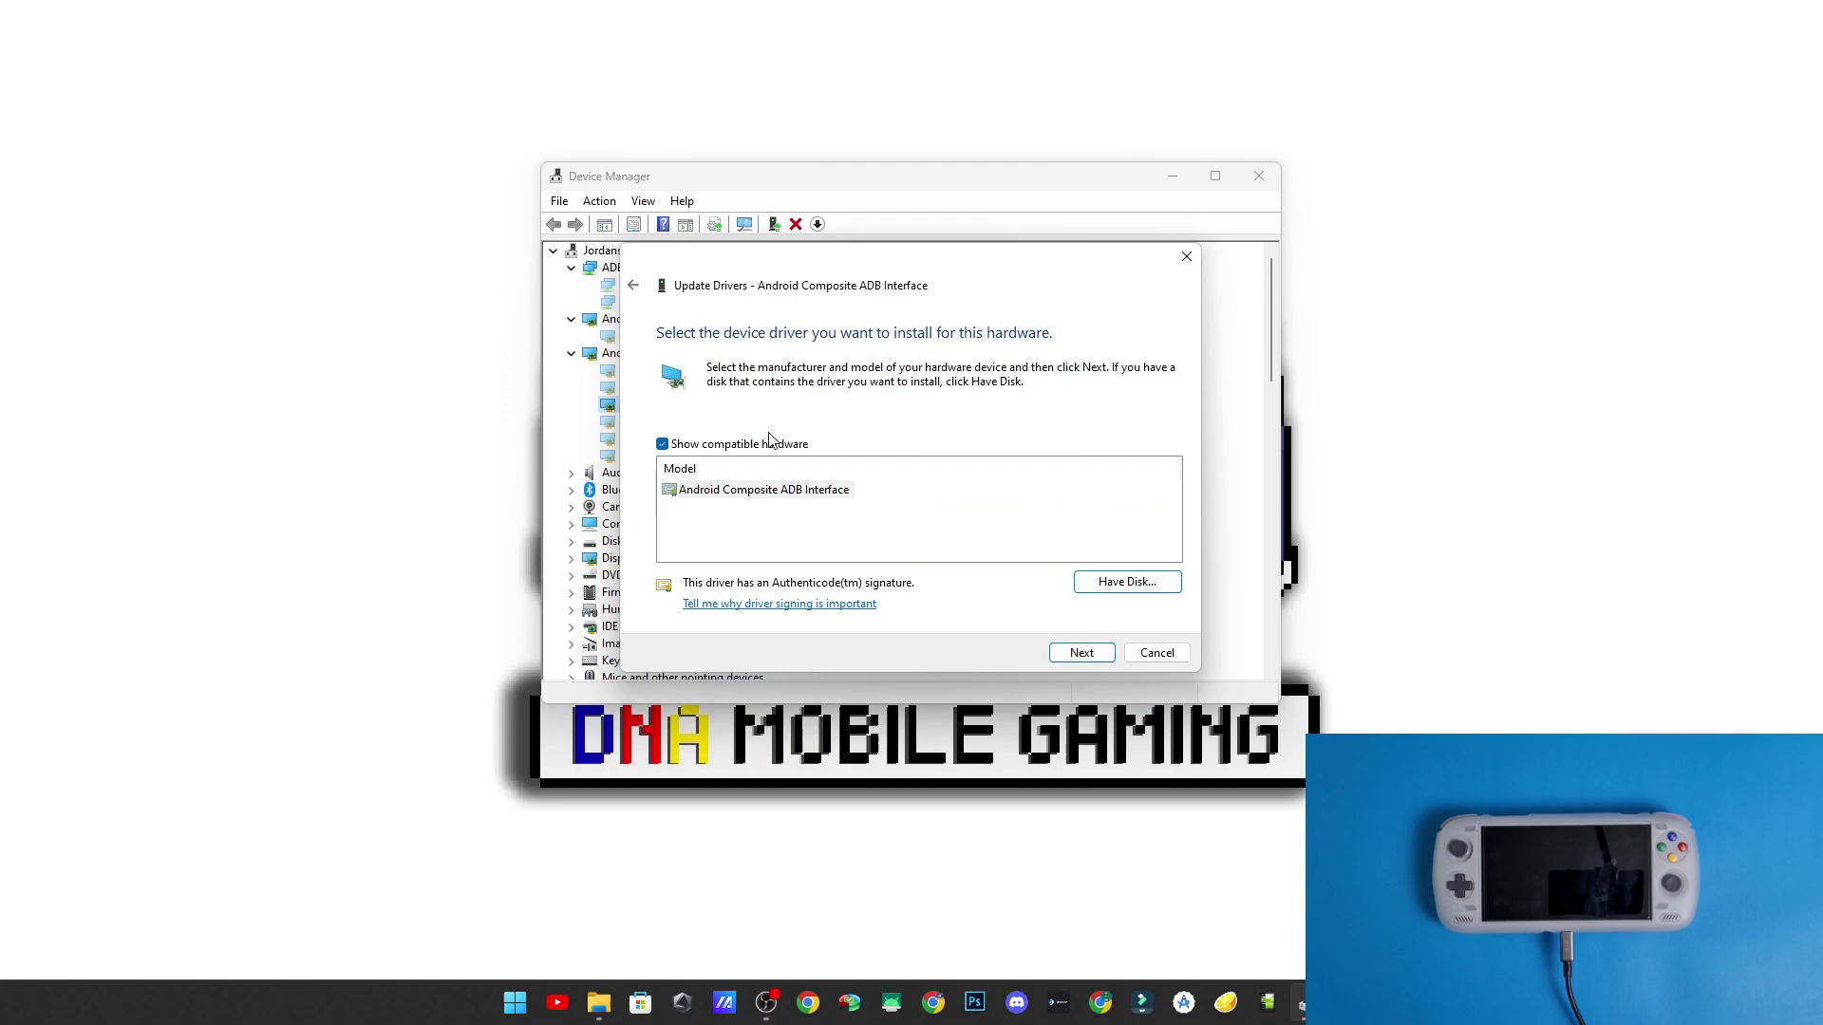
click(750, 493)
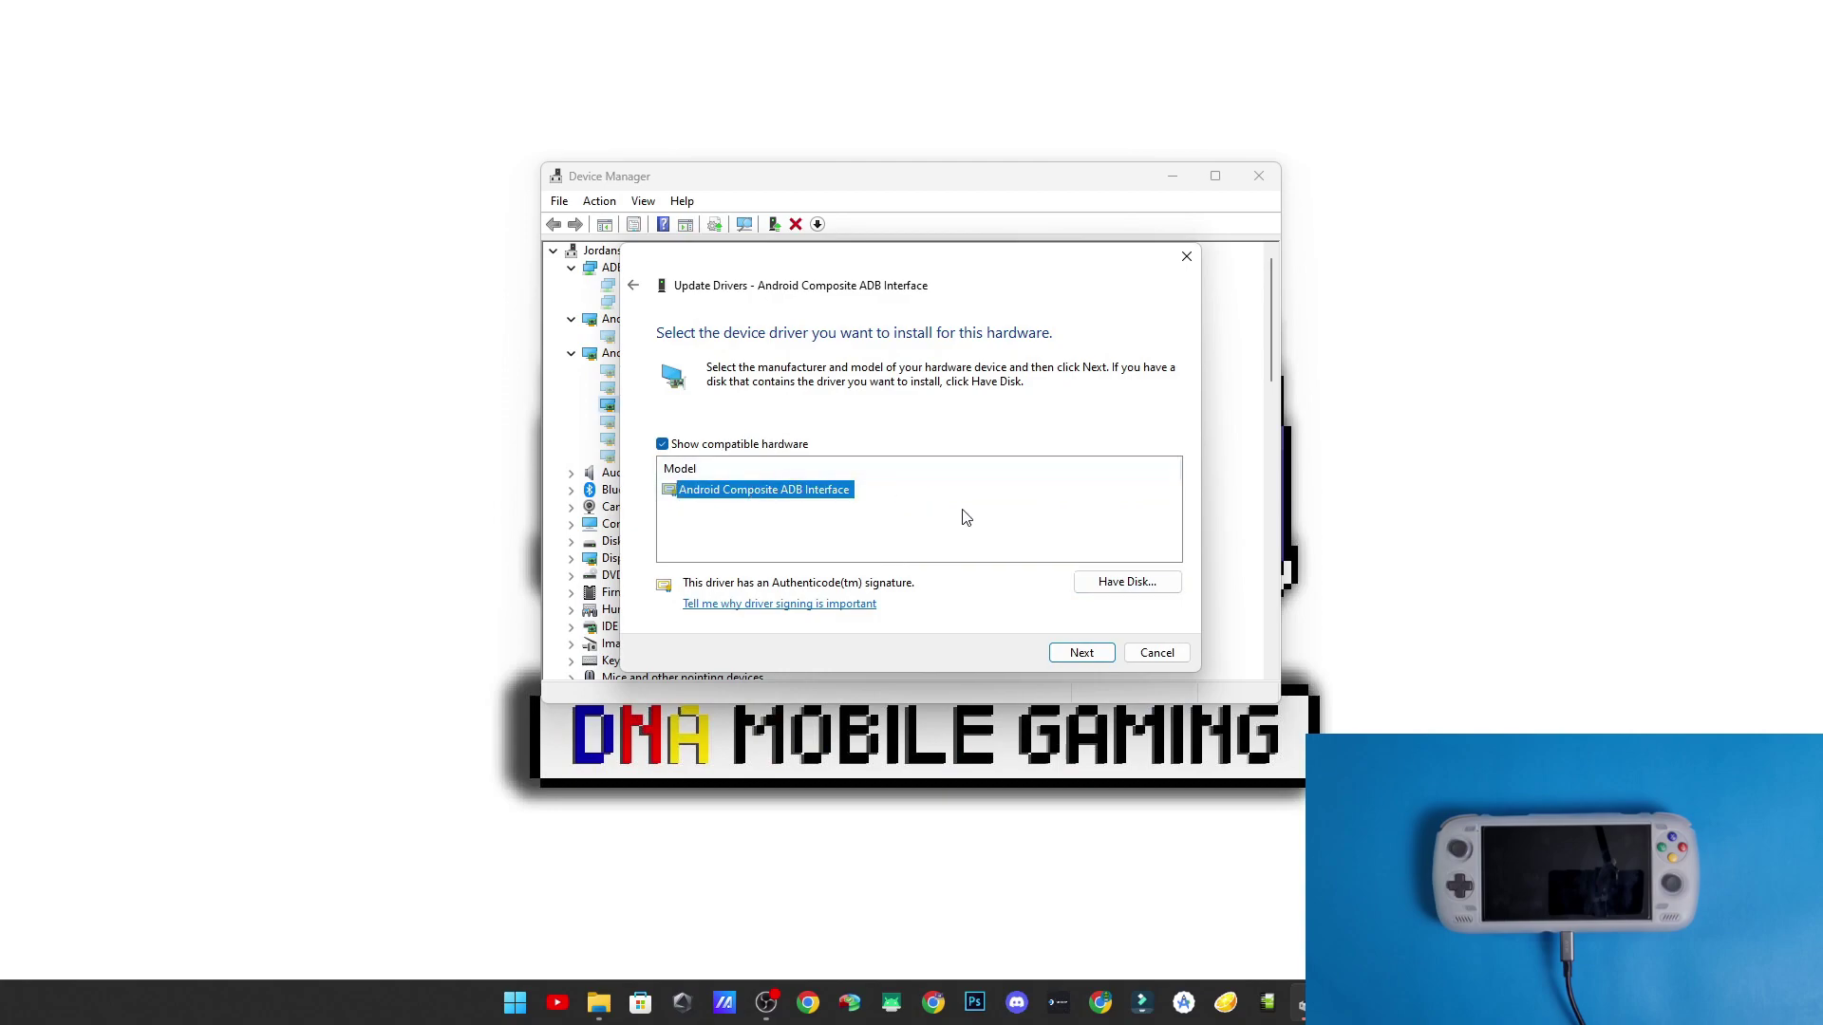
click(1081, 654)
click(1158, 653)
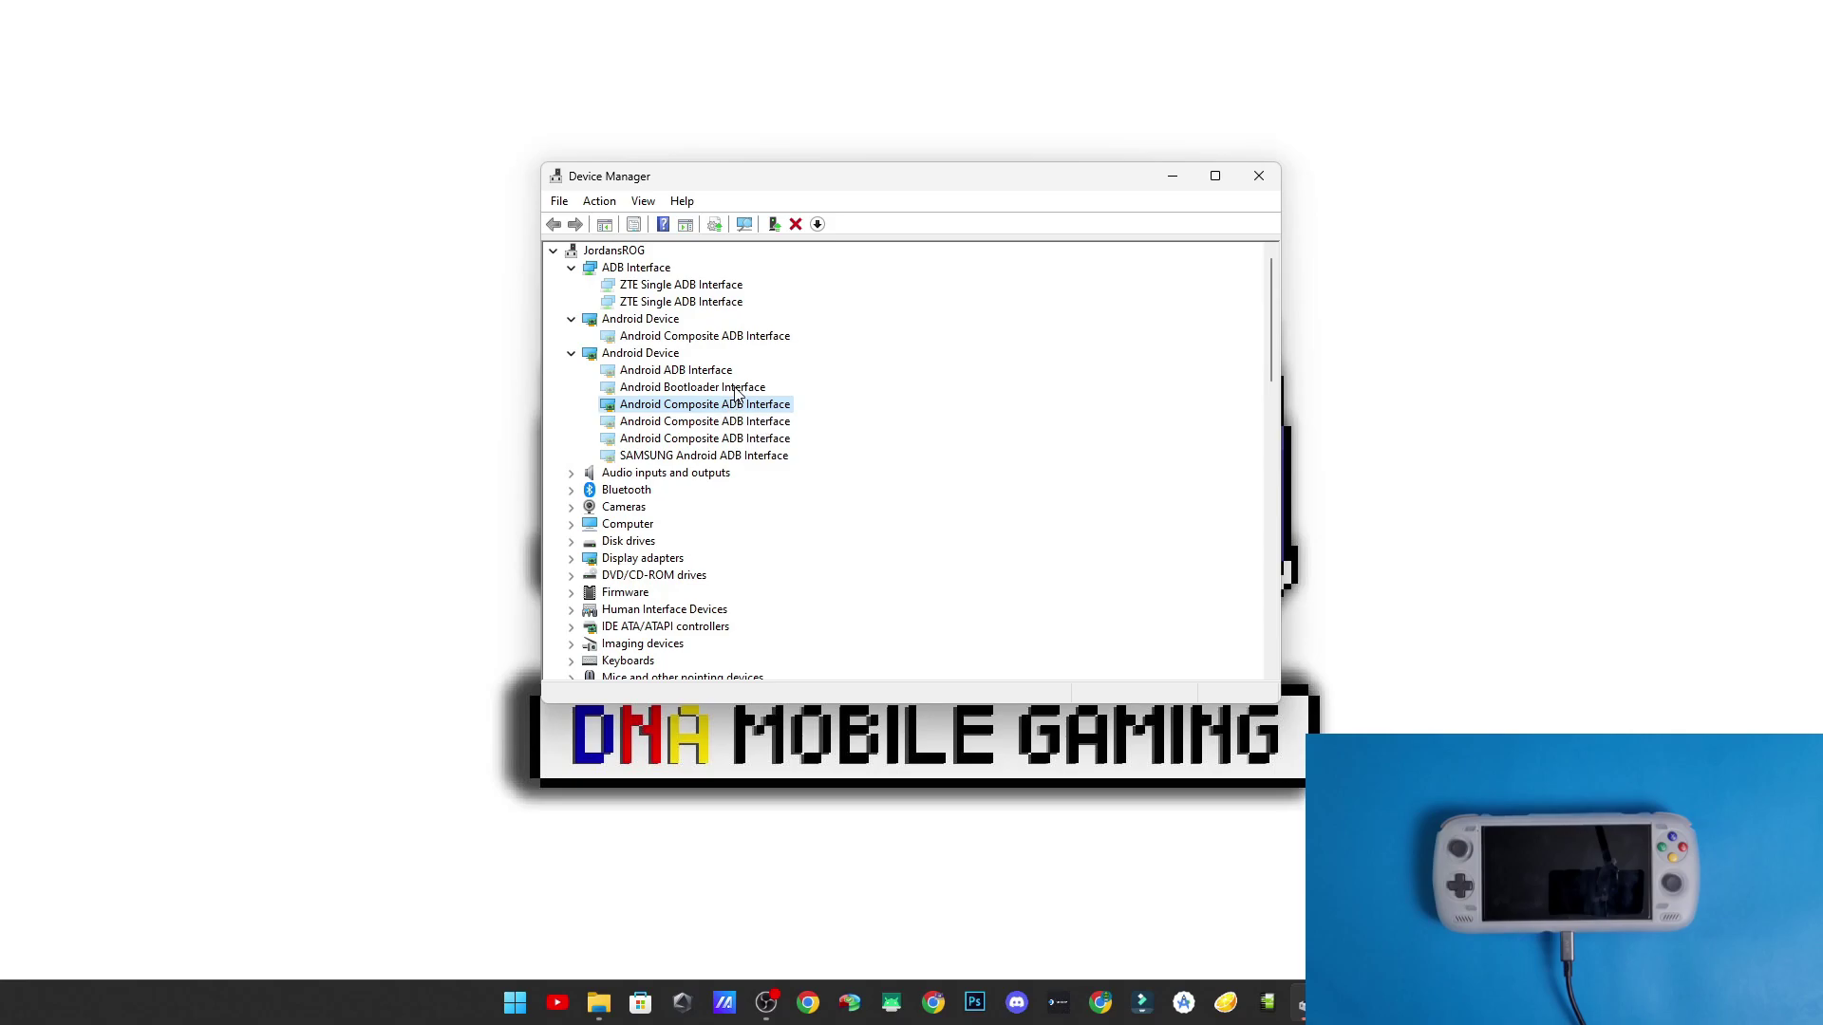
- Open PowerShell in Desktop\Android Rooting\android-platform-tools and move its window left
click(598, 1003)
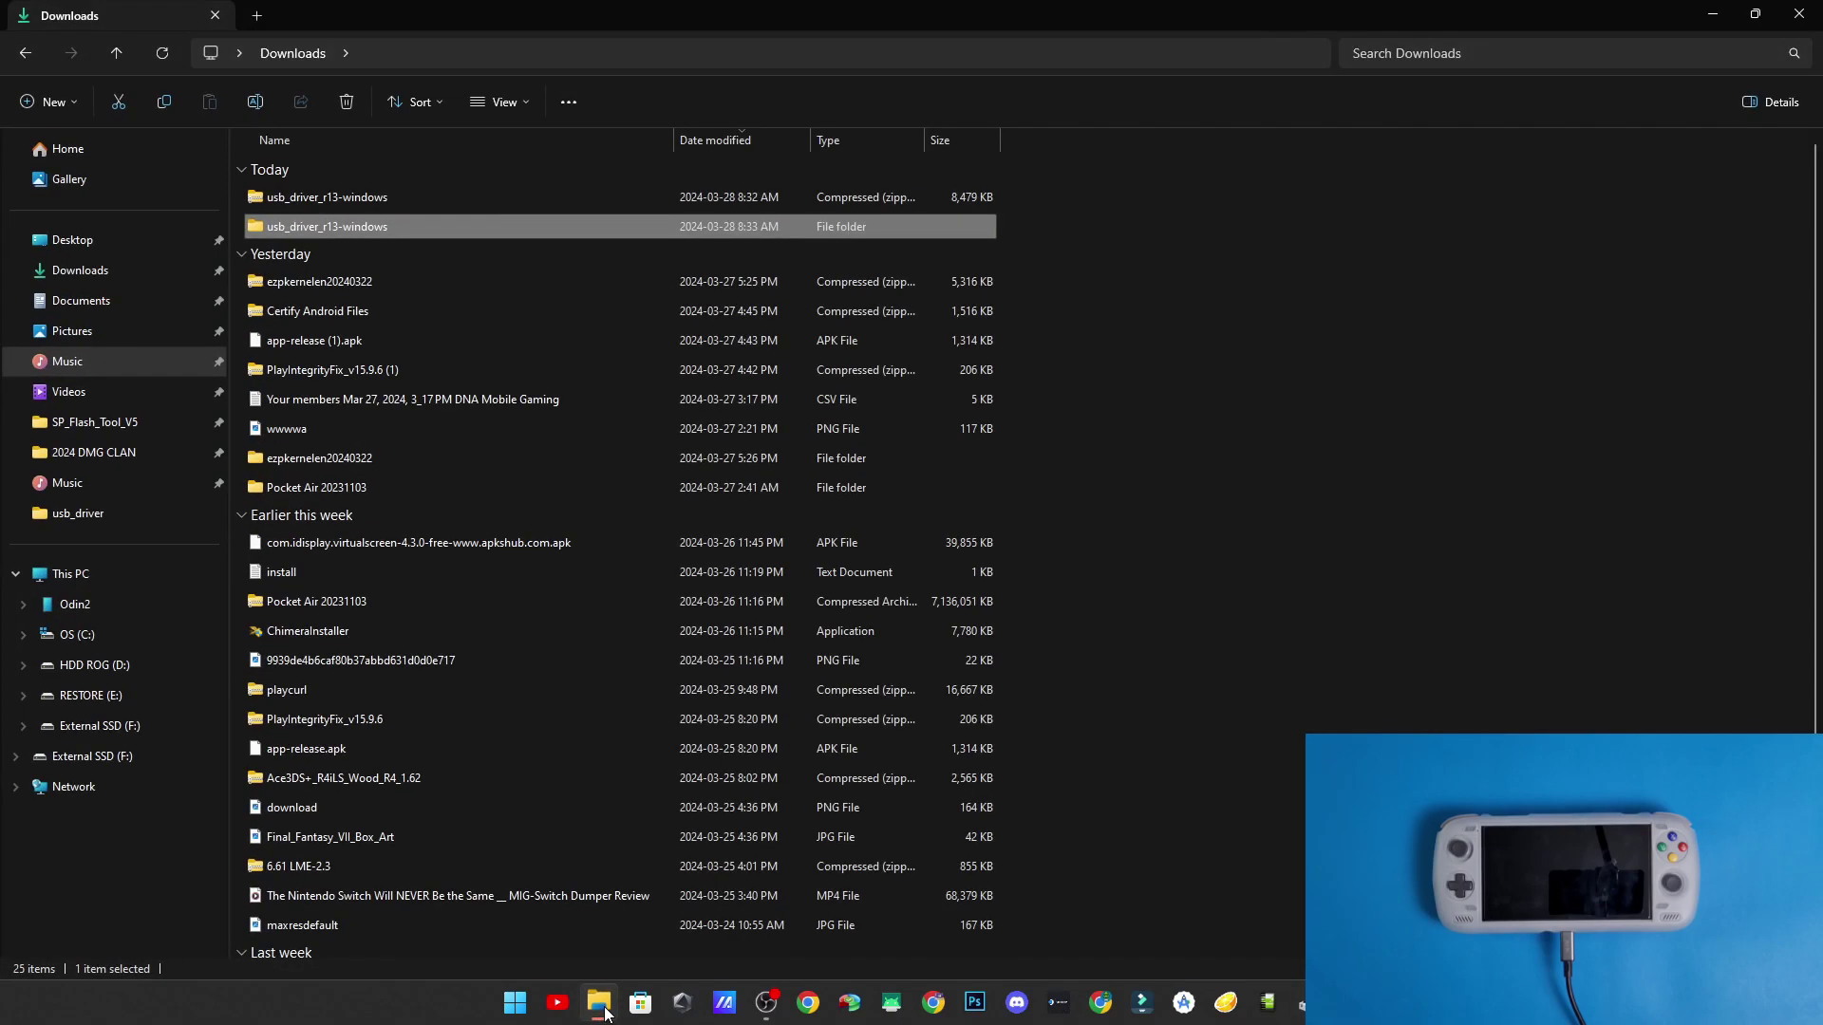
click(110, 241)
double_click(395, 175)
double_click(386, 177)
shift+right_click(393, 769)
click(500, 652)
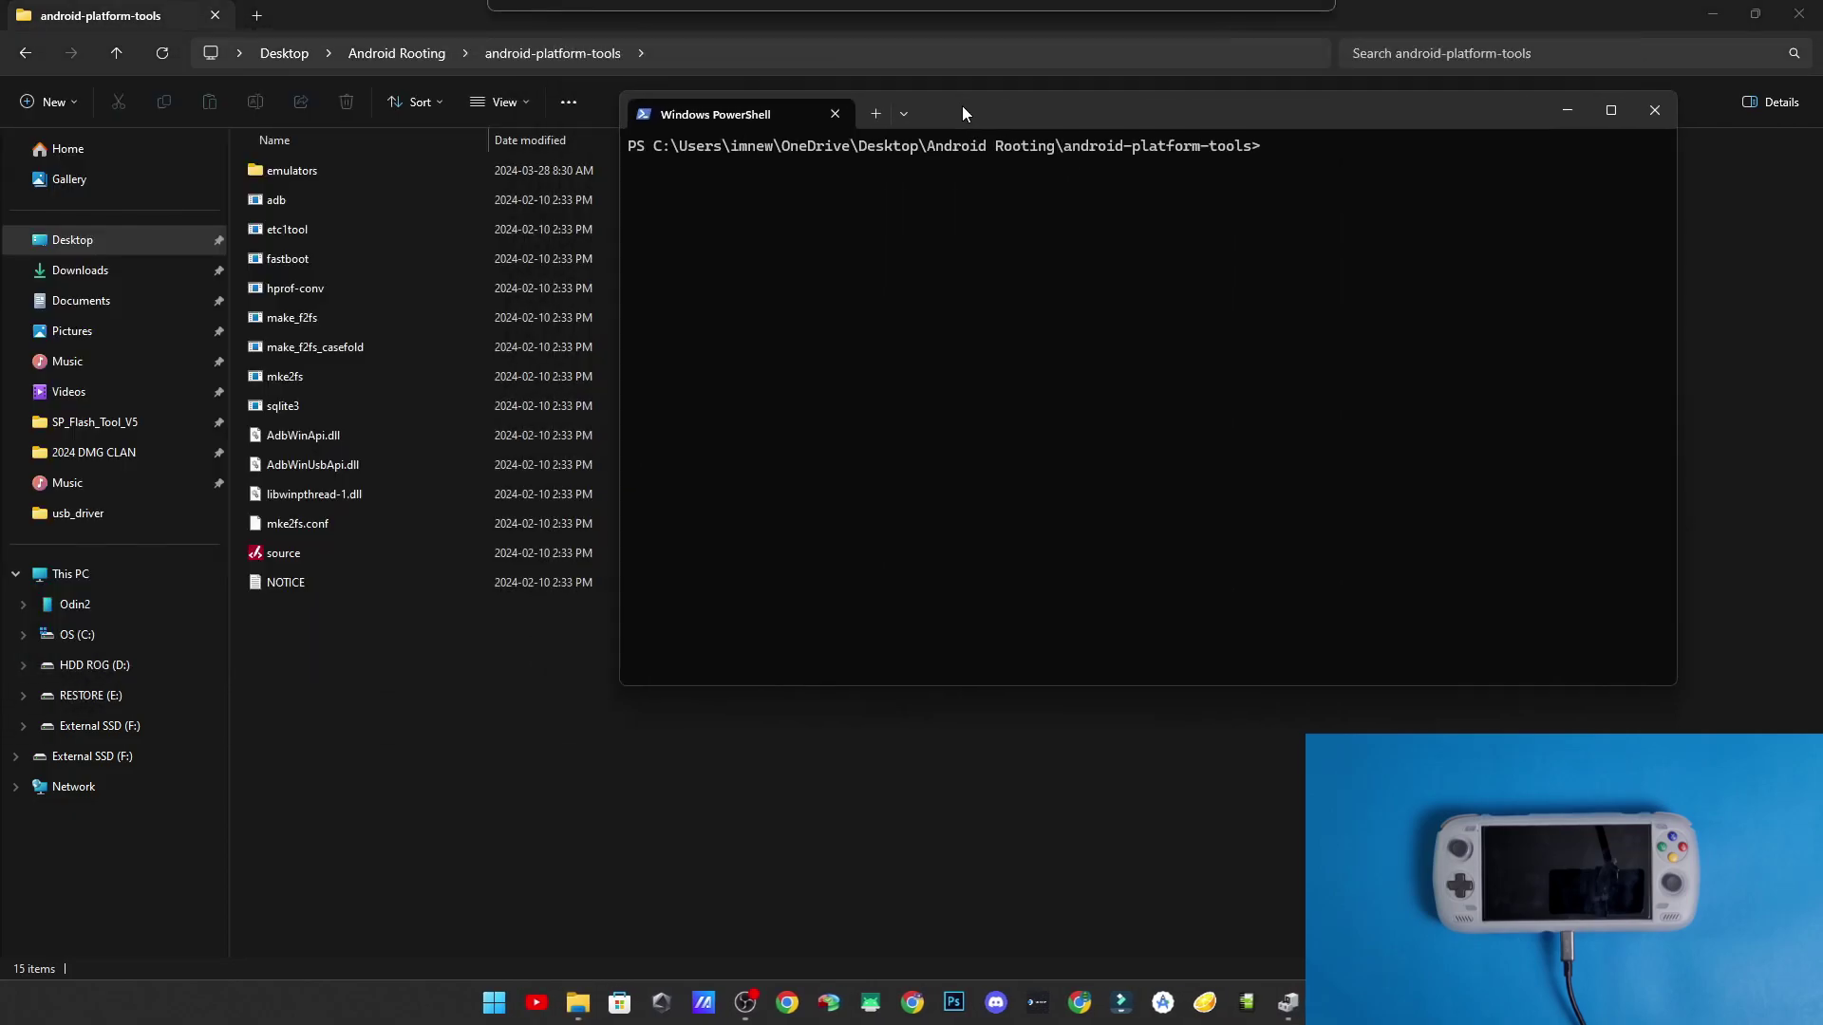
drag(961, 106, 561, 171)
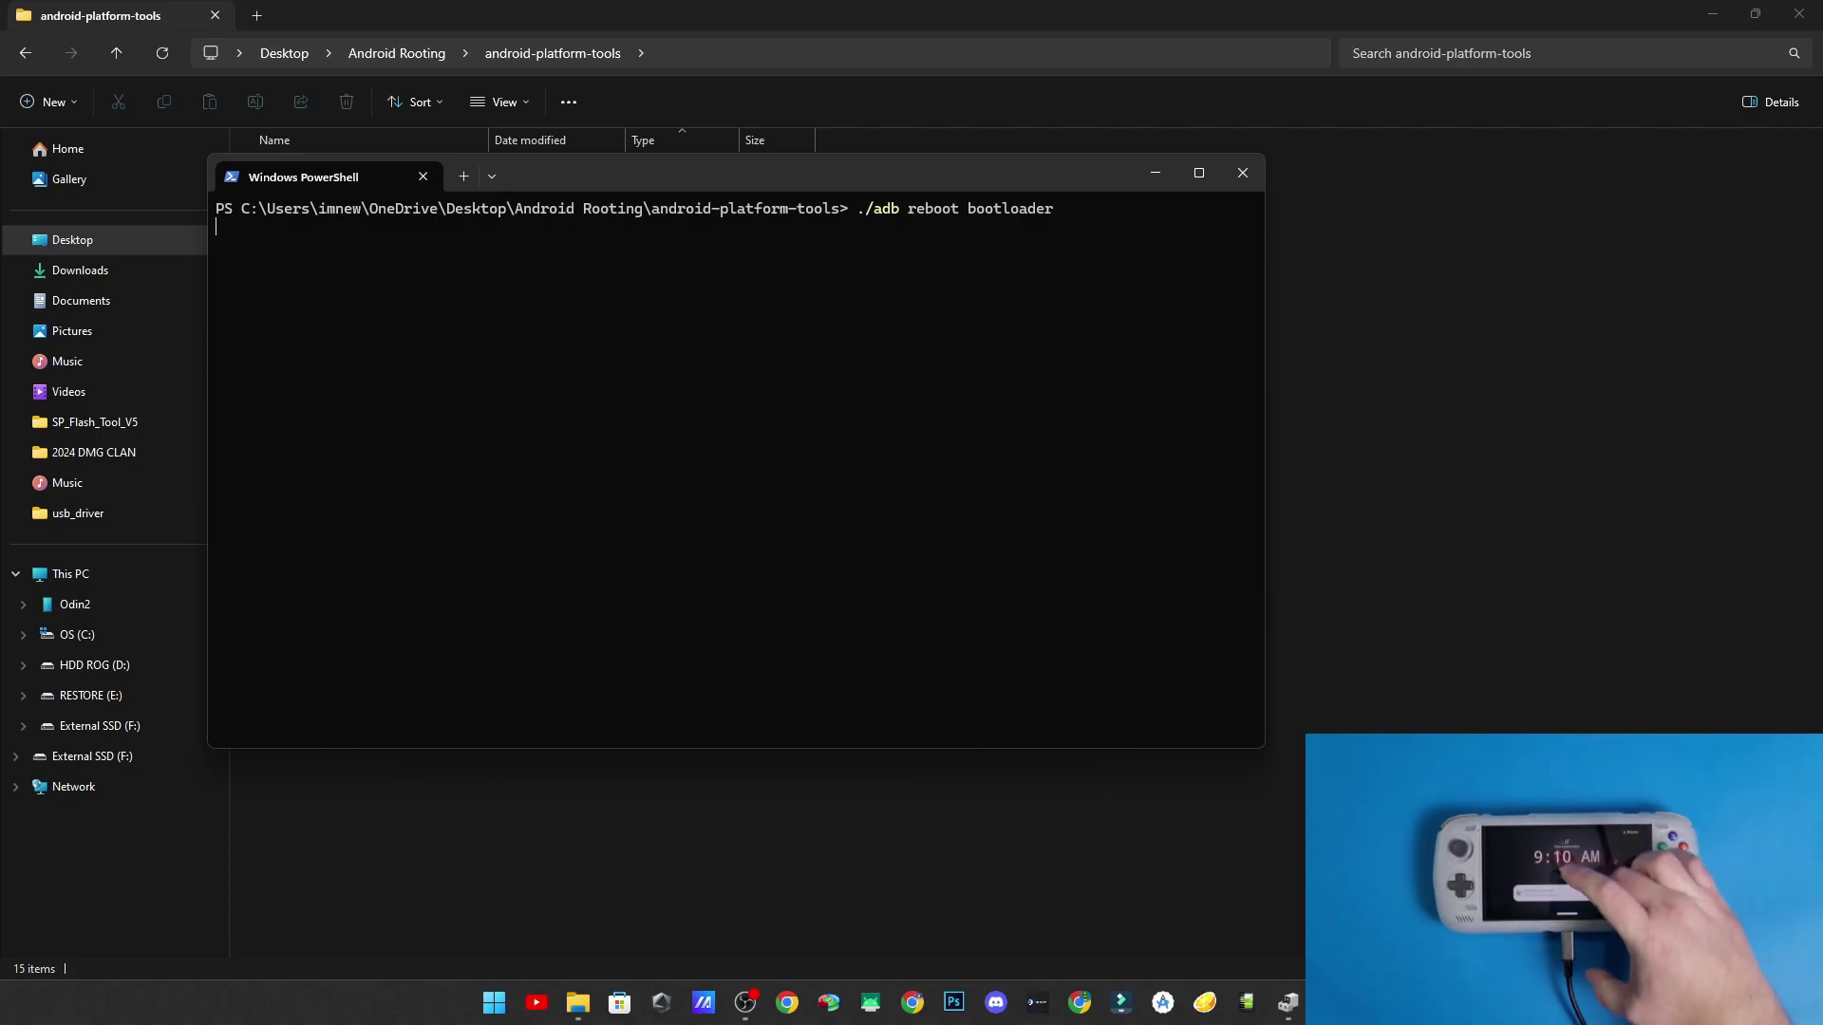
- Run ./adb reboot bootloader, then return to Device Manager
key(Return)
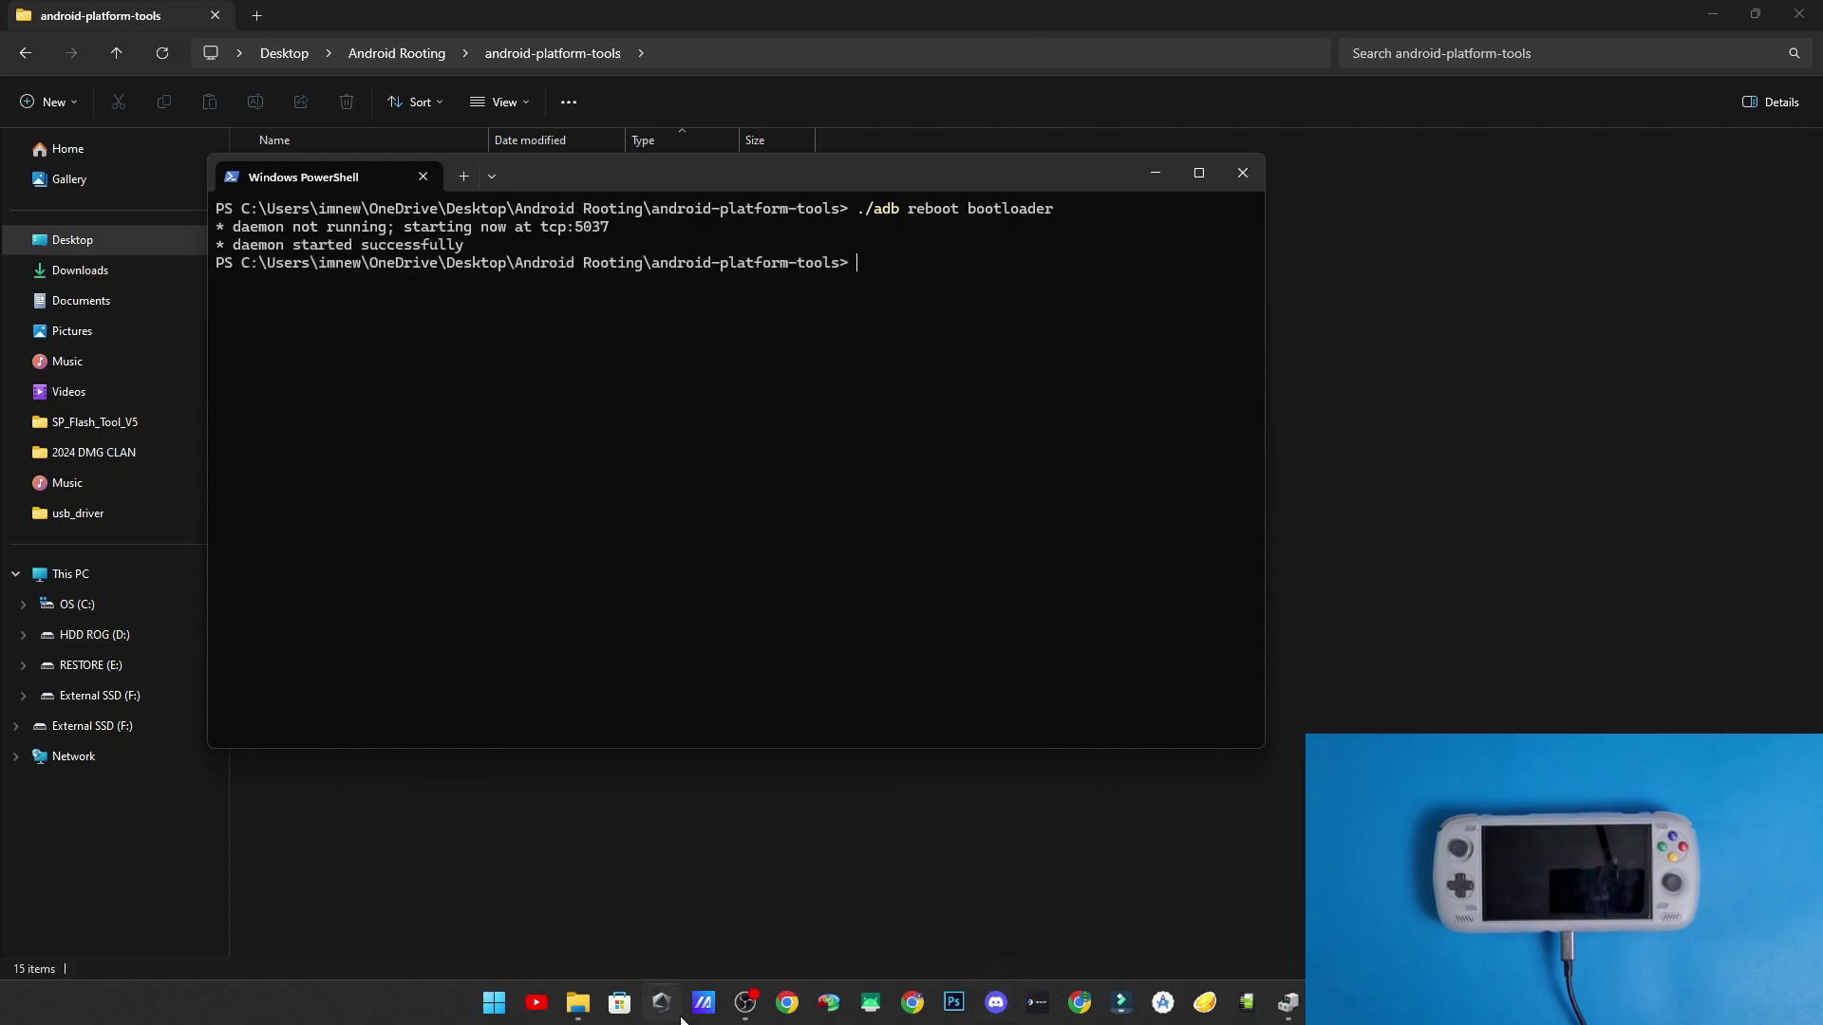
click(1287, 1003)
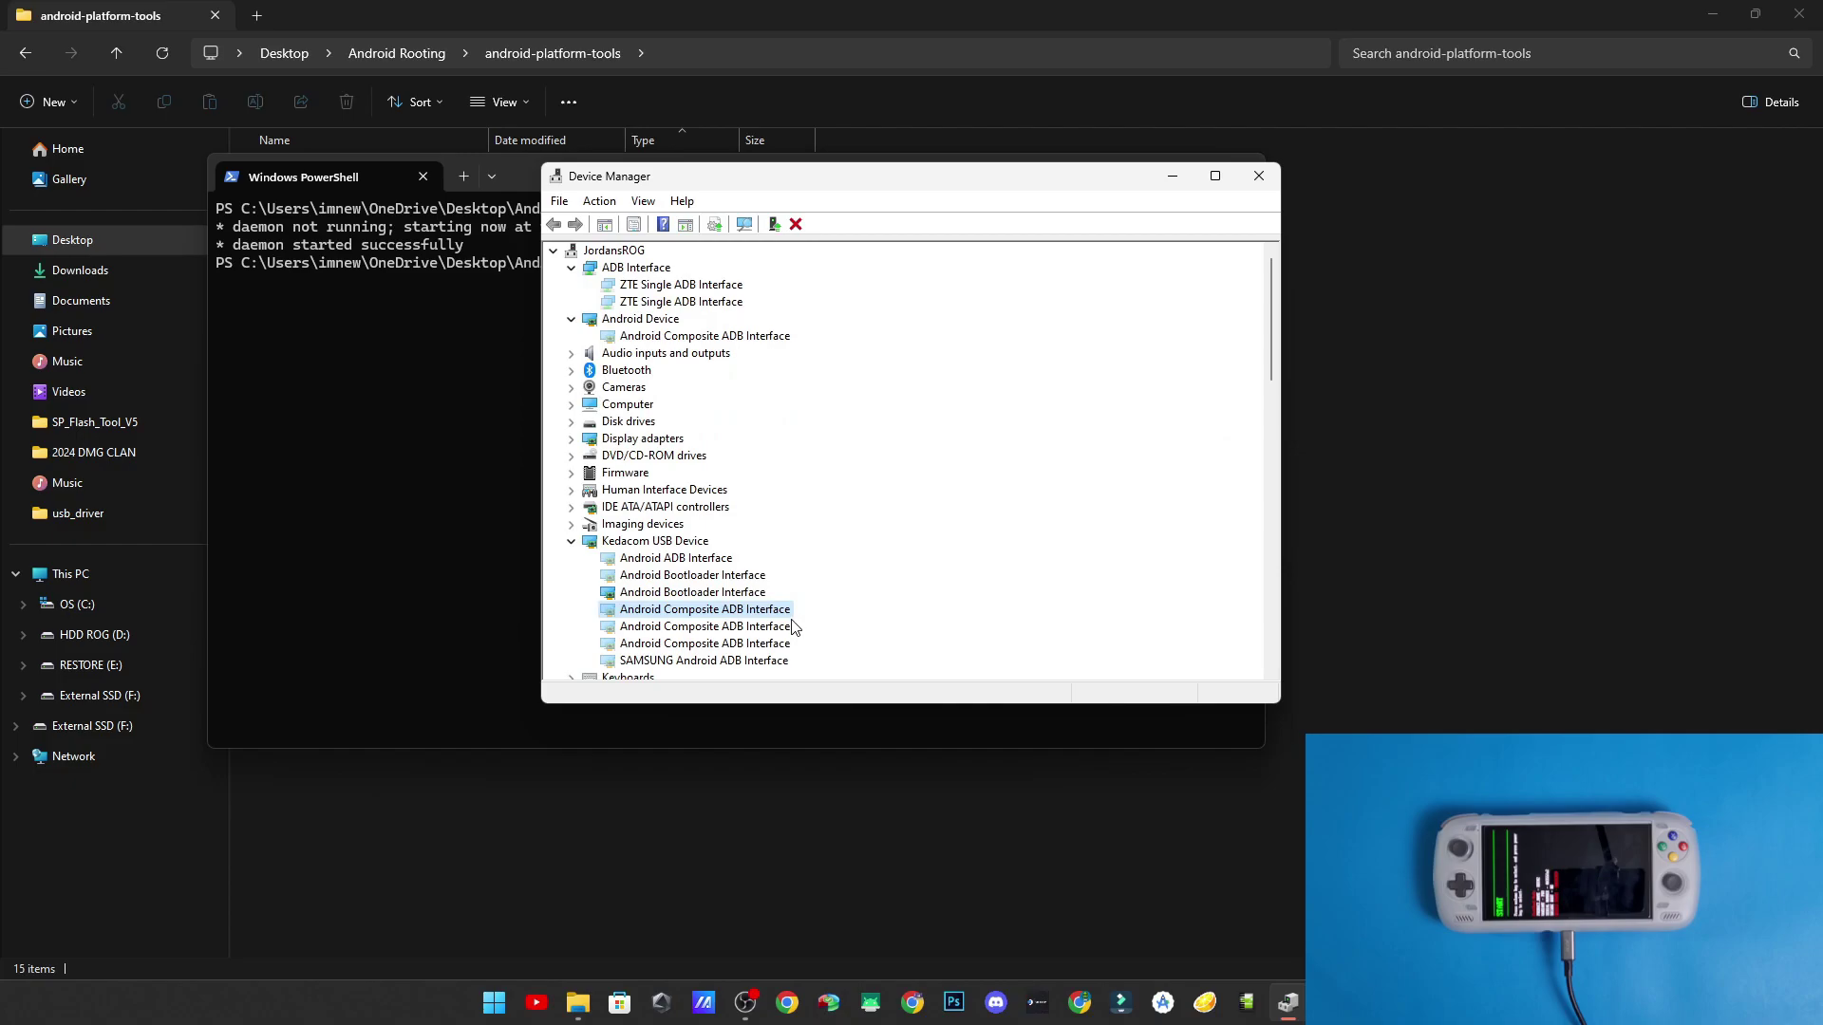
- Uninstall both Android Bootloader Interface devices, removing the driver for the second
click(708, 593)
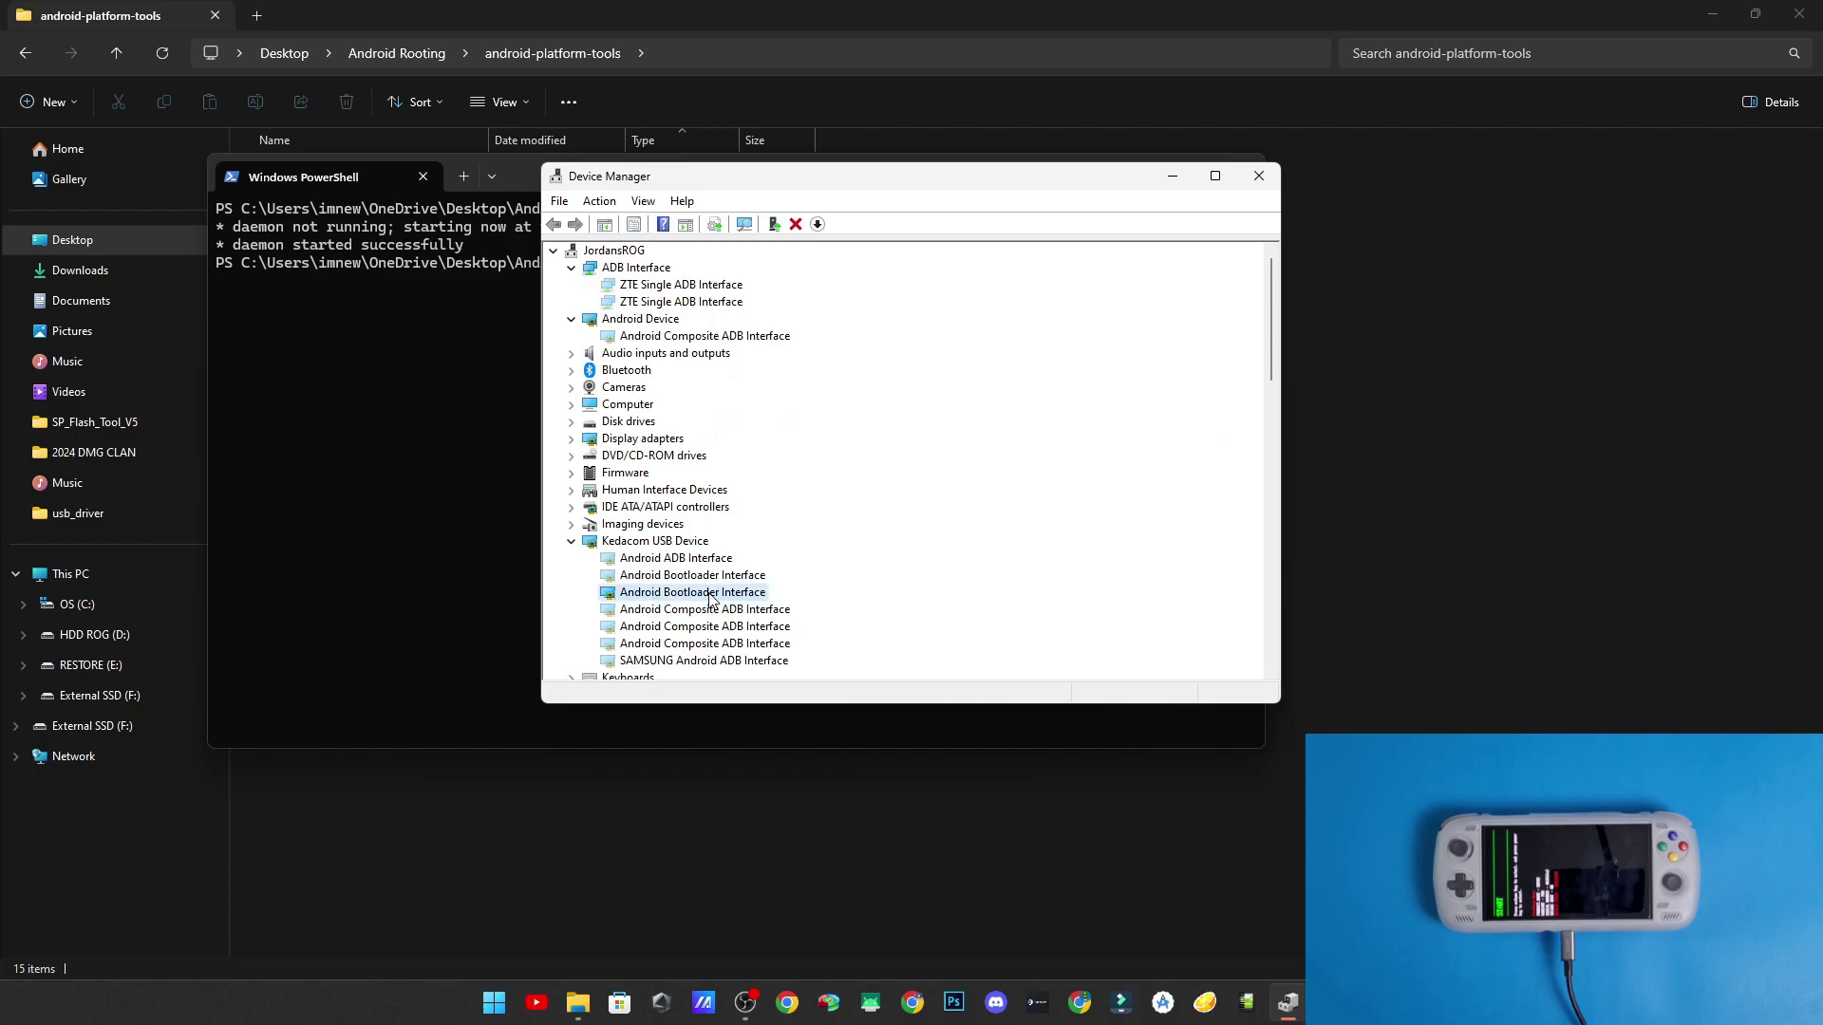
right_click(708, 596)
click(750, 653)
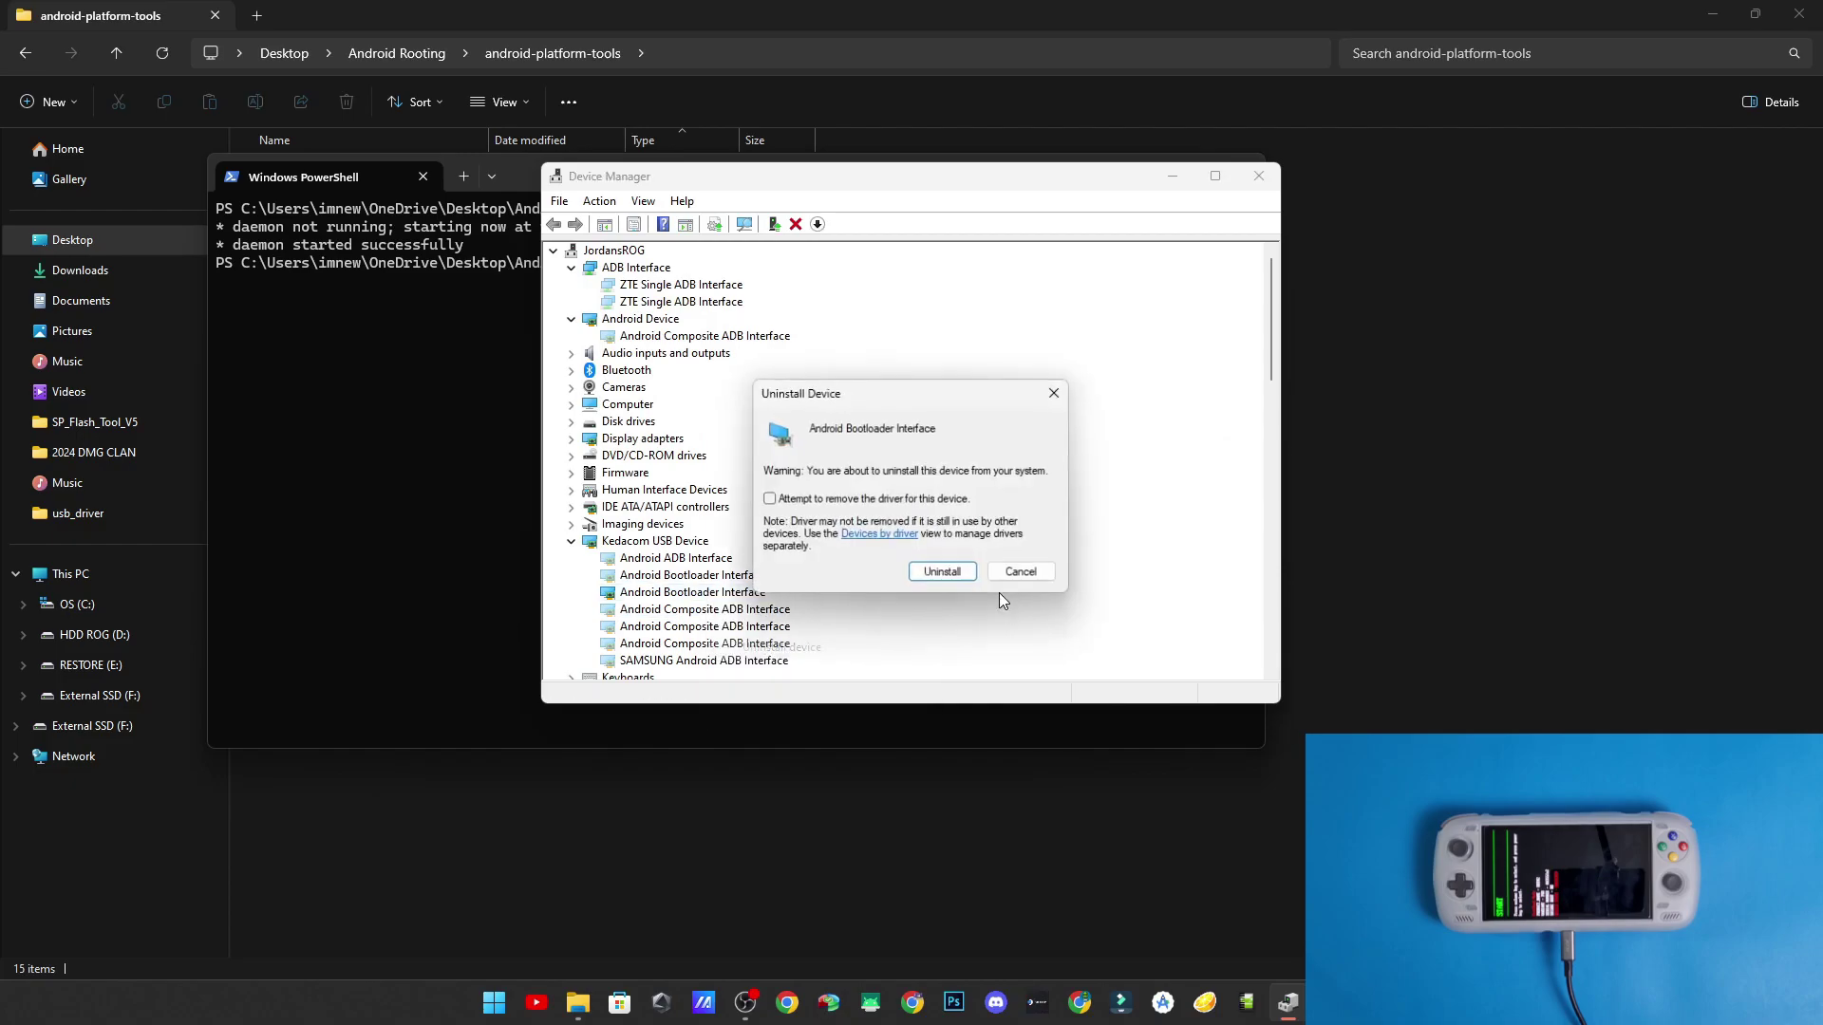
click(943, 573)
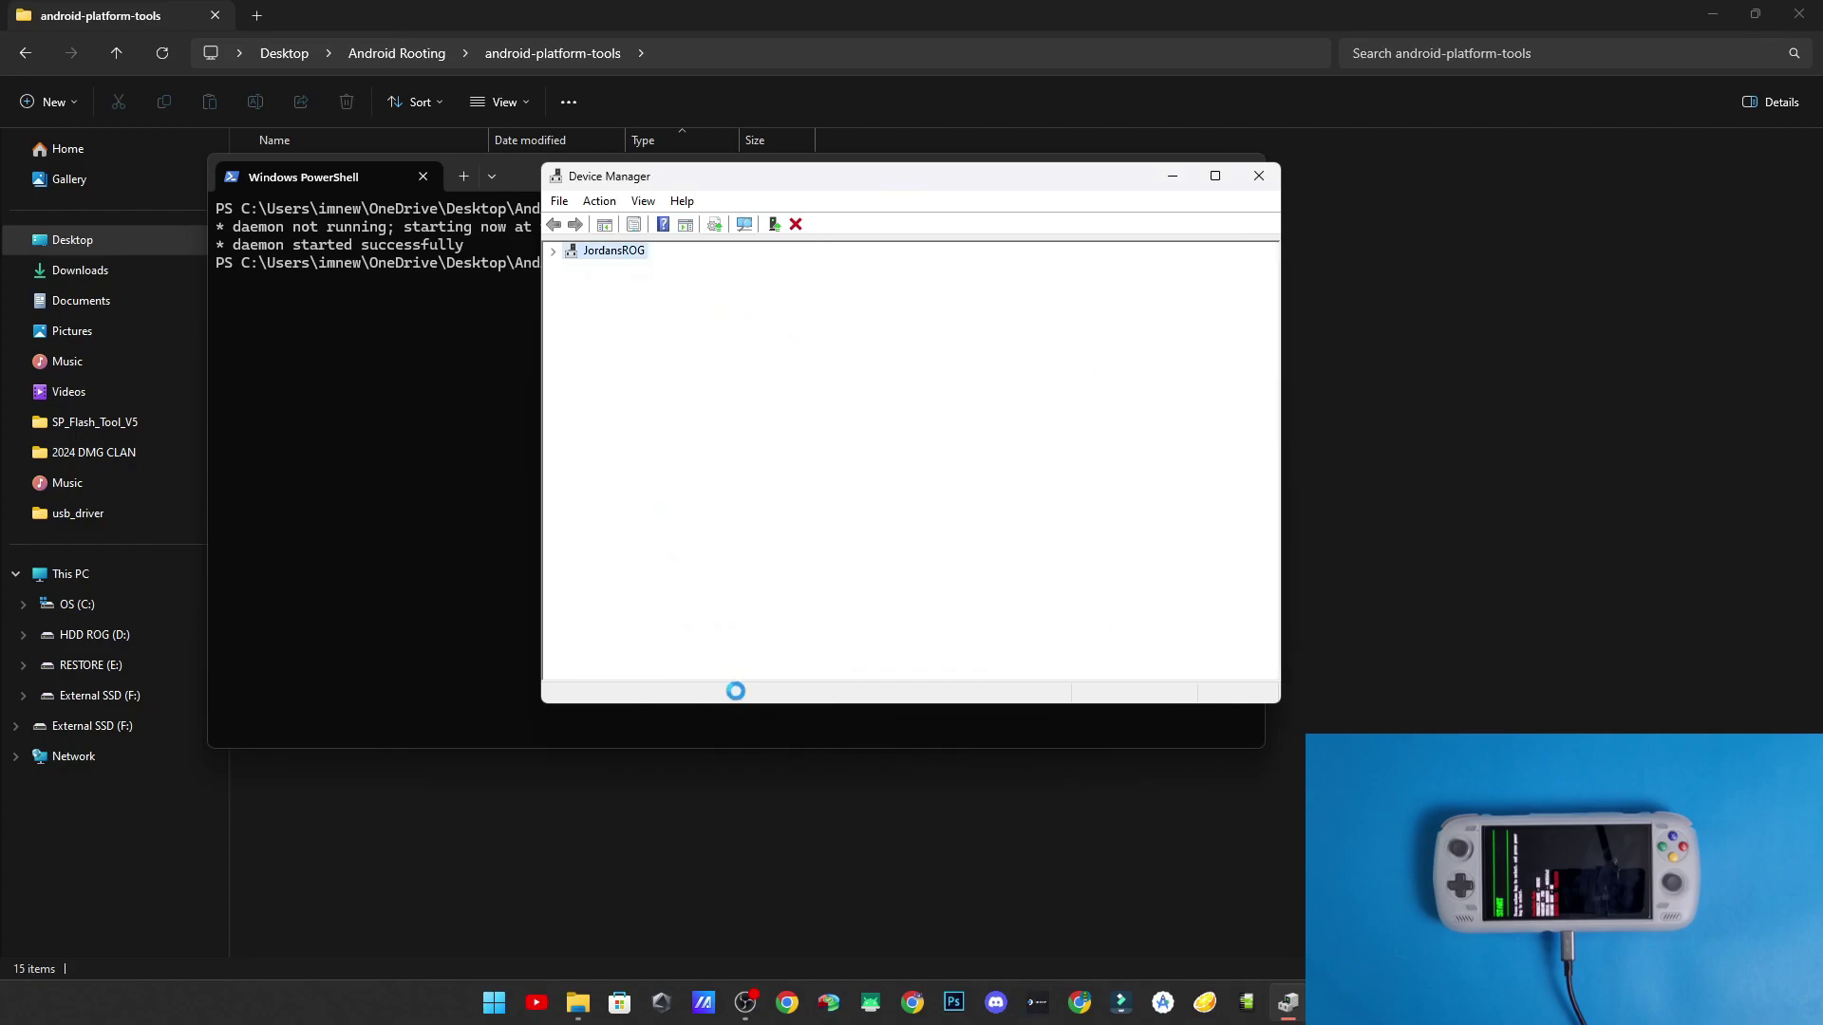
right_click(685, 577)
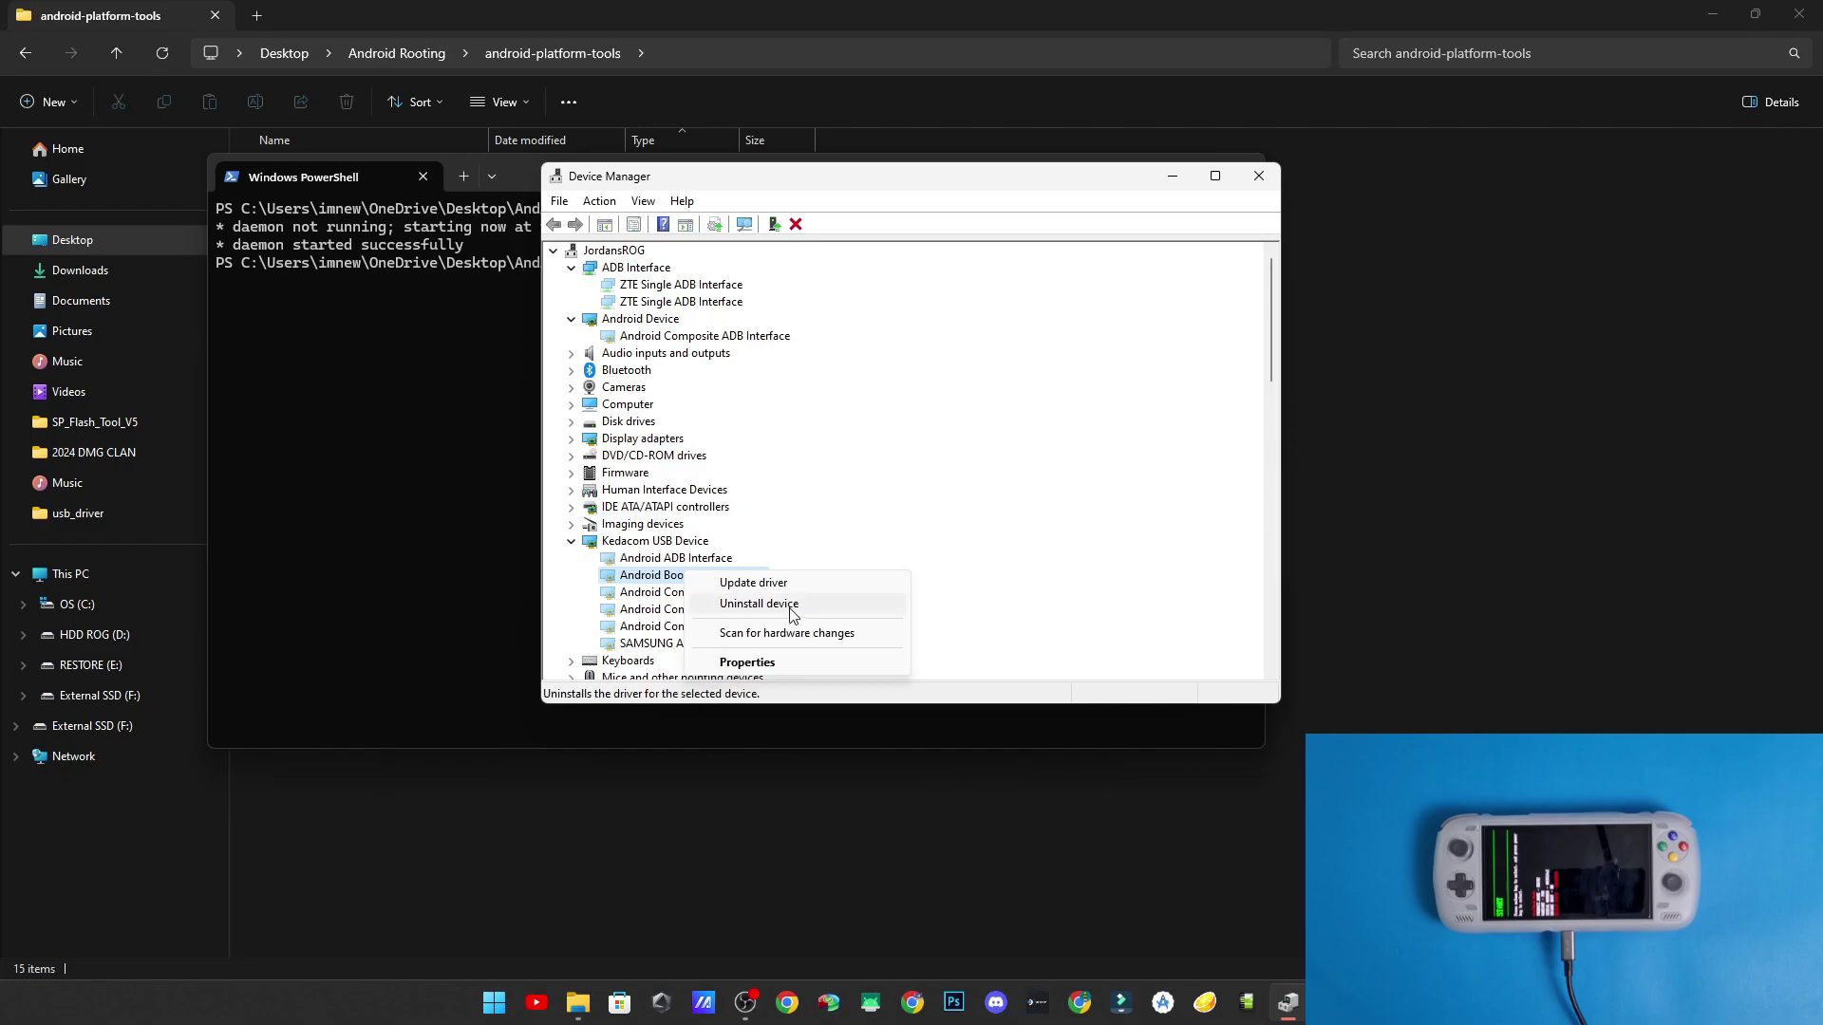
click(790, 607)
click(769, 499)
click(944, 574)
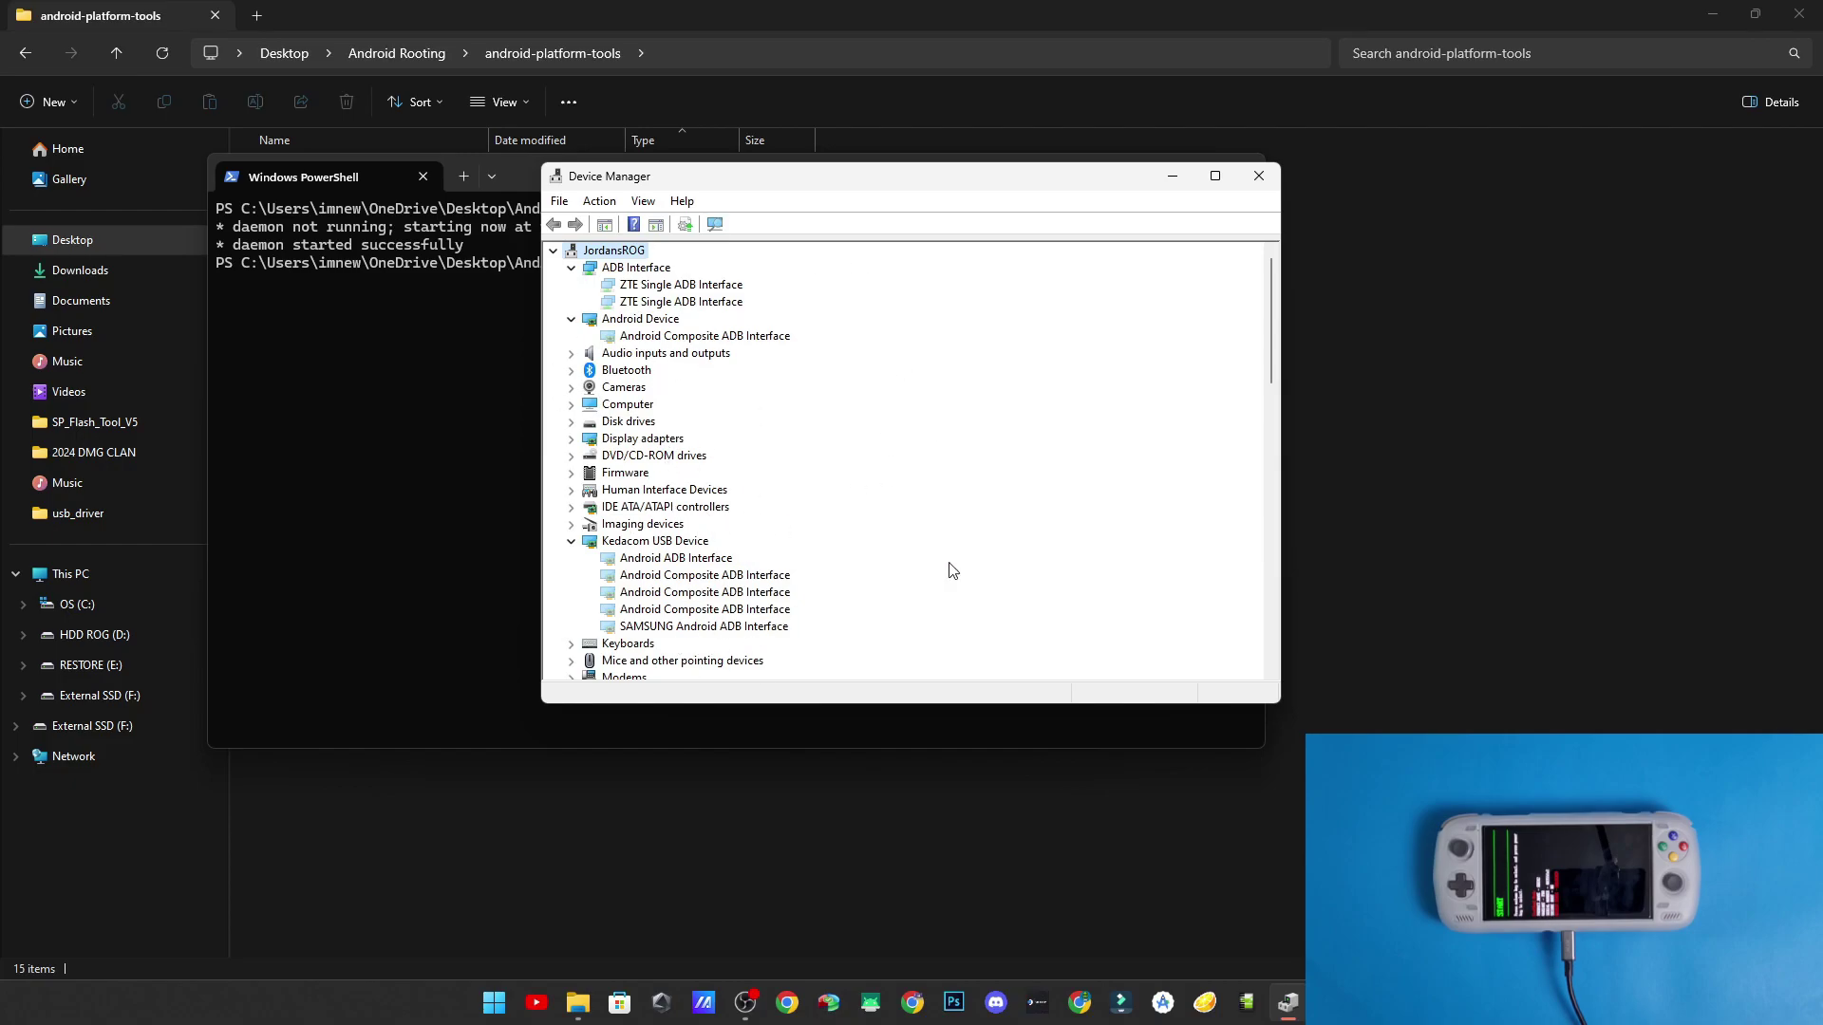
- Turn off View > Show hidden devices and check the Other devices and Monitors categories
scroll(785, 590, down, 6)
scroll(768, 593, up, 3)
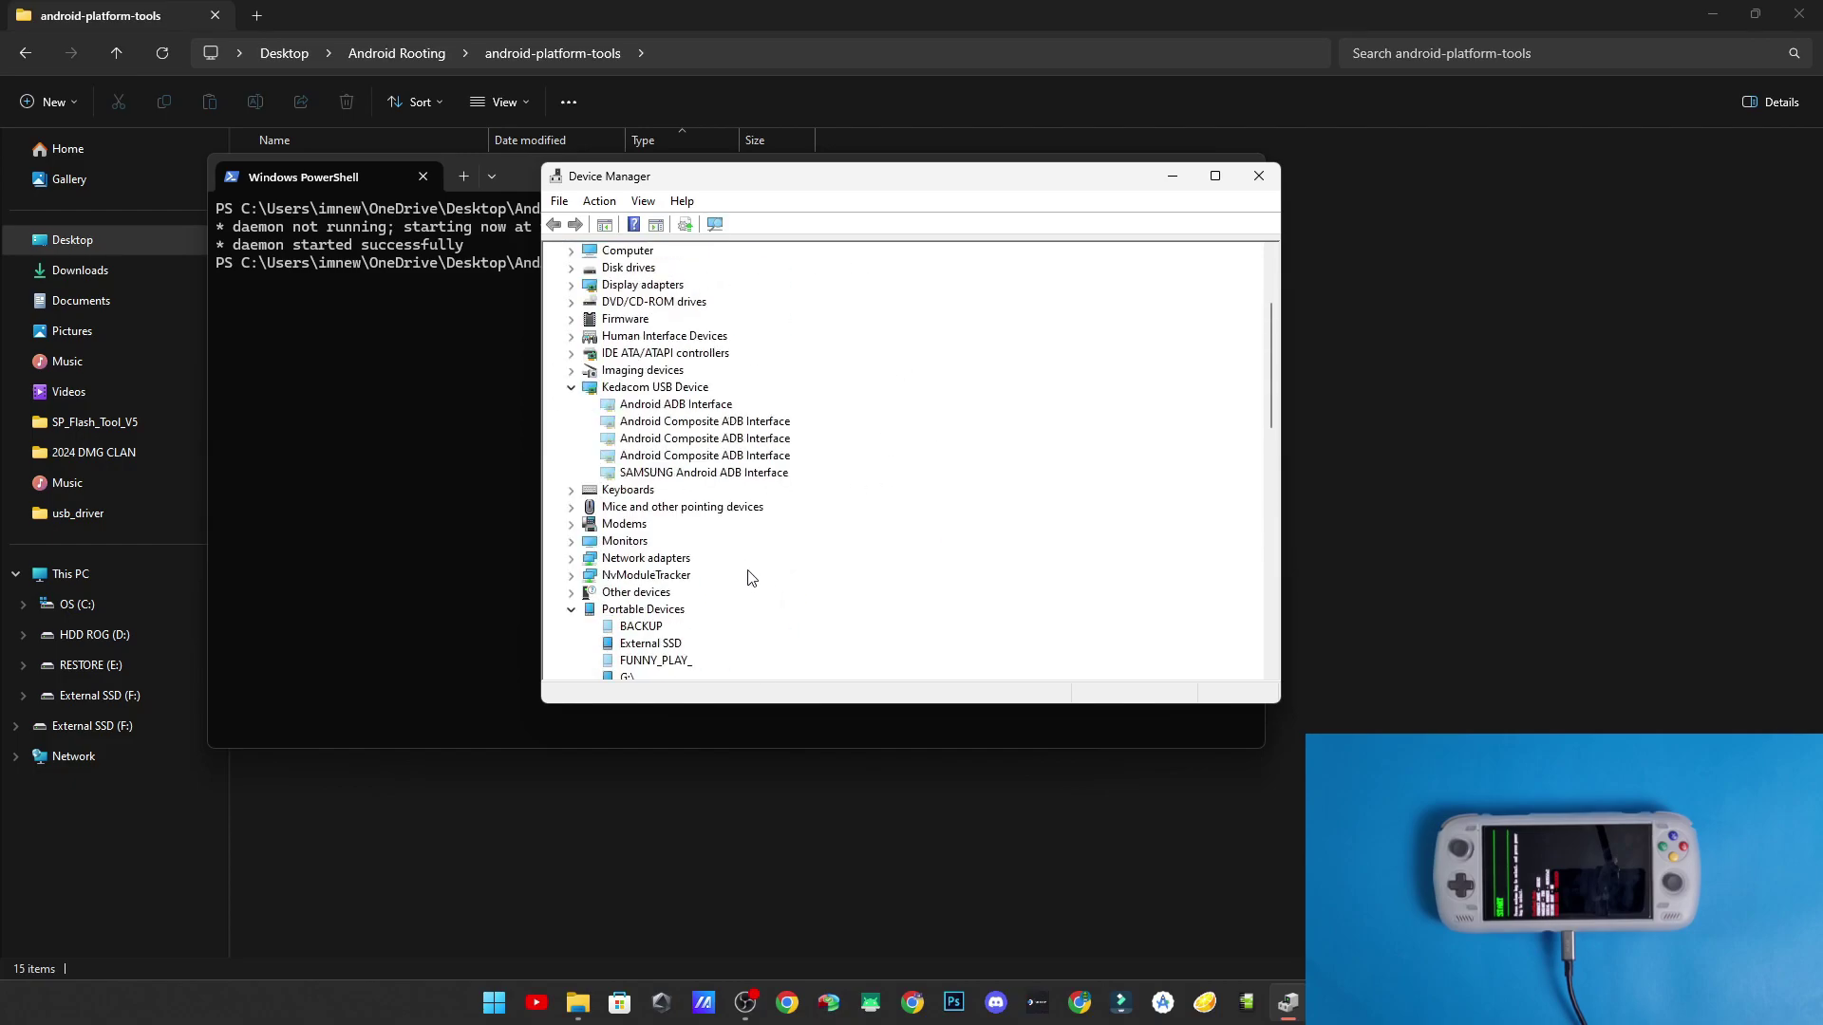
click(642, 201)
click(693, 403)
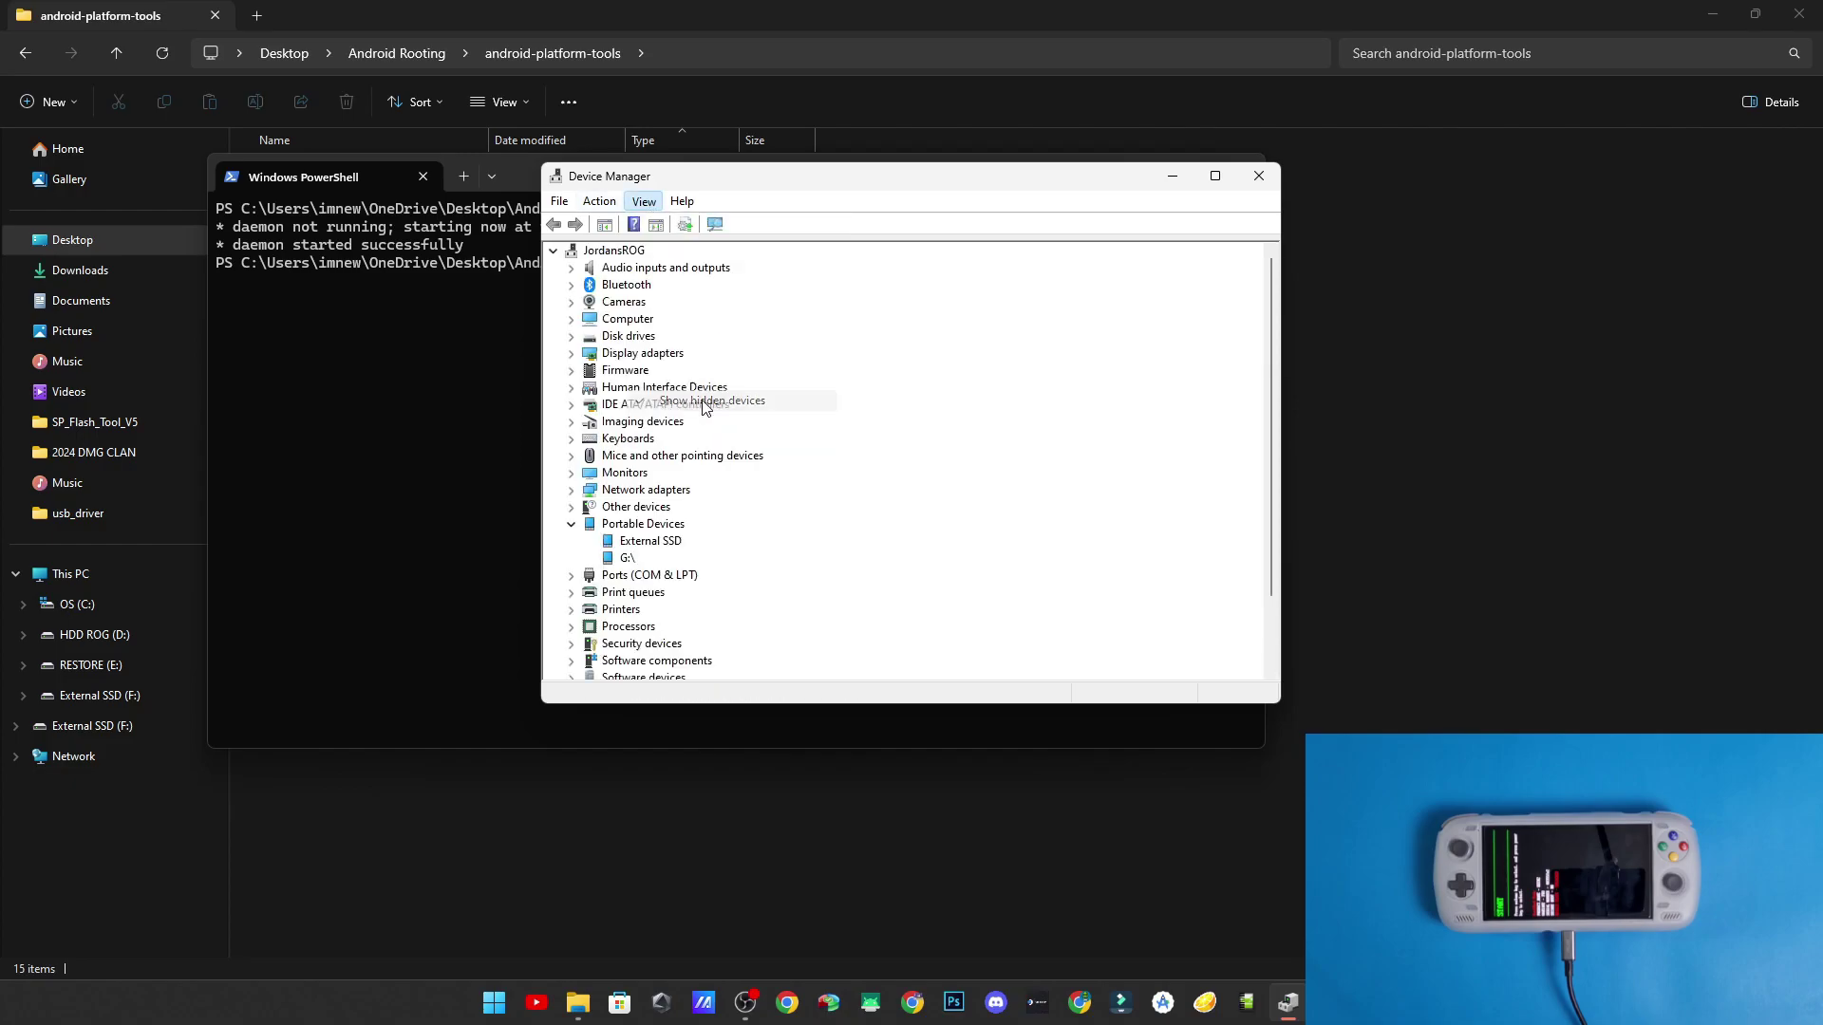
click(638, 202)
click(638, 202)
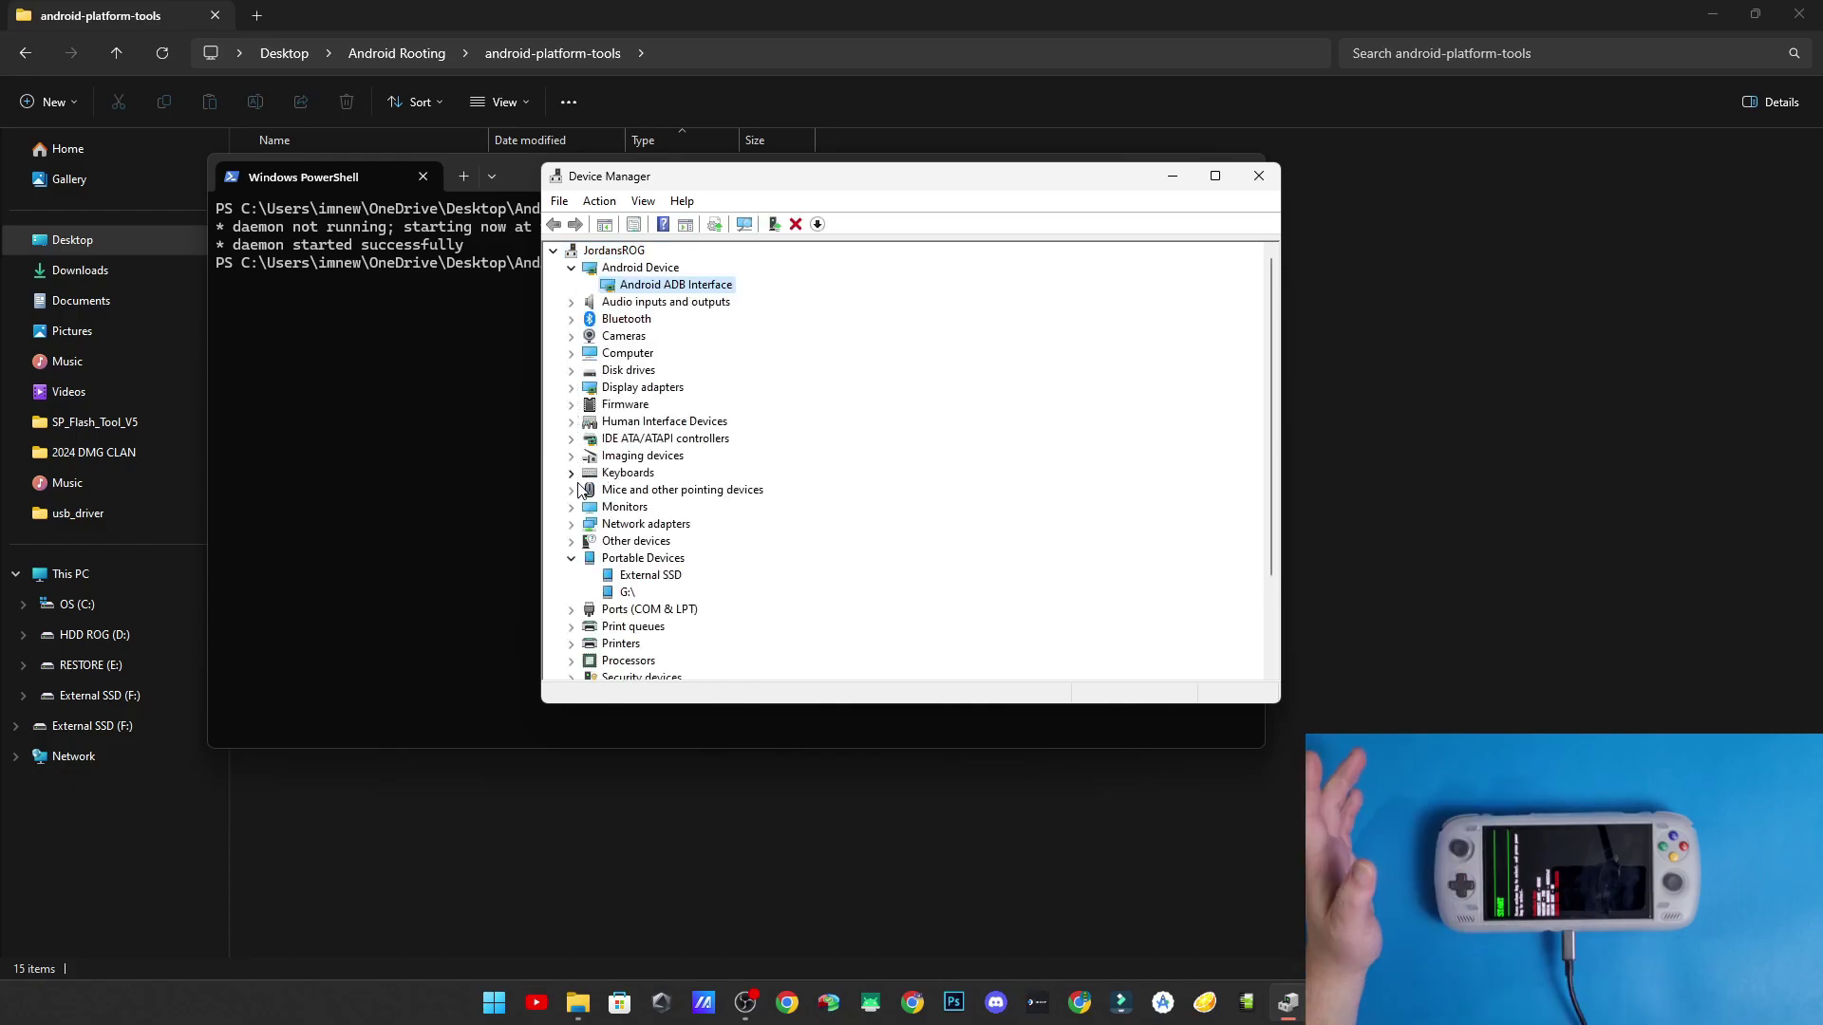
click(572, 541)
click(571, 541)
click(572, 507)
click(571, 507)
- Run ./fastboot getvar current-slot in PowerShell, which reports current-slot: a
click(493, 323)
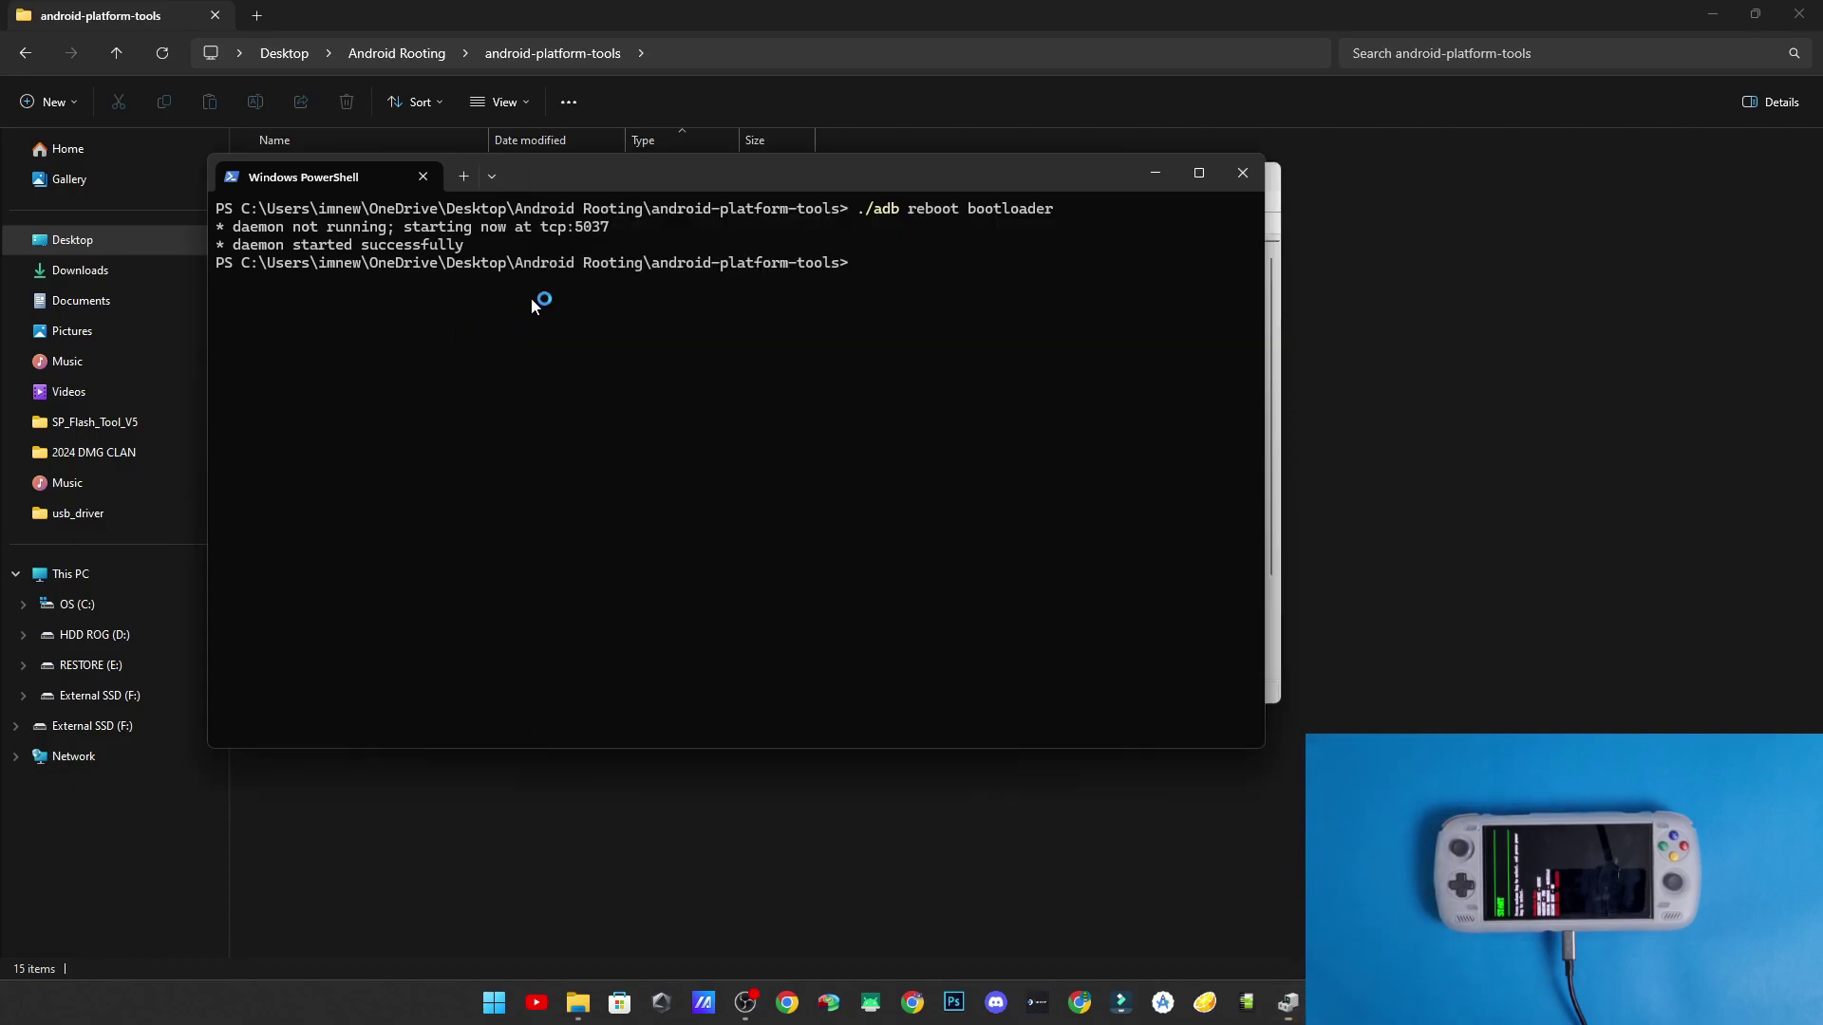
text(./fastboot getvar current-slot)
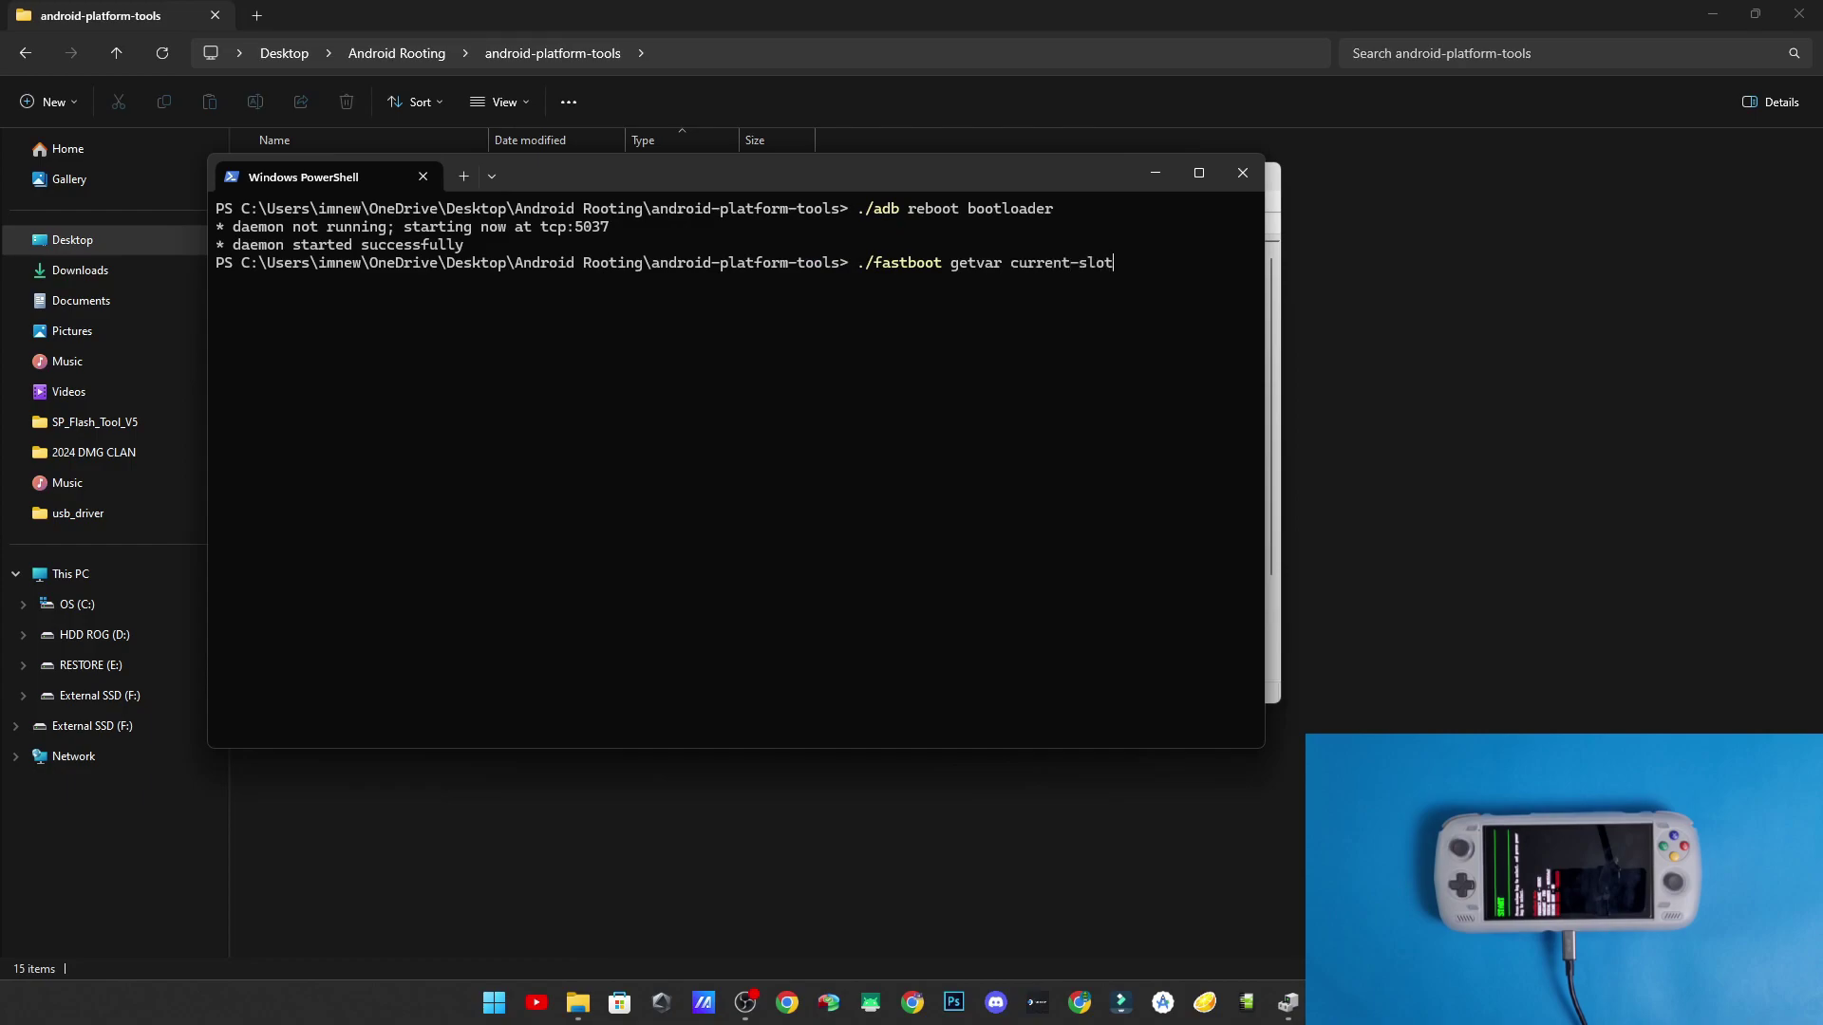
key(Return)
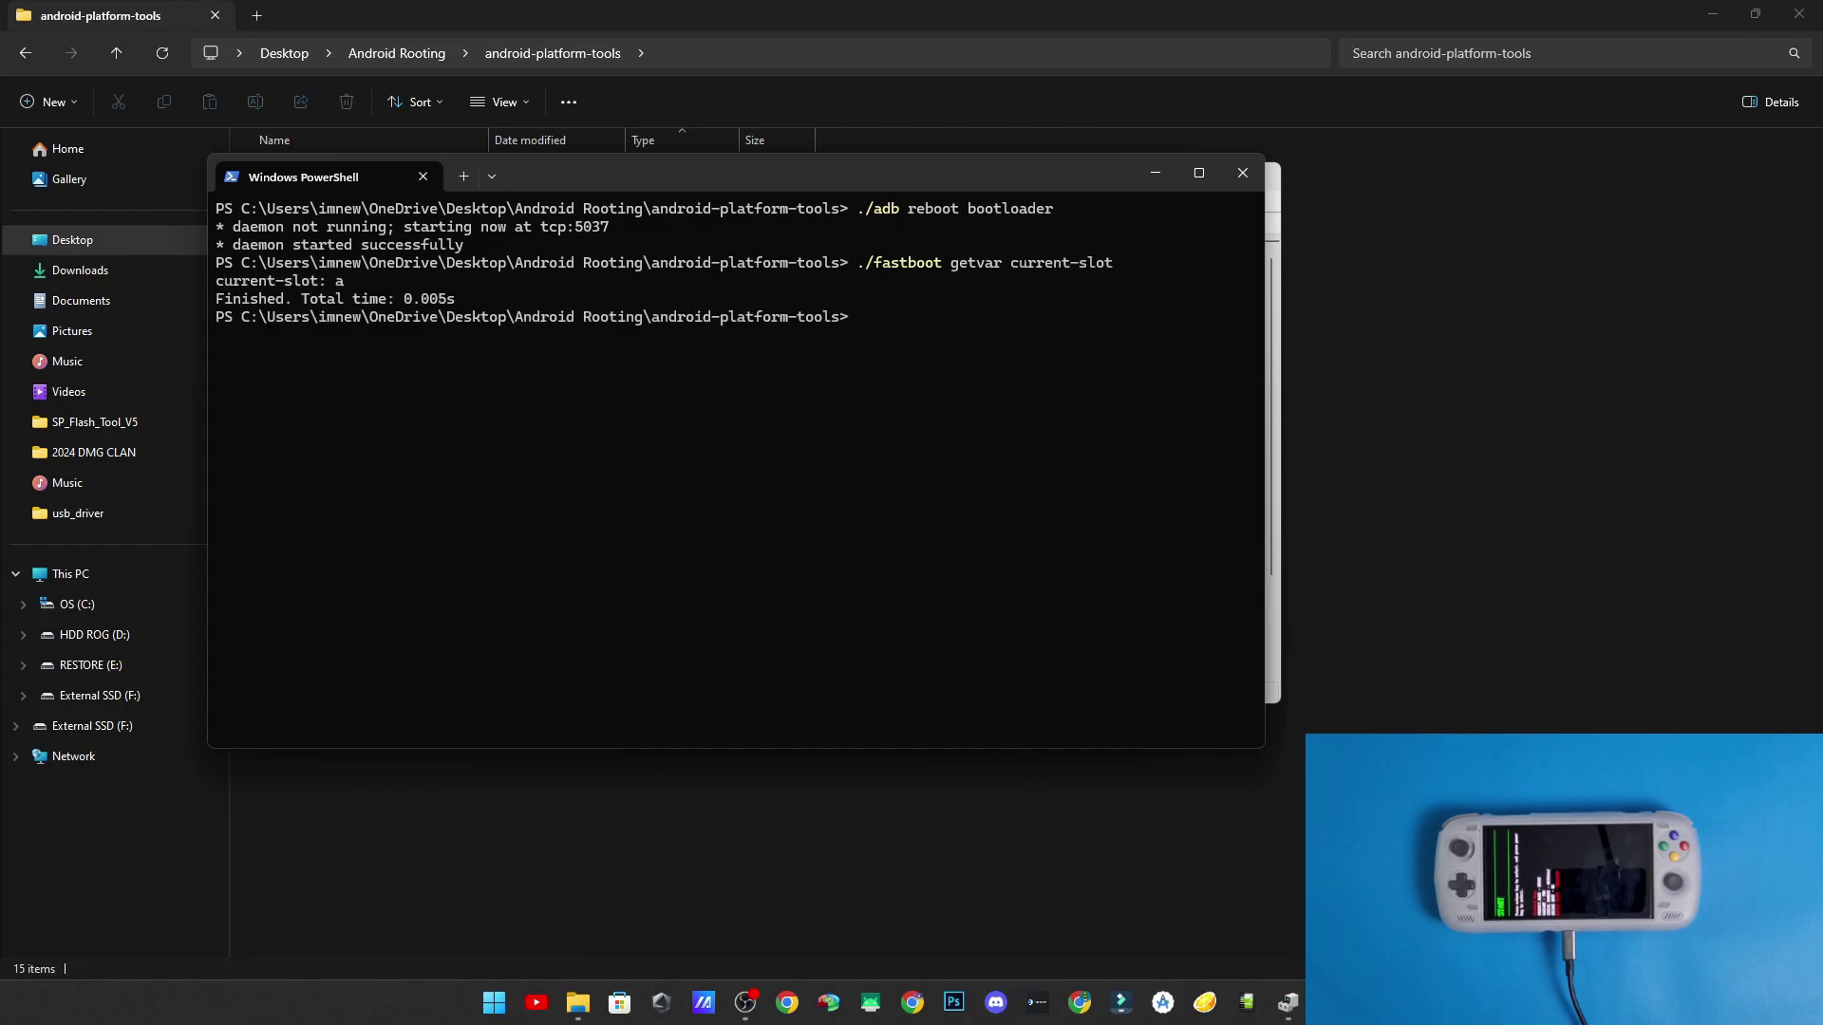
- Uninstall the Android ADB Interface device in Device Manager
click(1288, 1003)
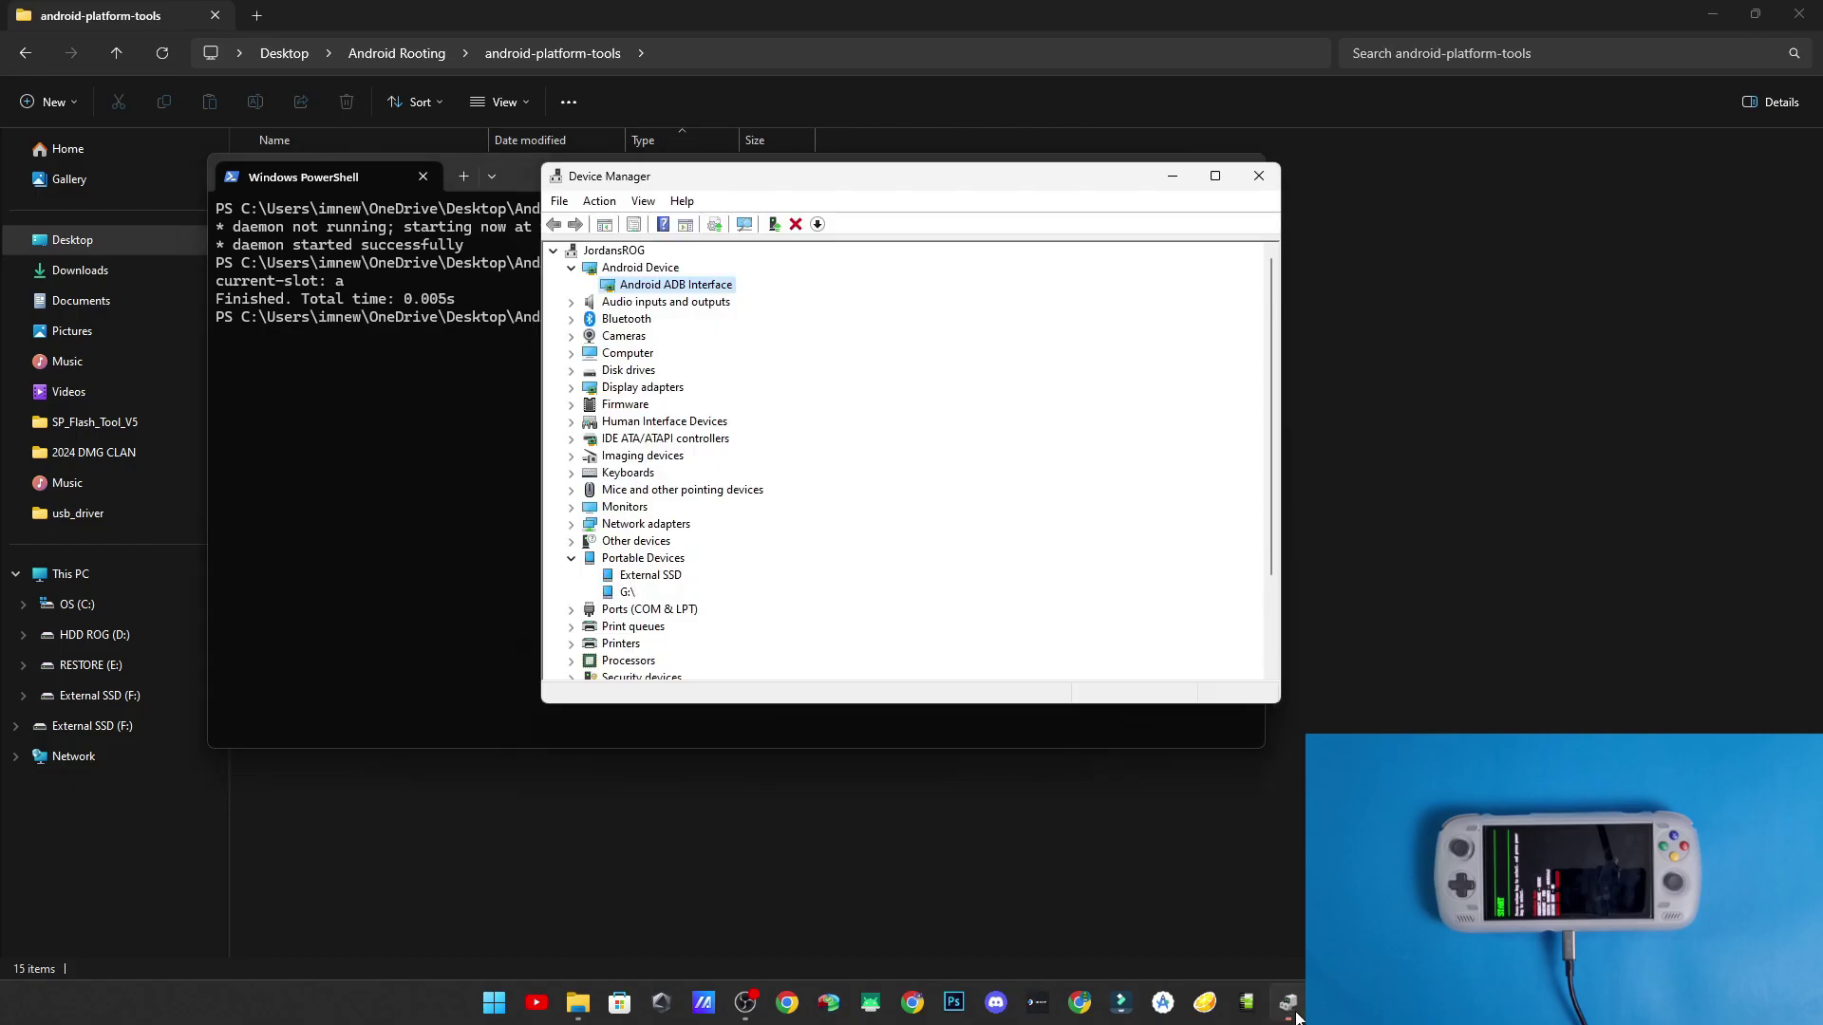
key(Delete)
click(953, 575)
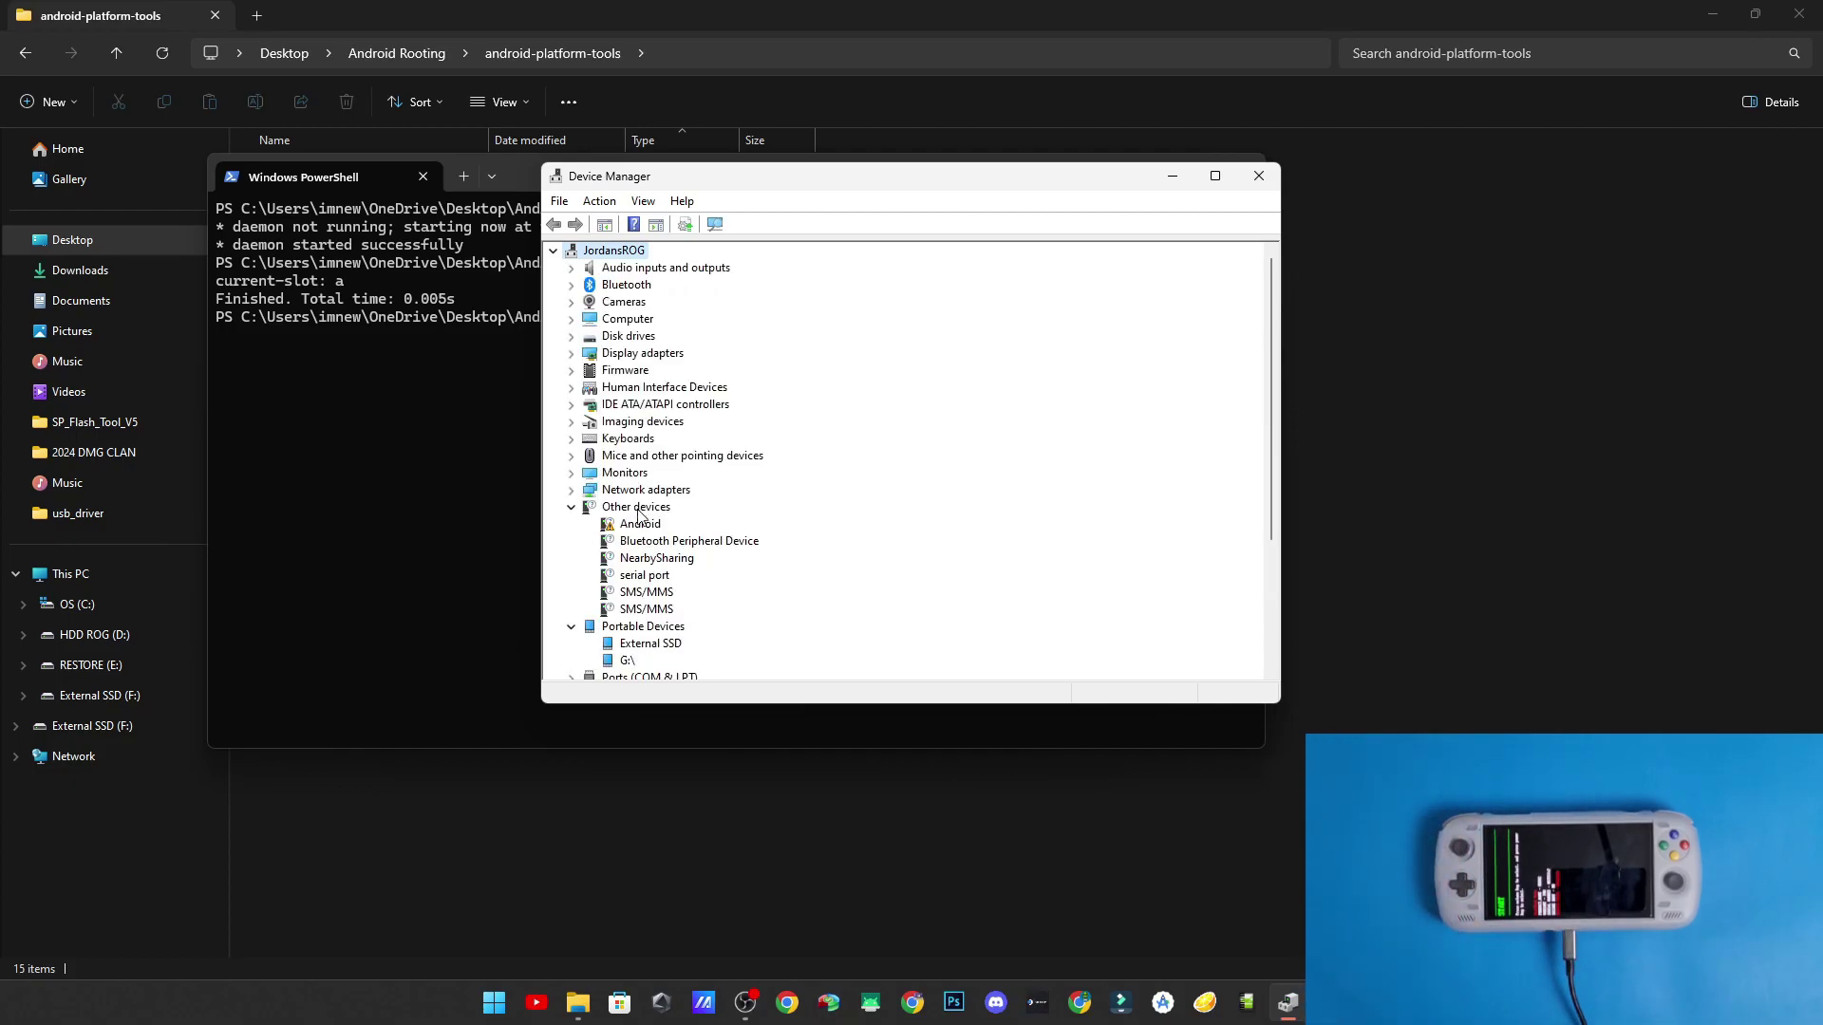
- Start a driver update for the Android entry under Other devices, review hardware types, then cancel
click(641, 525)
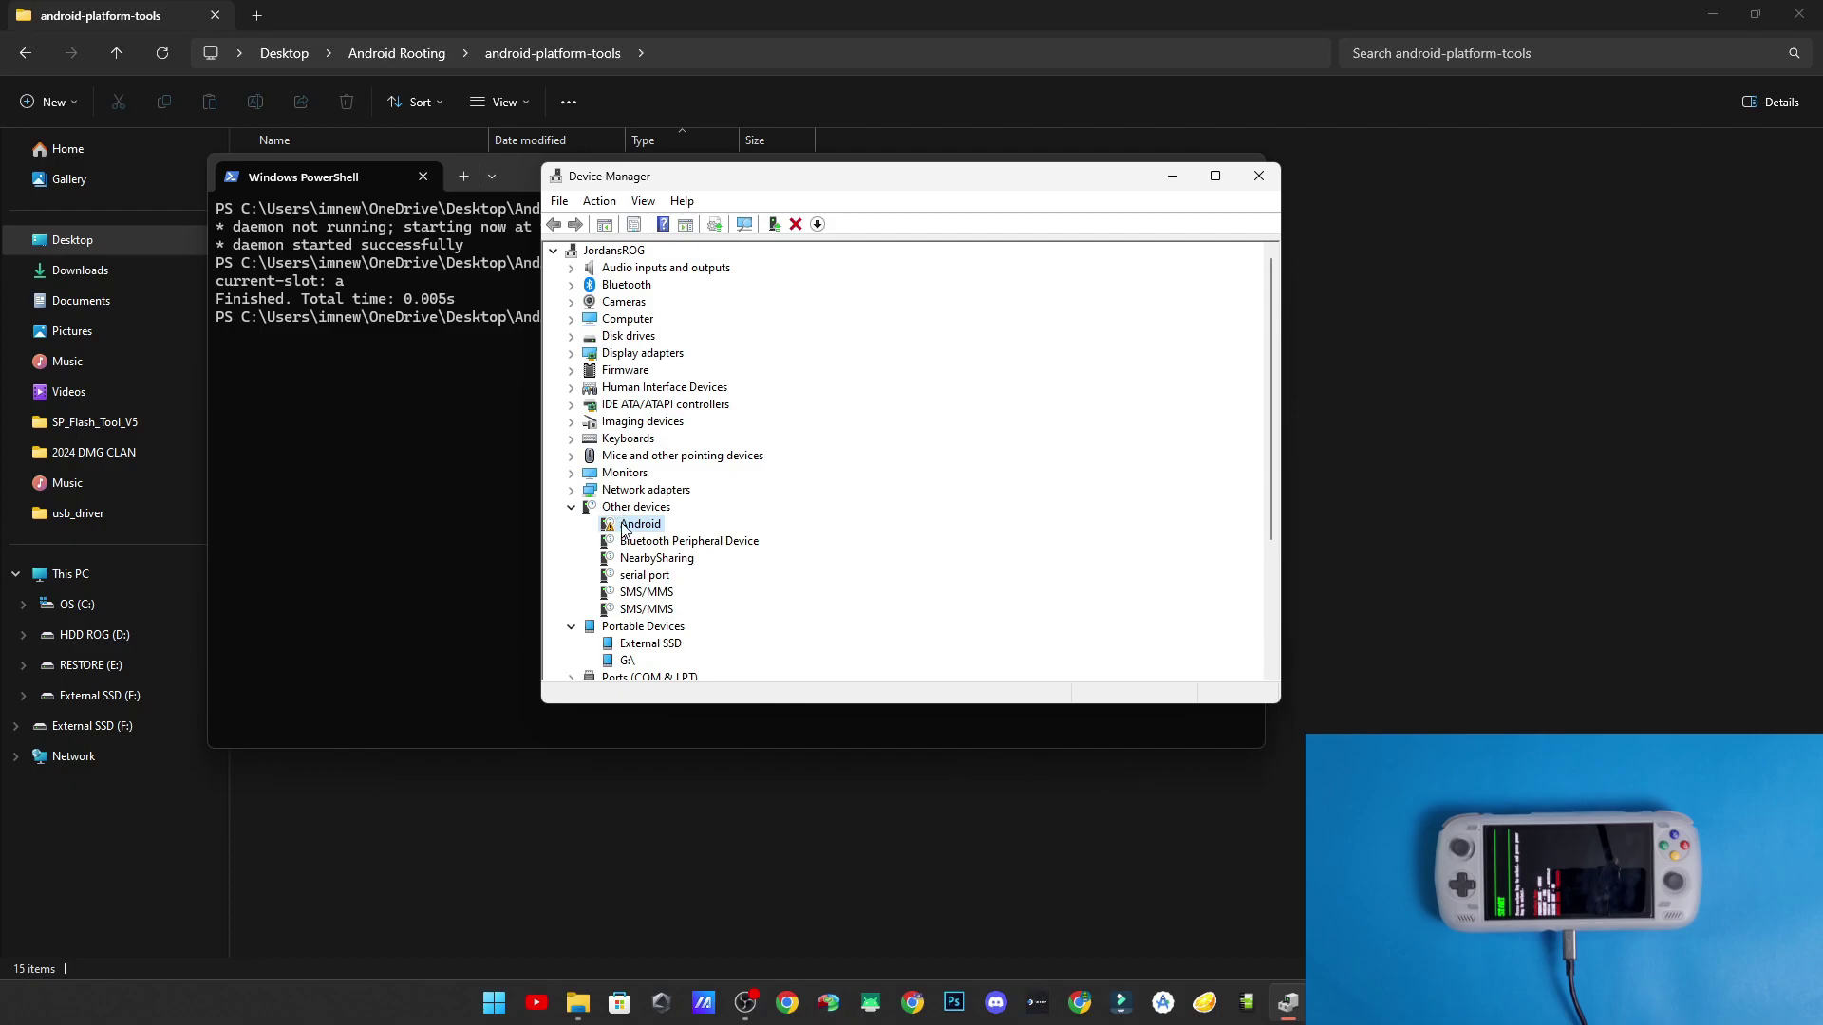
right_click(638, 527)
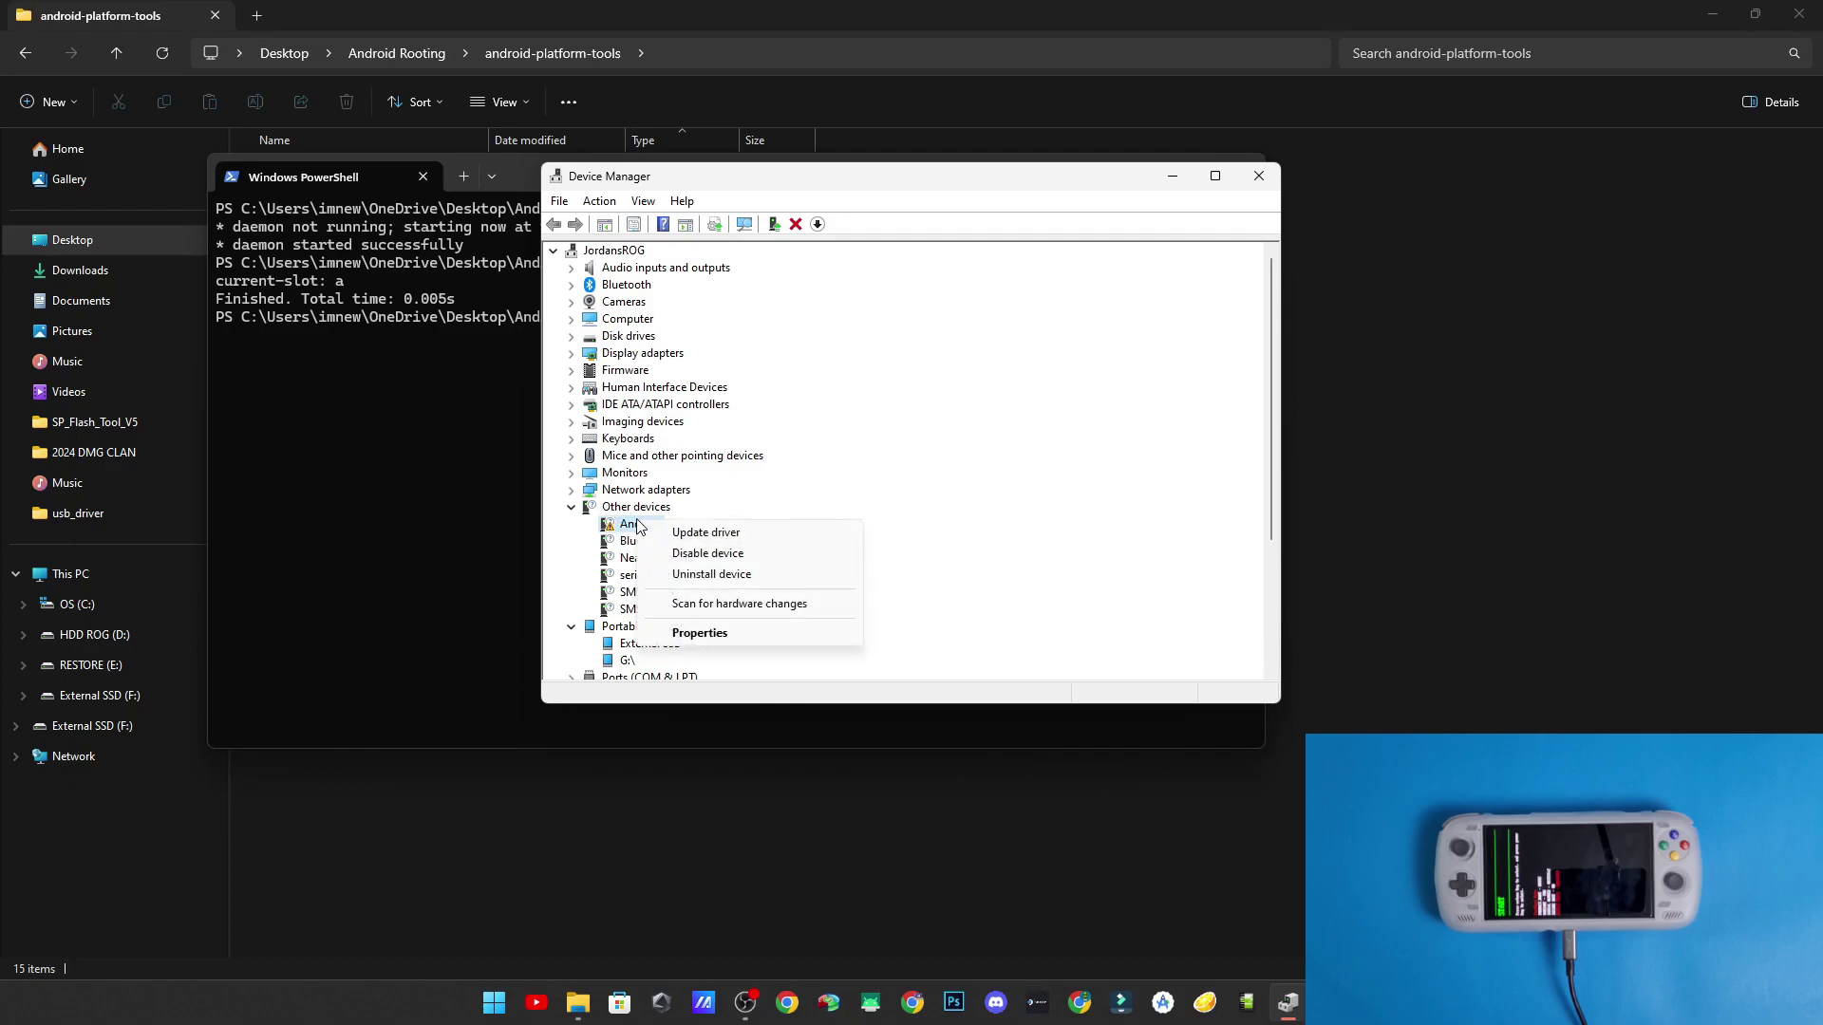
click(716, 532)
click(813, 519)
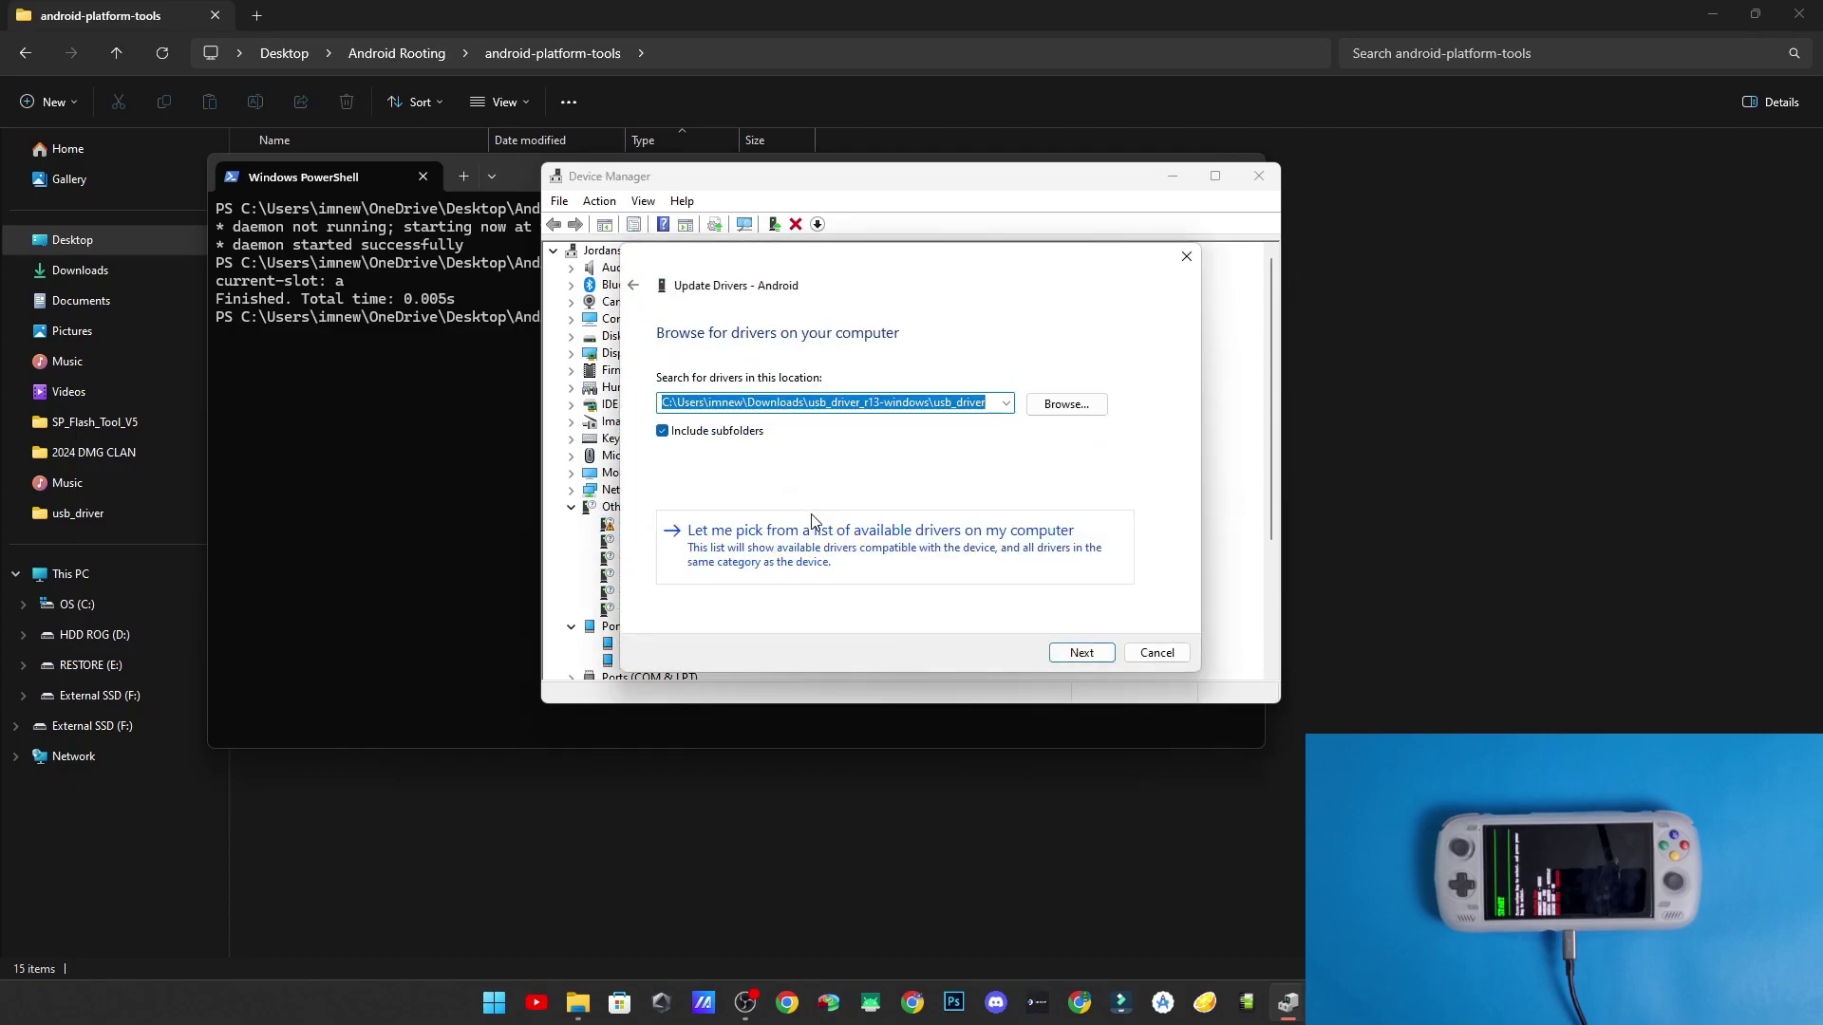
click(859, 555)
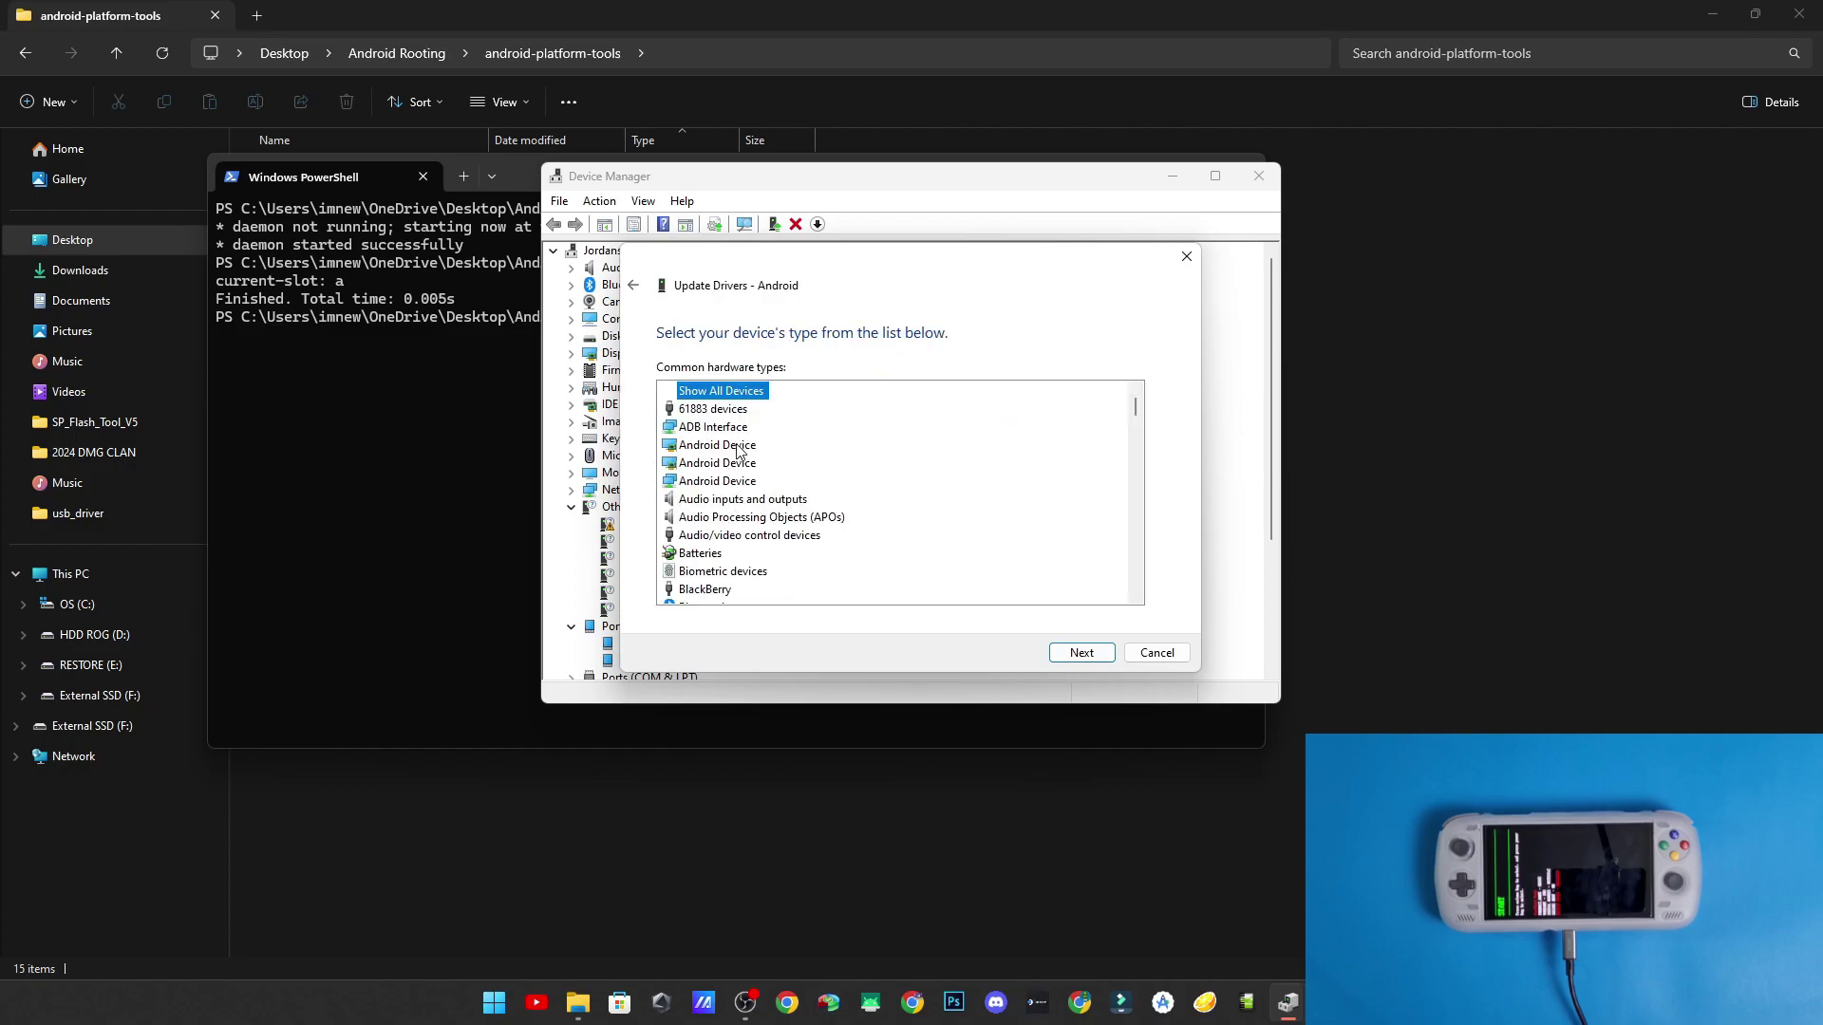
click(738, 448)
click(741, 469)
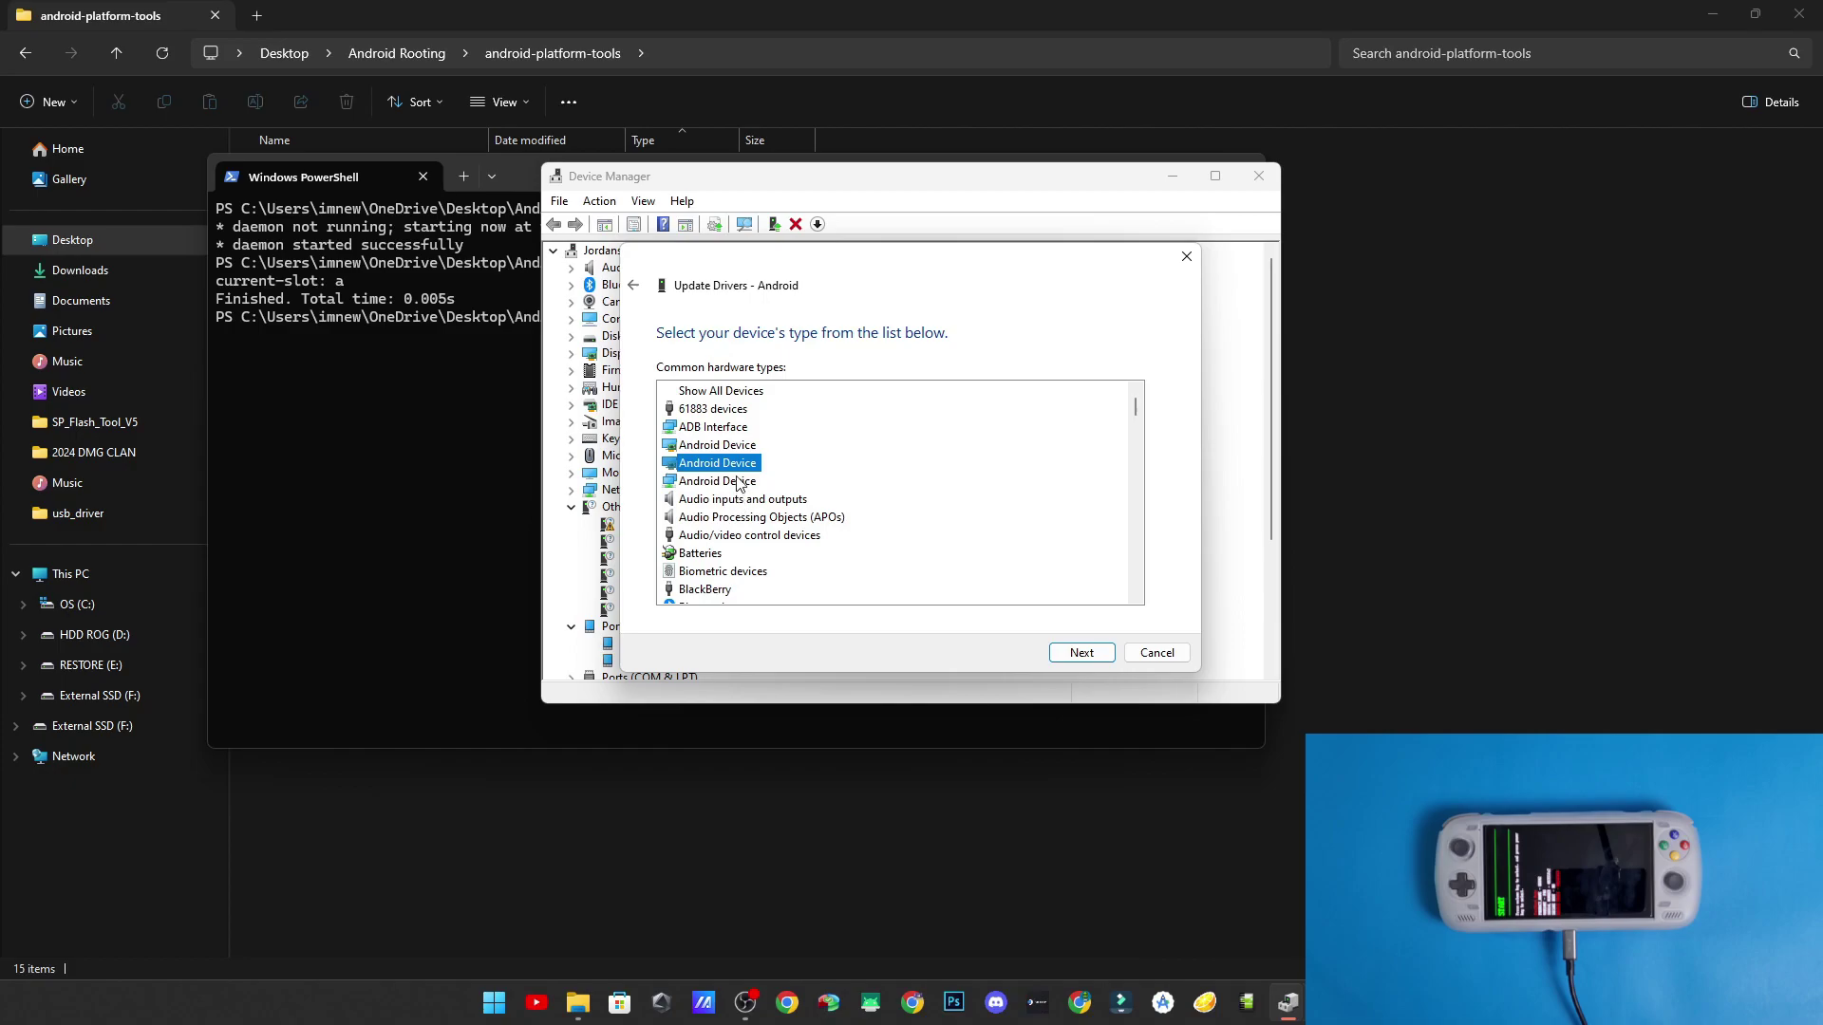
click(739, 482)
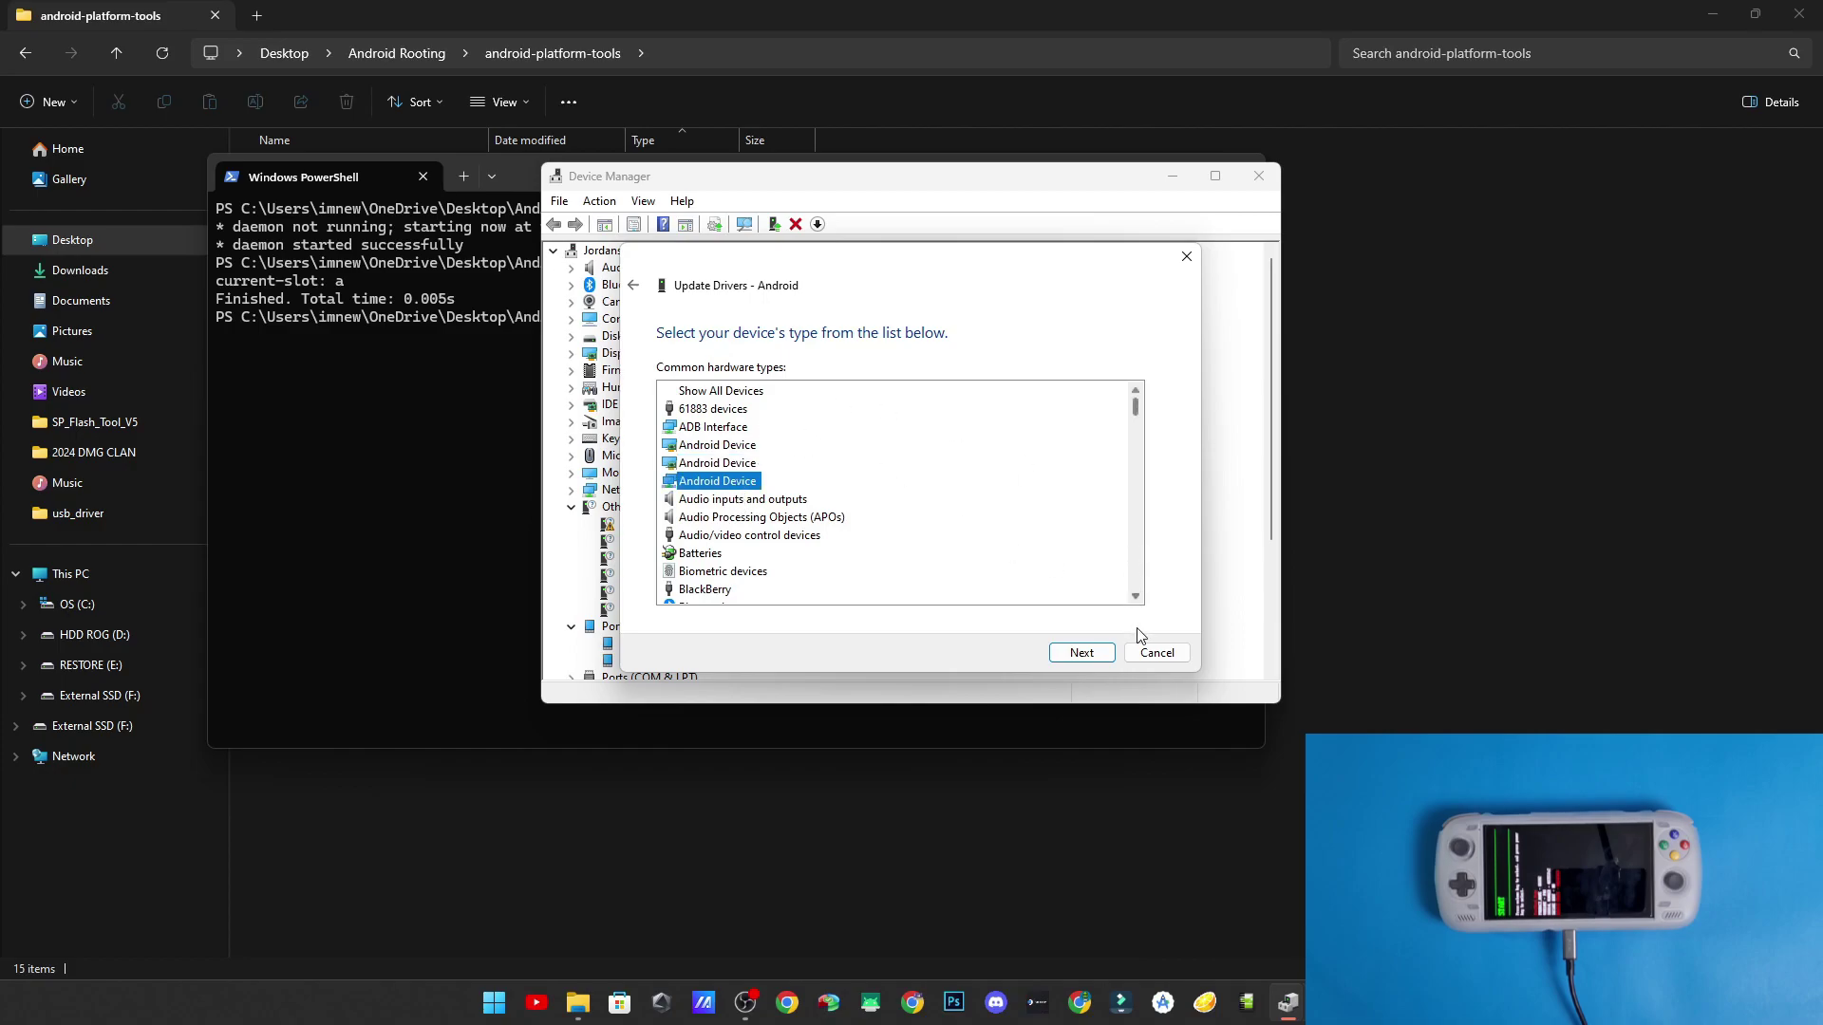
scroll(1011, 598, down, 10)
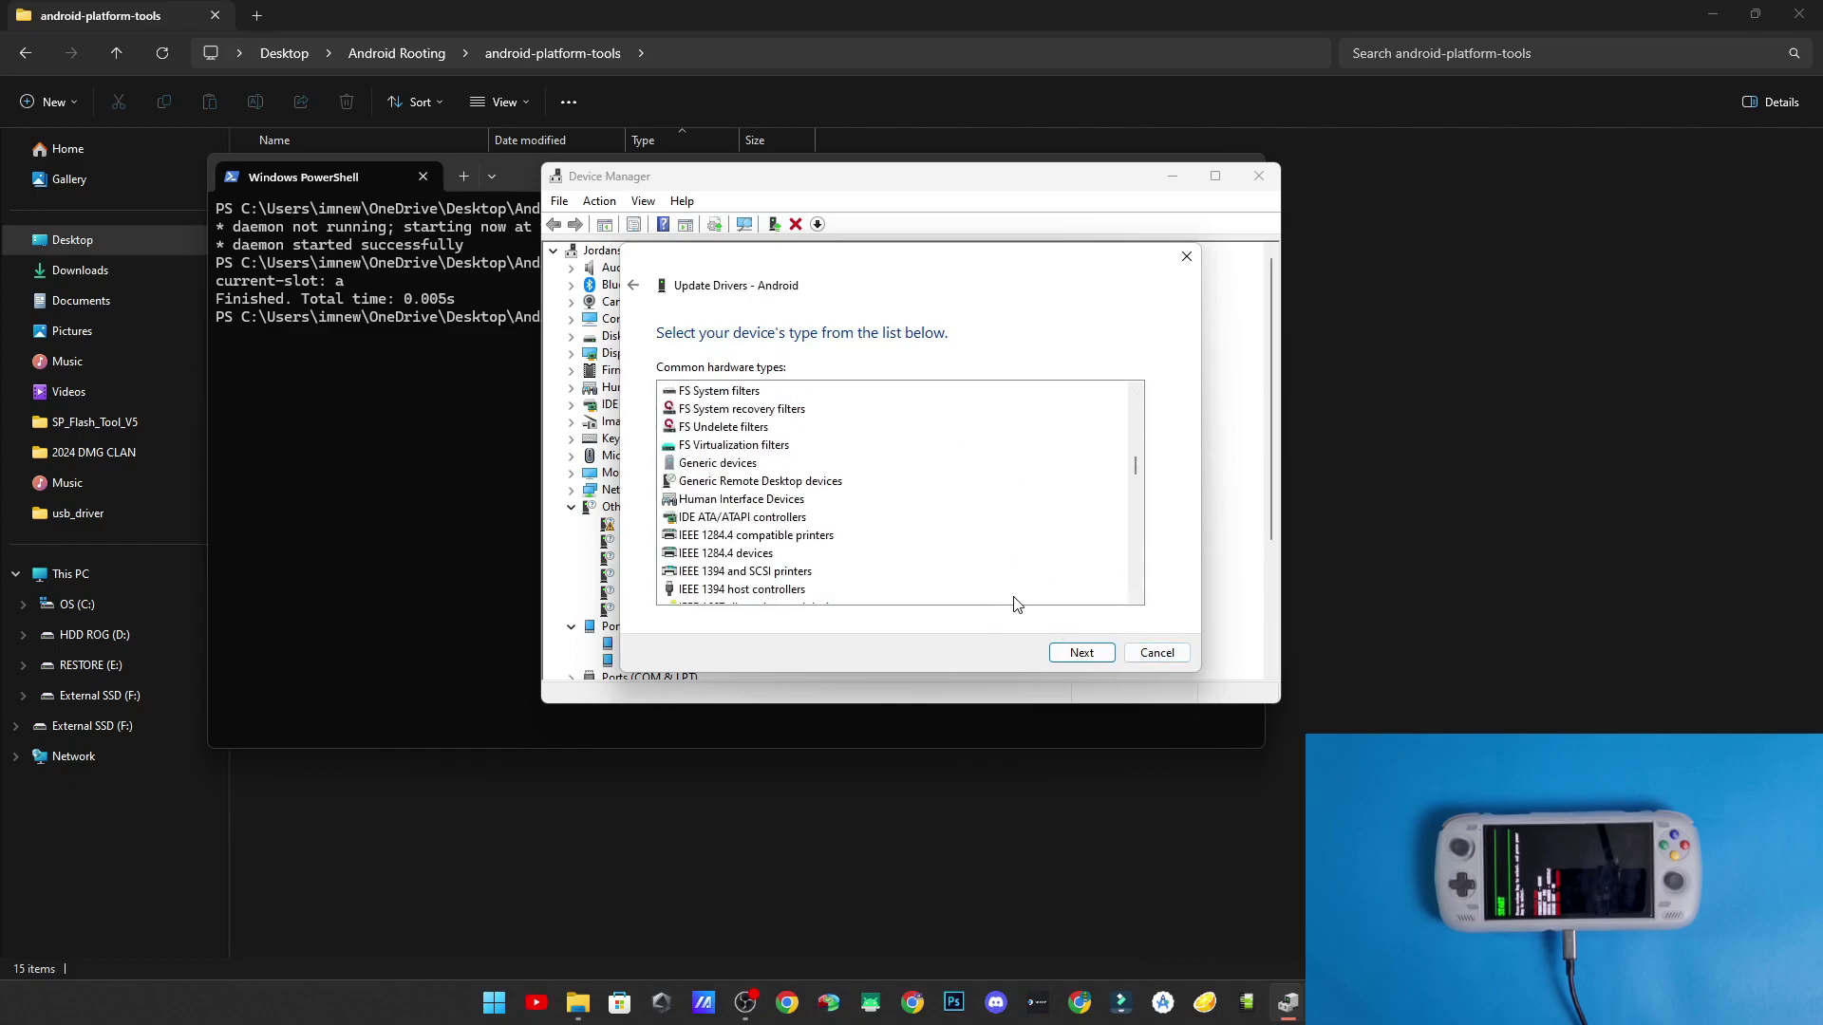
click(1178, 652)
- Retry the Android entry's driver update with the ADB Interface type, review the models, then cancel
right_click(655, 537)
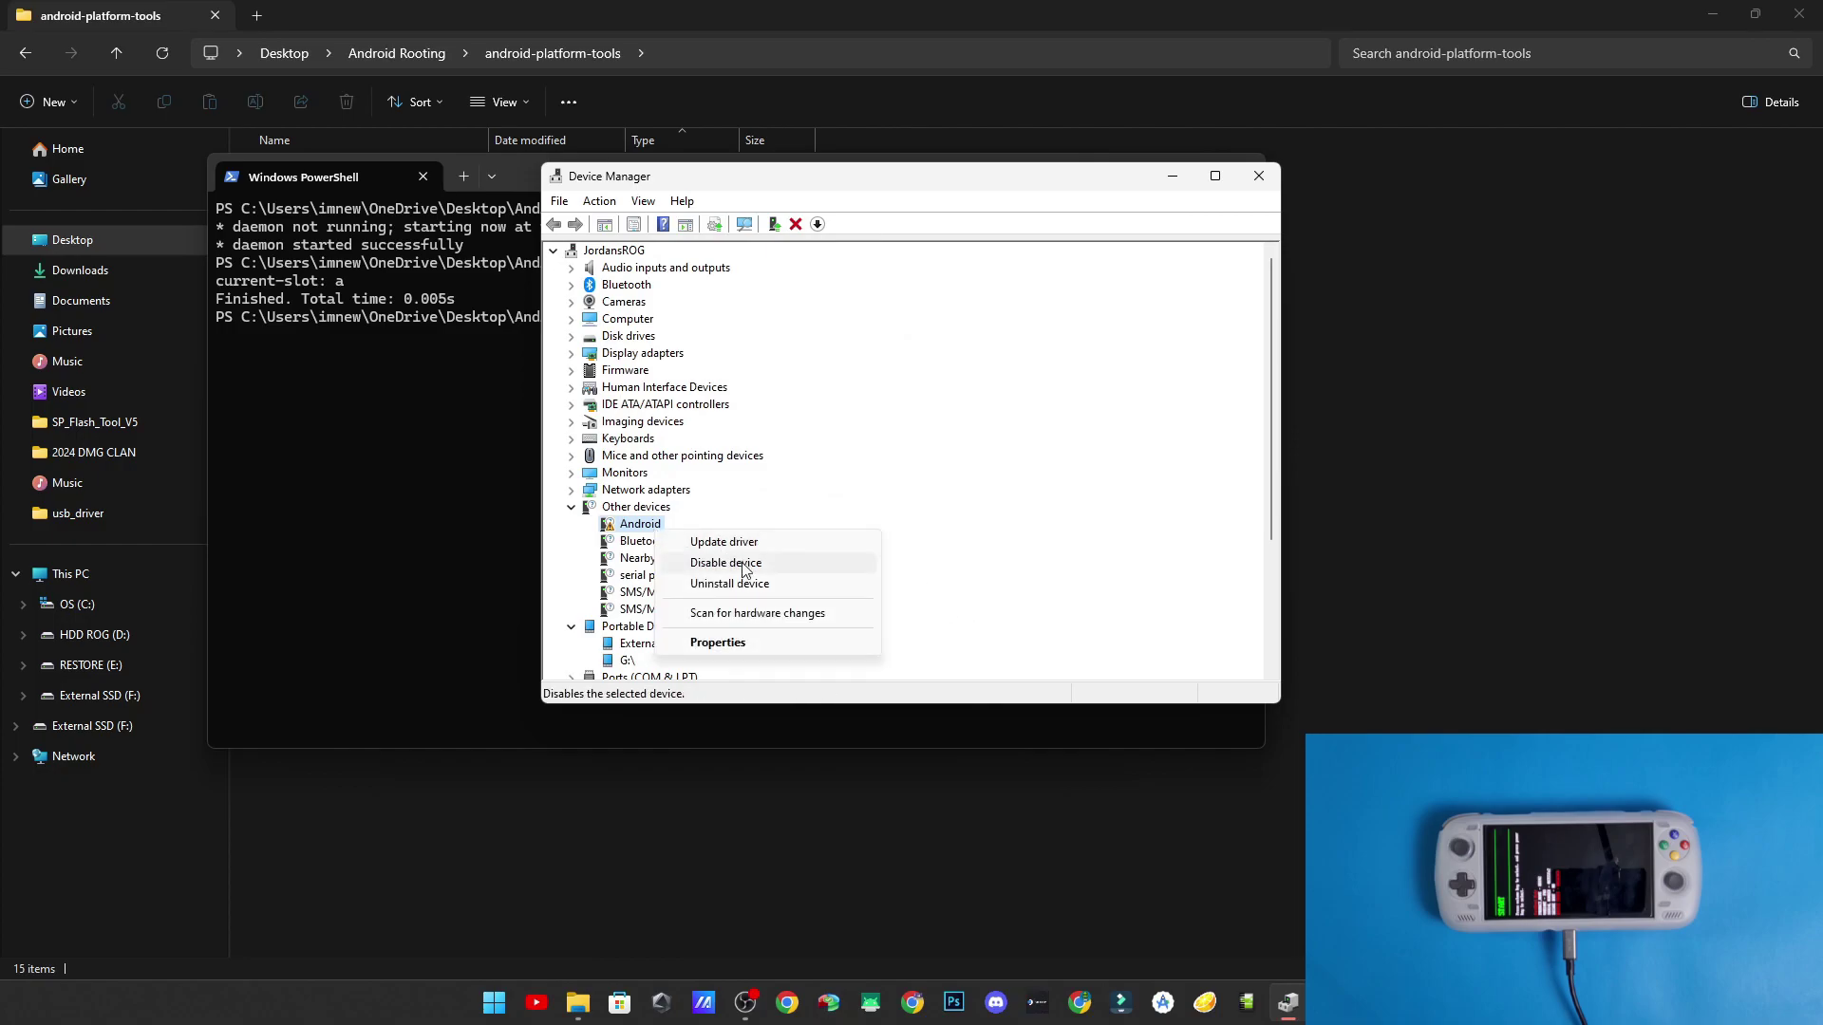
click(746, 547)
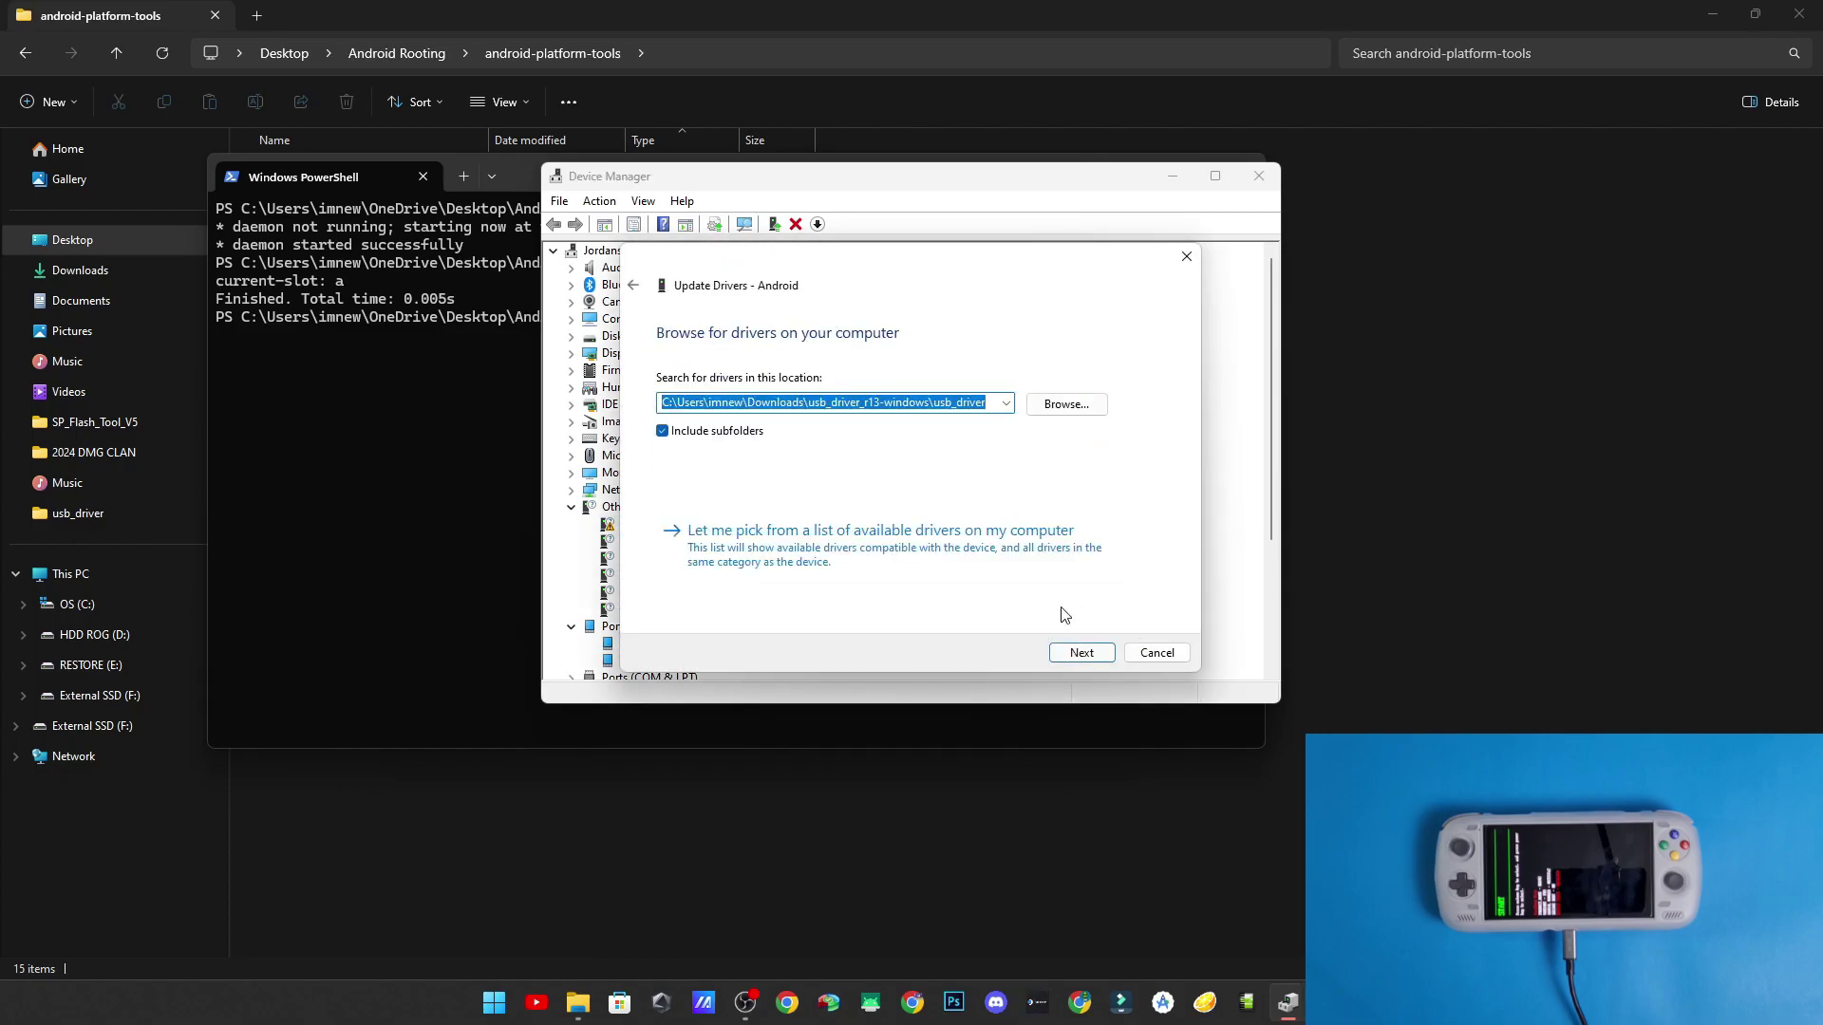
click(907, 552)
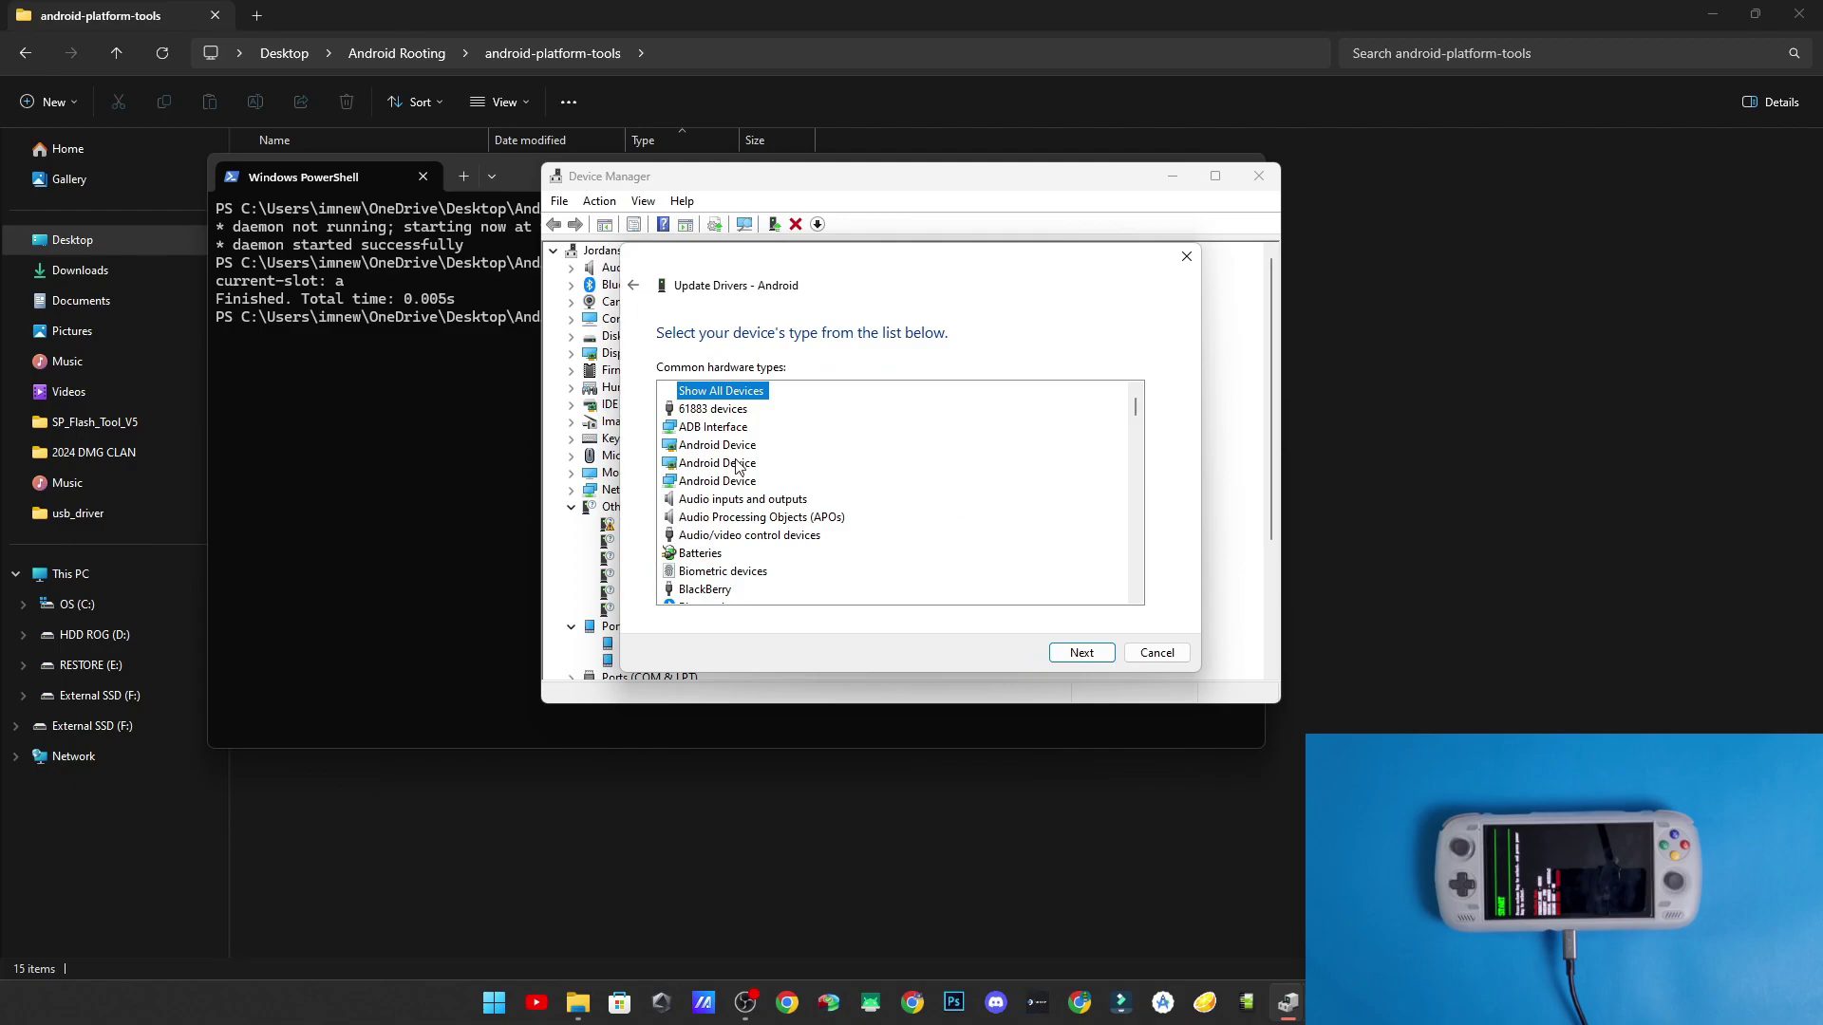
click(730, 430)
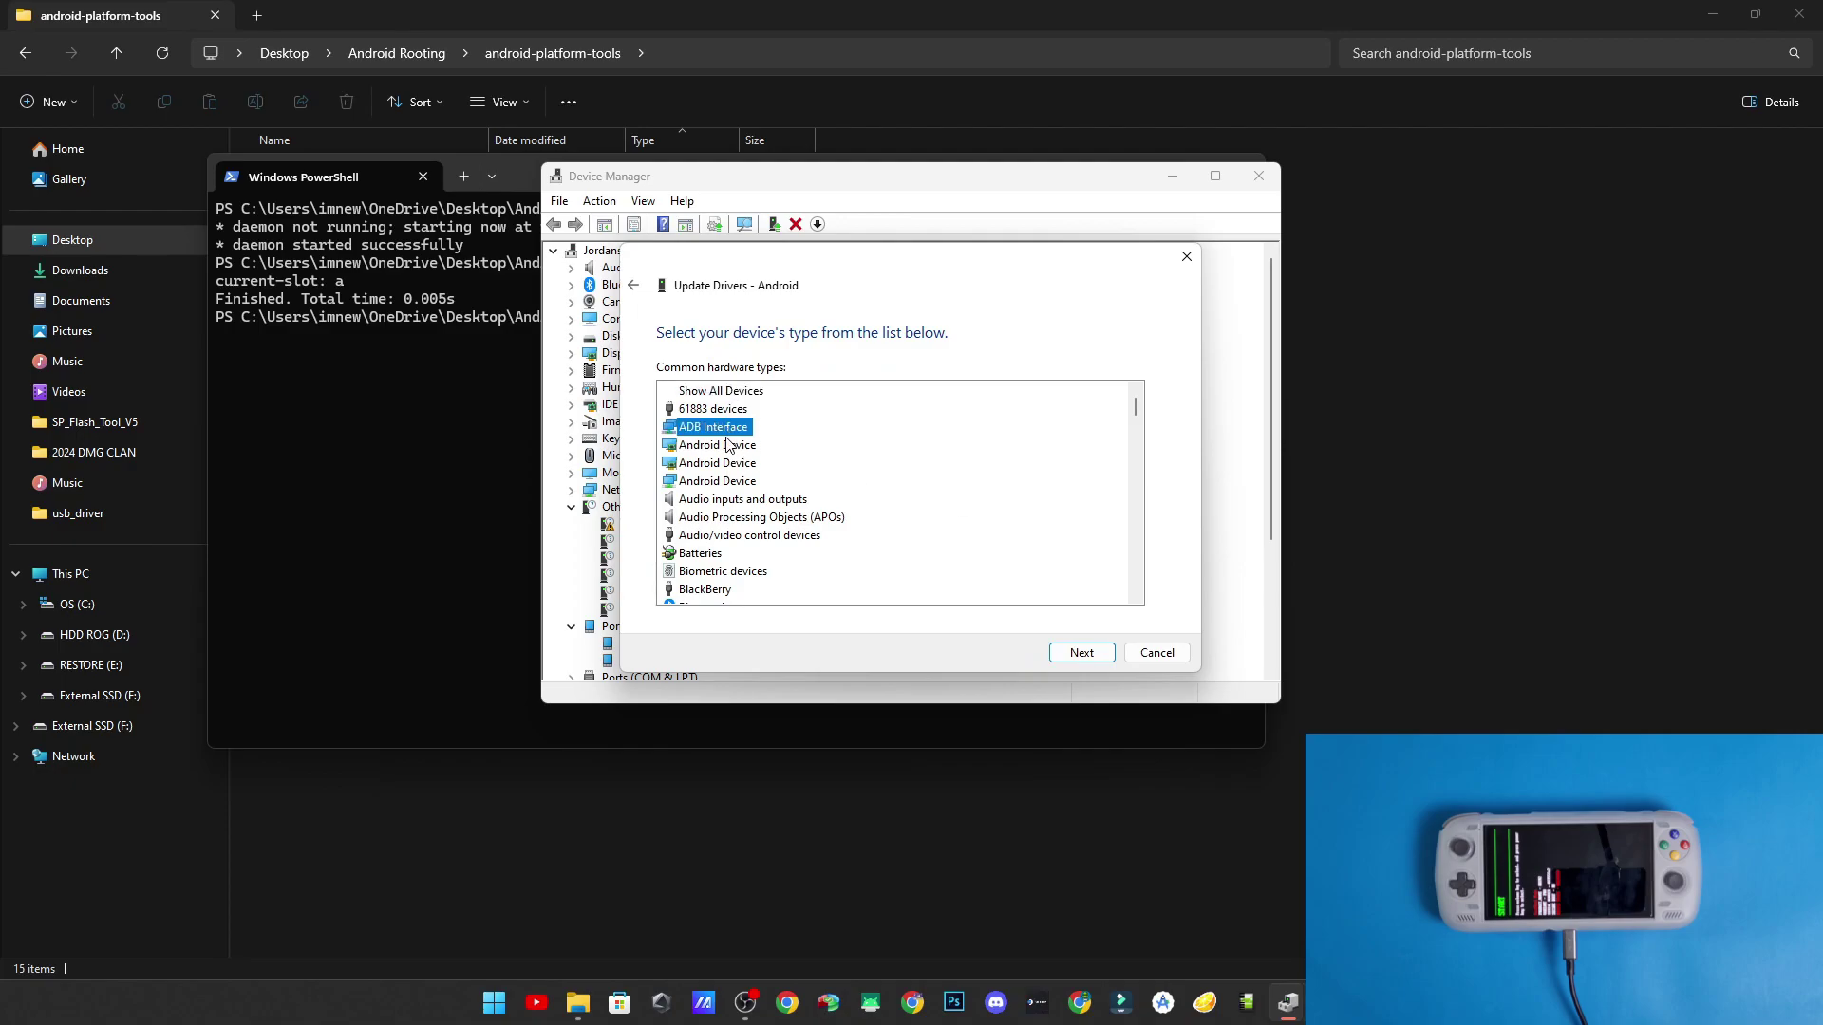
click(739, 446)
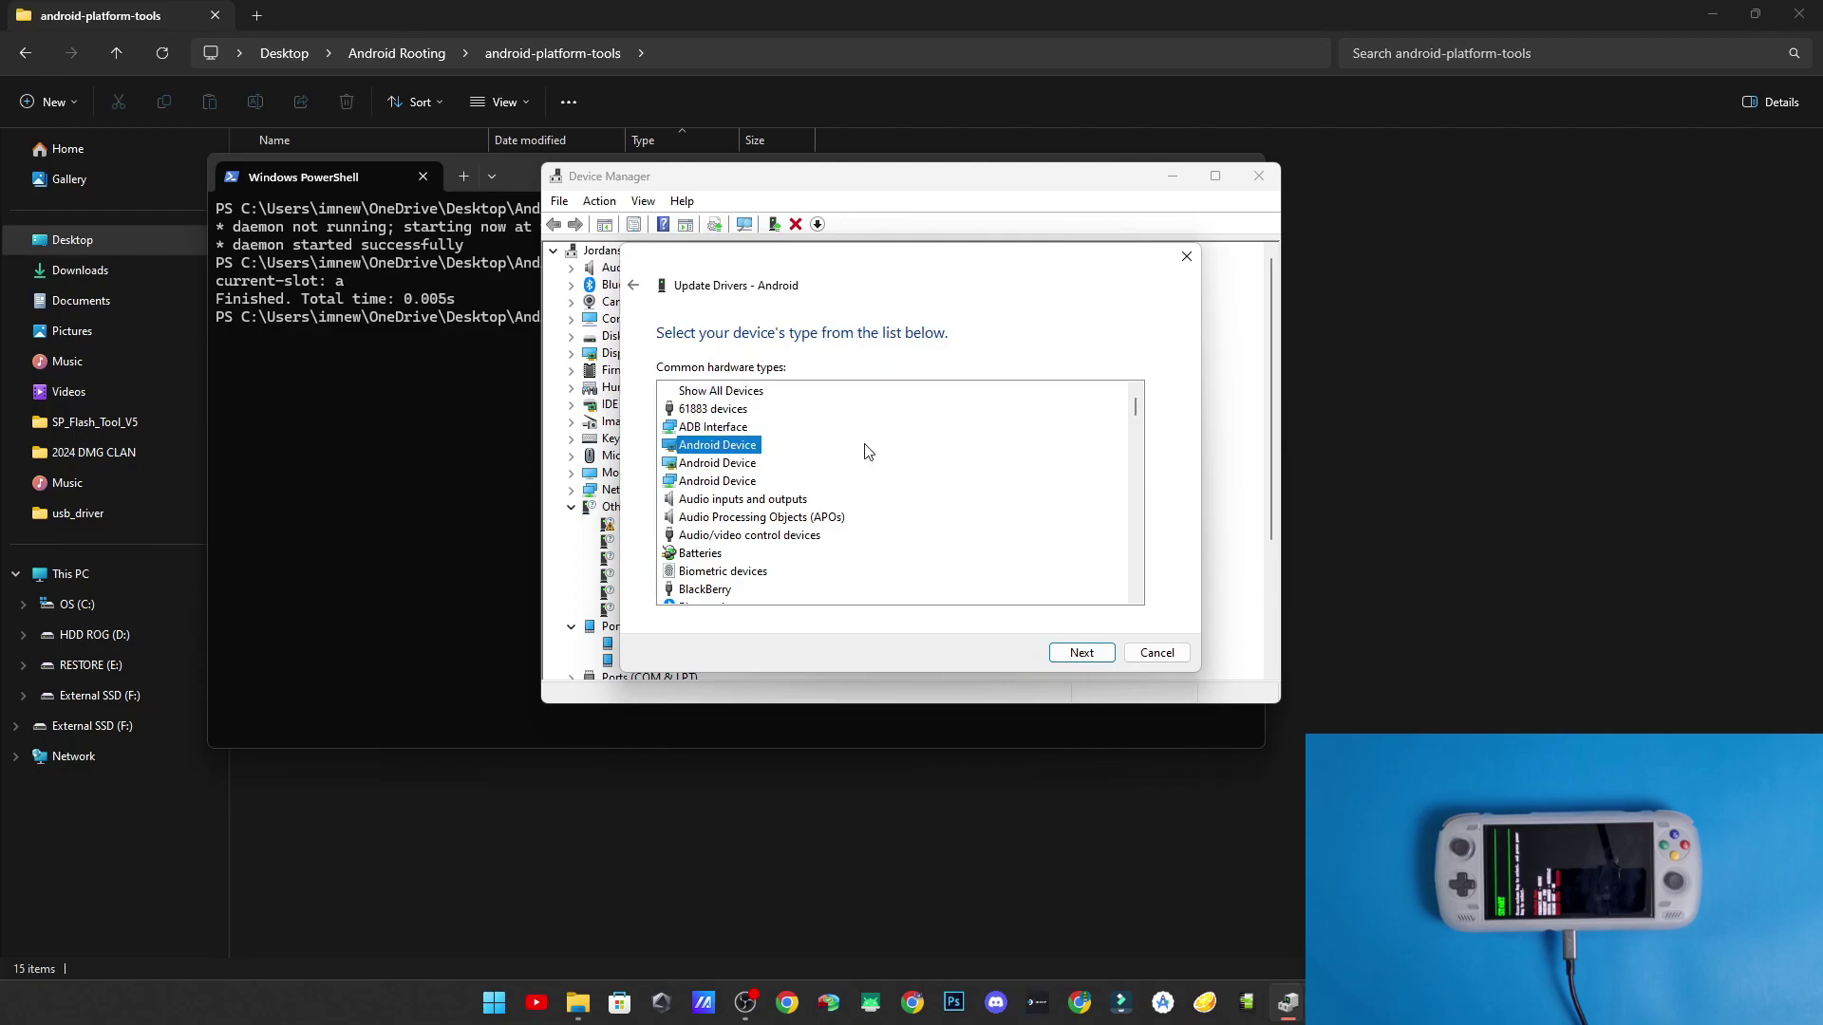
scroll(855, 488, down, 4)
scroll(862, 492, up, 4)
click(727, 429)
click(1099, 658)
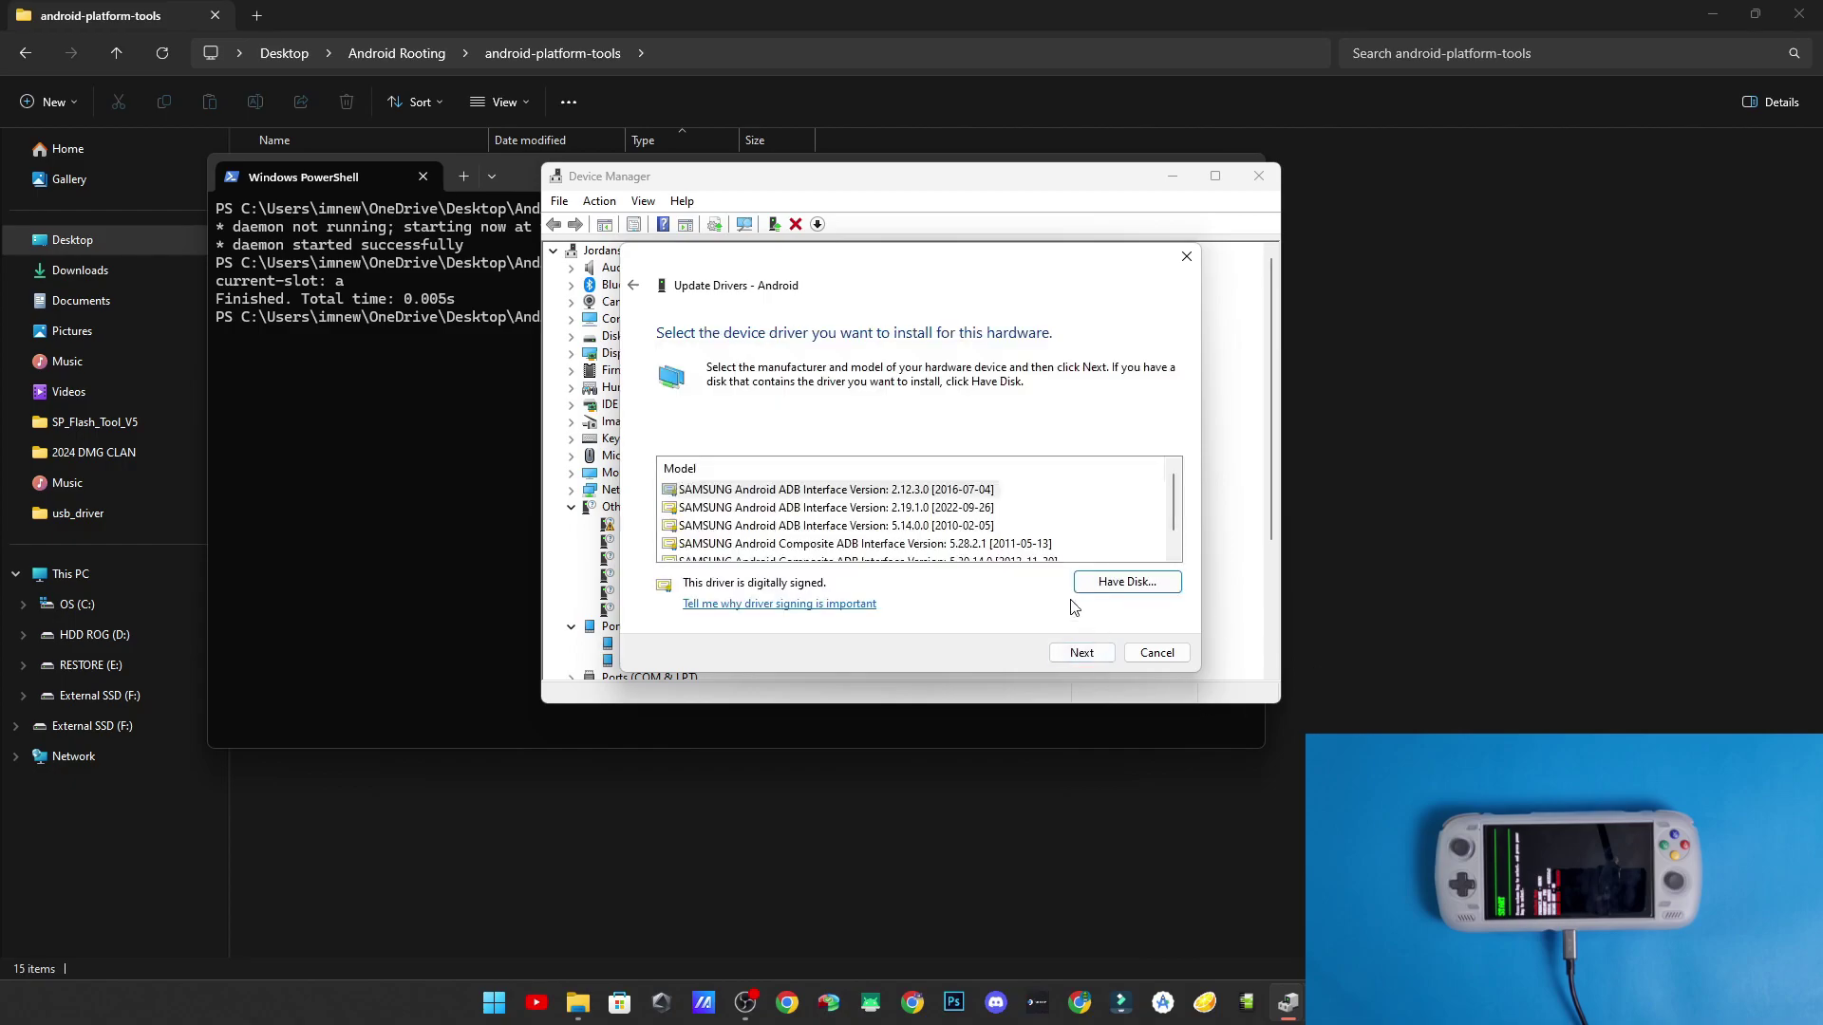
scroll(900, 506, down, 1)
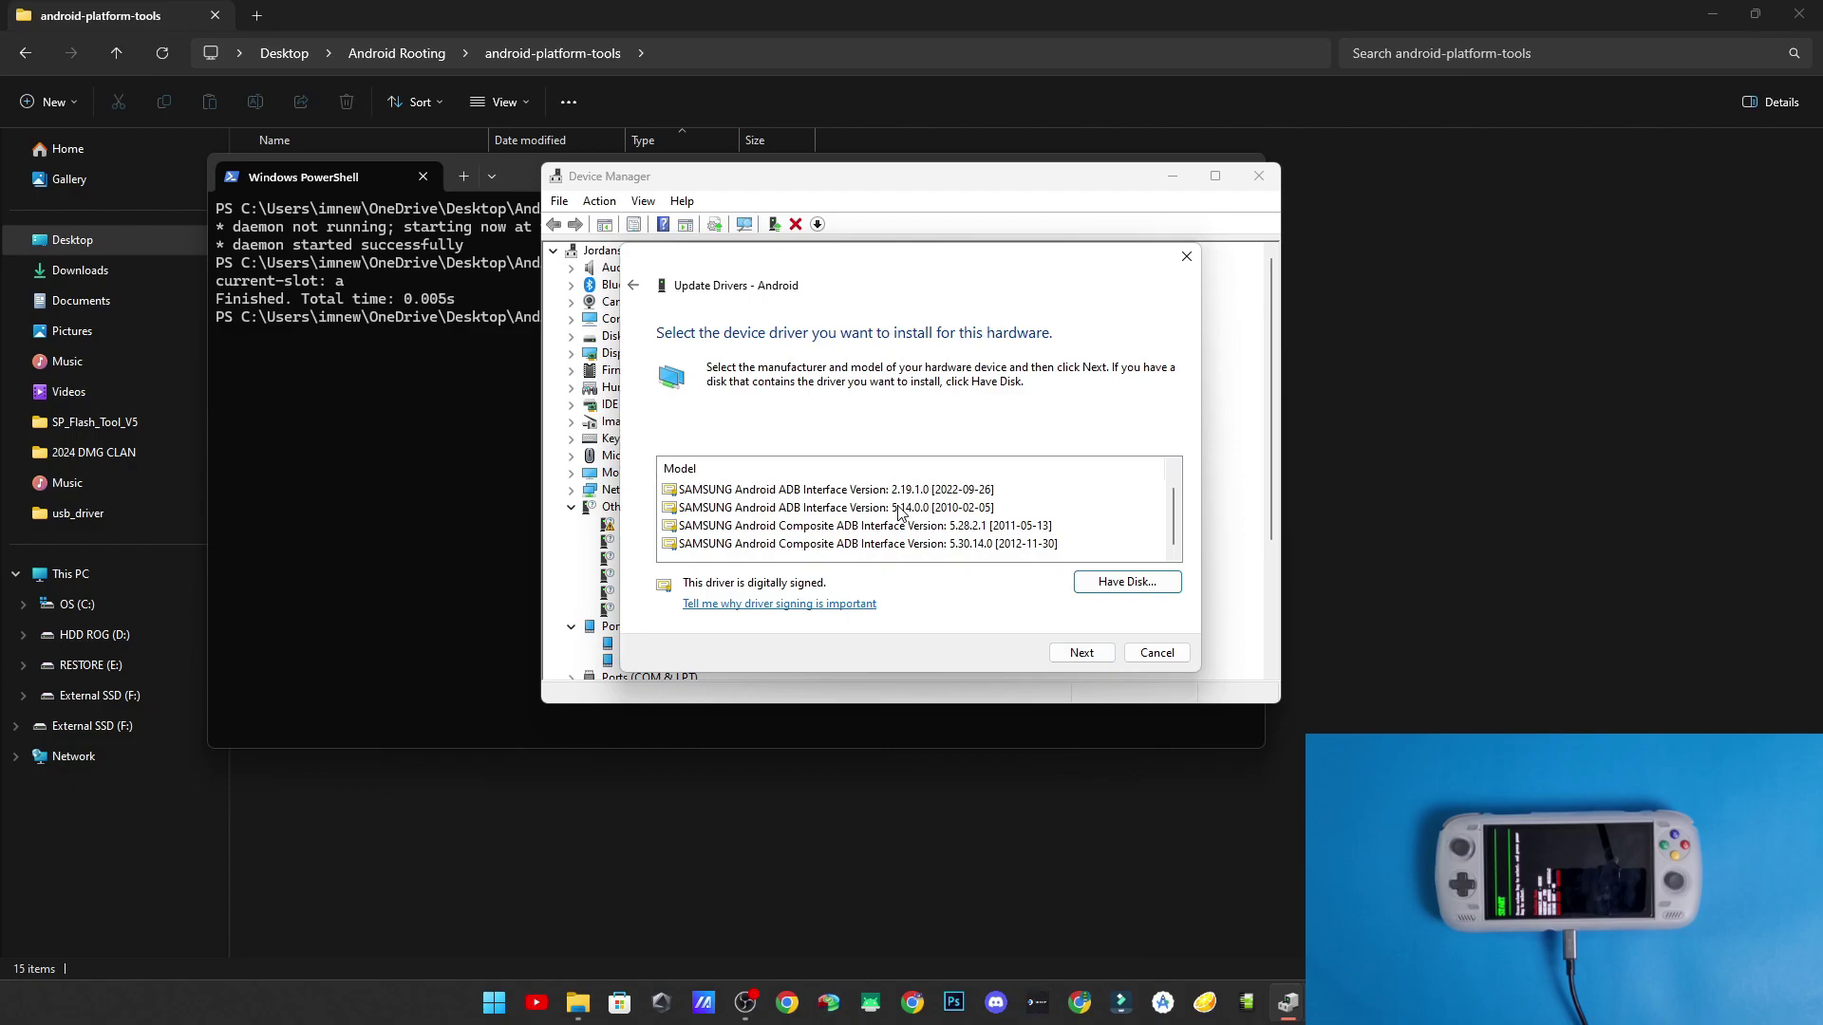
click(634, 284)
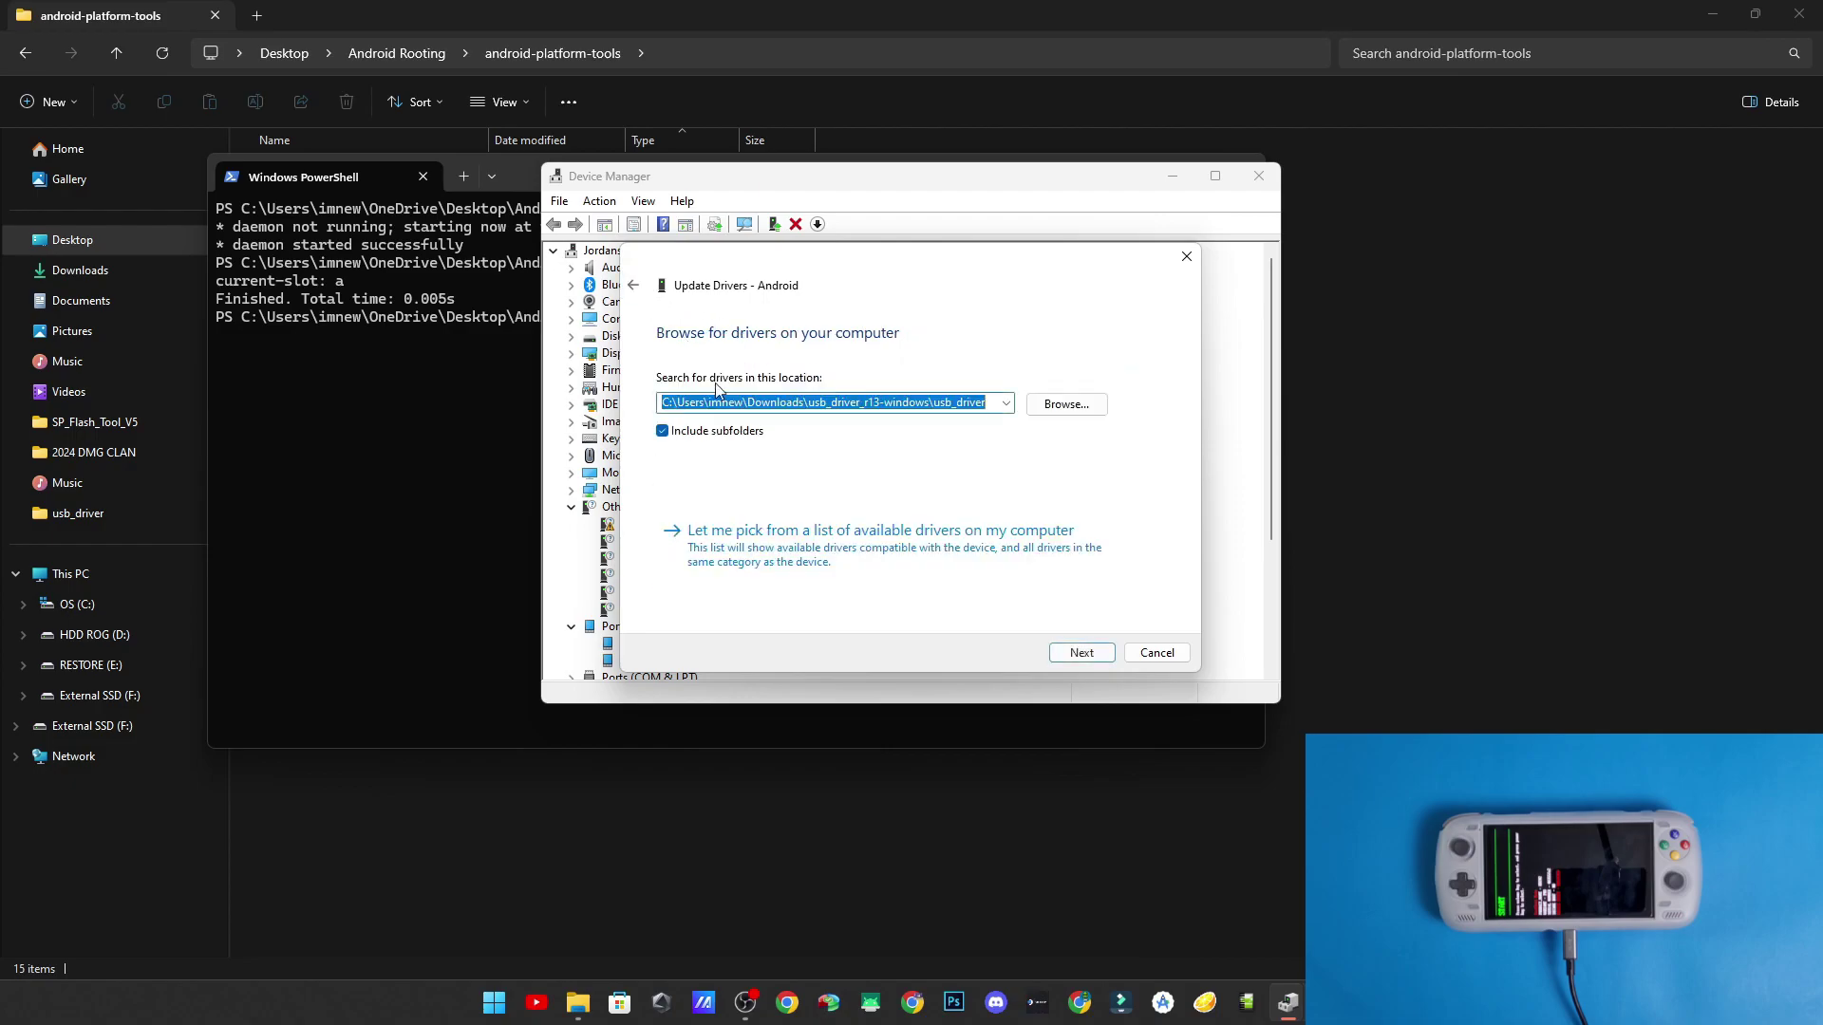
click(838, 570)
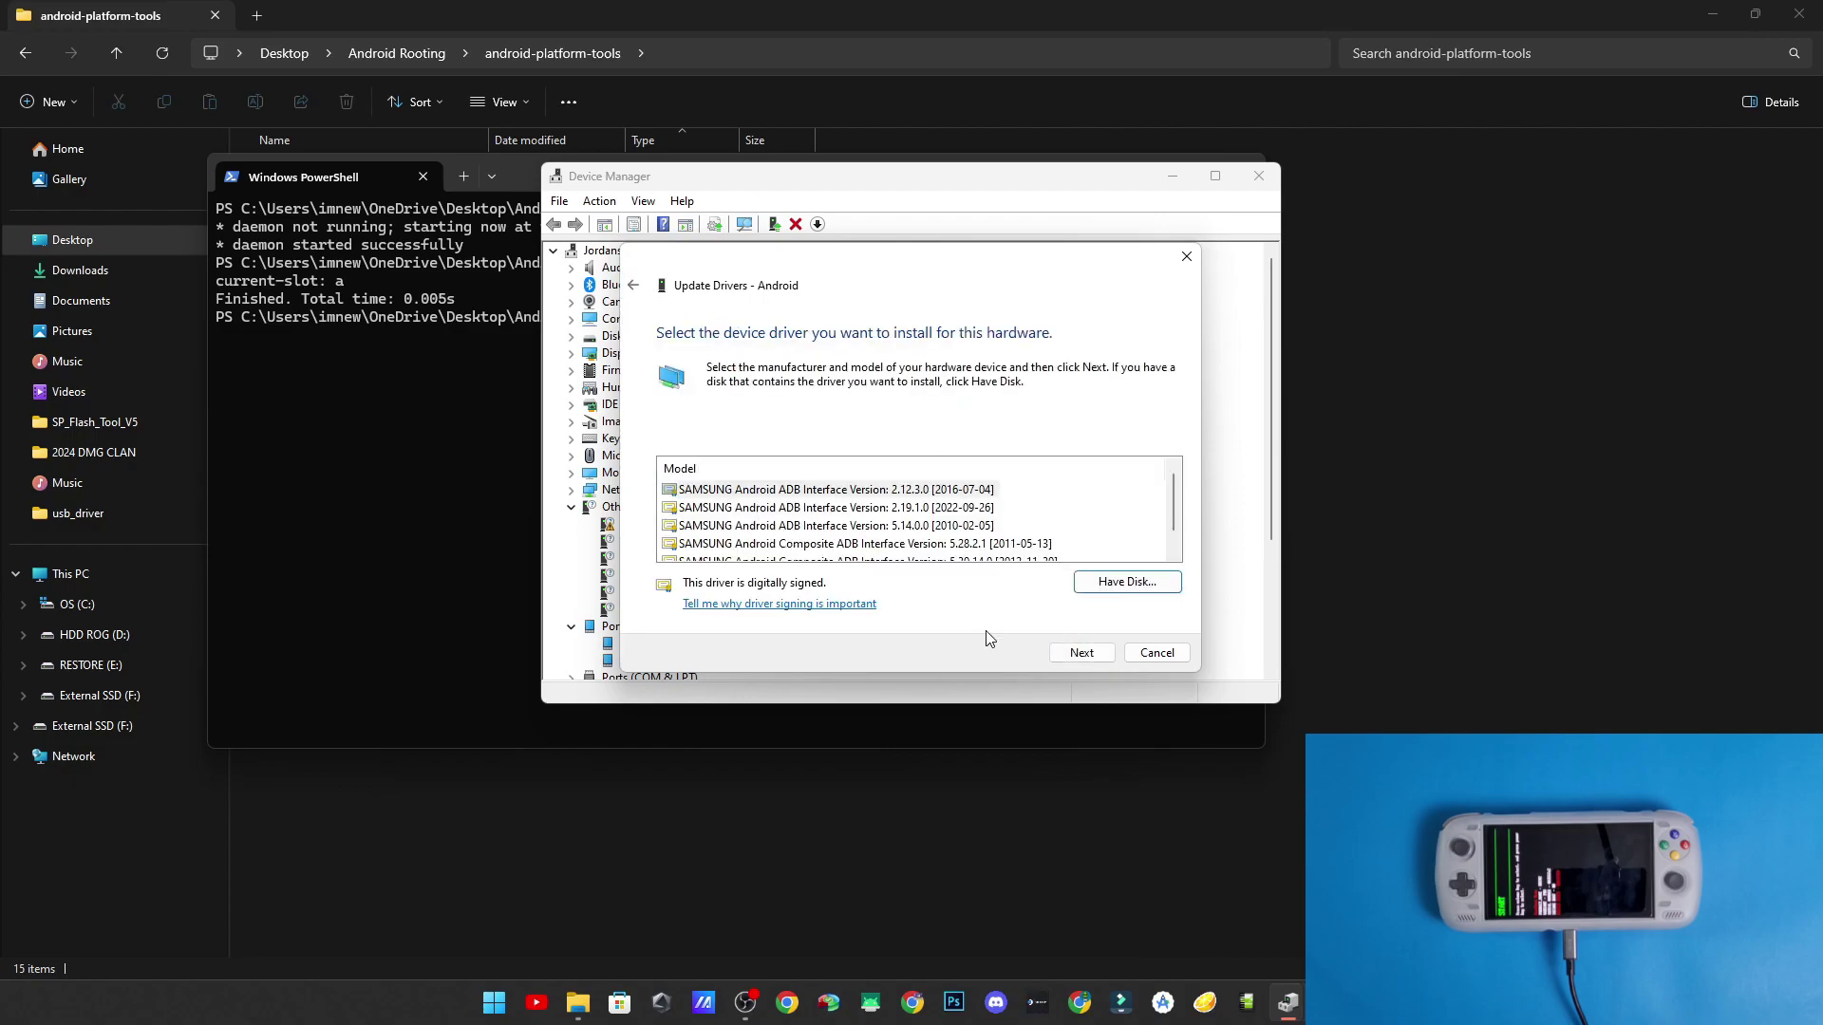
click(1157, 652)
- Rerun the manual driver update for the Android entry and choose the Android Device hardware type
right_click(629, 534)
click(665, 546)
click(760, 494)
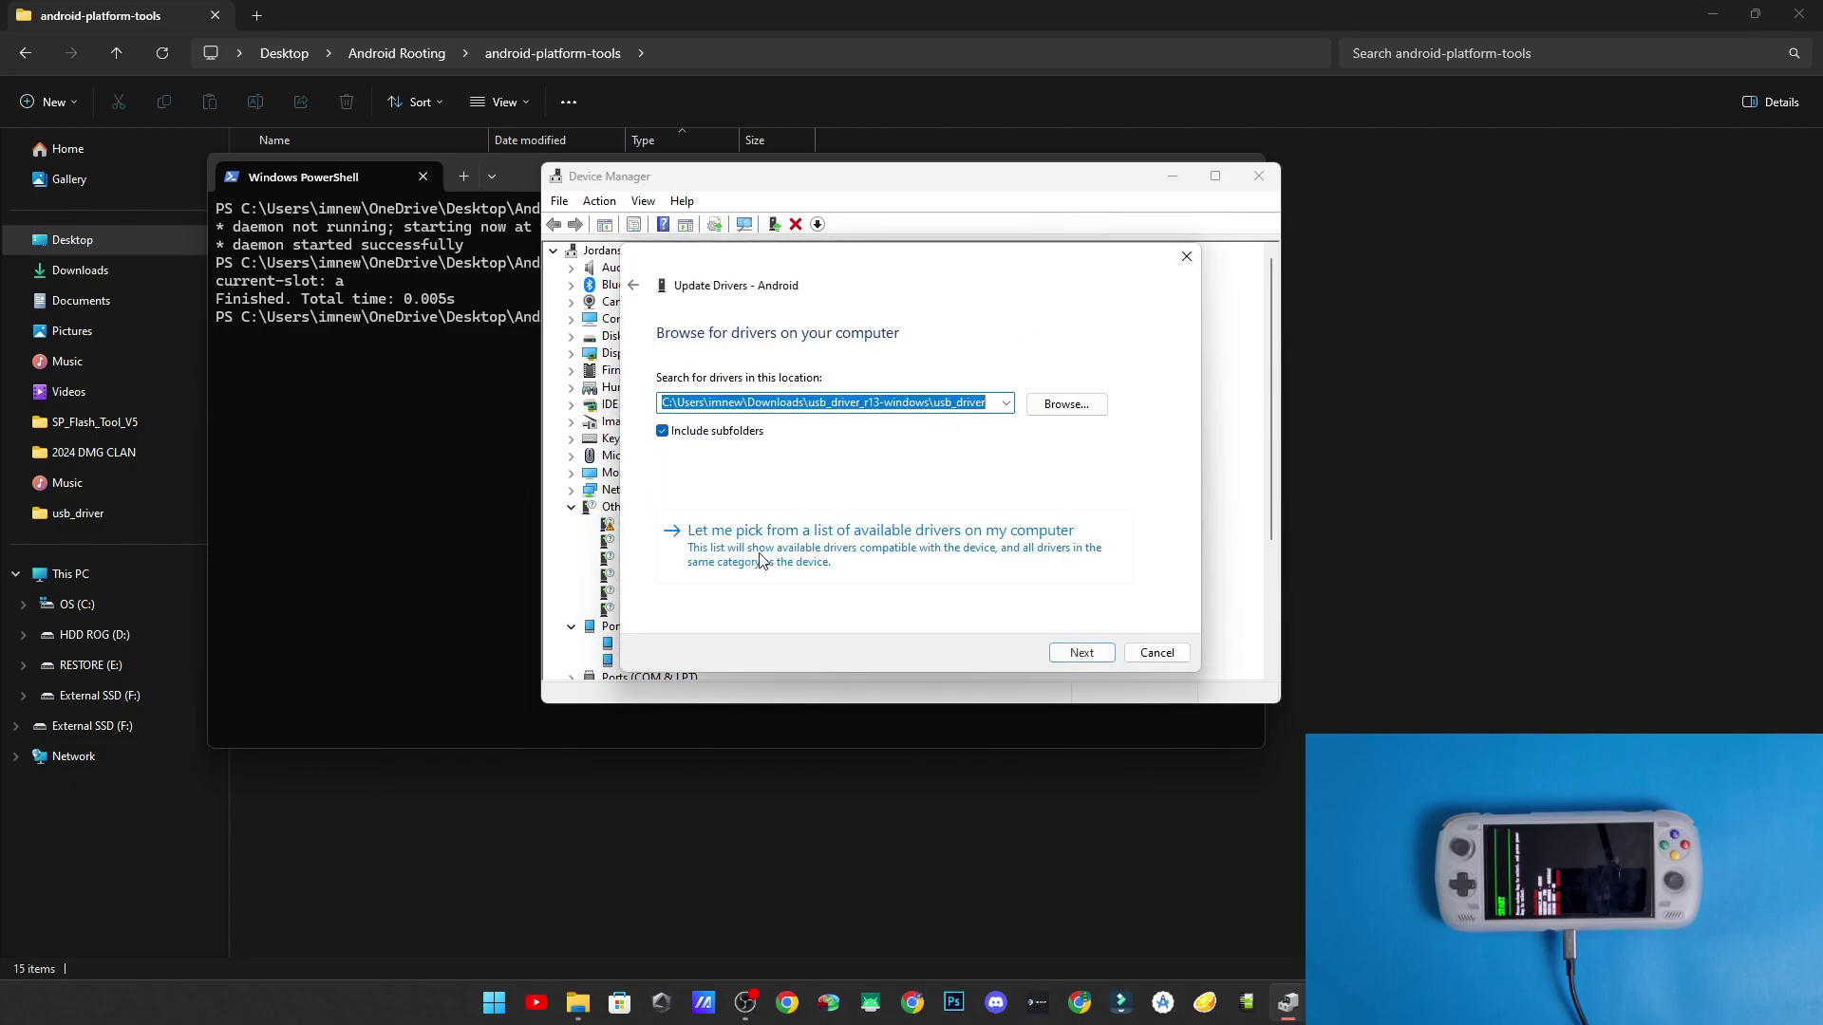
click(835, 561)
click(728, 445)
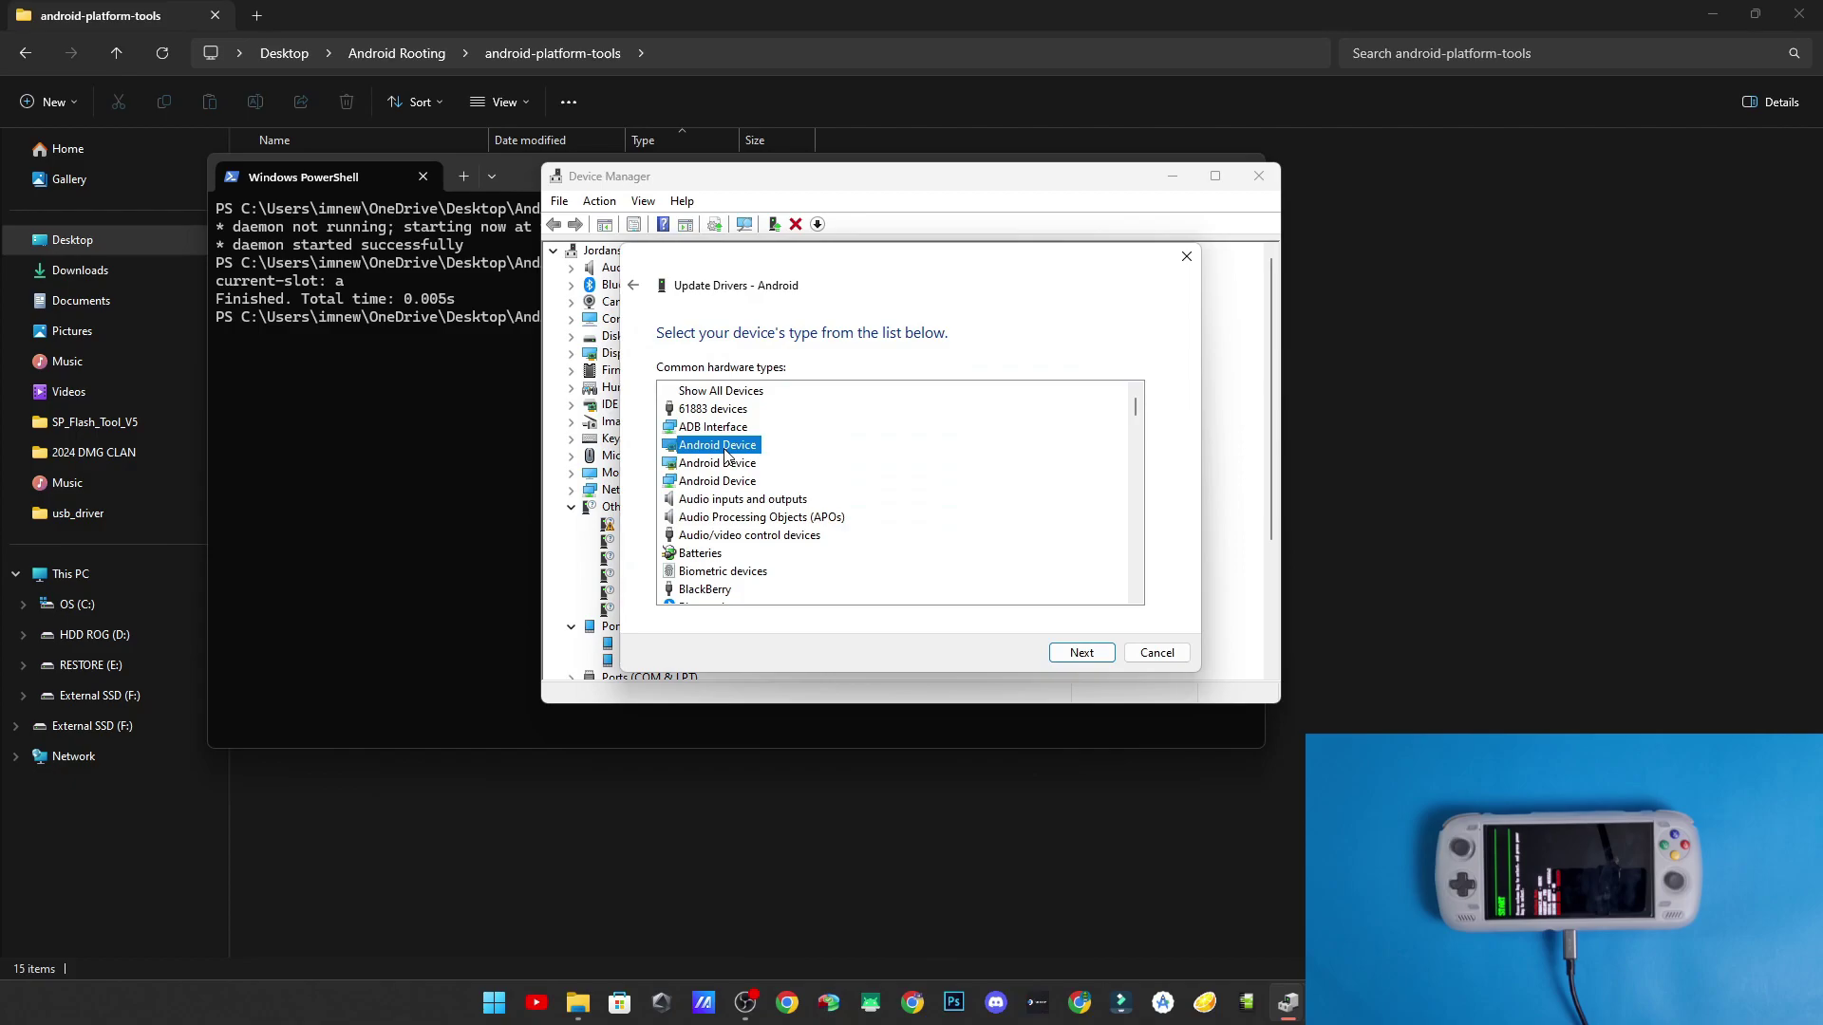
- Pick Google, Inc. as the driver manufacturer and choose to install from a disk
click(1050, 653)
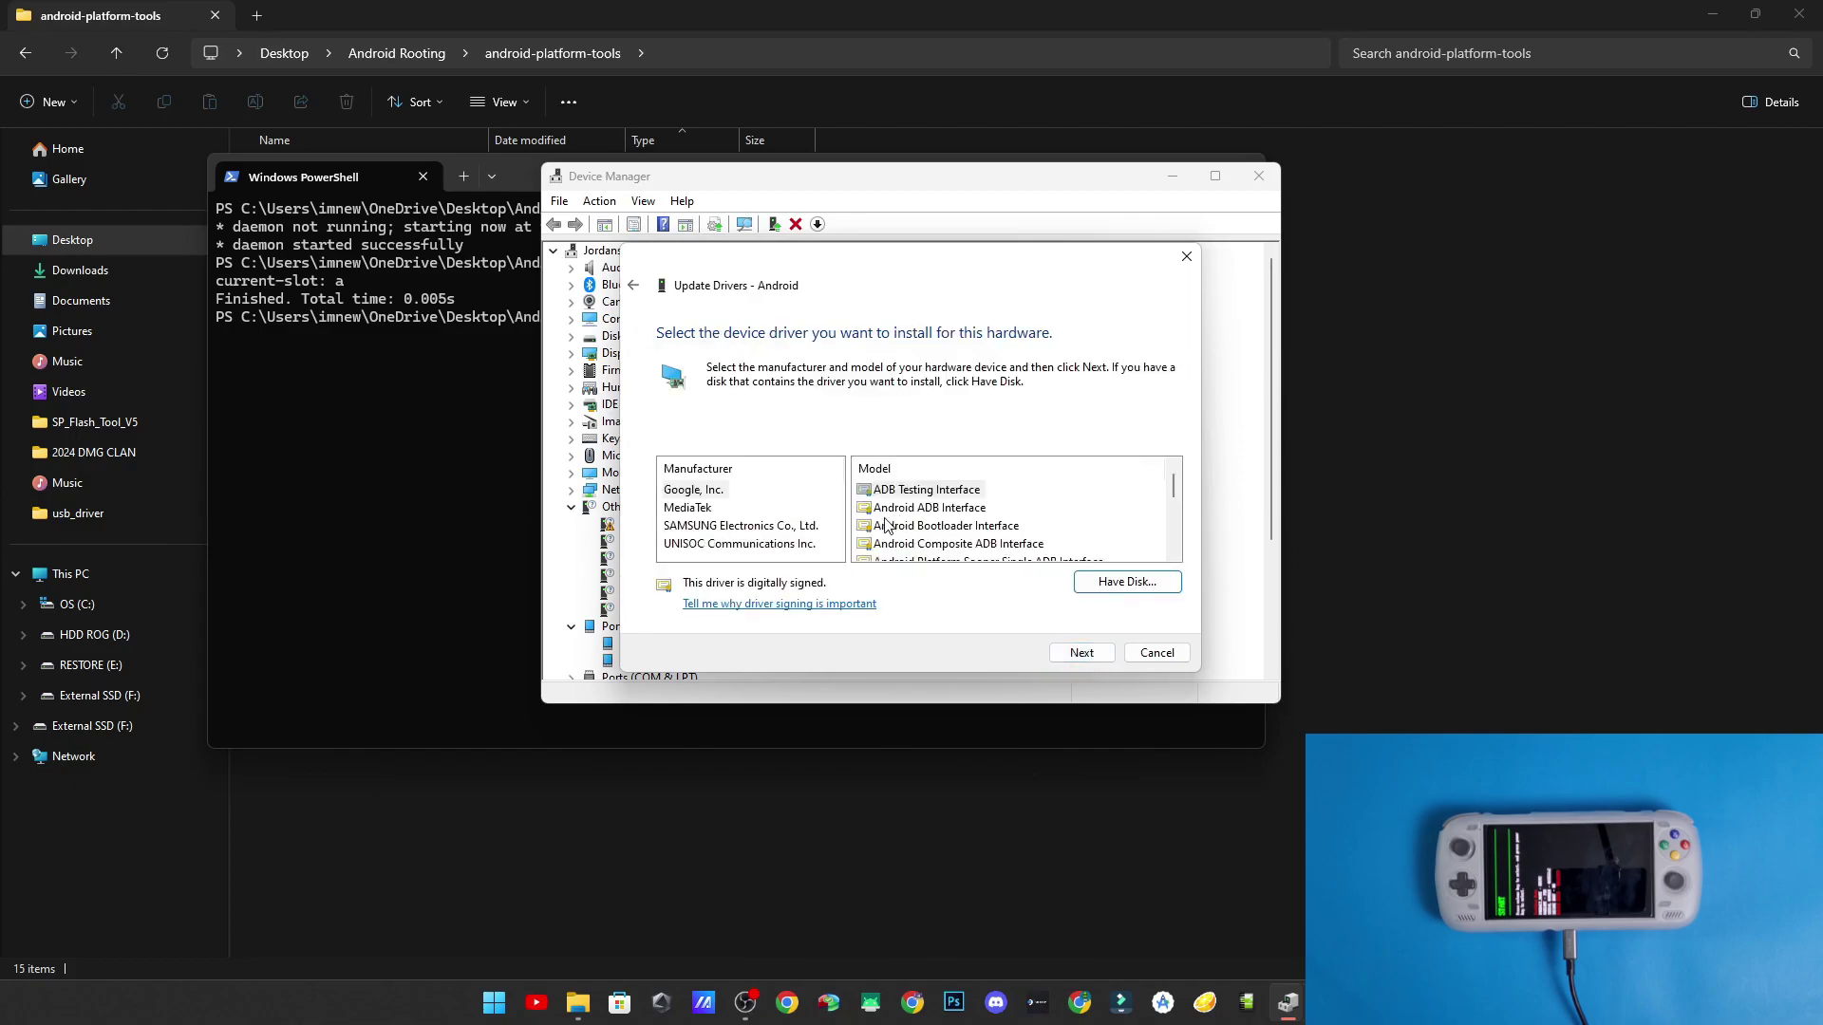
click(705, 492)
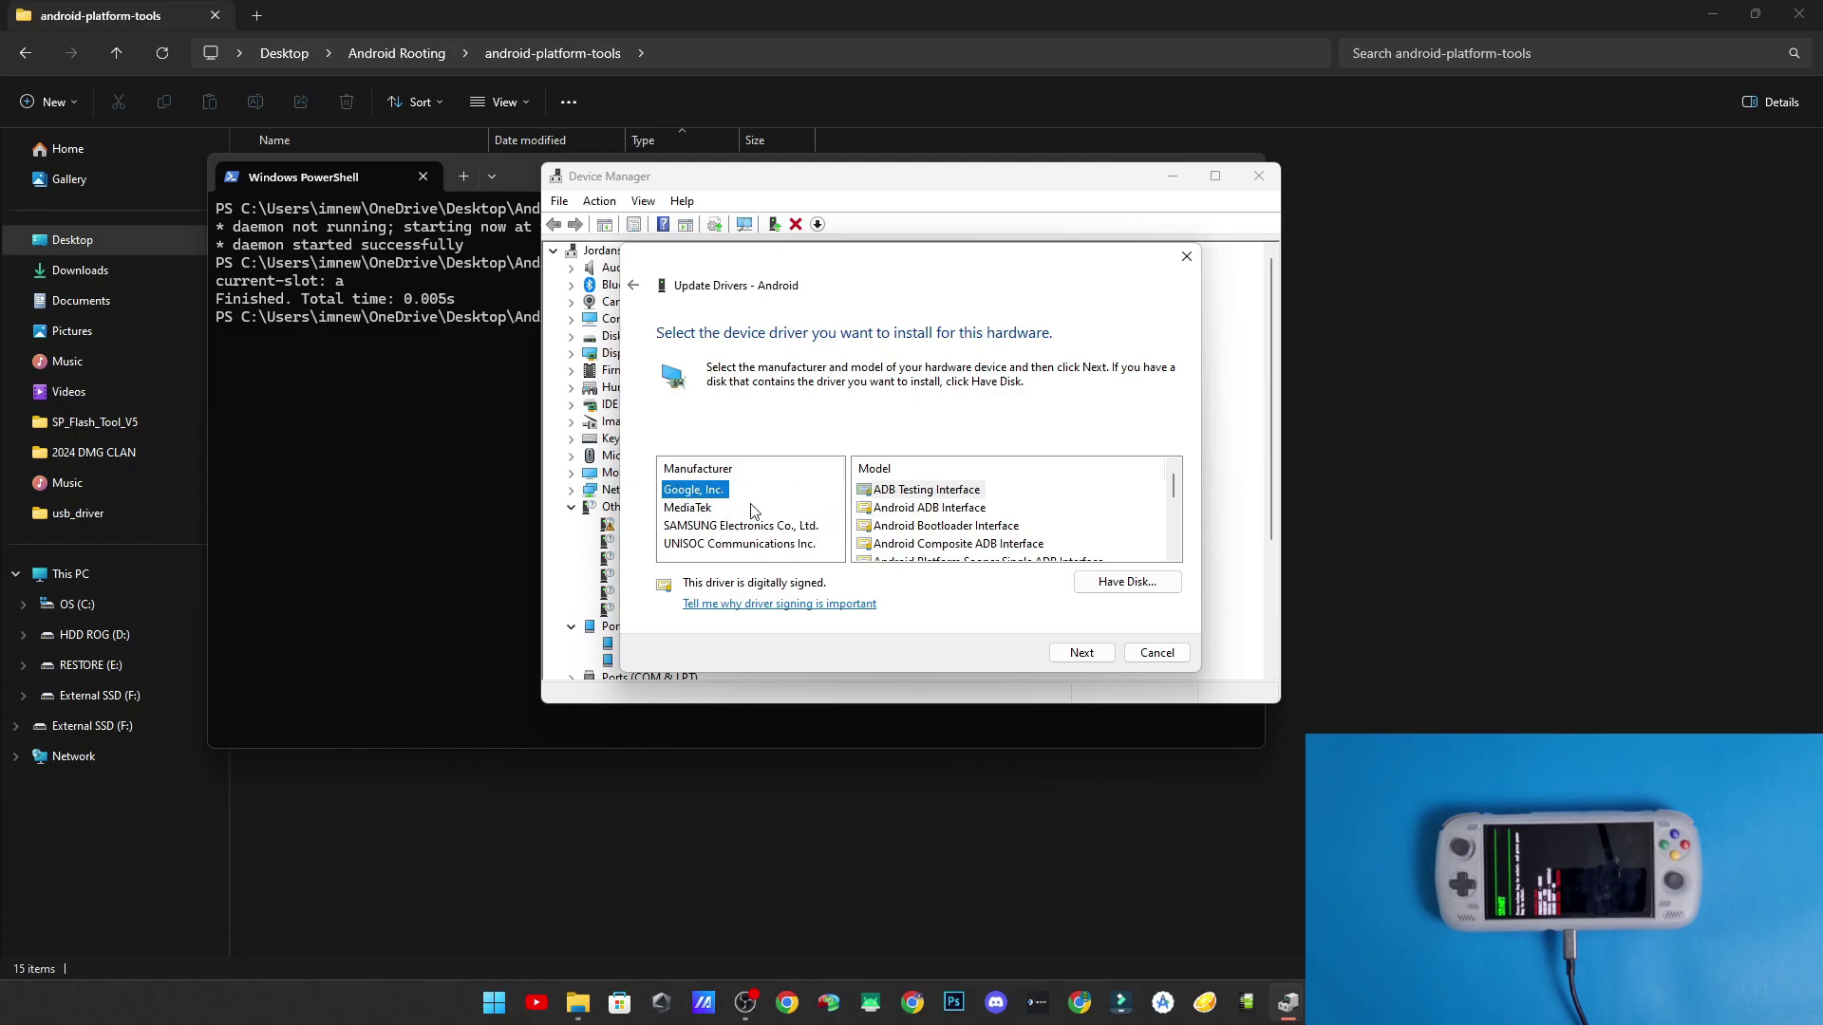
scroll(975, 549, down, 1)
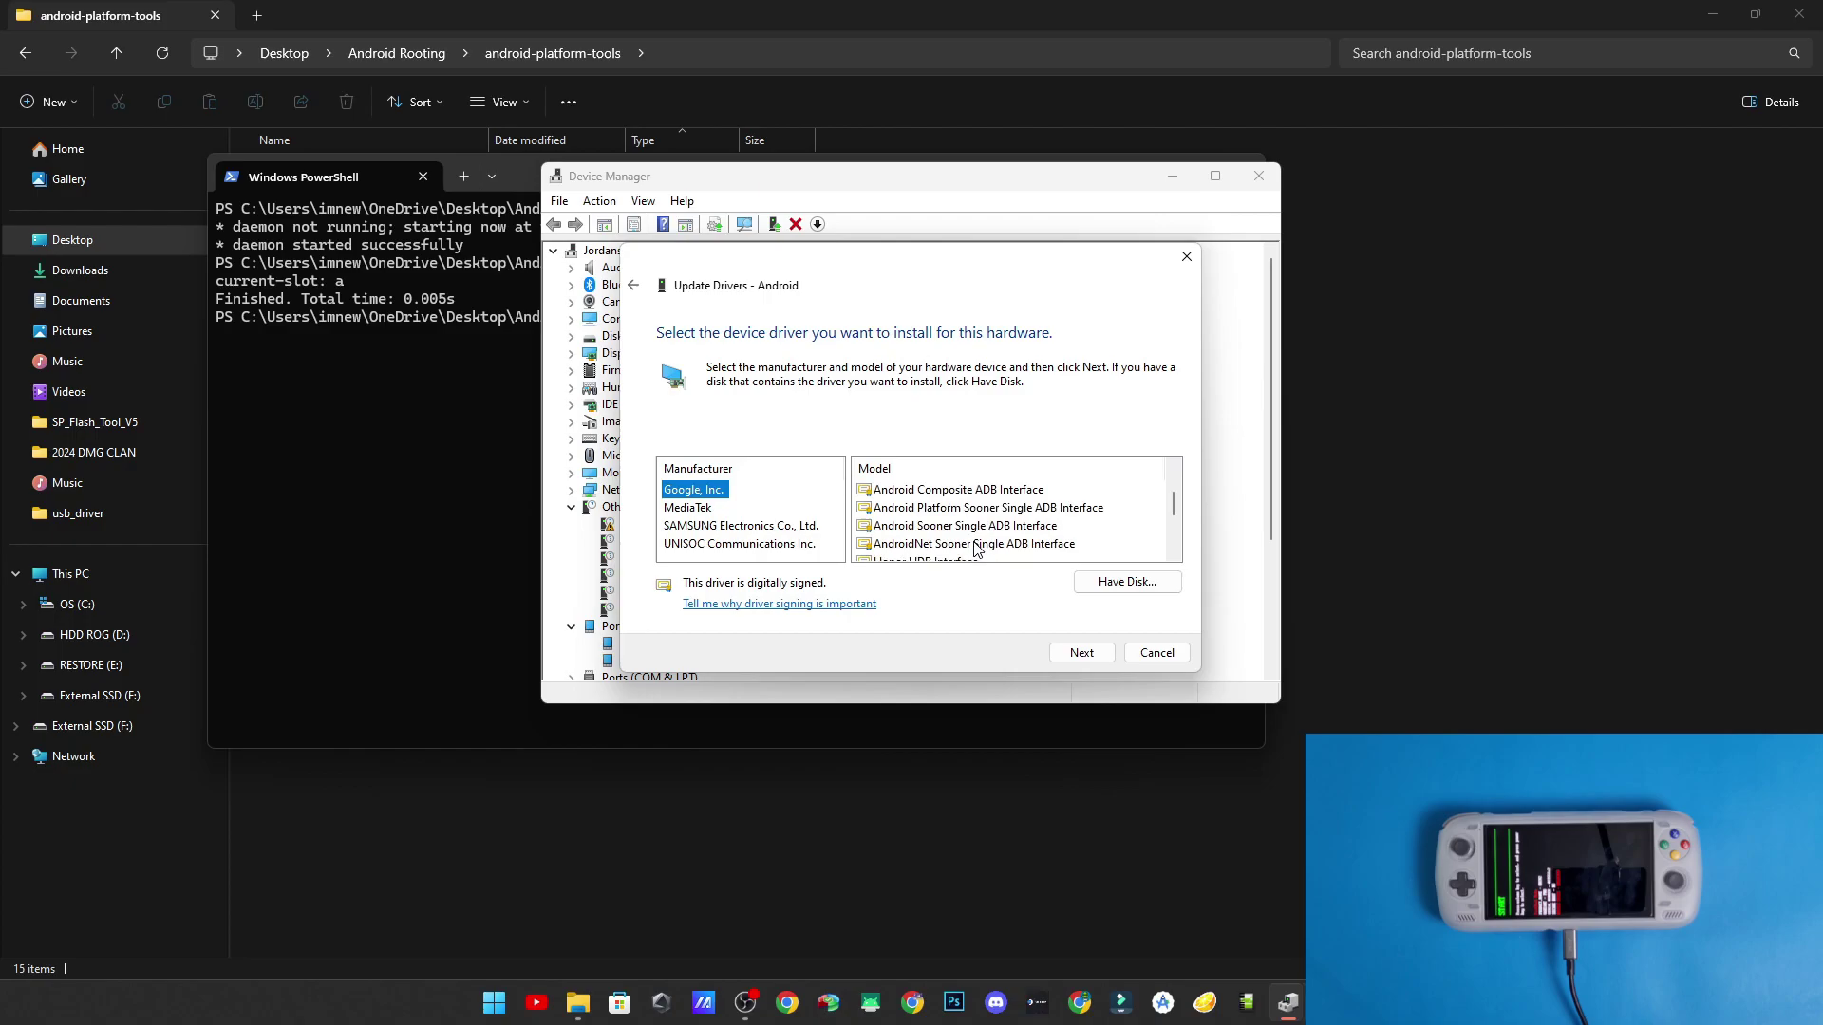
scroll(973, 534, up, 1)
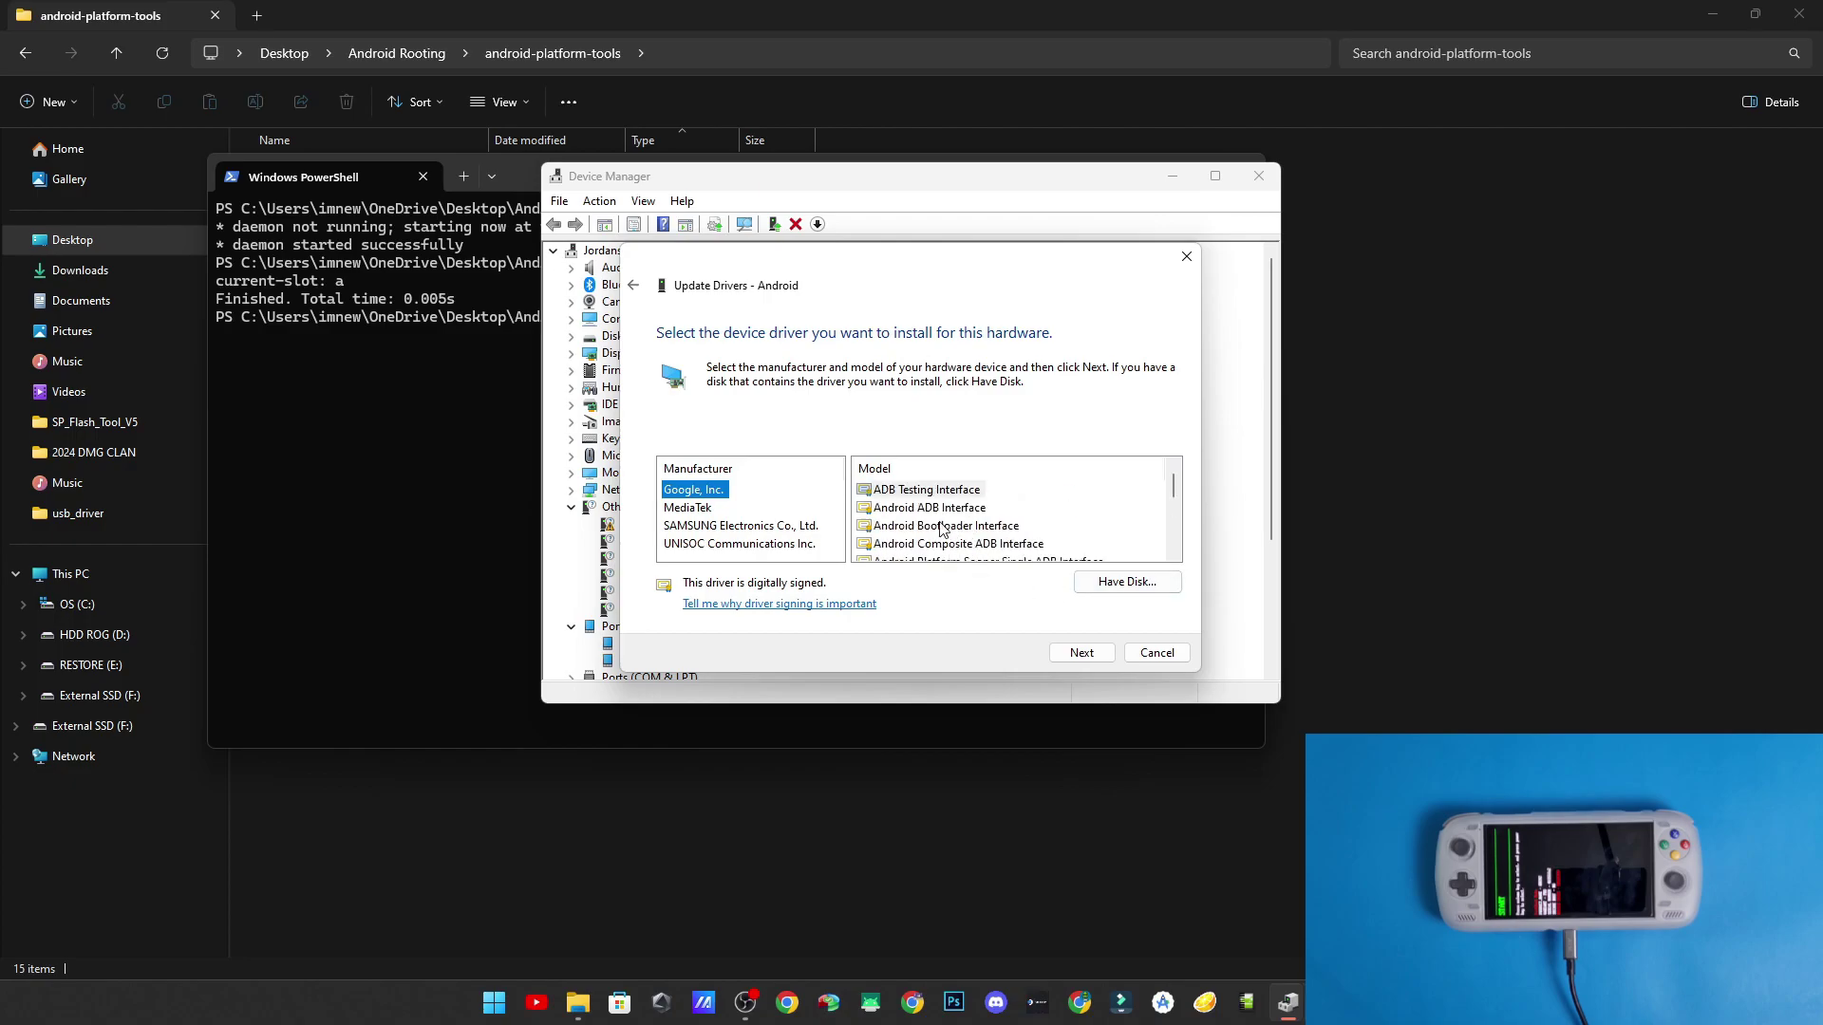
click(1124, 582)
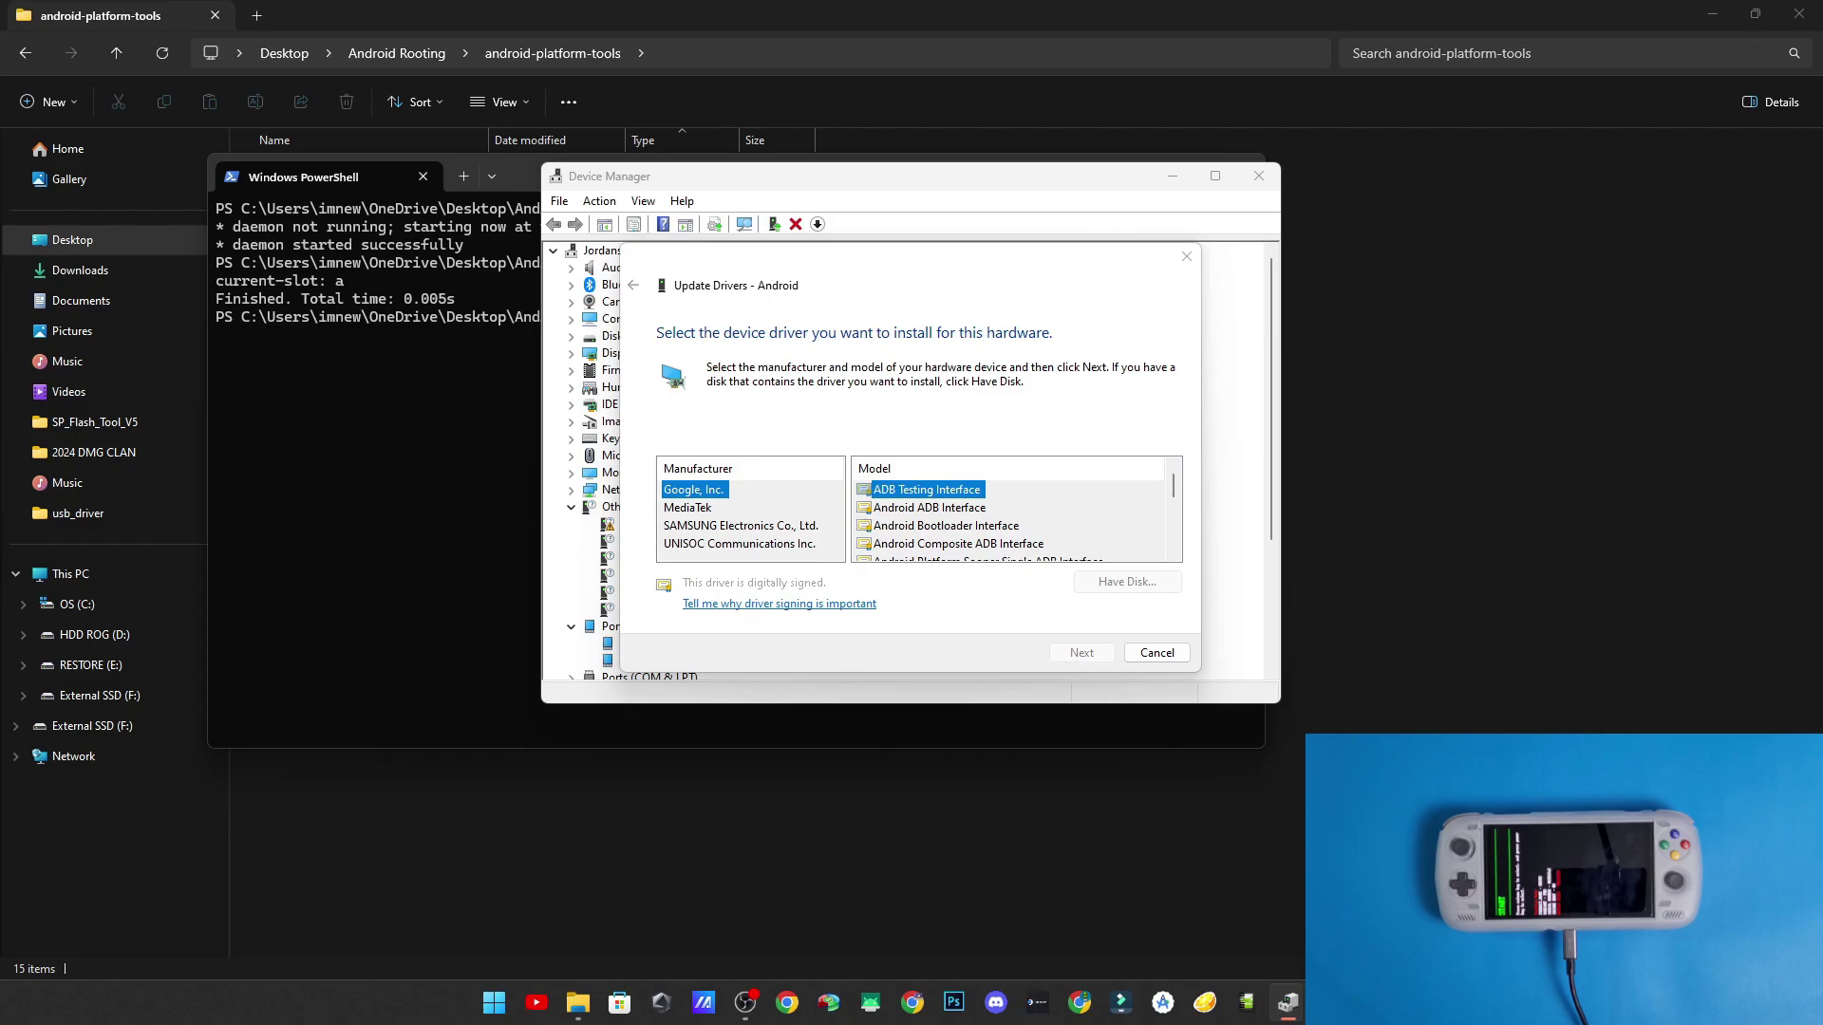
- Install the Android Bootloader Interface driver from android_winusb.inf, accepting the compatibility warning
click(1100, 536)
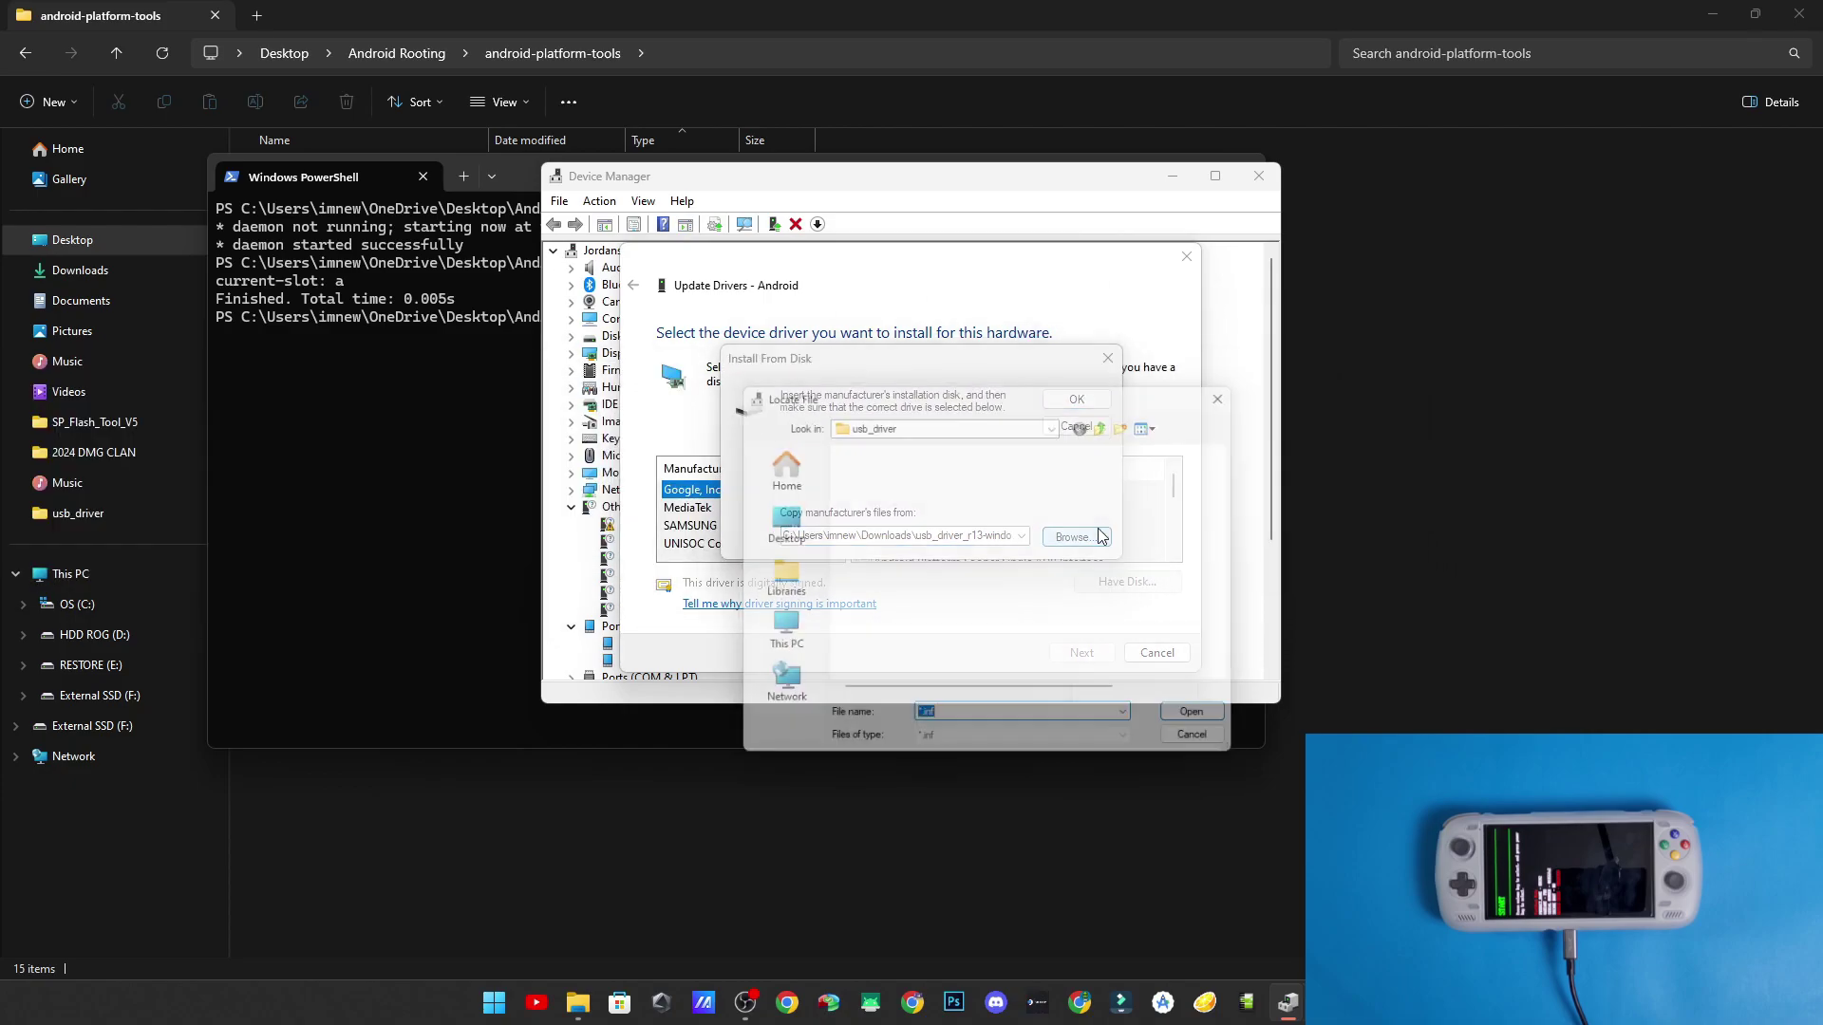
click(954, 494)
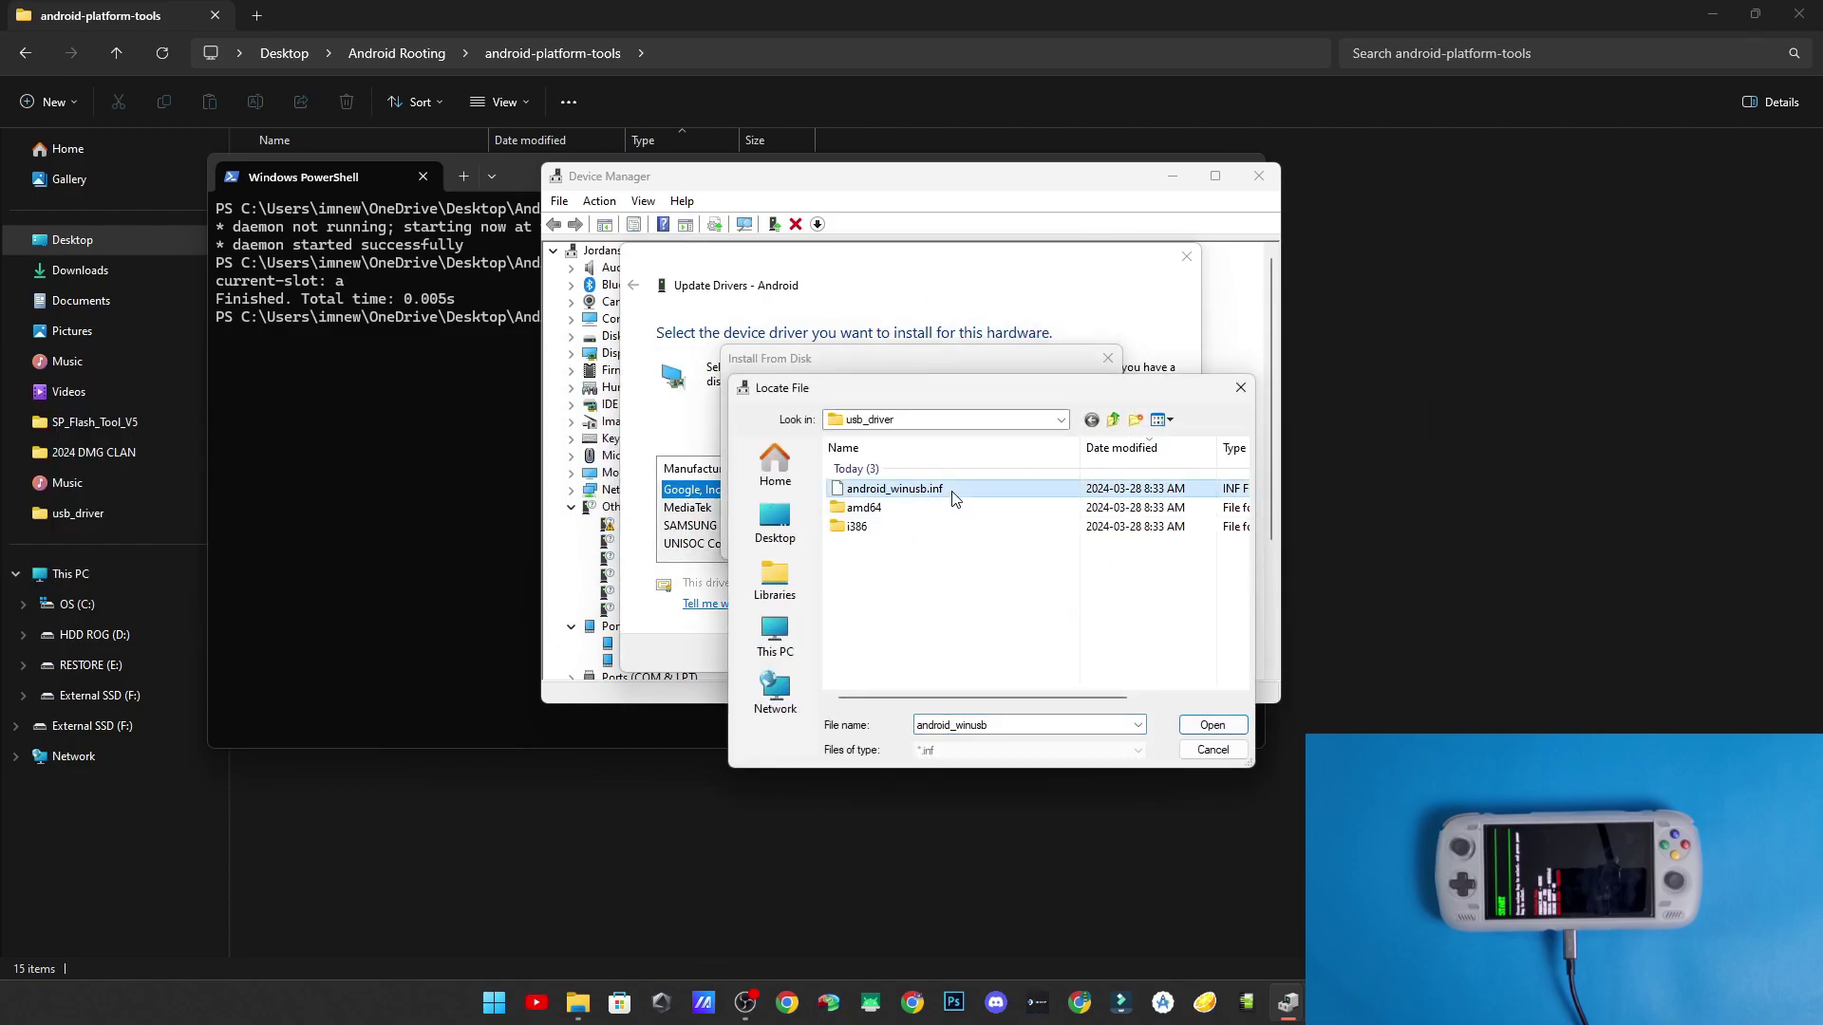
click(1234, 723)
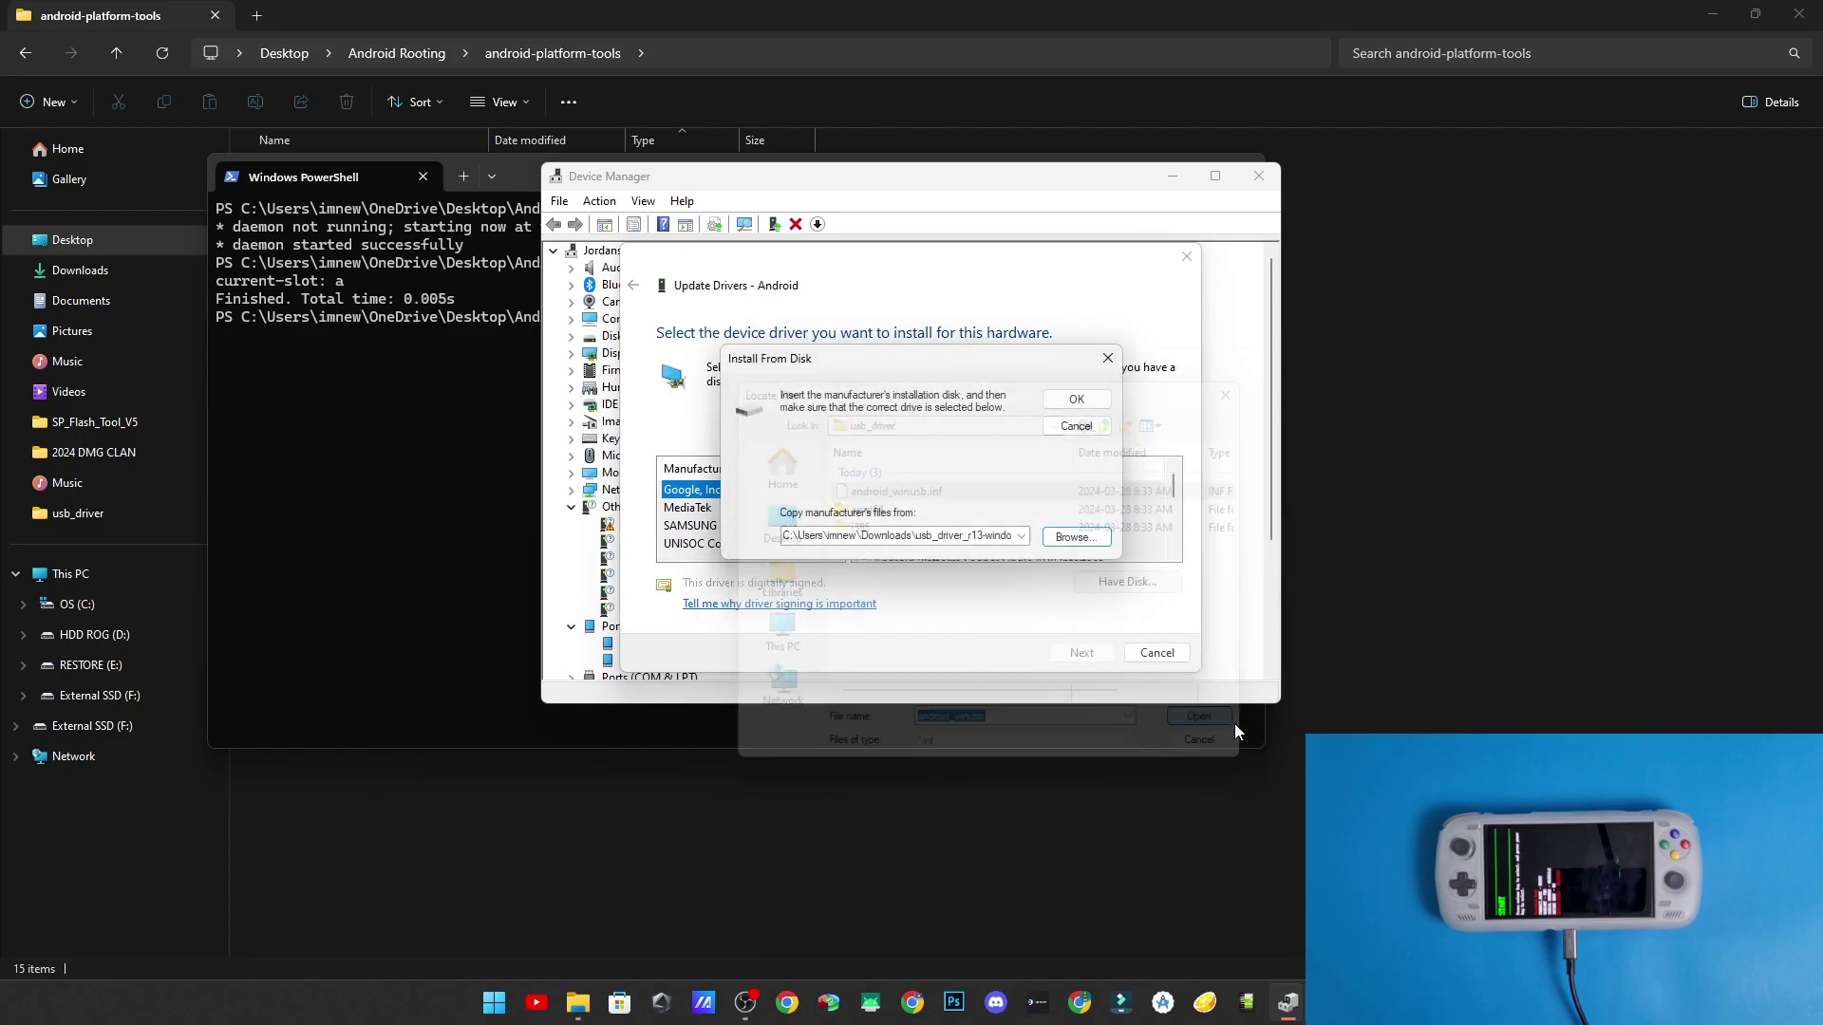
click(1100, 402)
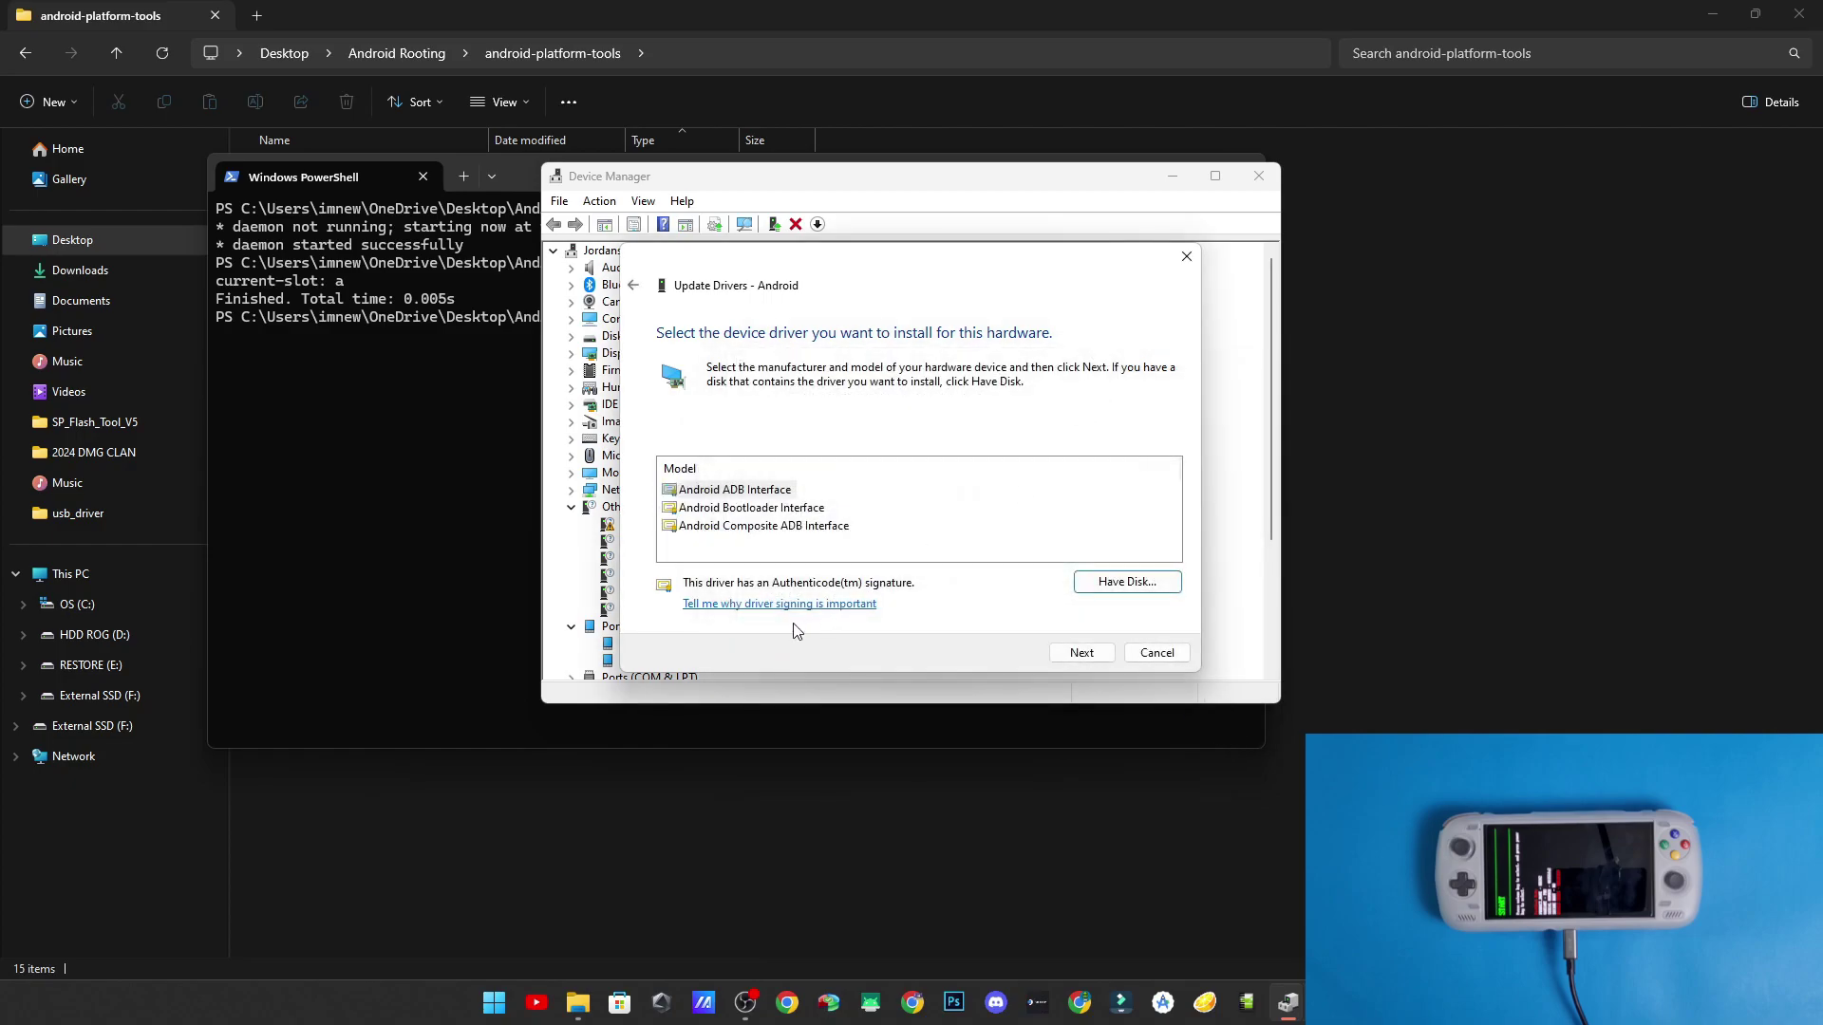
click(745, 510)
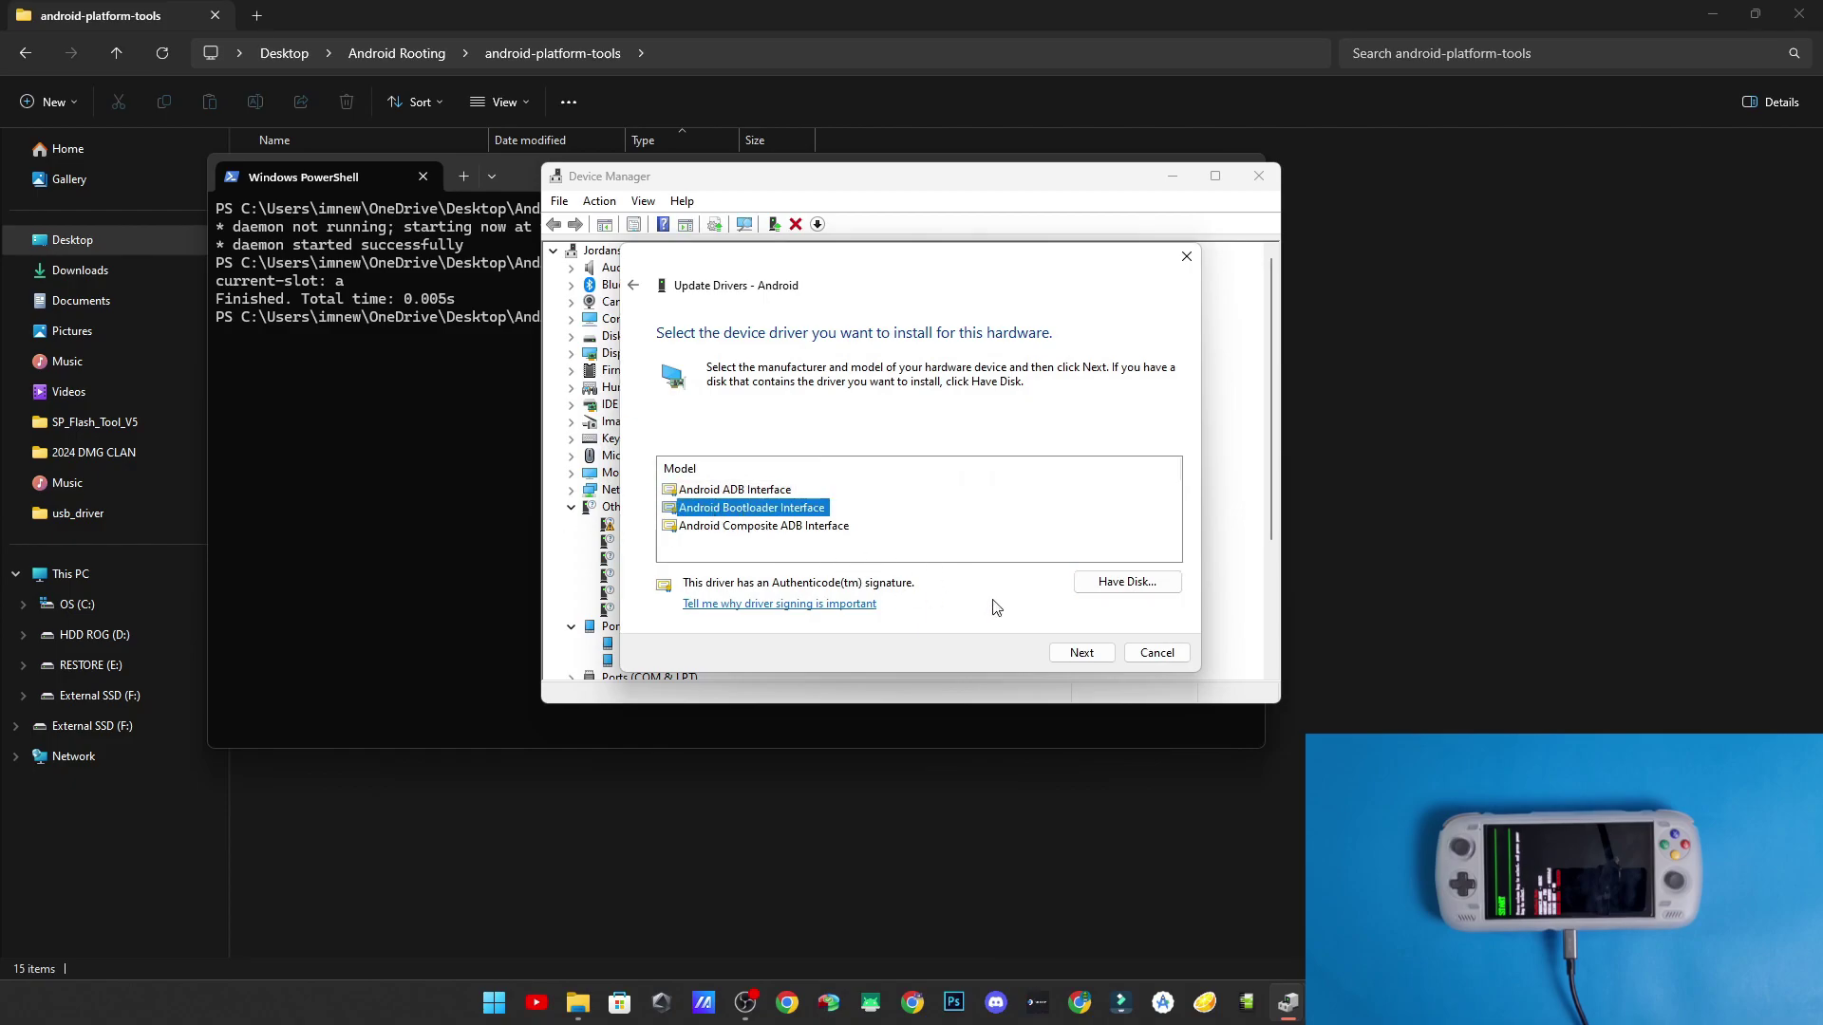
click(1109, 654)
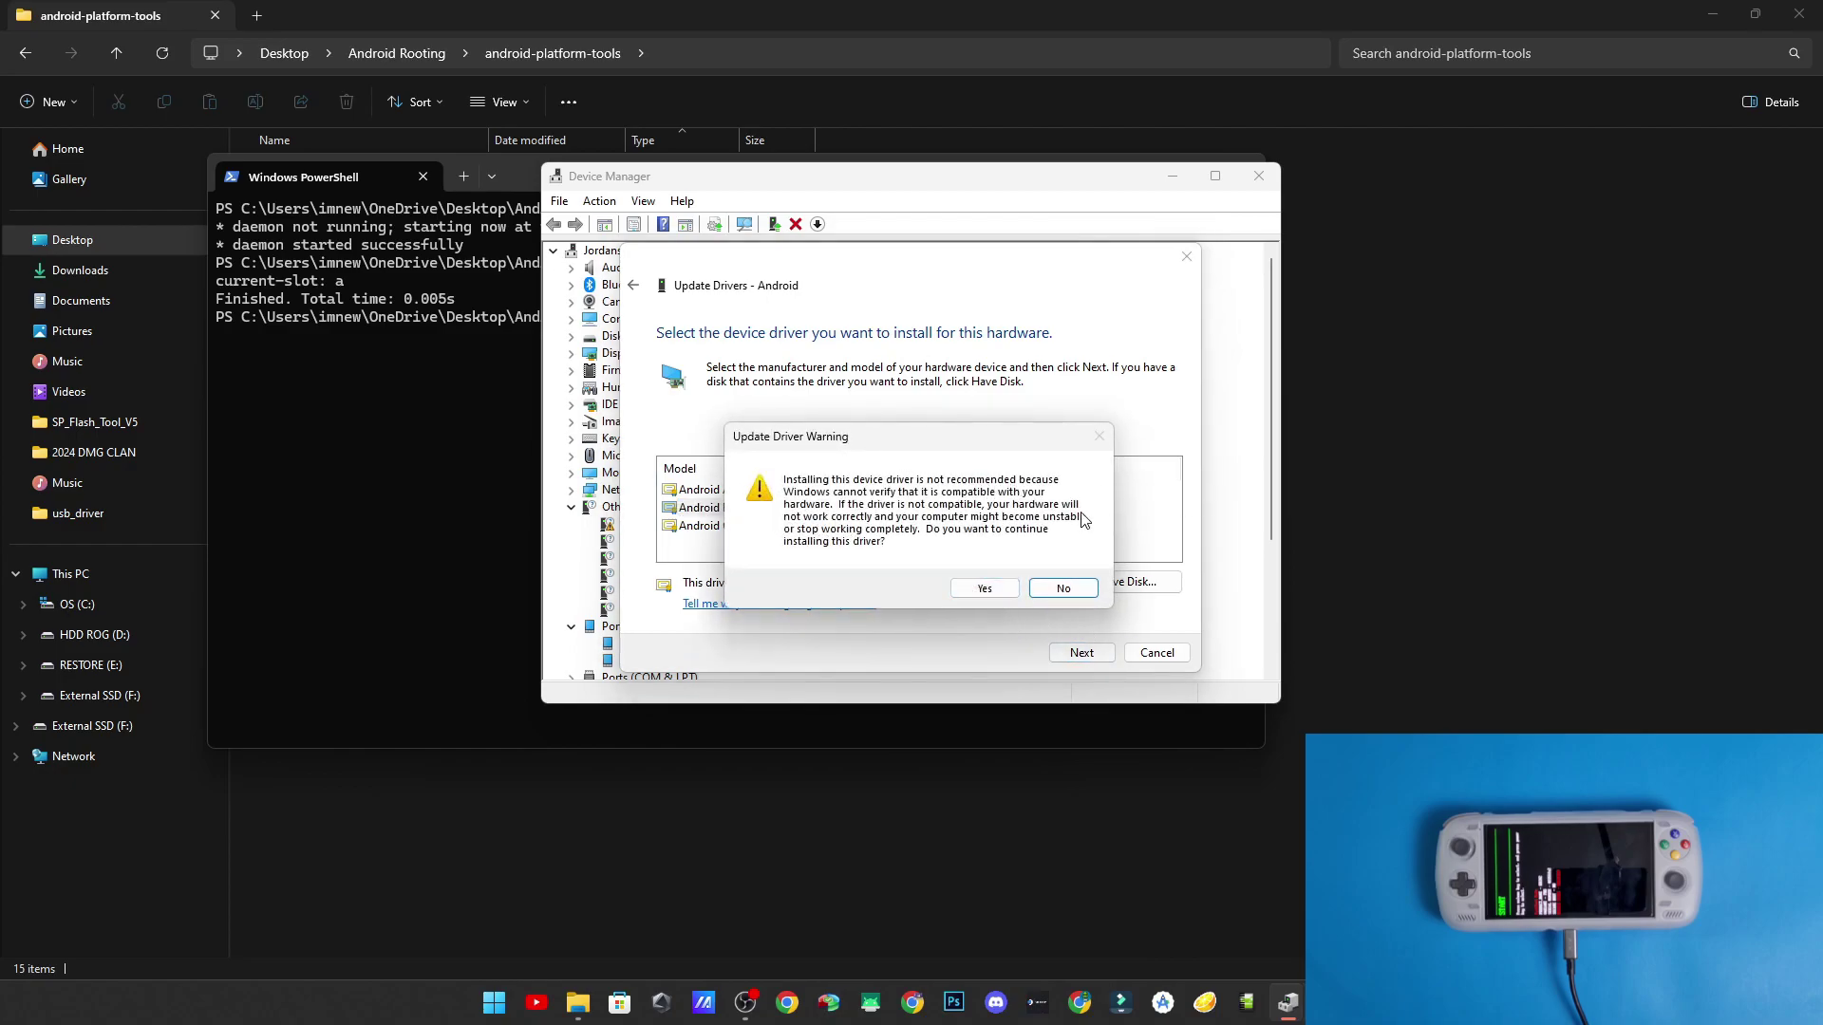
click(988, 586)
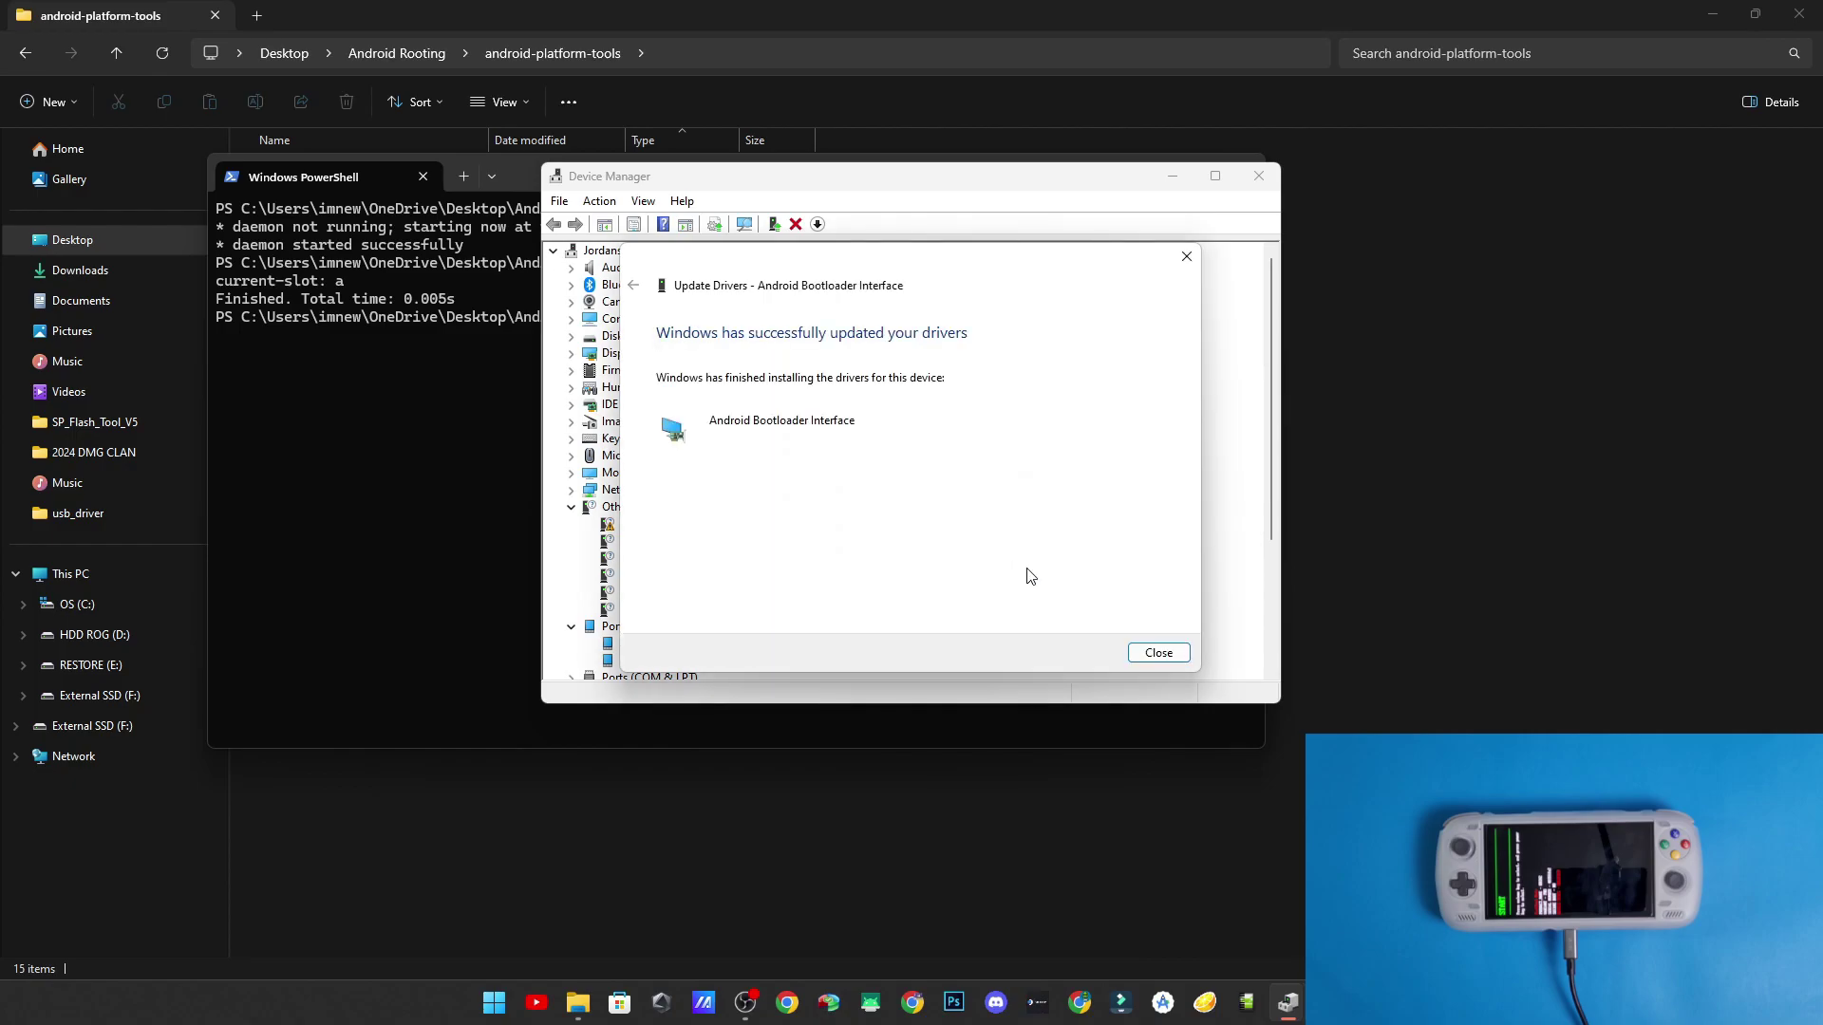
click(1186, 658)
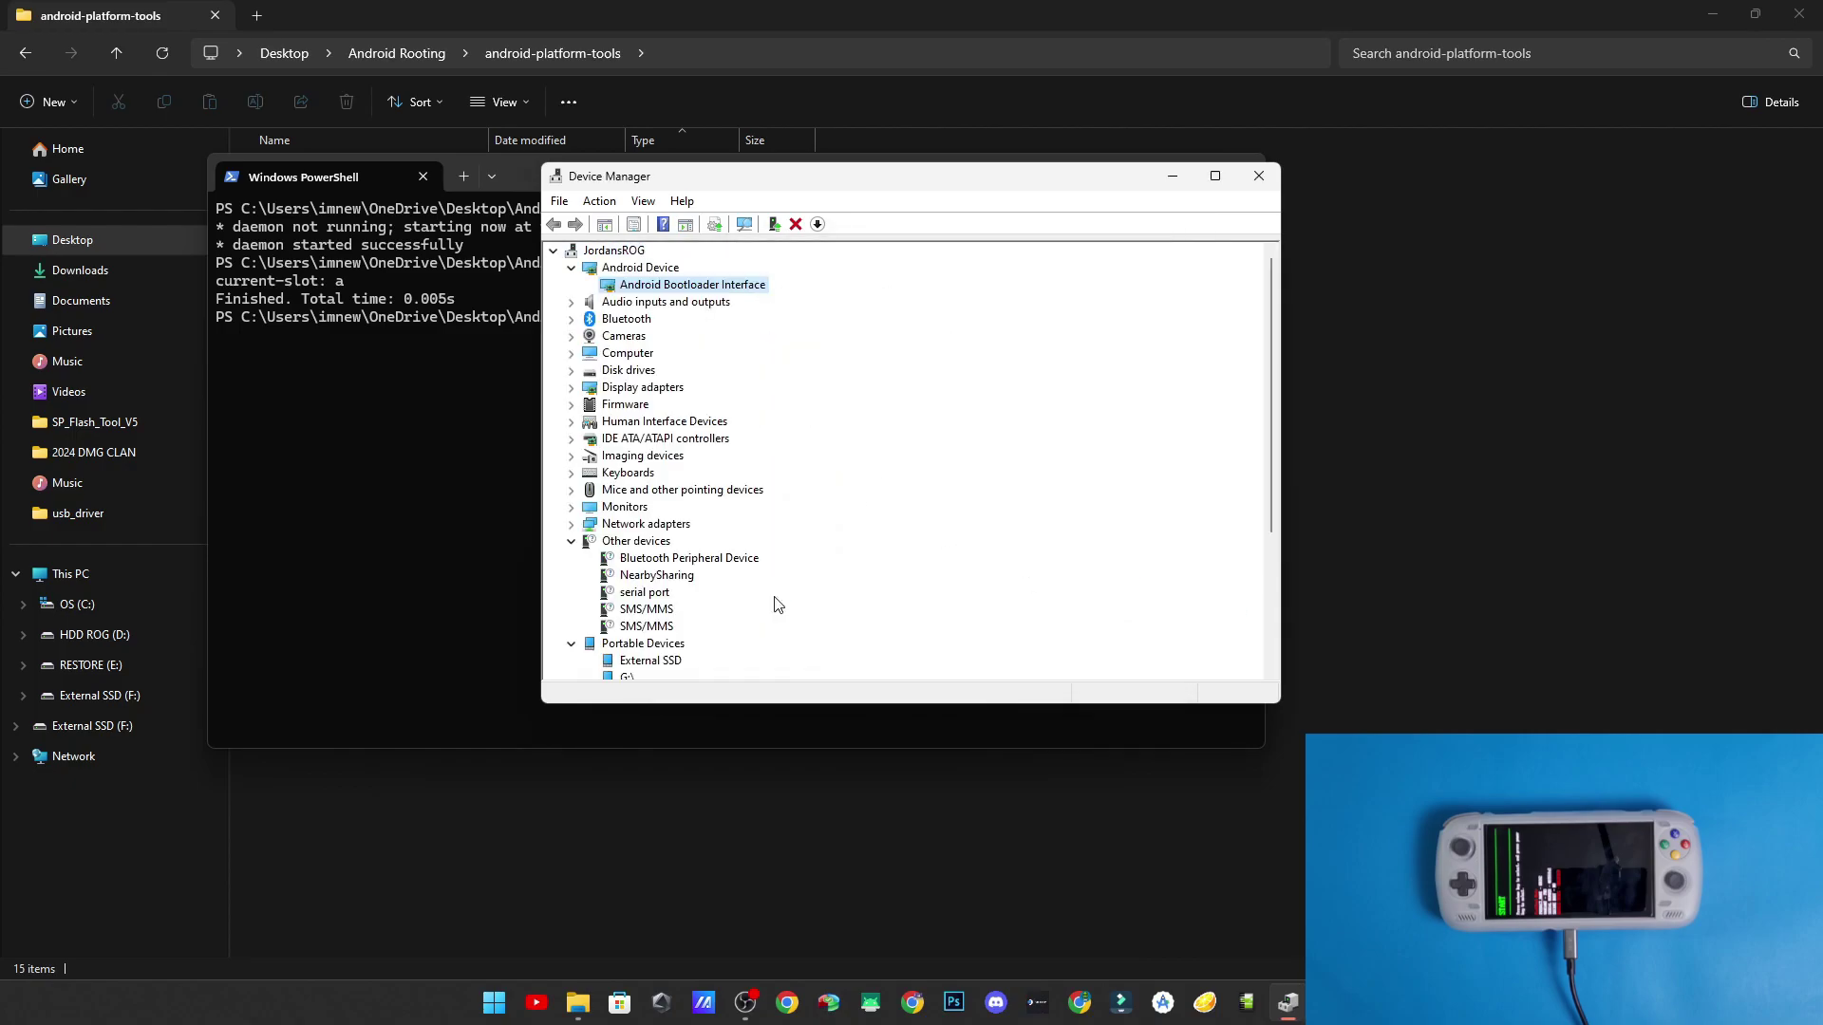
- Run ./fastboot getvar current-slot in PowerShell, which reports current-slot: a
drag(827, 186, 1292, 192)
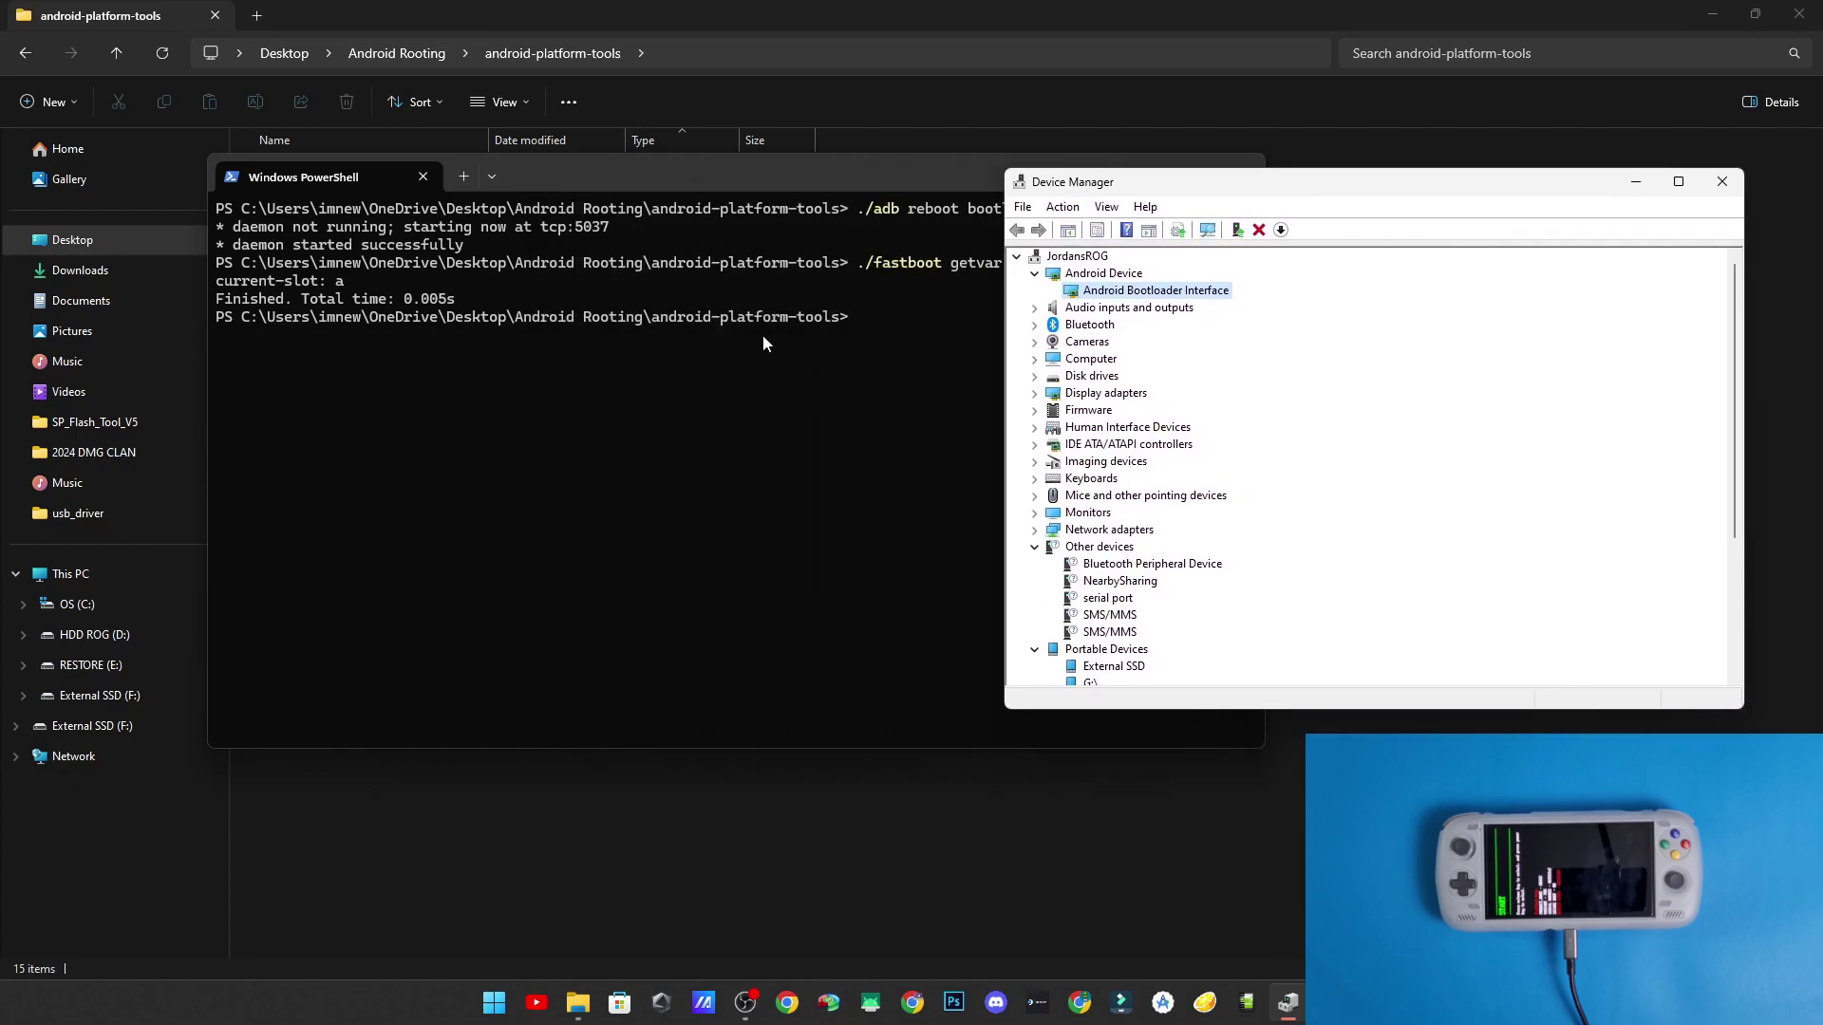
click(855, 314)
text(./fastboot getv)
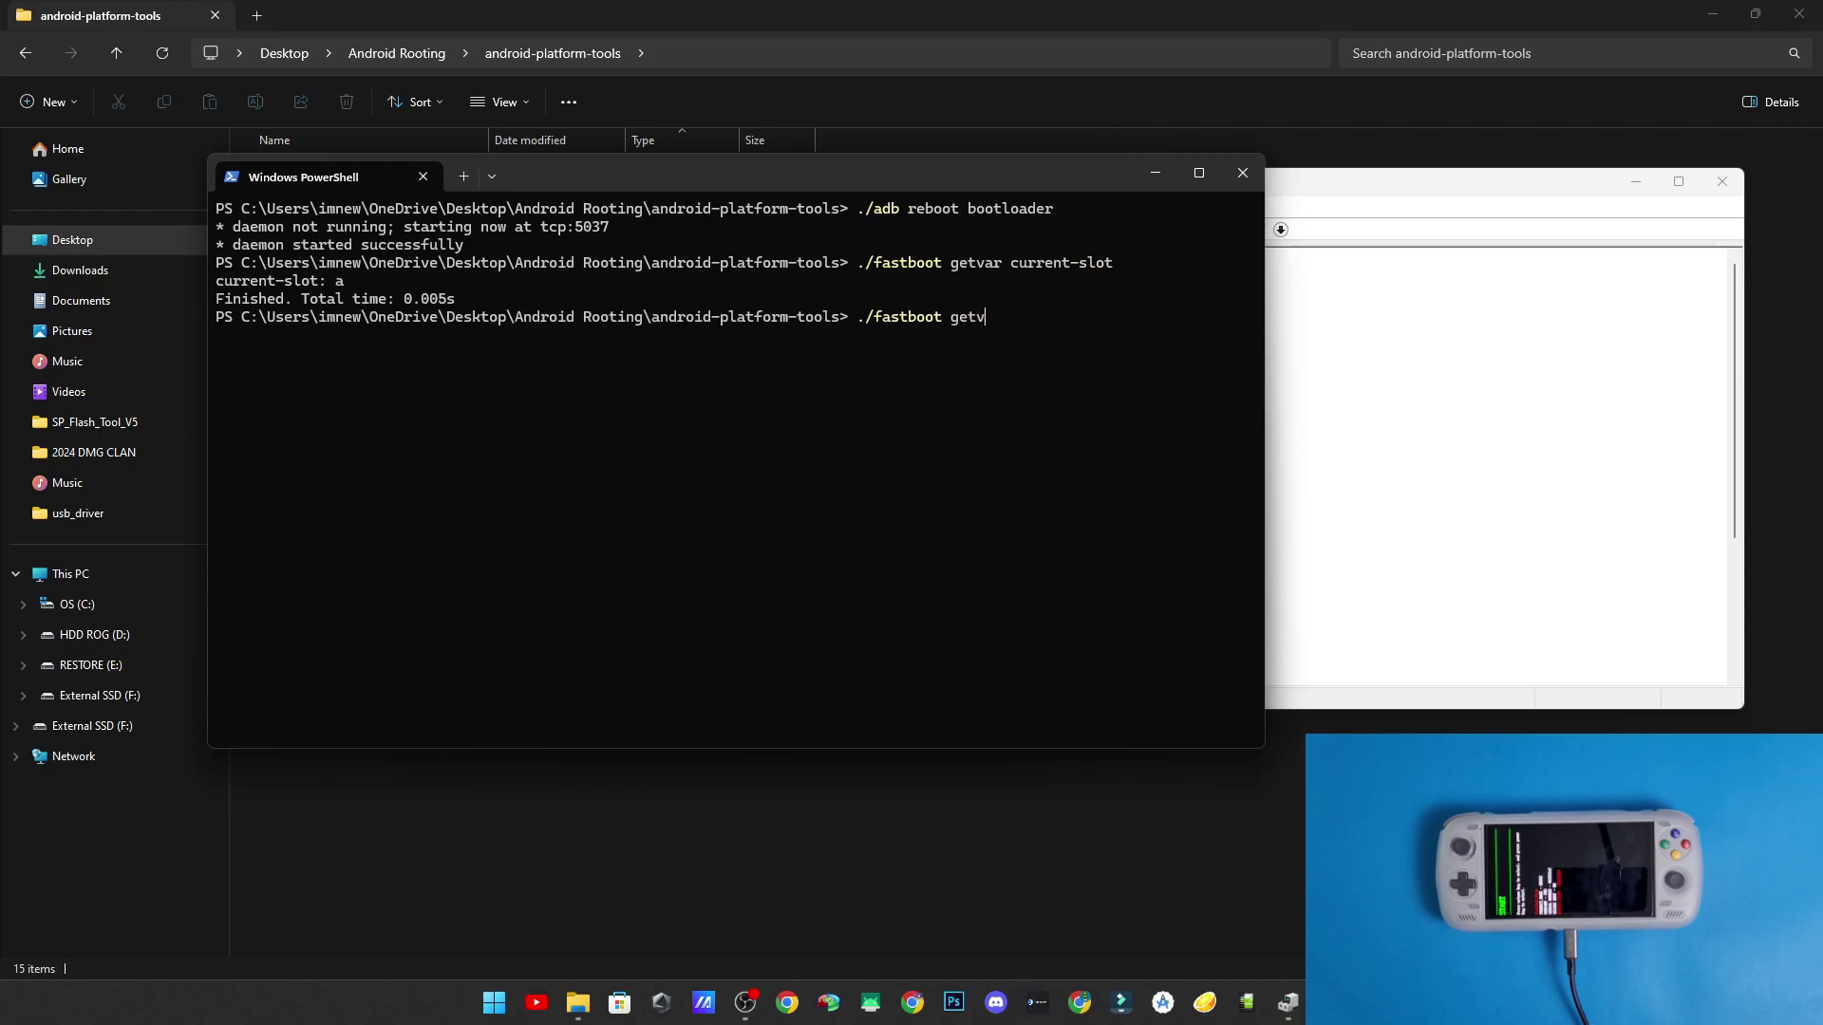
text(ar current-slot)
key(Return)
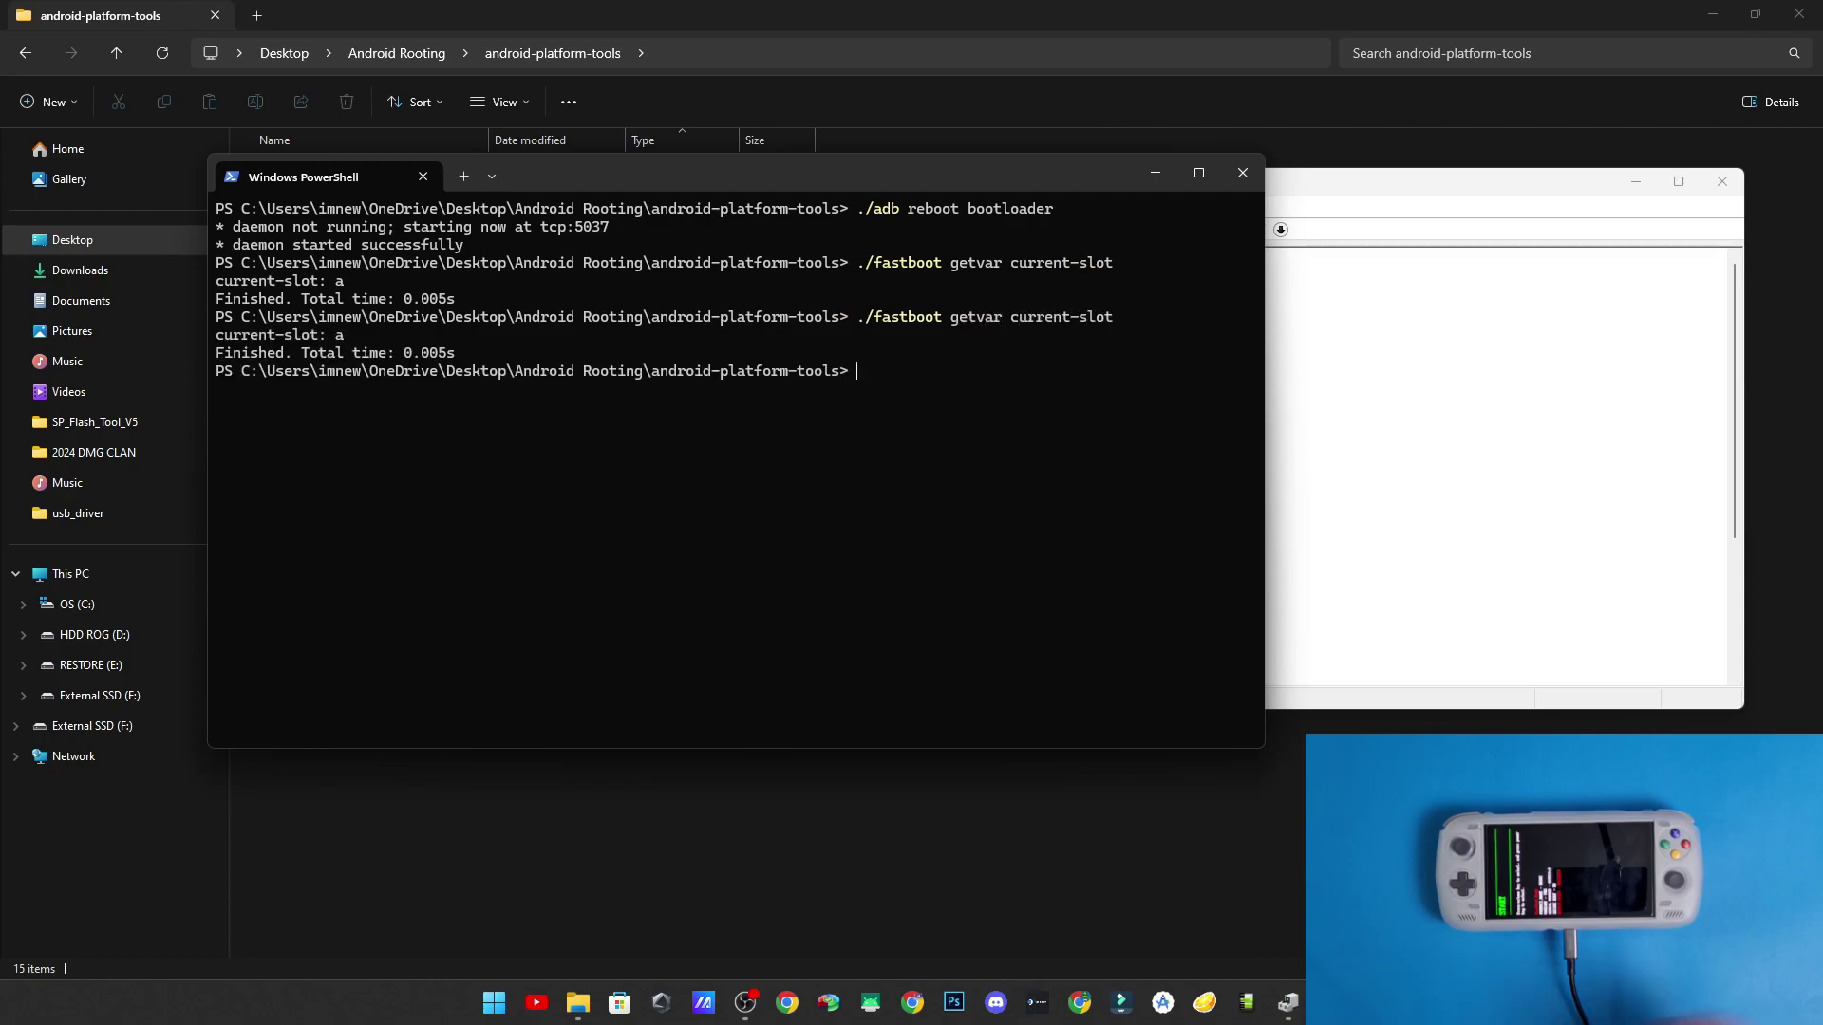
- Uninstall the Android Bootloader Interface device in Device Manager, removing its driver too
click(1488, 232)
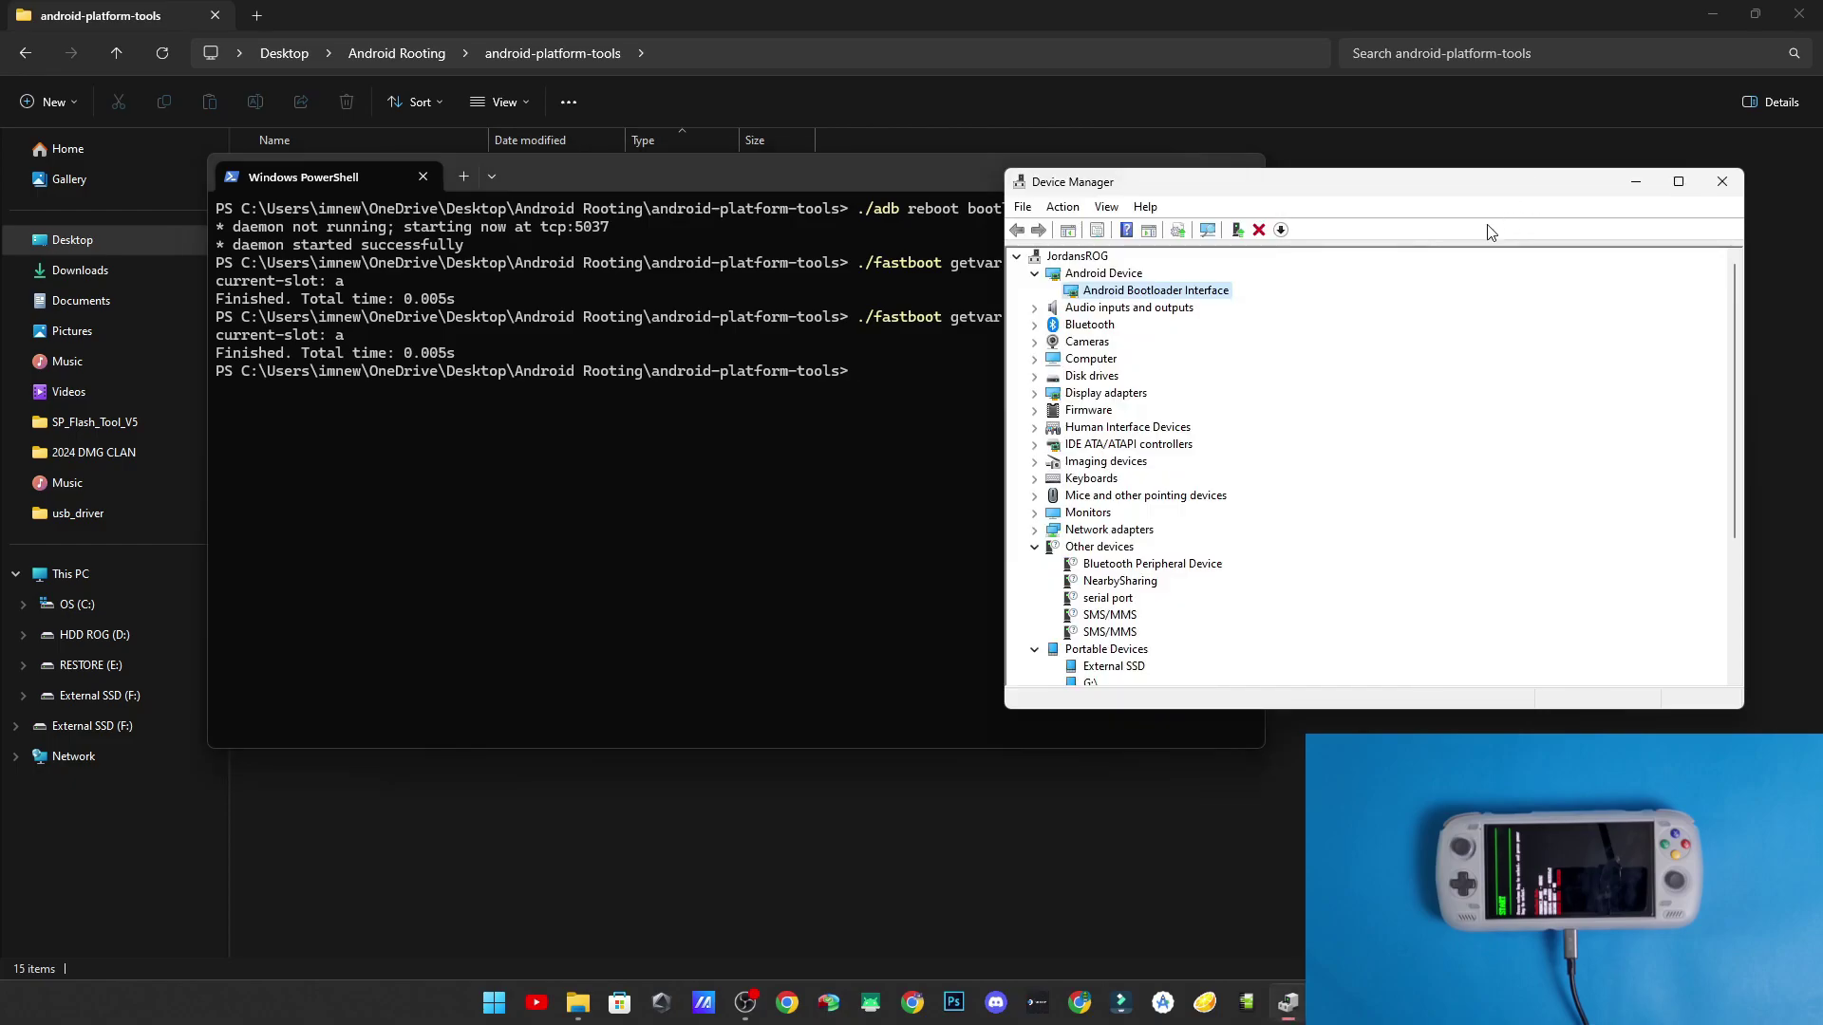
right_click(1173, 297)
click(1235, 345)
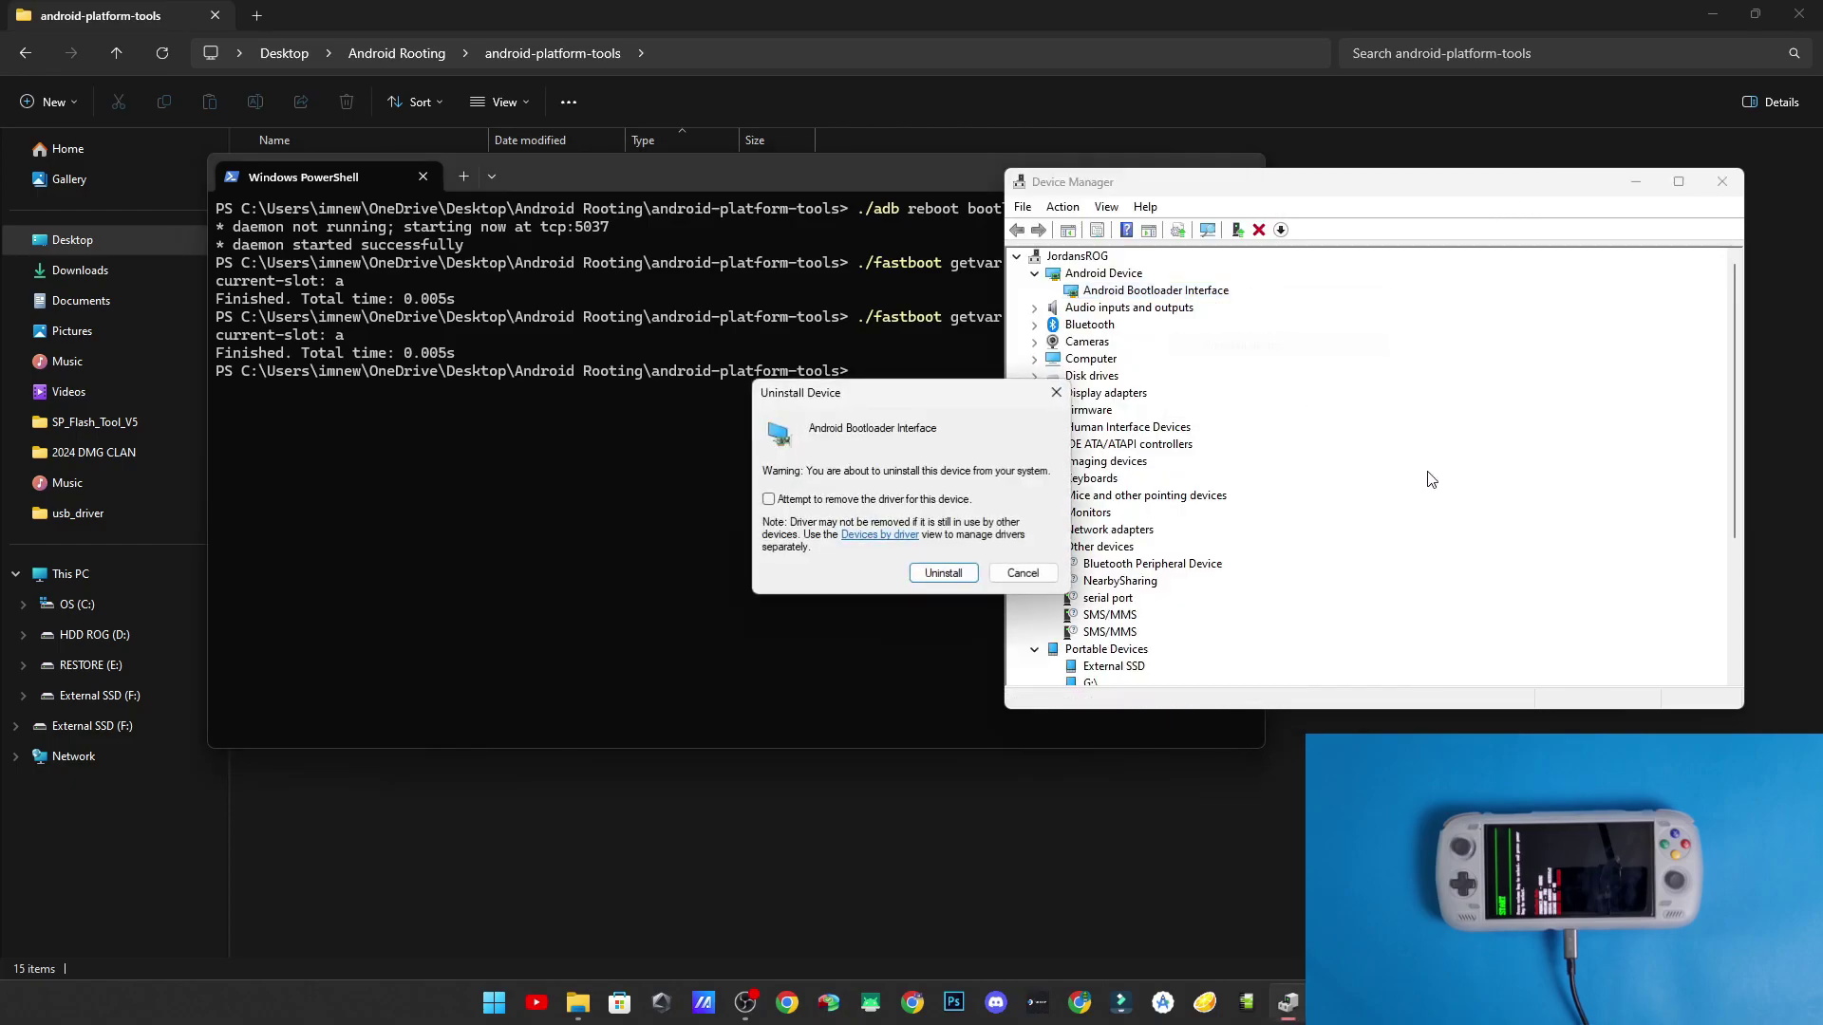
click(883, 498)
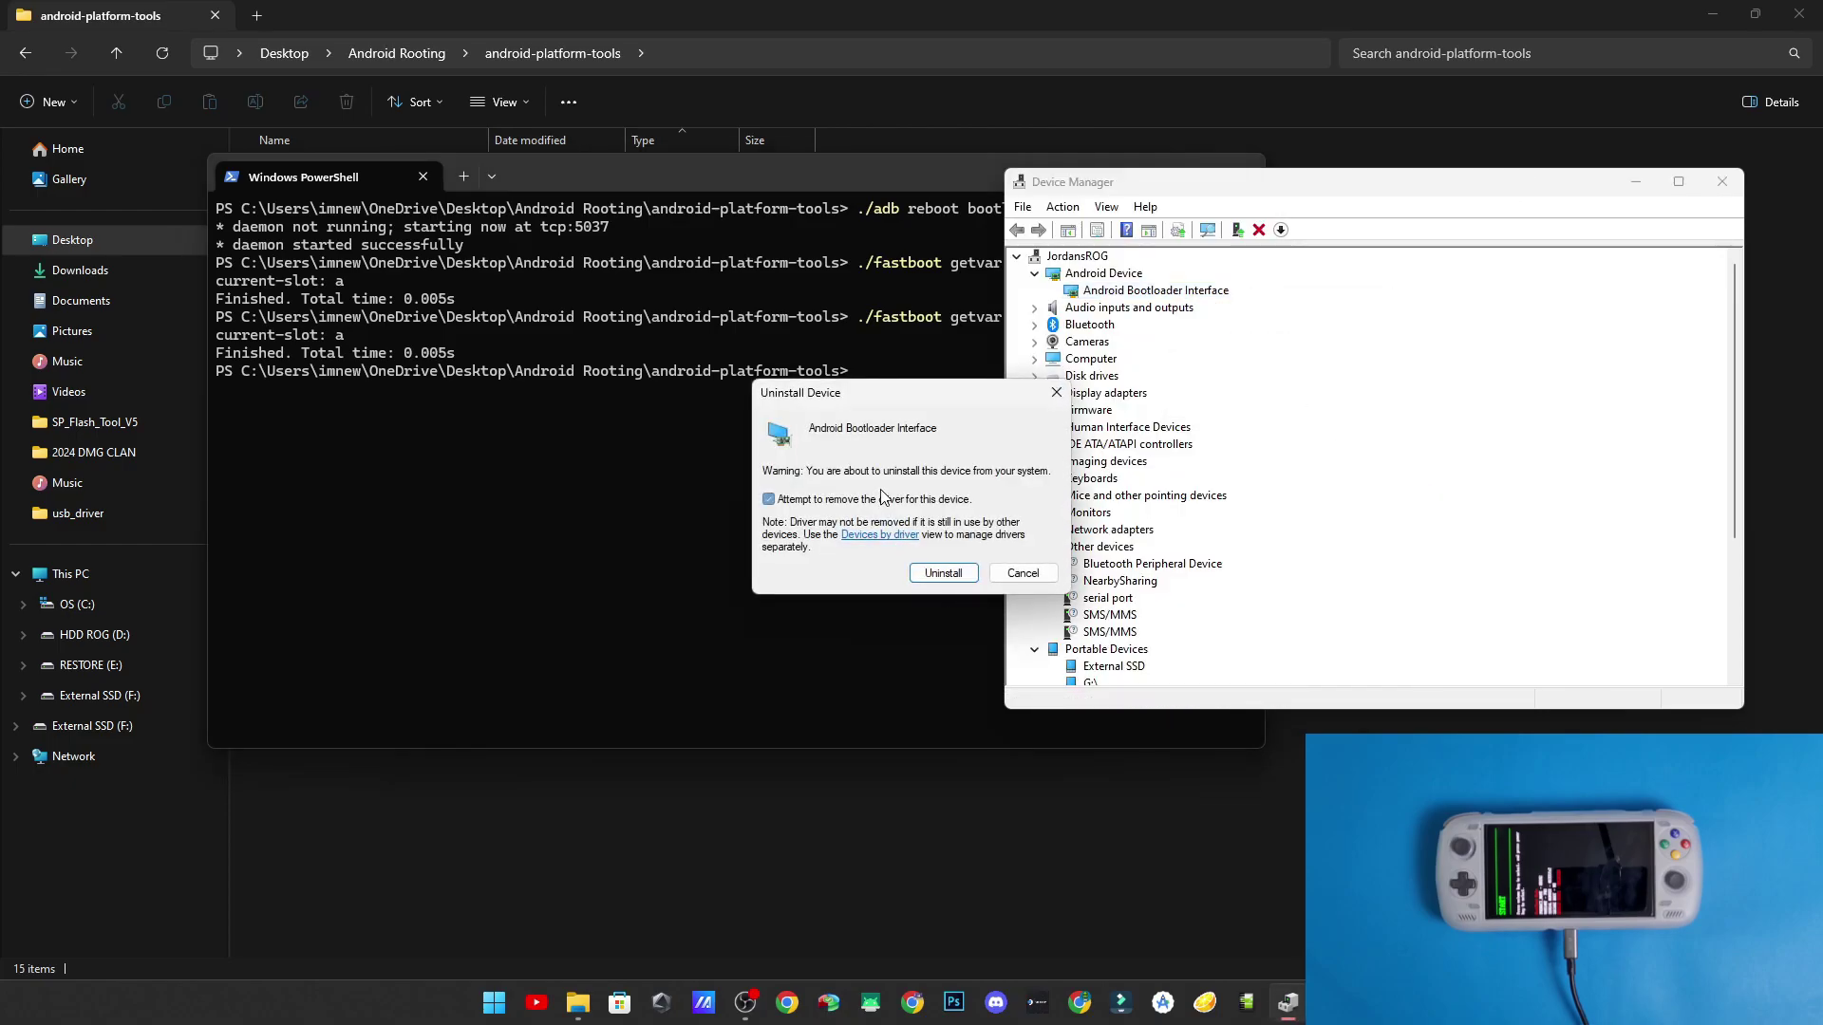
click(943, 572)
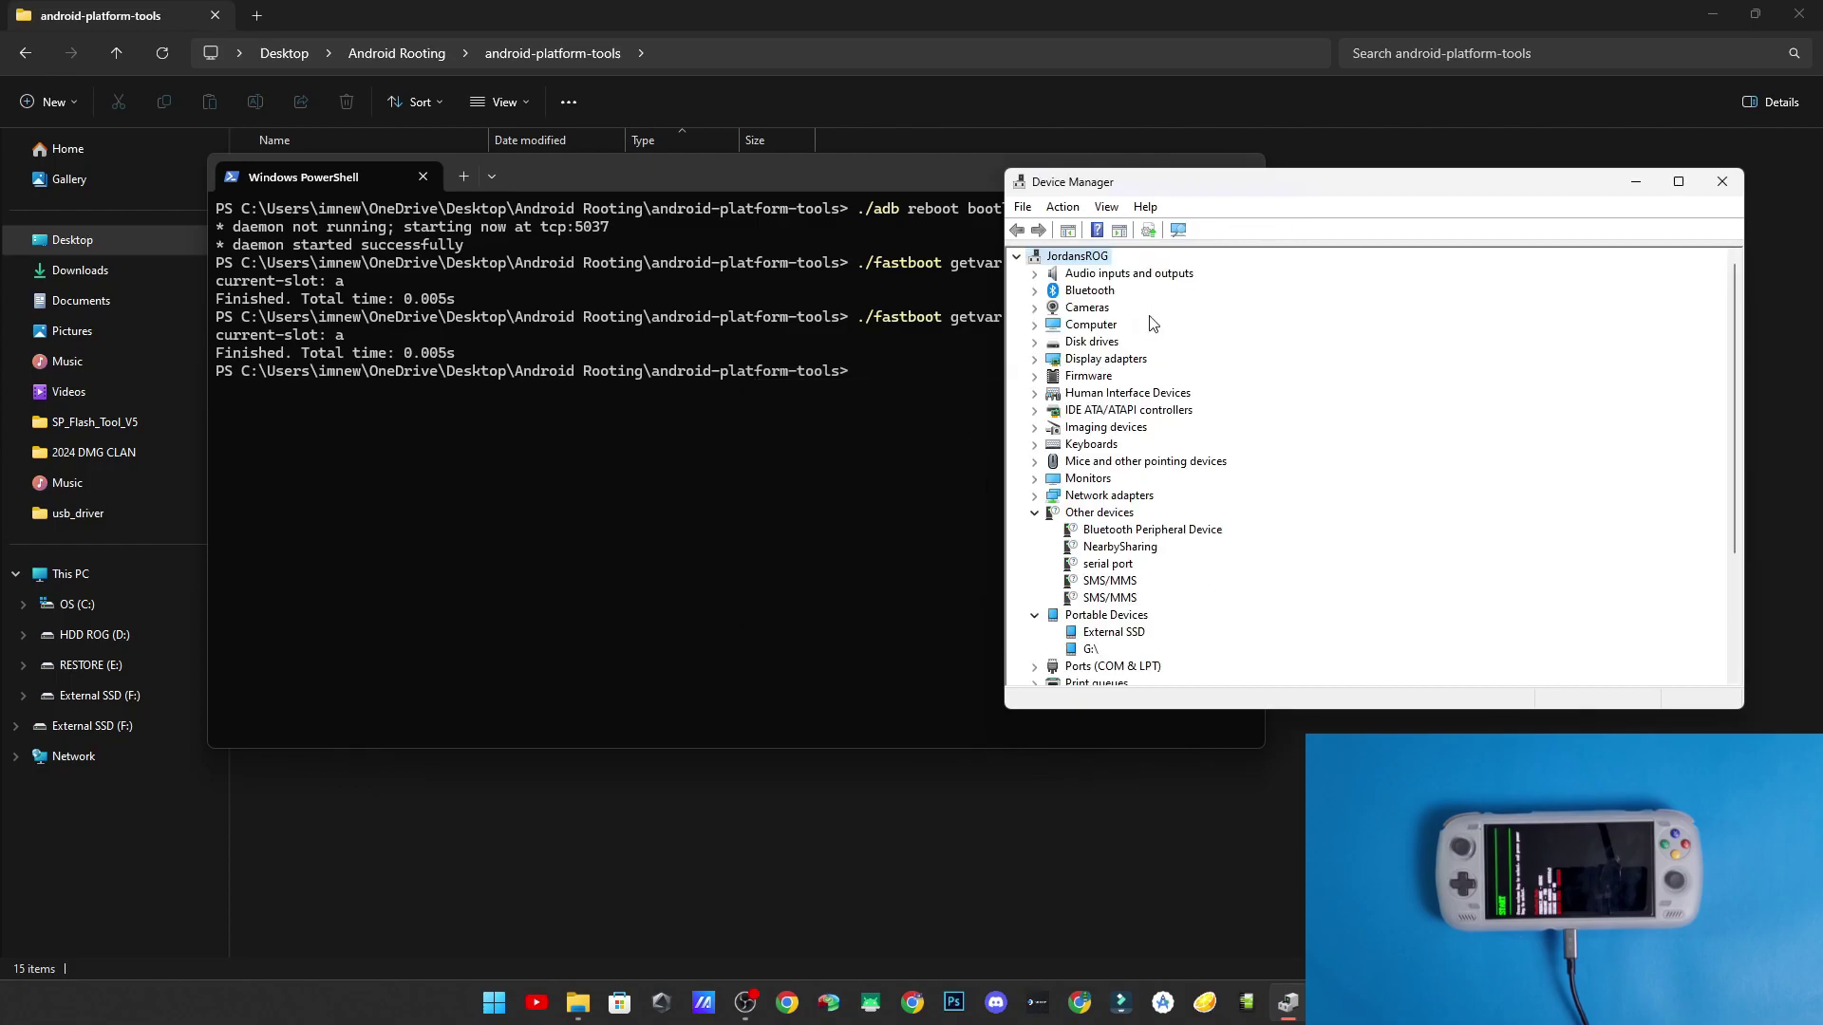
- Rerun the fastboot current-slot query, which now waits for any device
click(930, 389)
text(./fast)
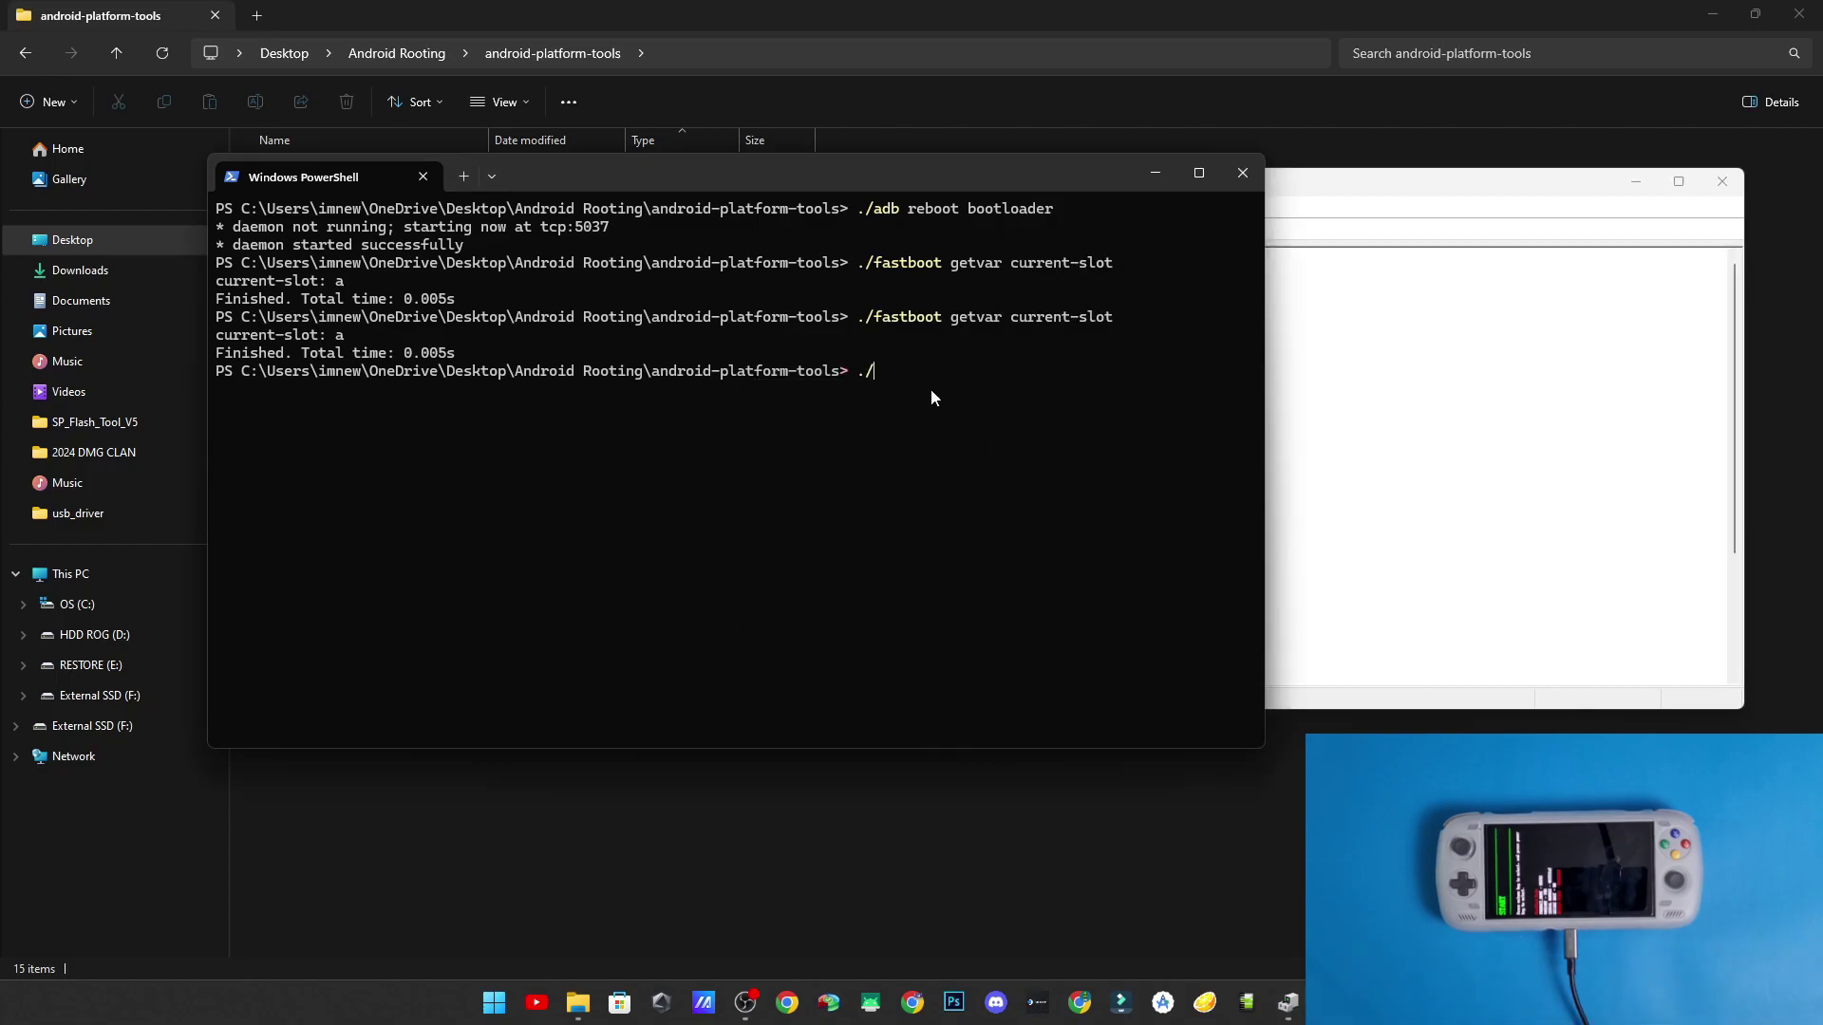
text(boot getvar current-)
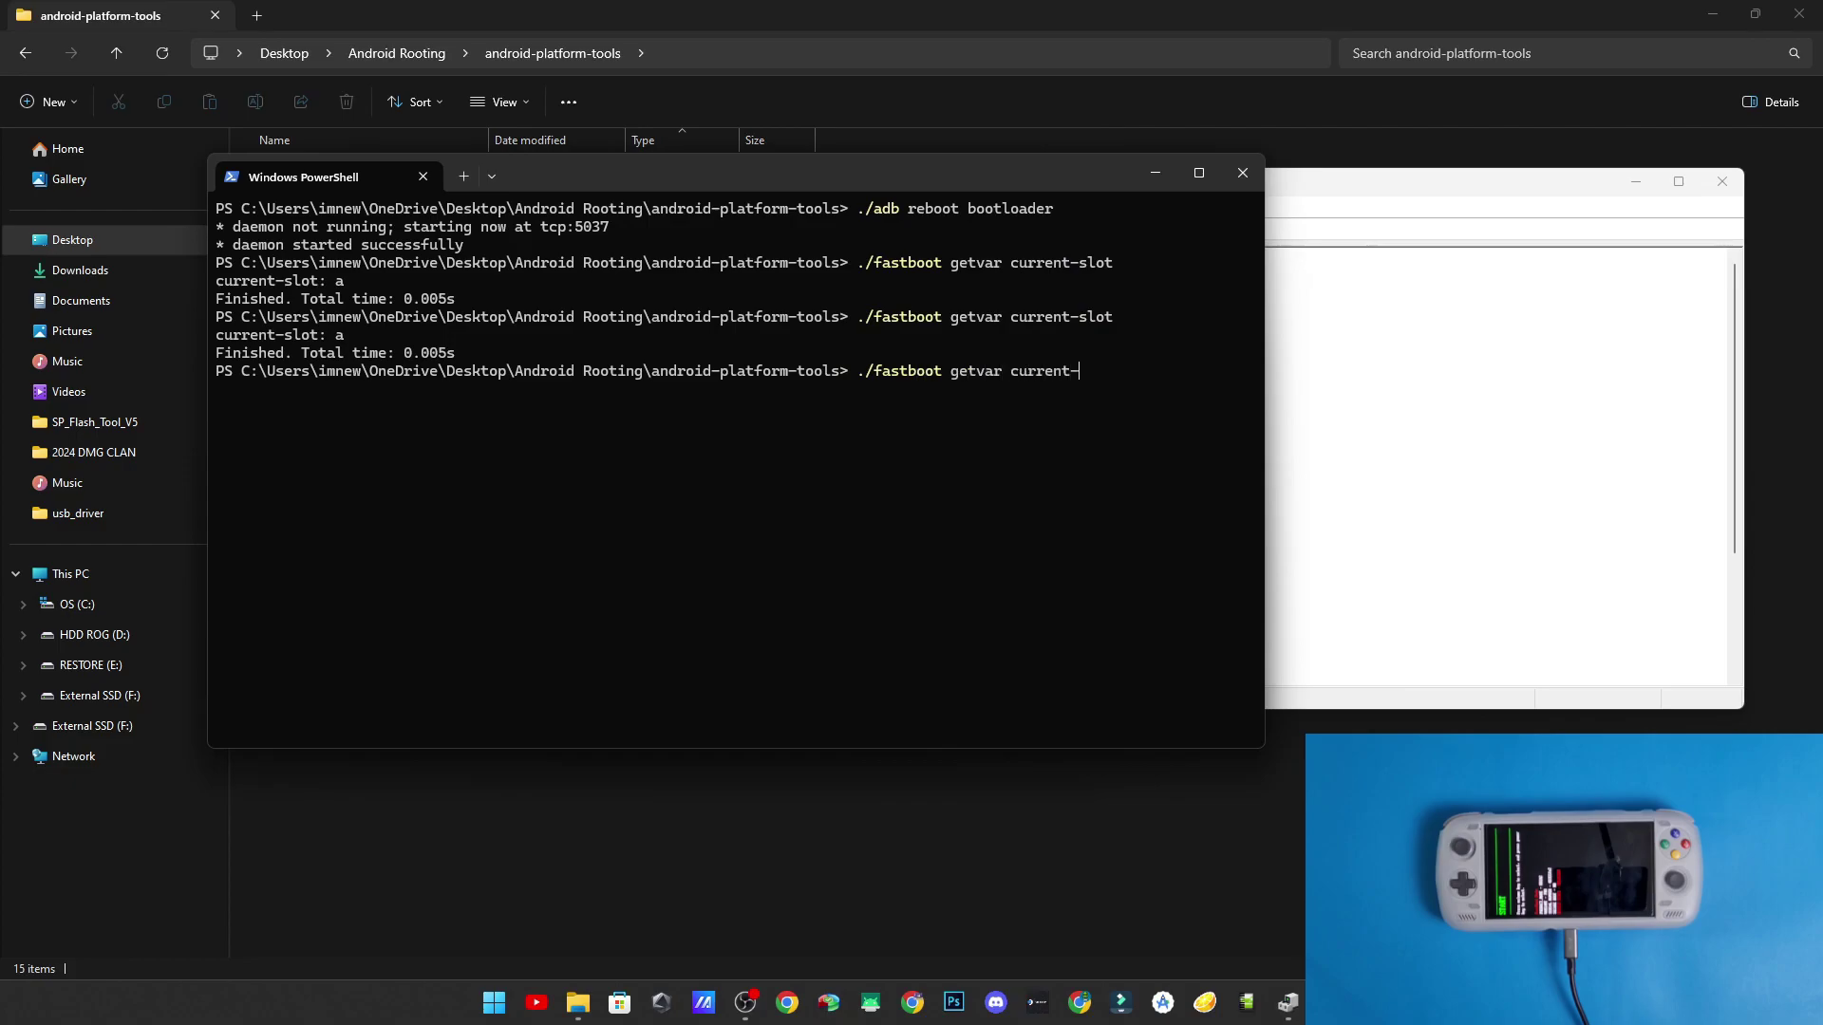
key(Return)
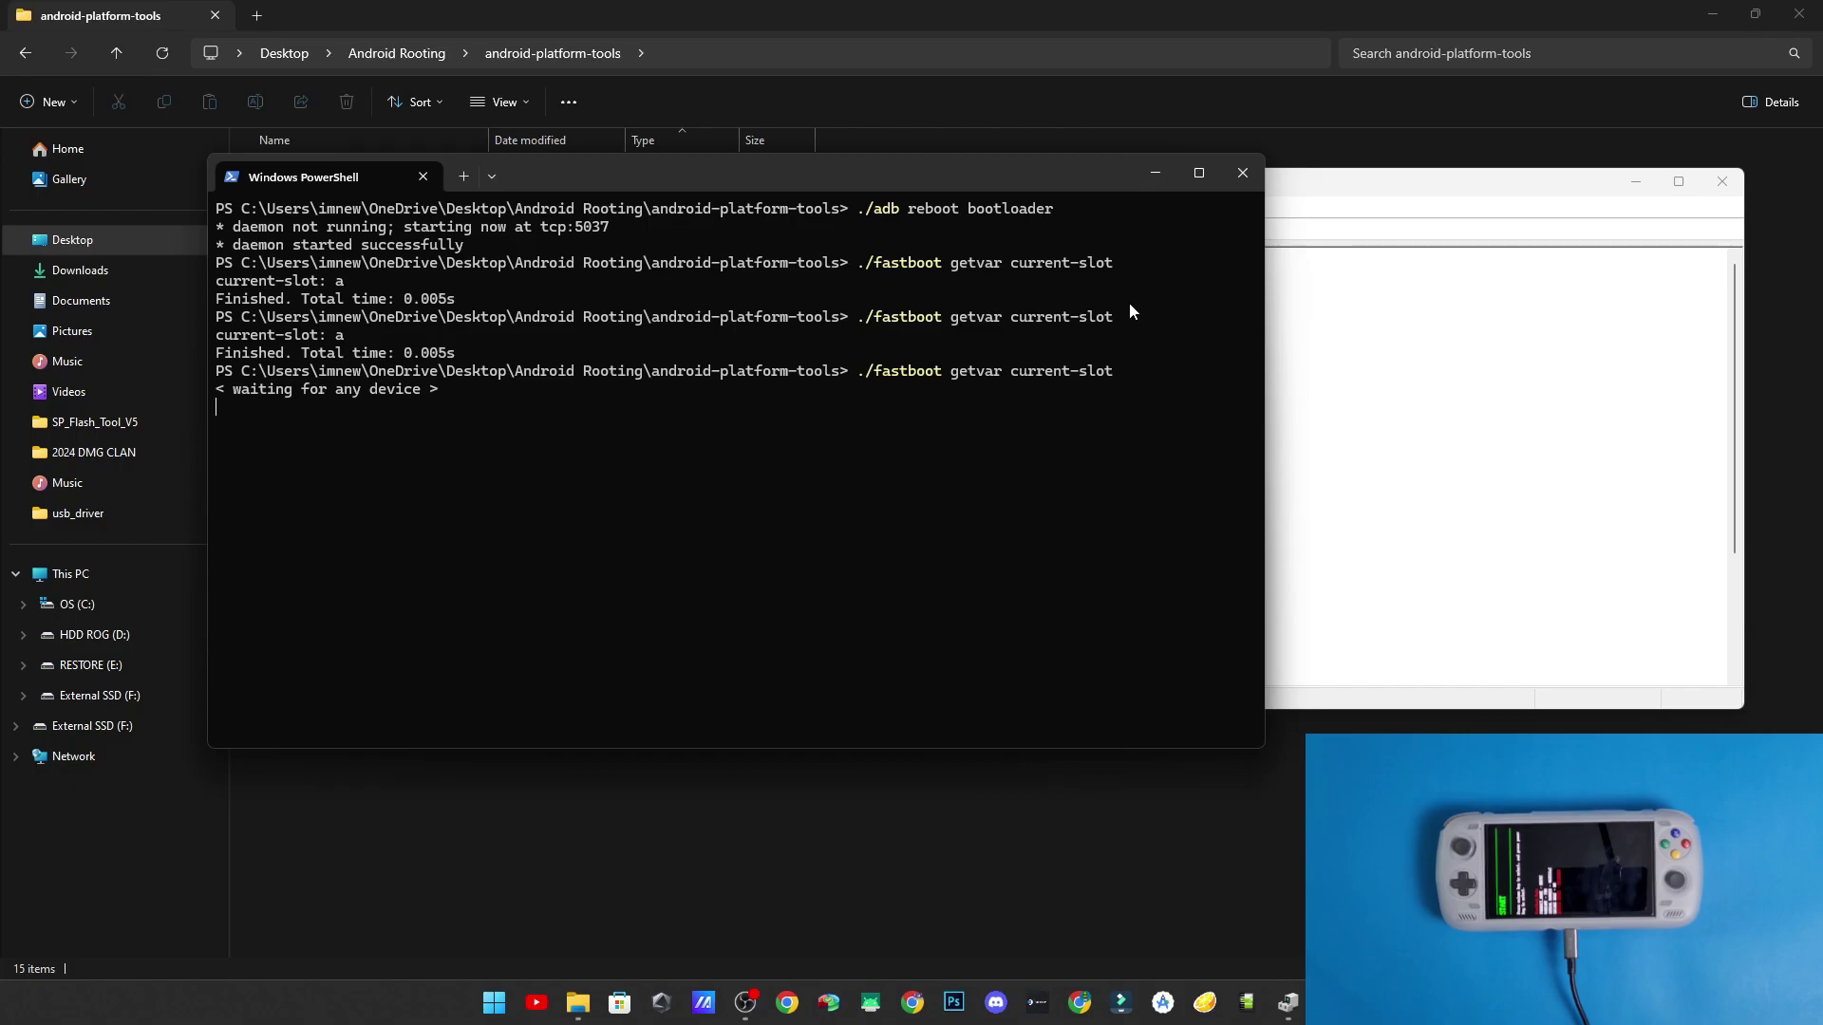
click(1509, 319)
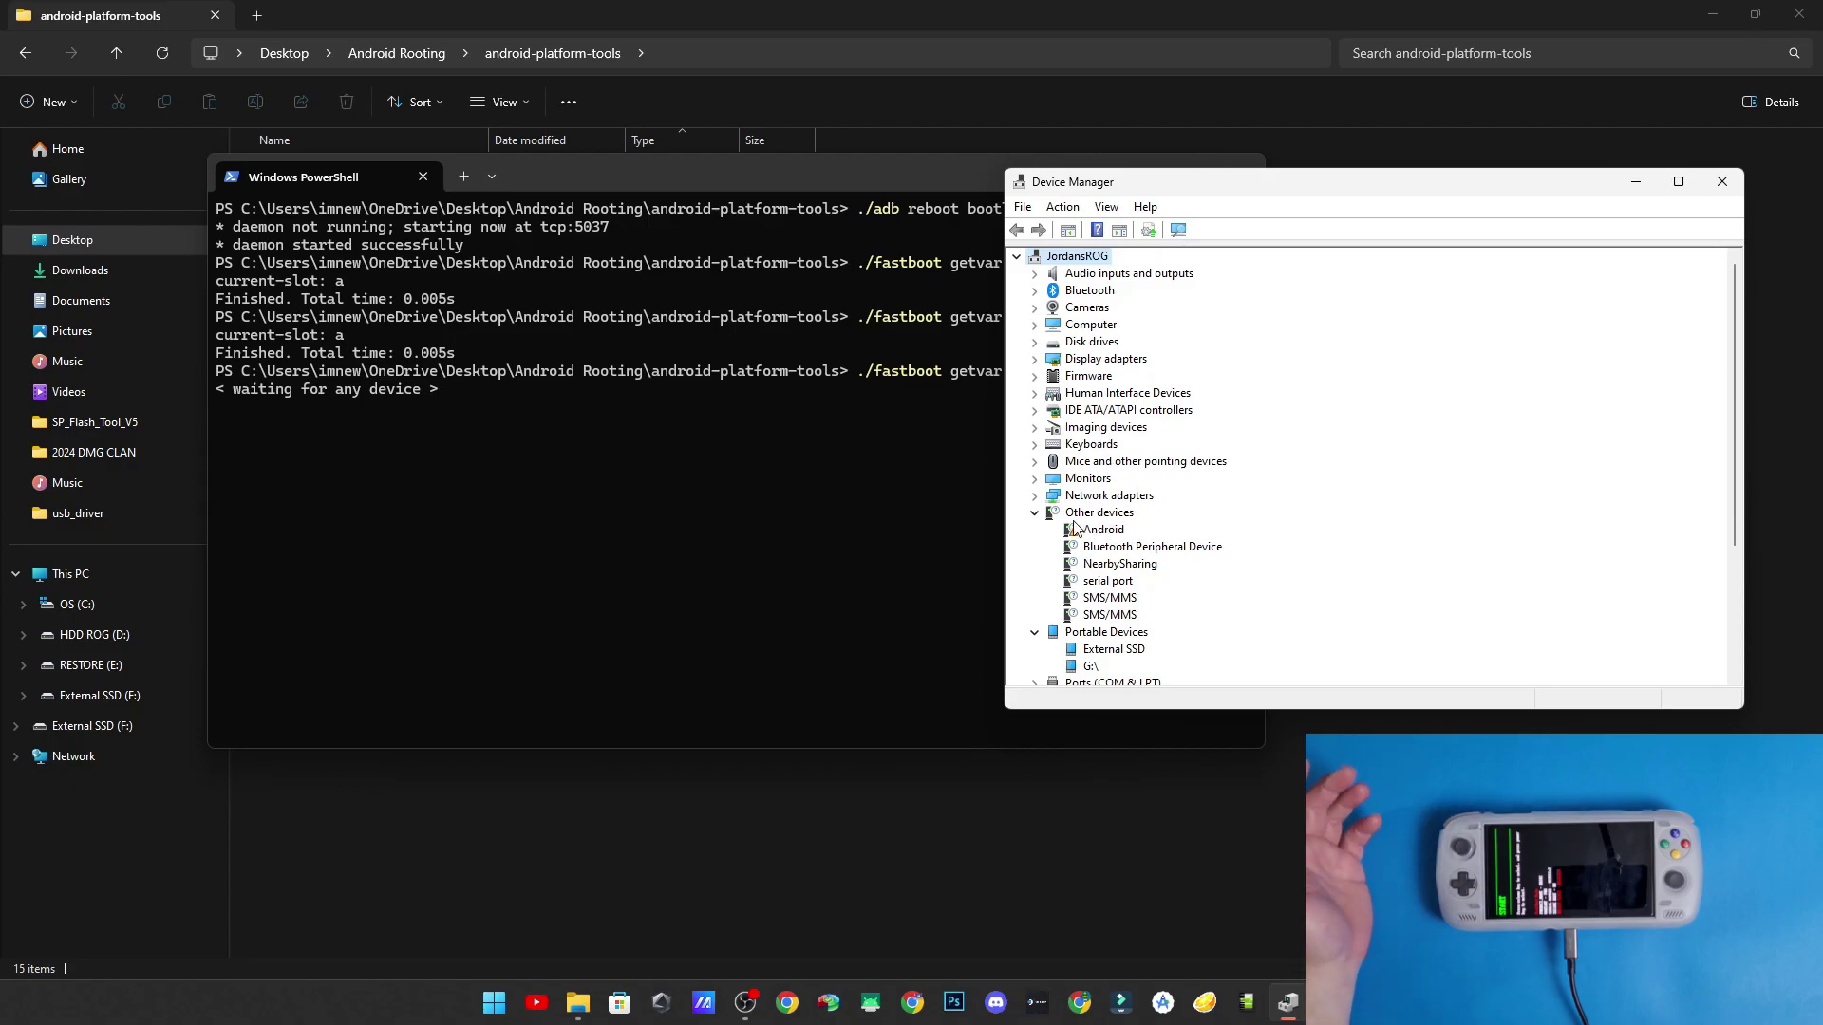
- Start a driver update for the unrecognised Android device, picking from the available driver list
click(1080, 534)
right_click(1079, 538)
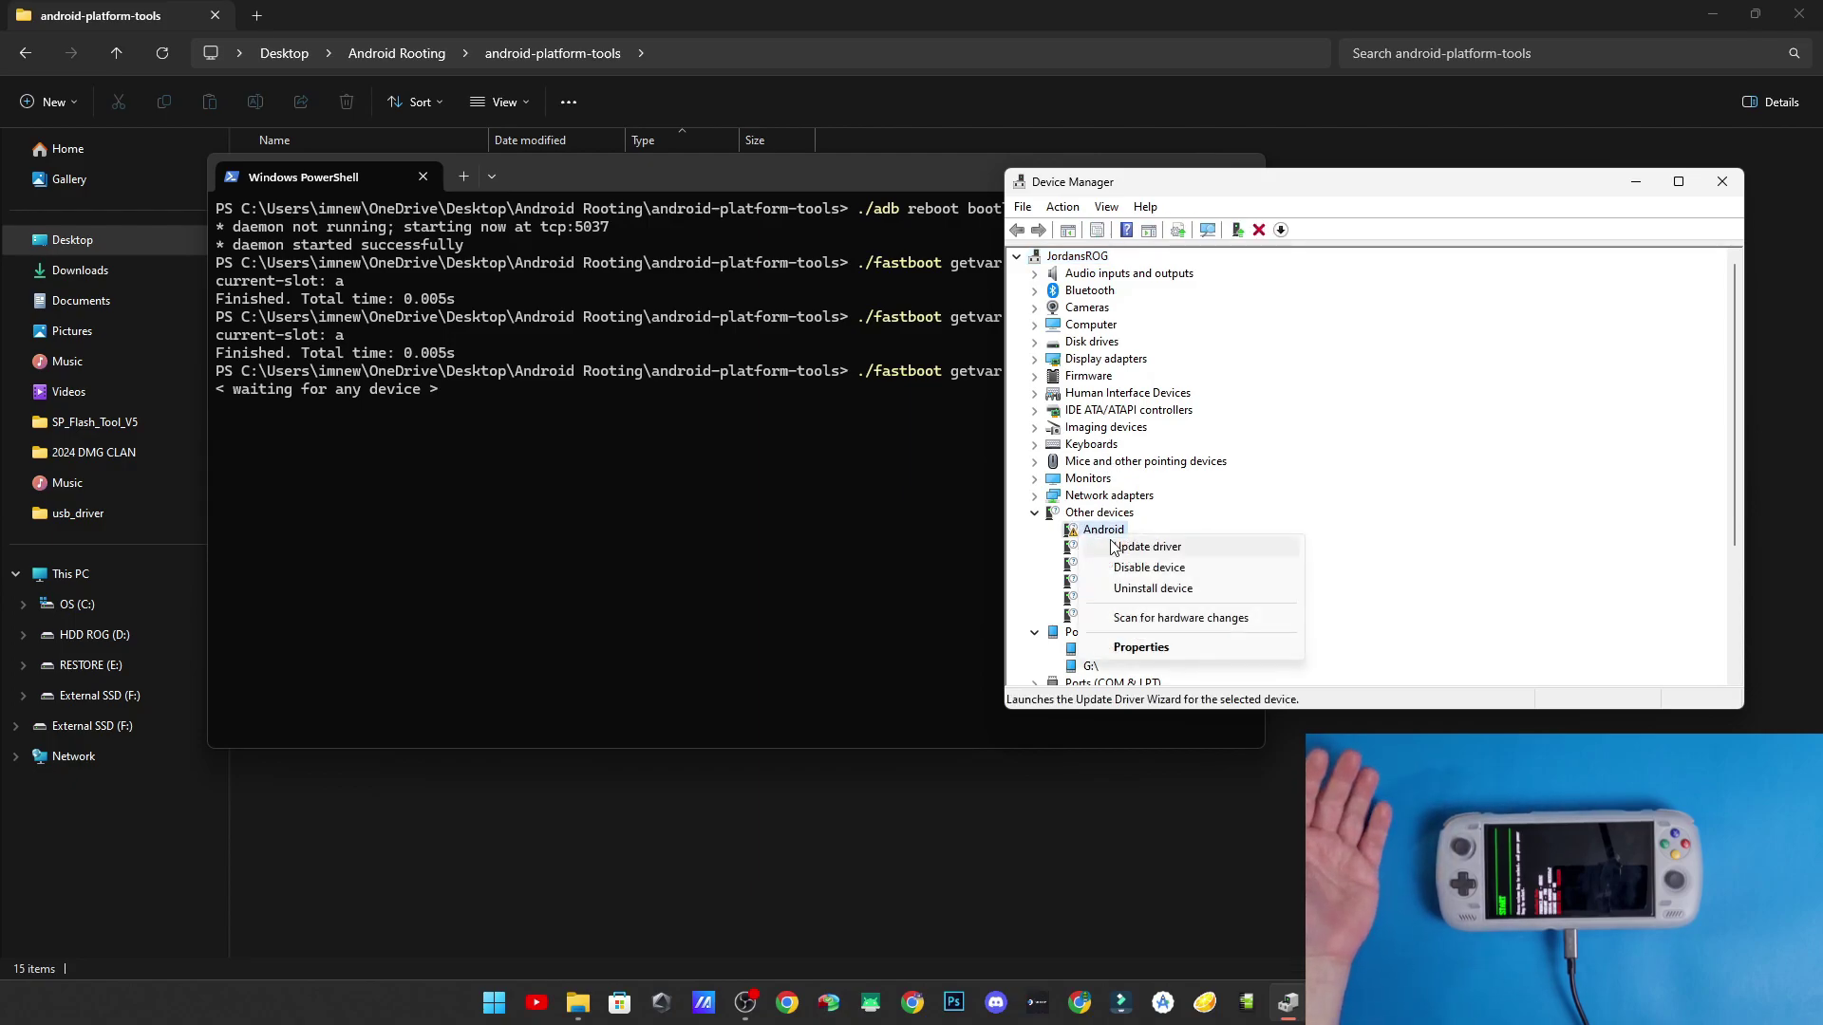
click(1140, 548)
click(1160, 513)
click(1161, 532)
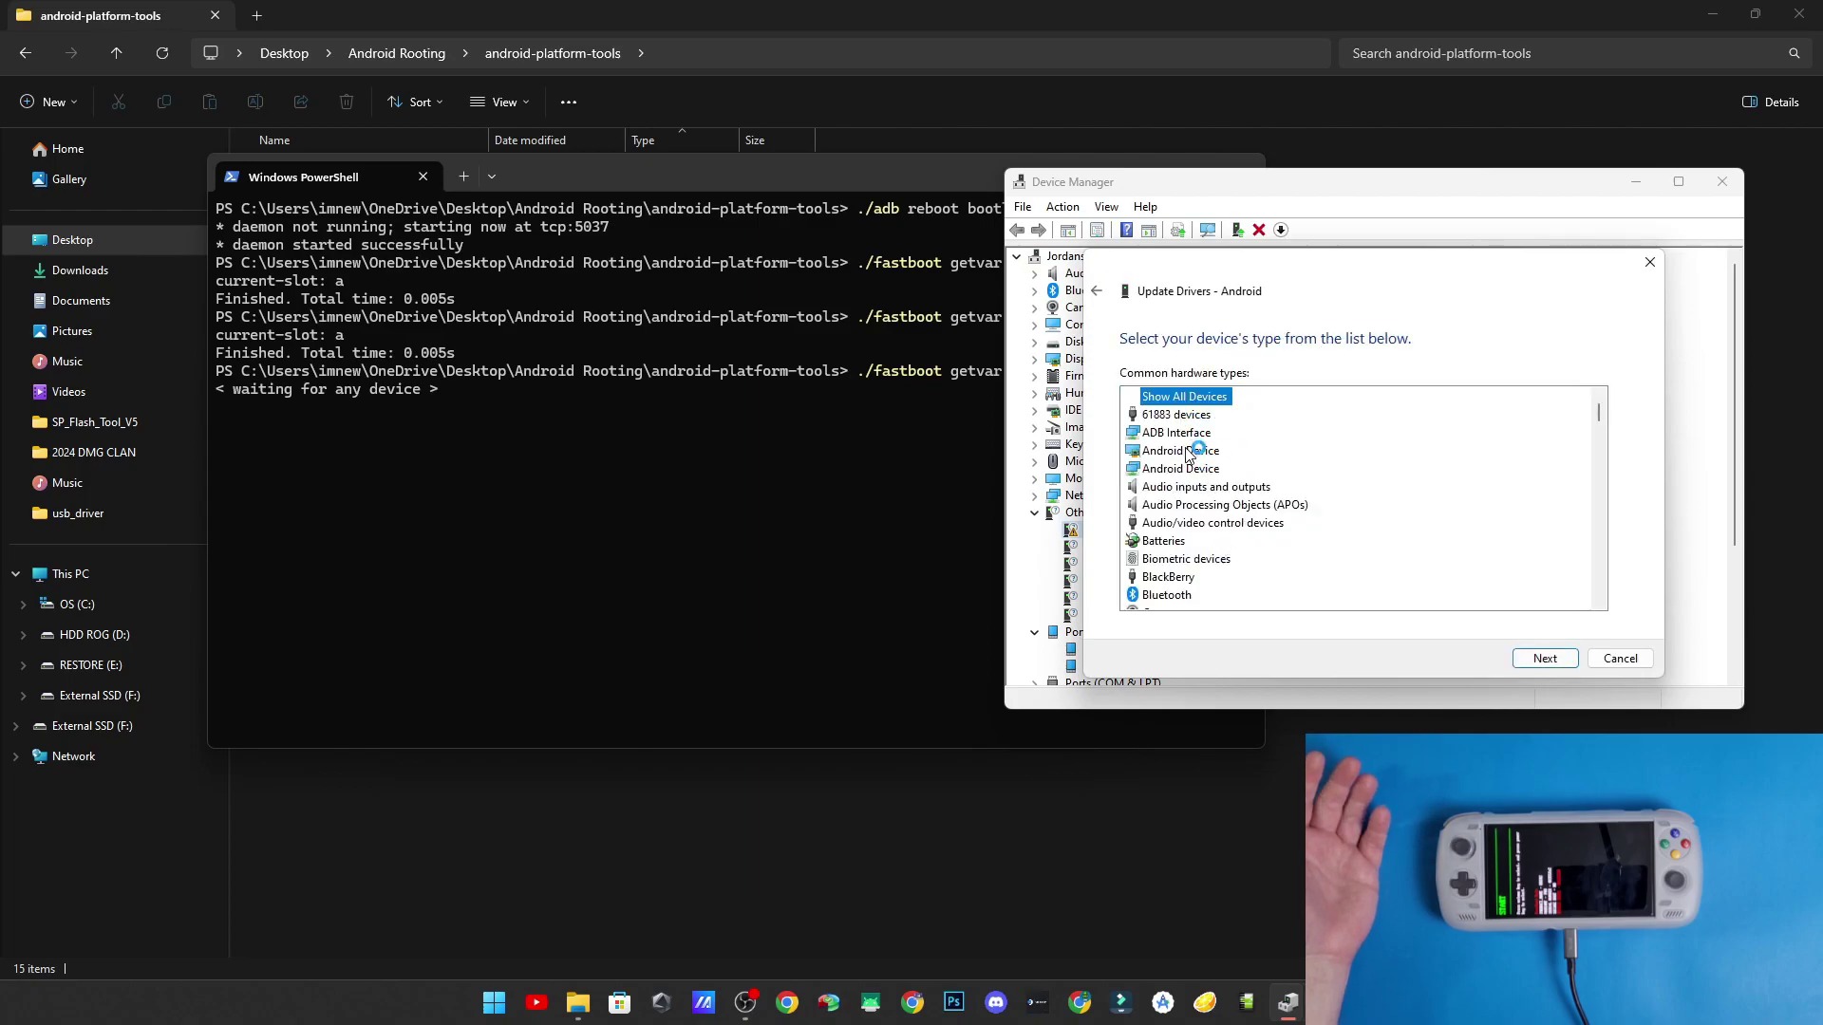
- Set the hardware type to Android Device and bring up the Install From Disk prompt
click(1187, 452)
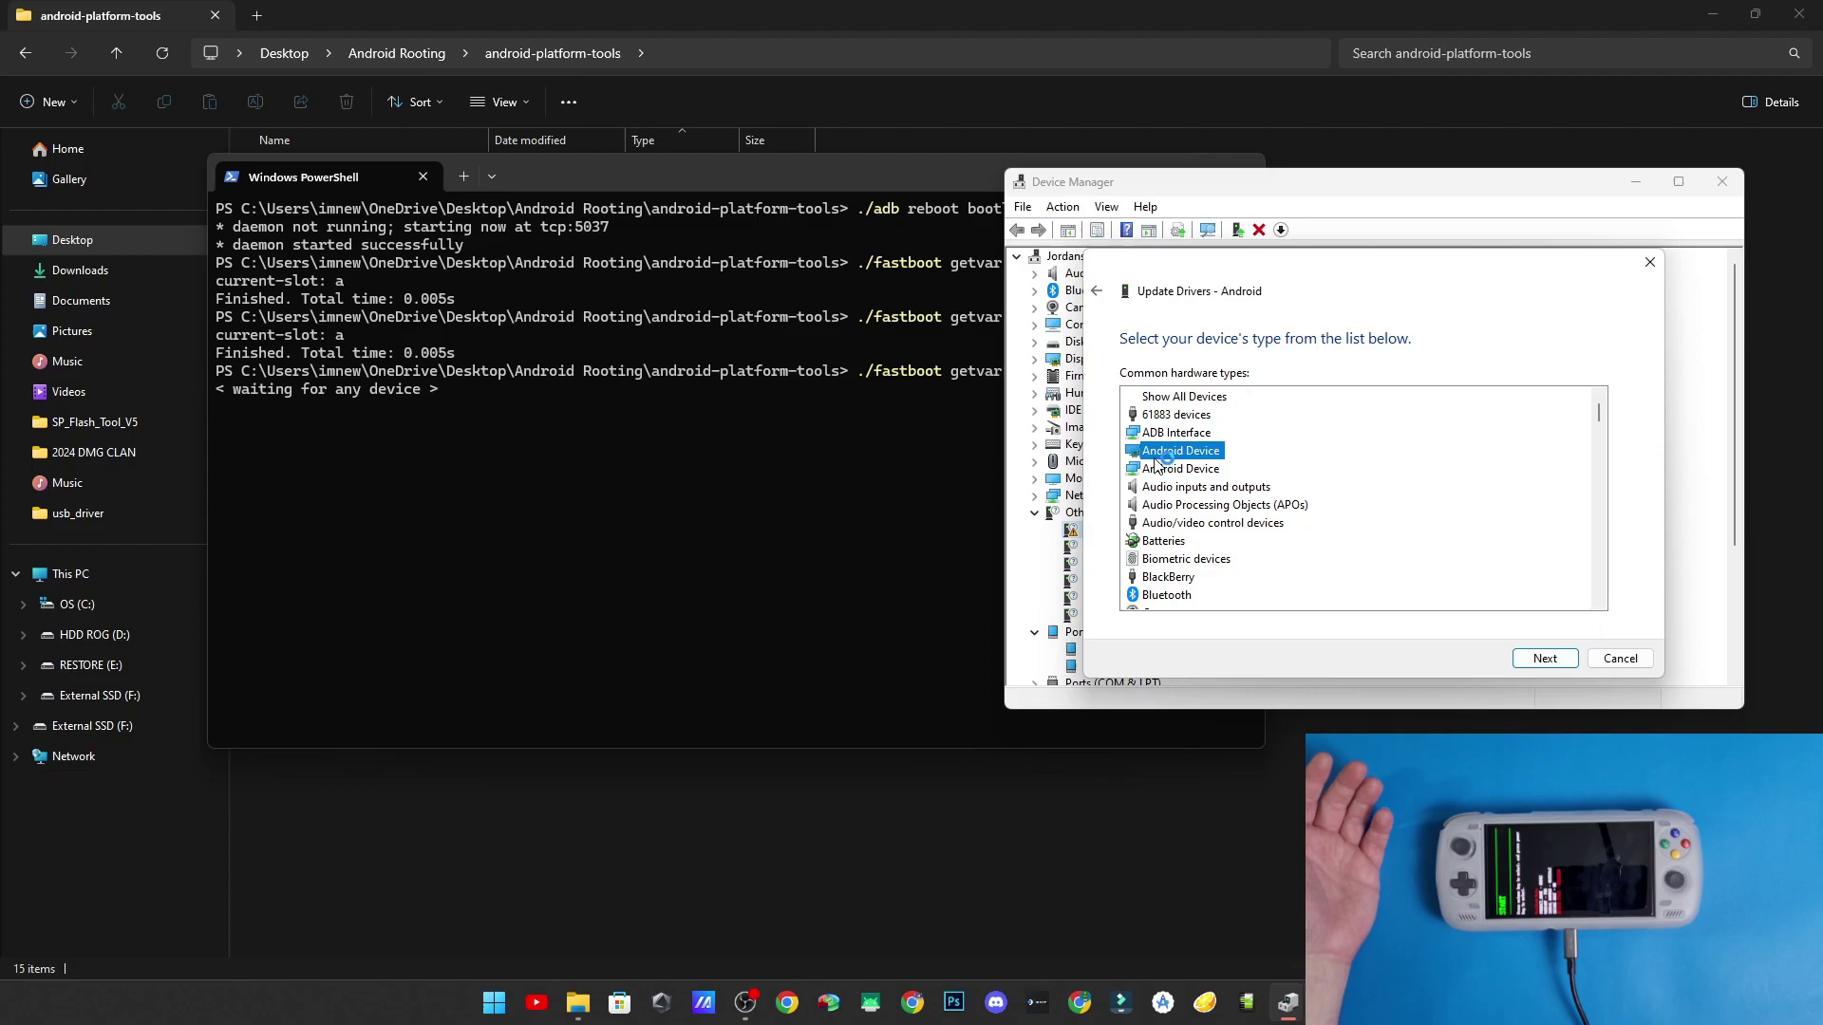
click(1163, 468)
click(1178, 452)
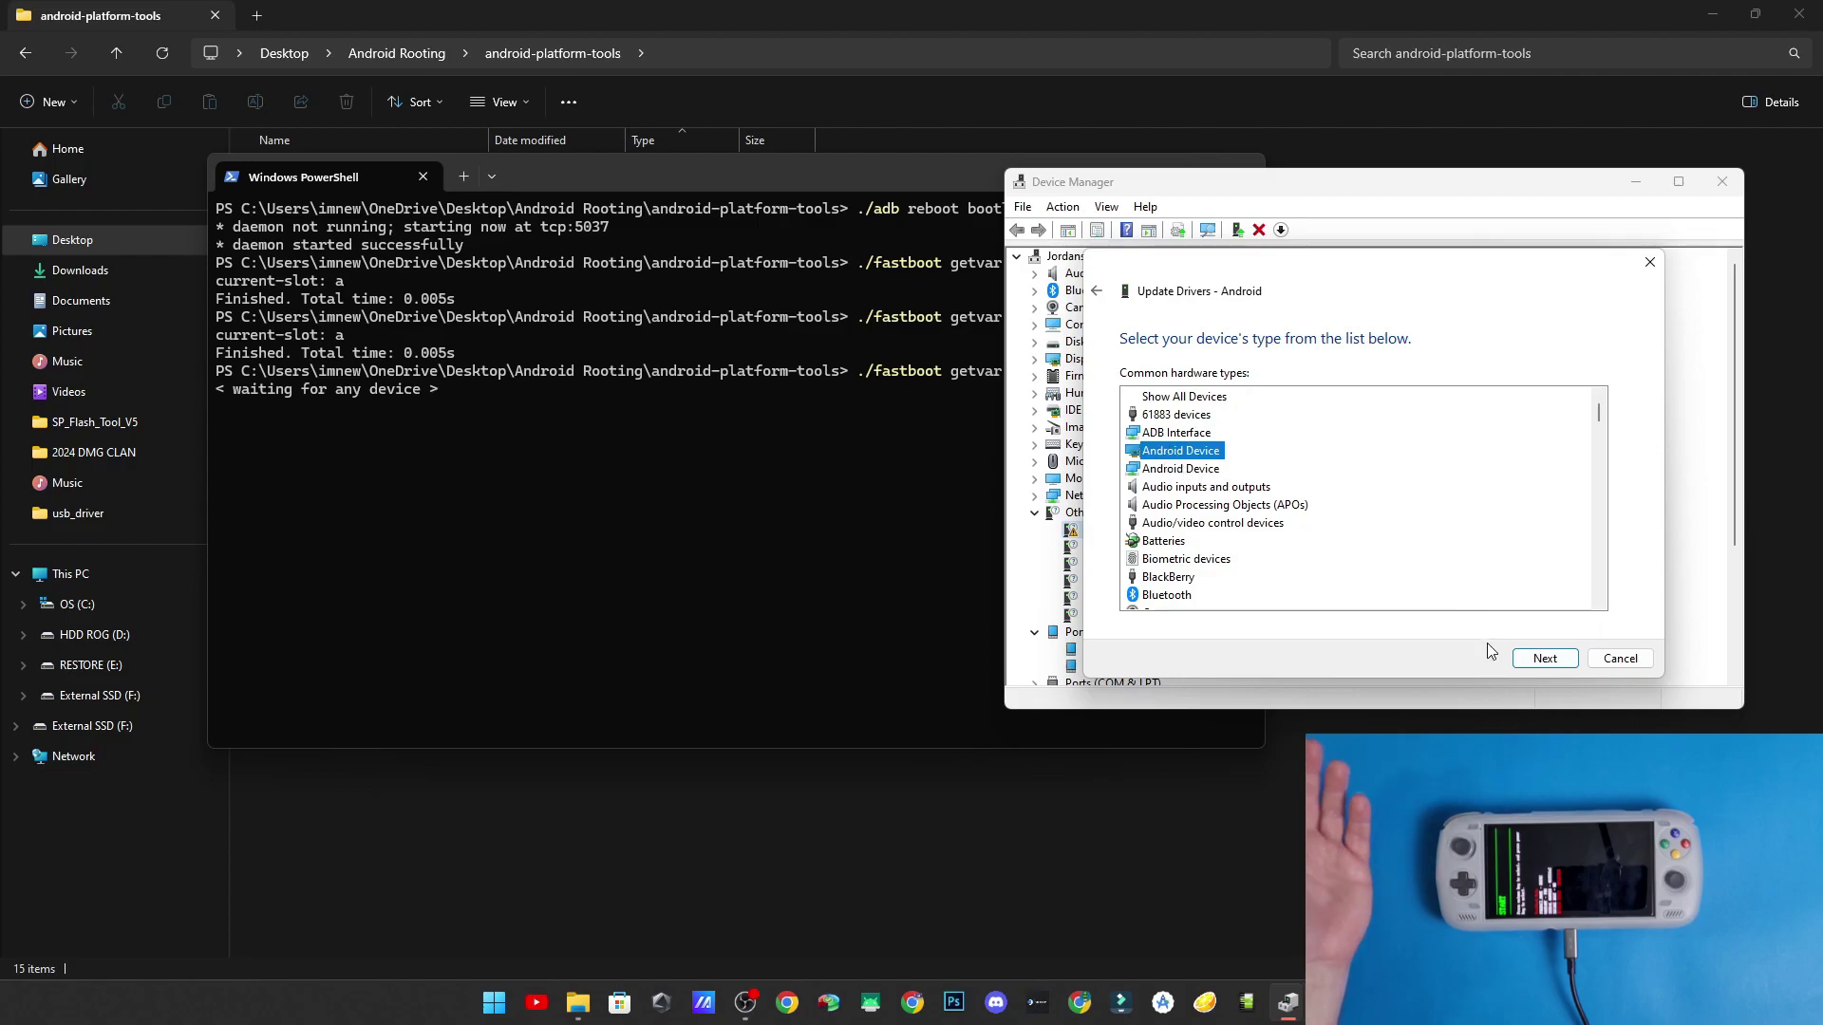
click(1546, 659)
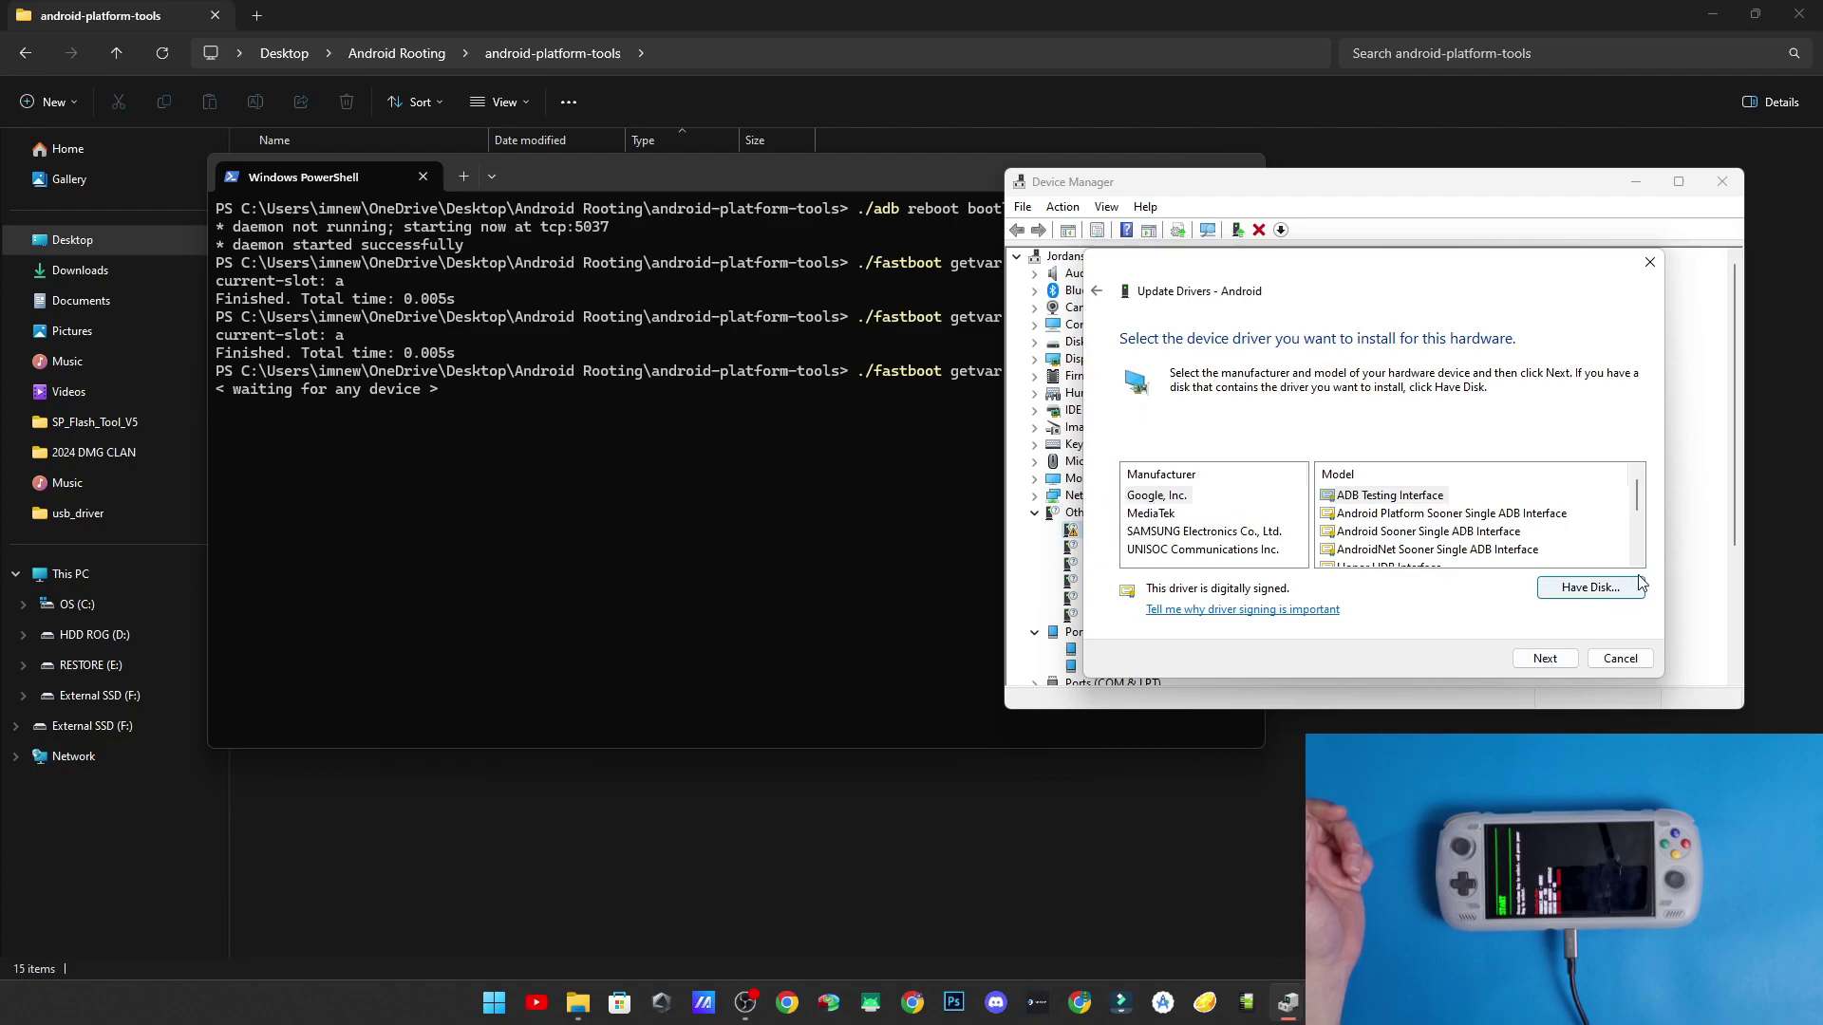
click(1591, 588)
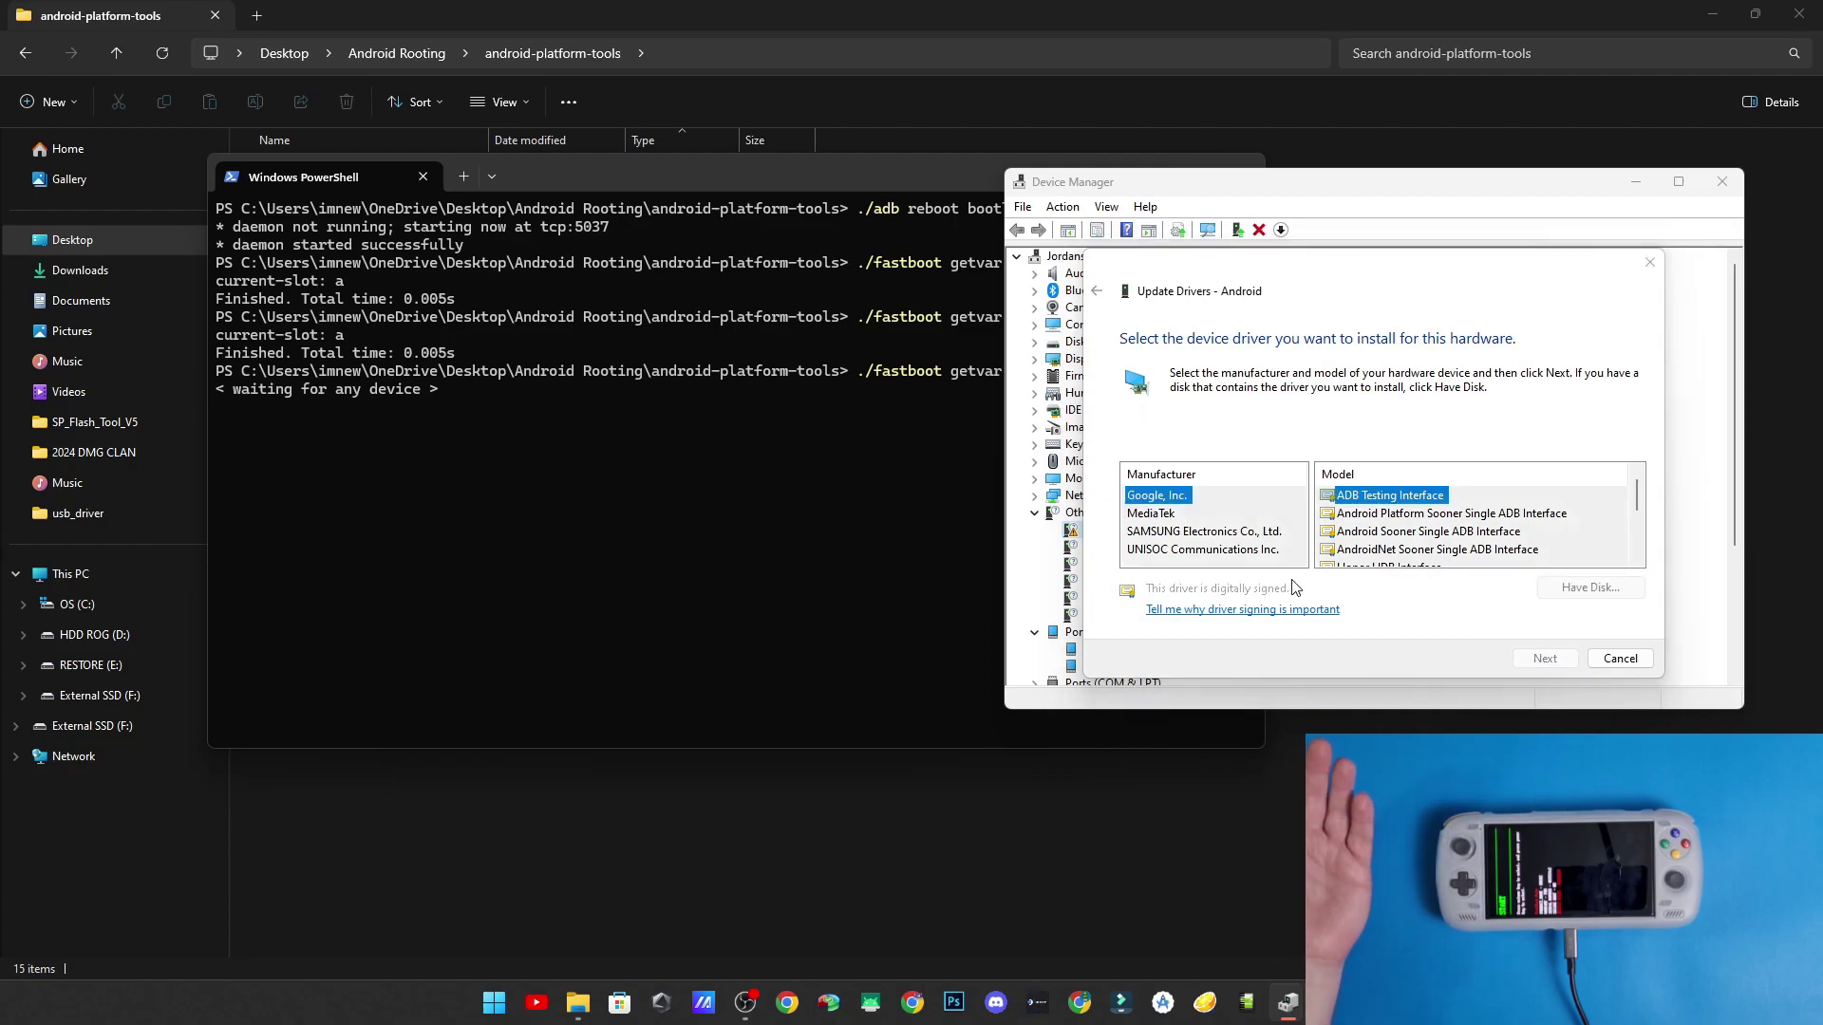
drag(1548, 345, 916, 395)
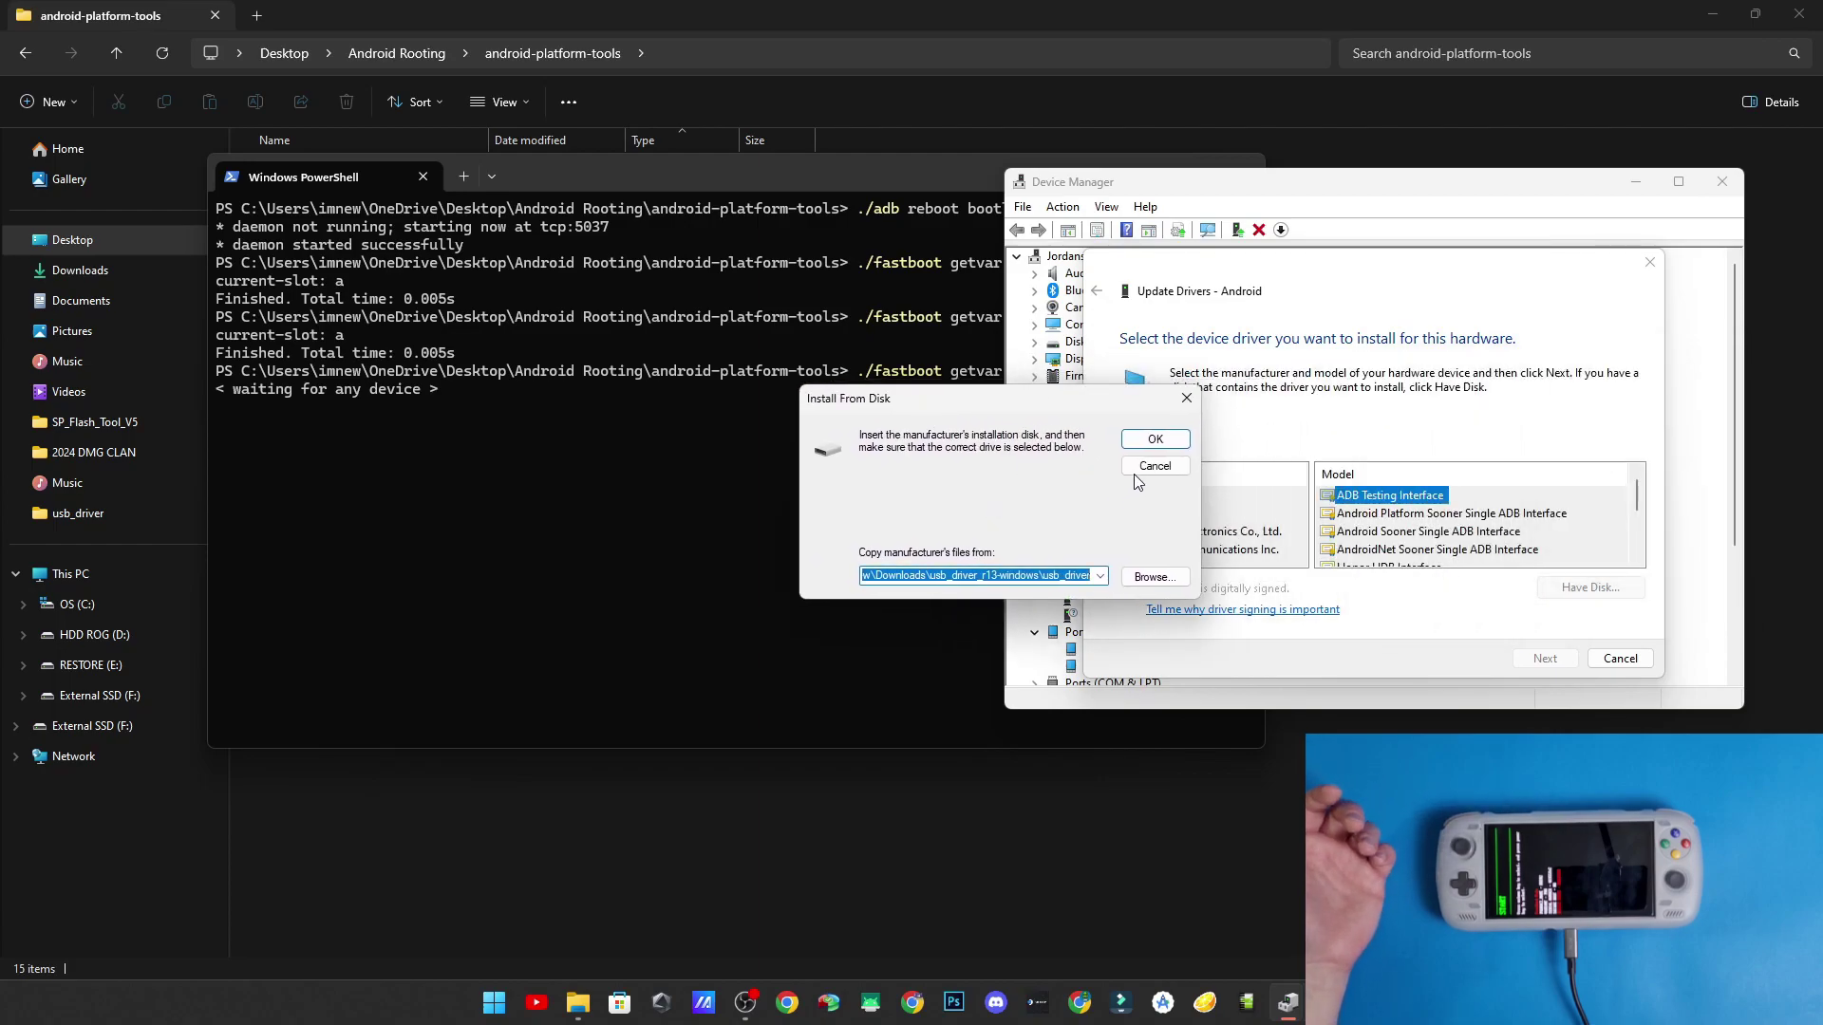
- Point the disk install to android_winusb.inf in the usb_driver folder
click(1155, 577)
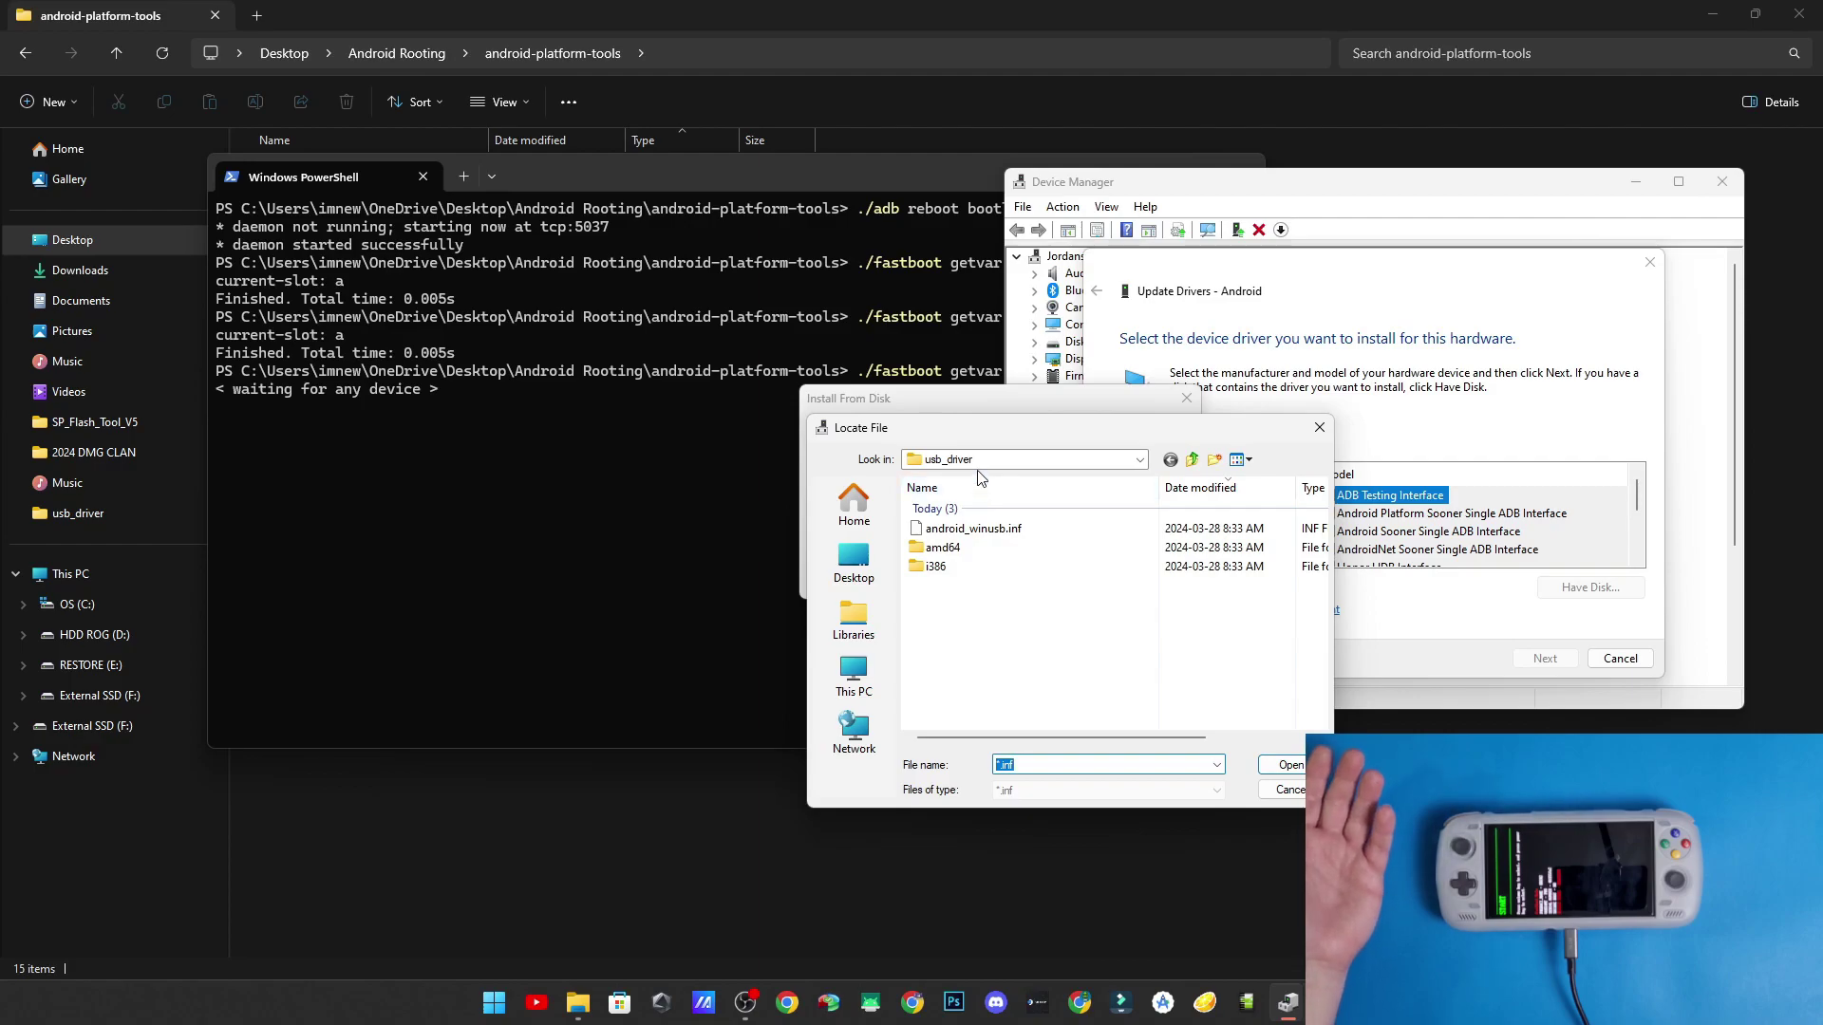
click(1023, 536)
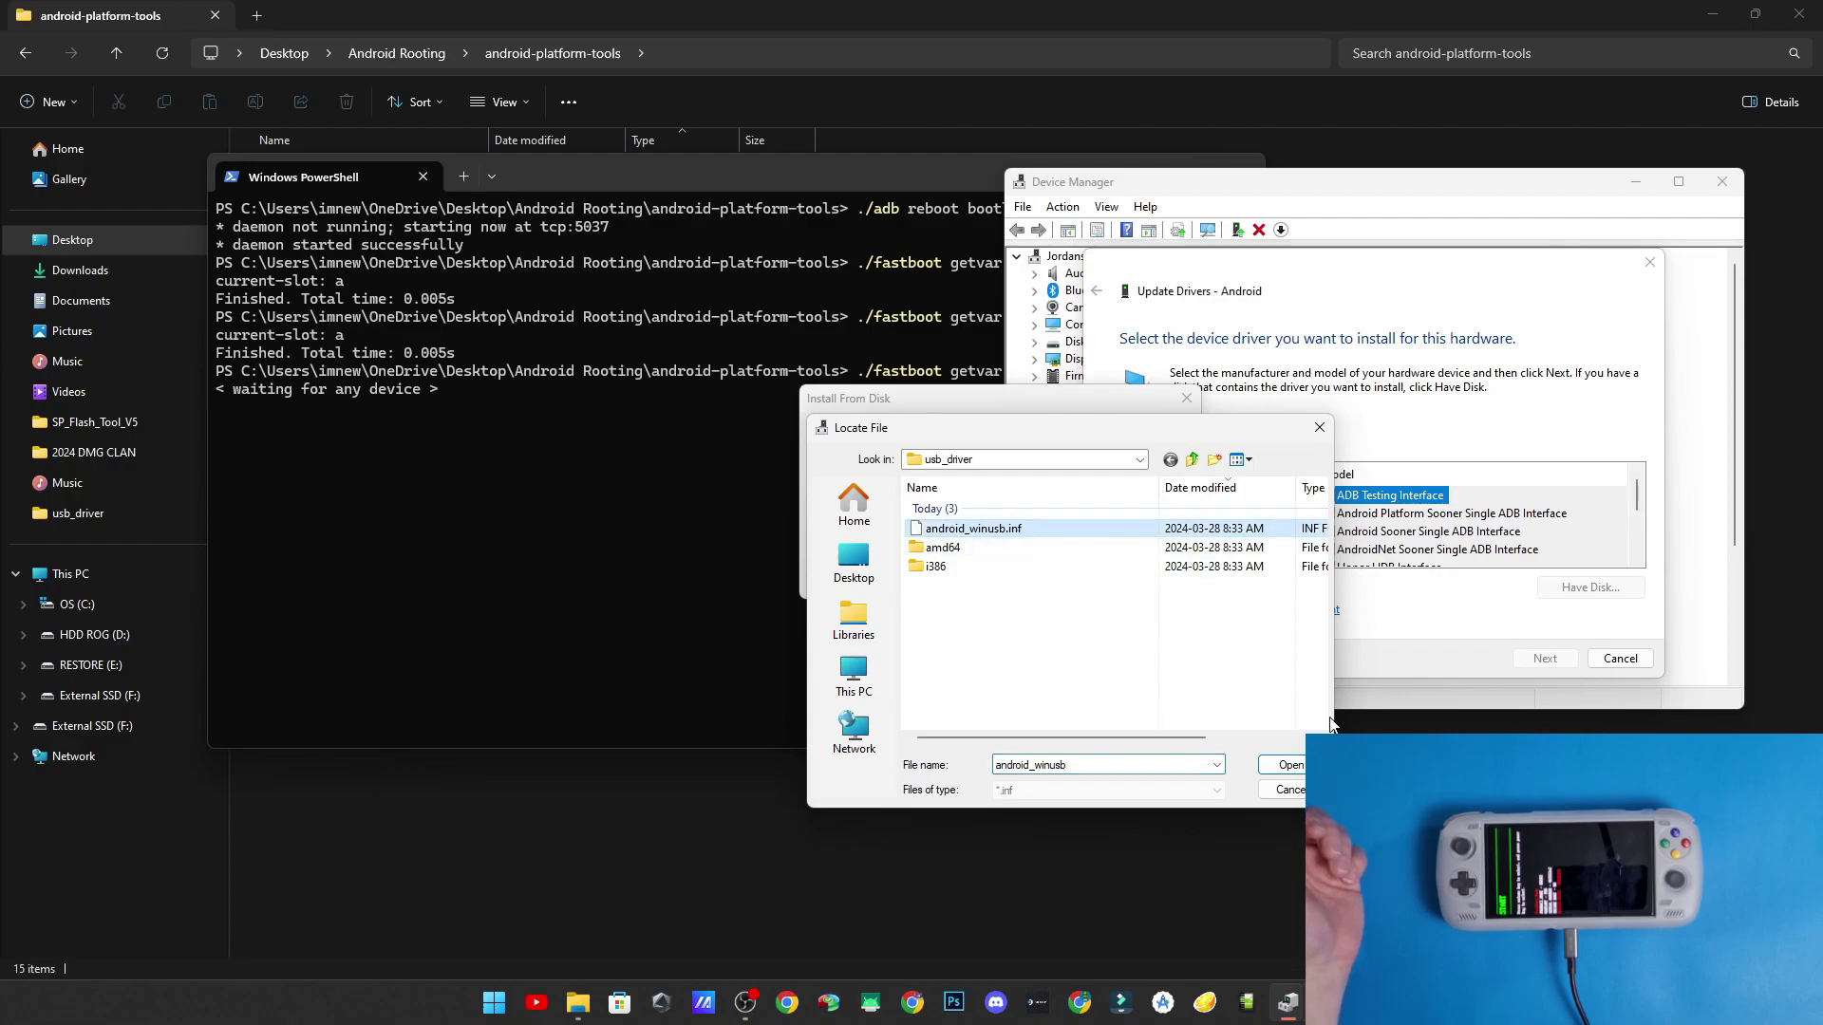
click(1286, 775)
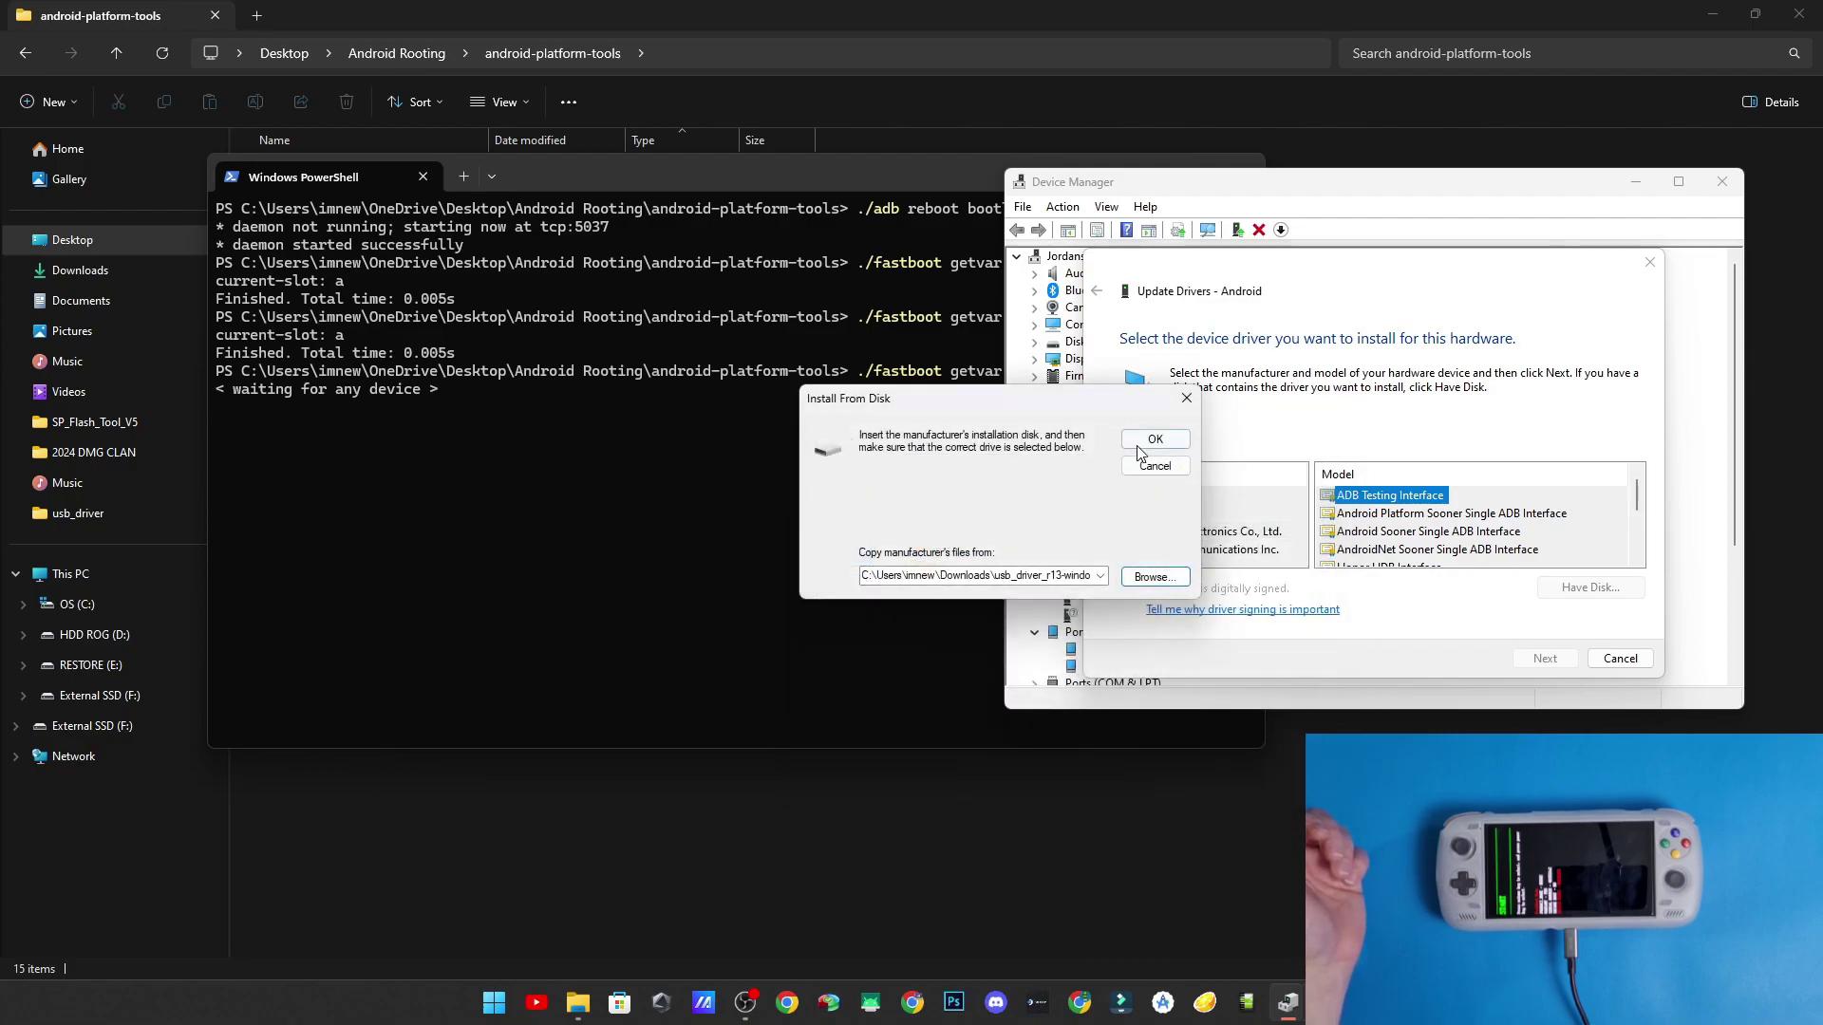
click(1155, 440)
- Install the Android Bootloader Interface model, accepting the warning, and close the wizard
click(1264, 517)
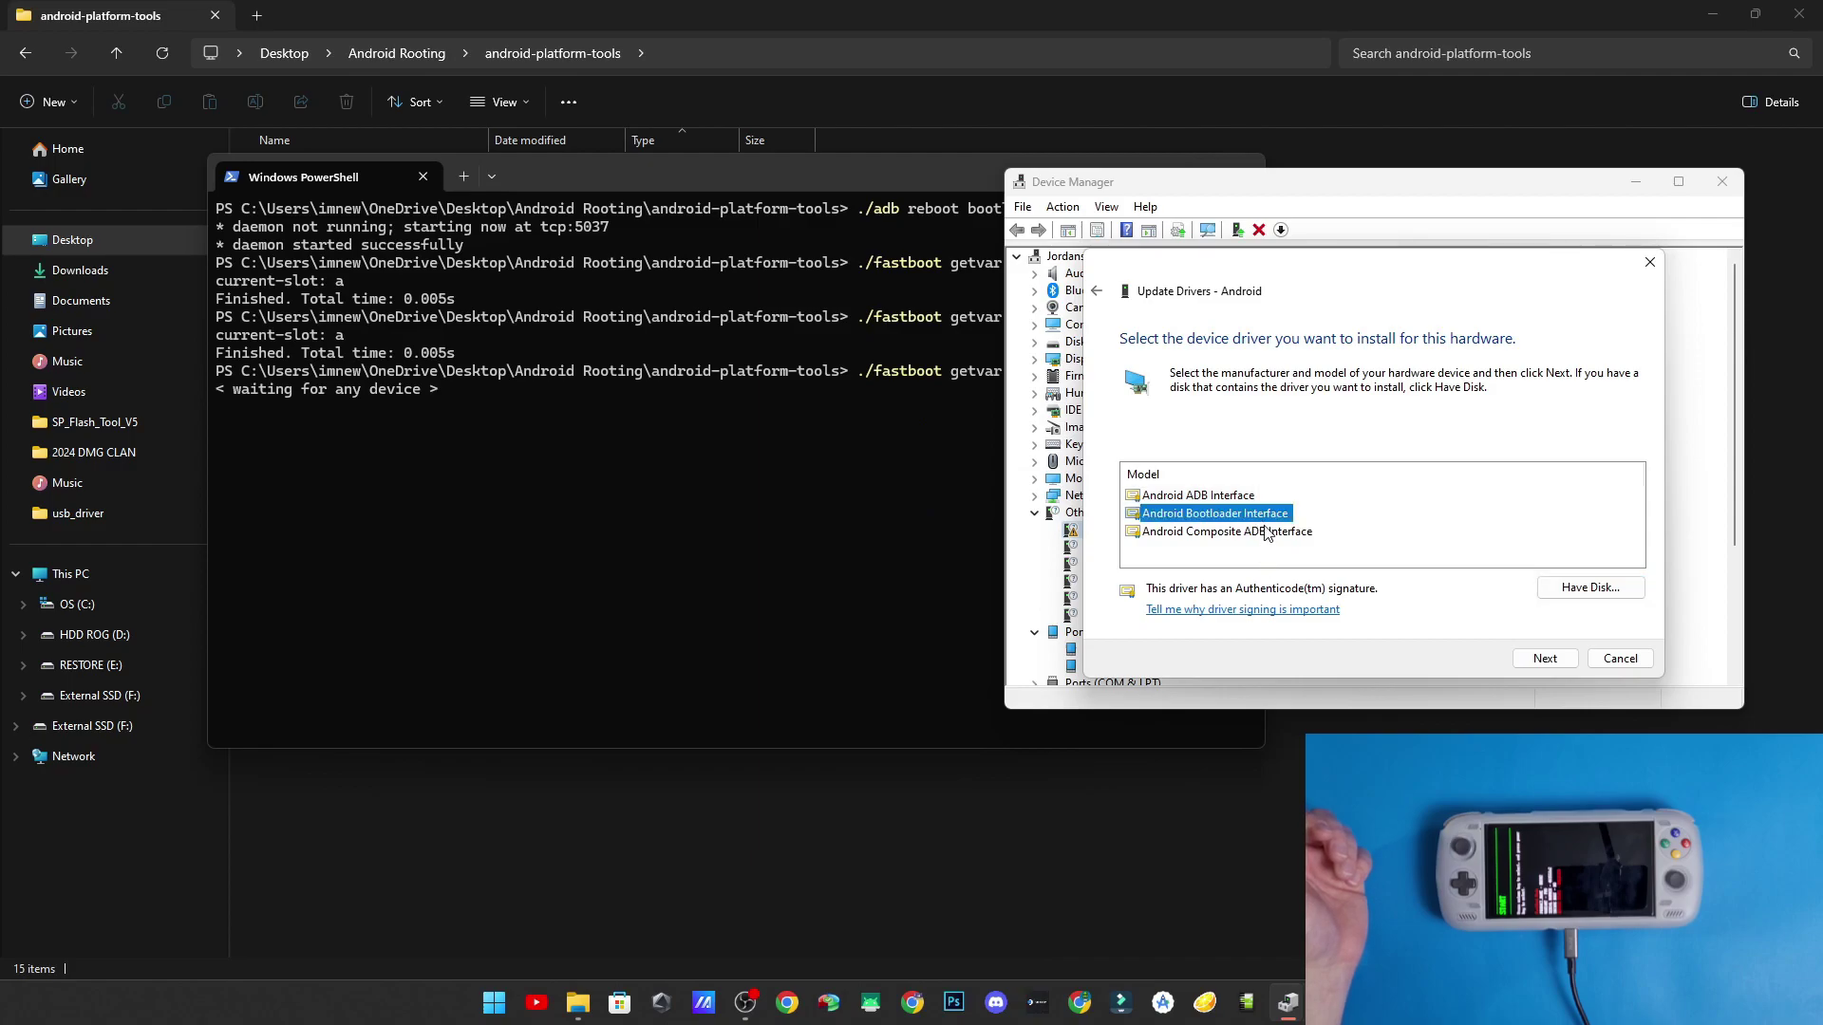
click(1545, 658)
click(991, 605)
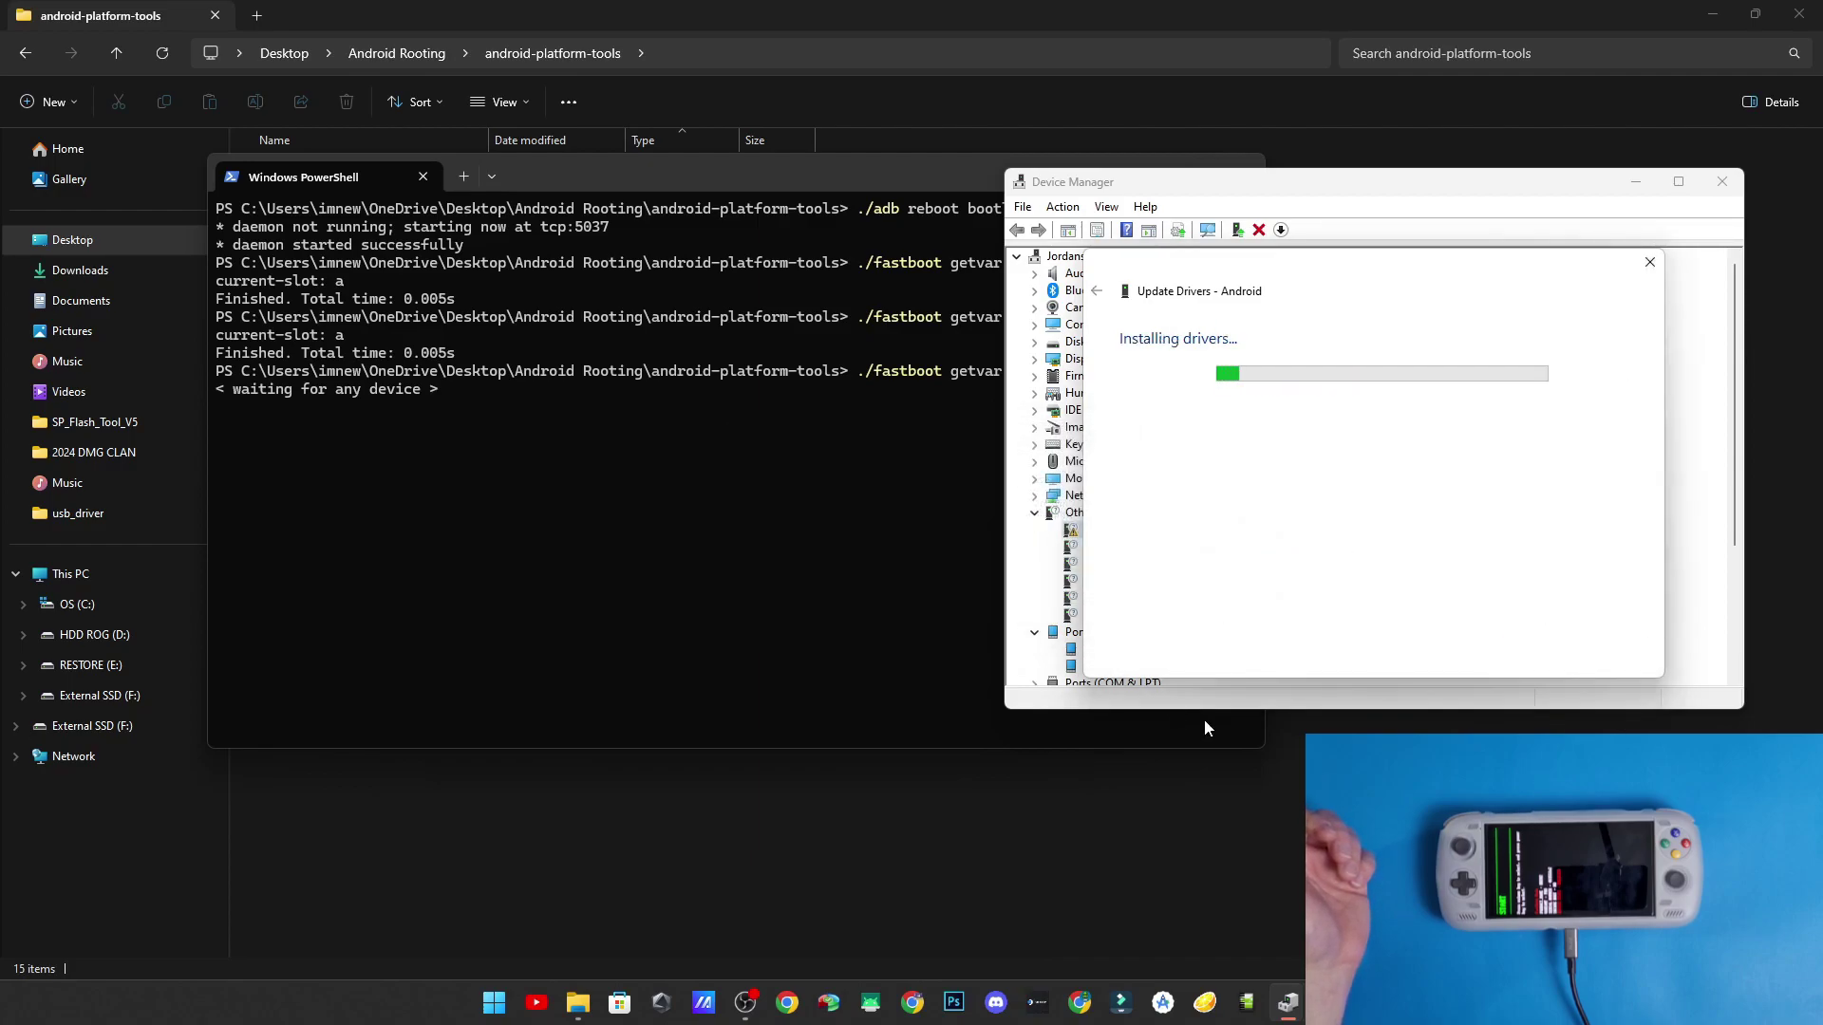
click(1650, 261)
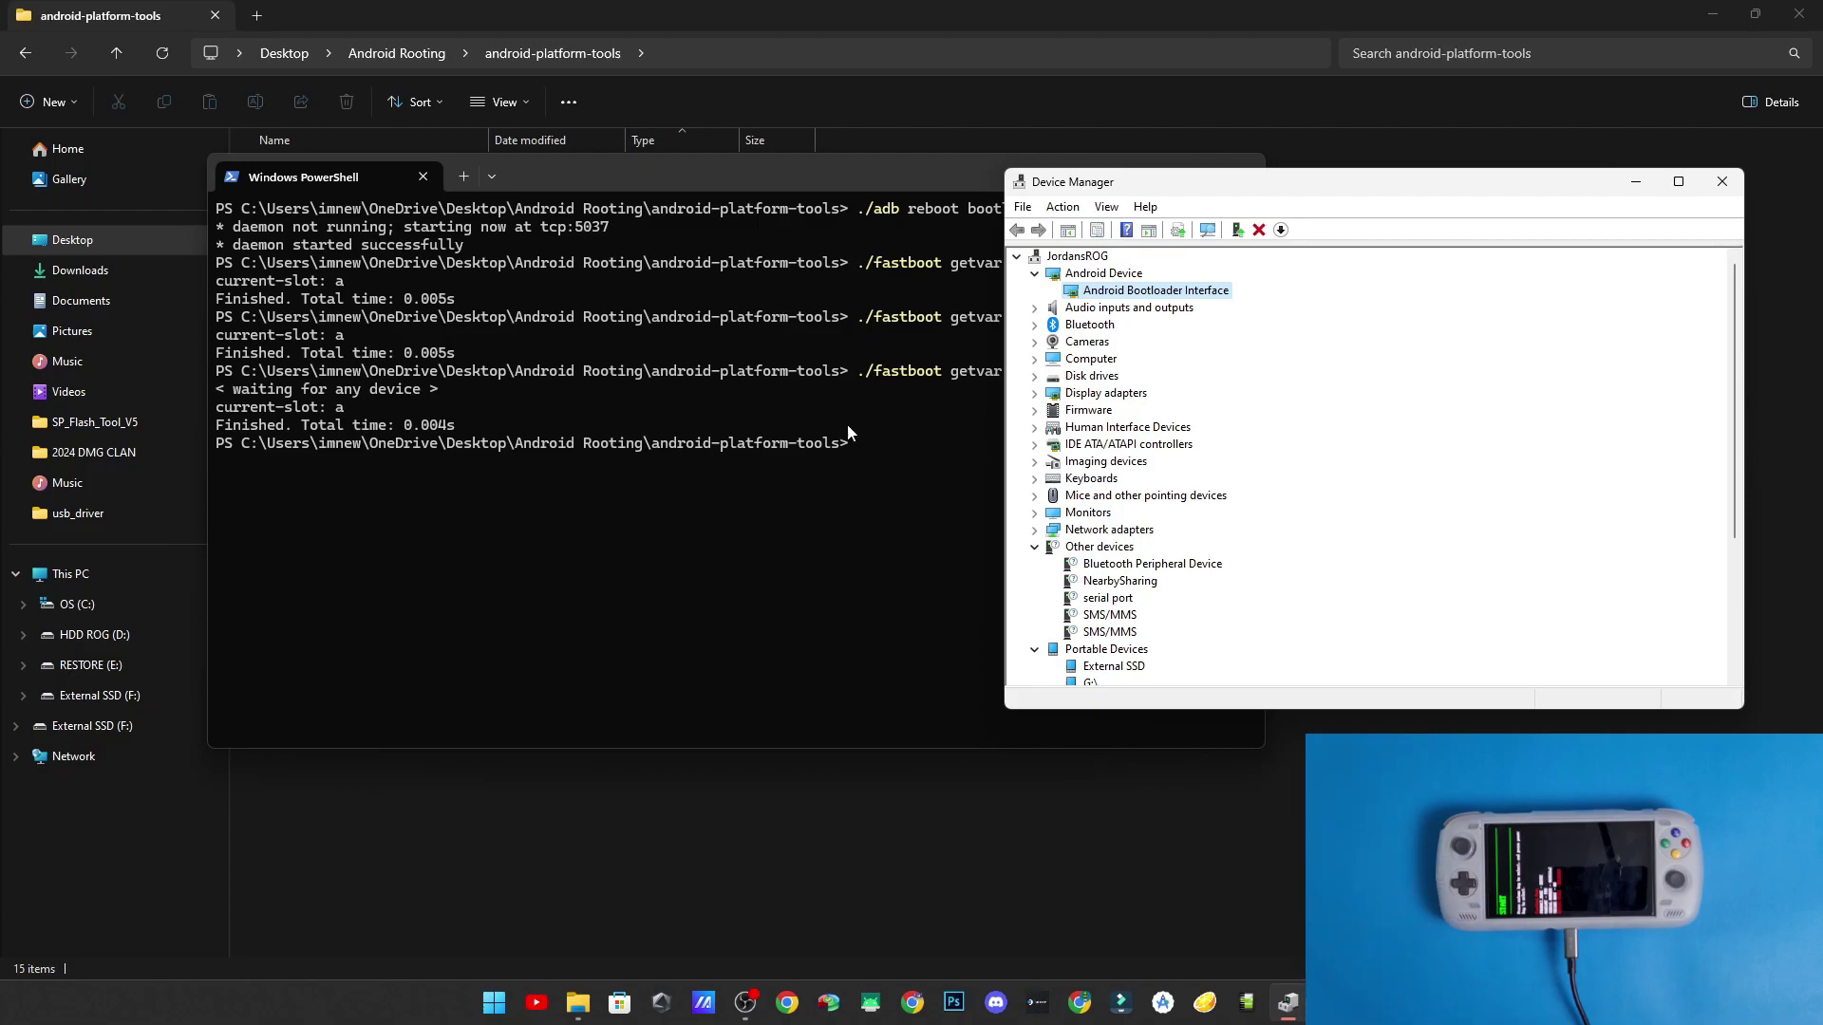
click(873, 447)
- Run ./fastboot reboot to restart the handheld, getting Rebooting OKAY
text(./fastboot reboot)
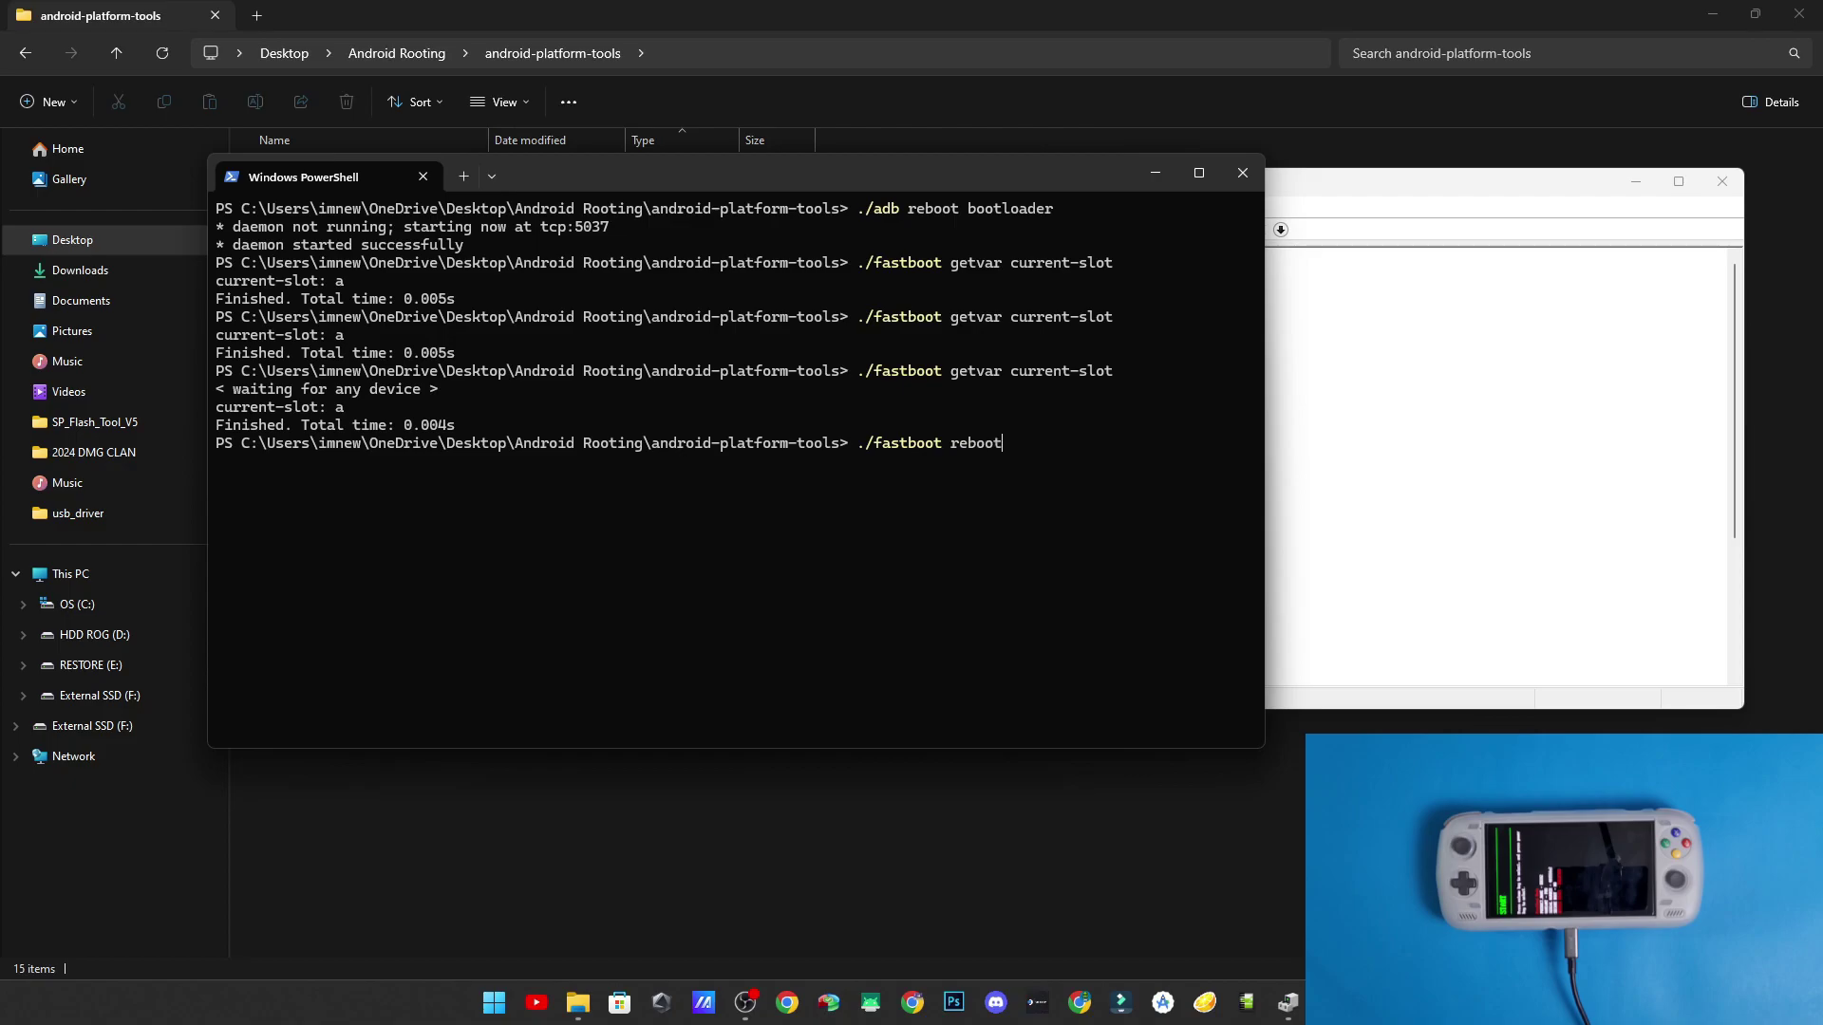
key(Return)
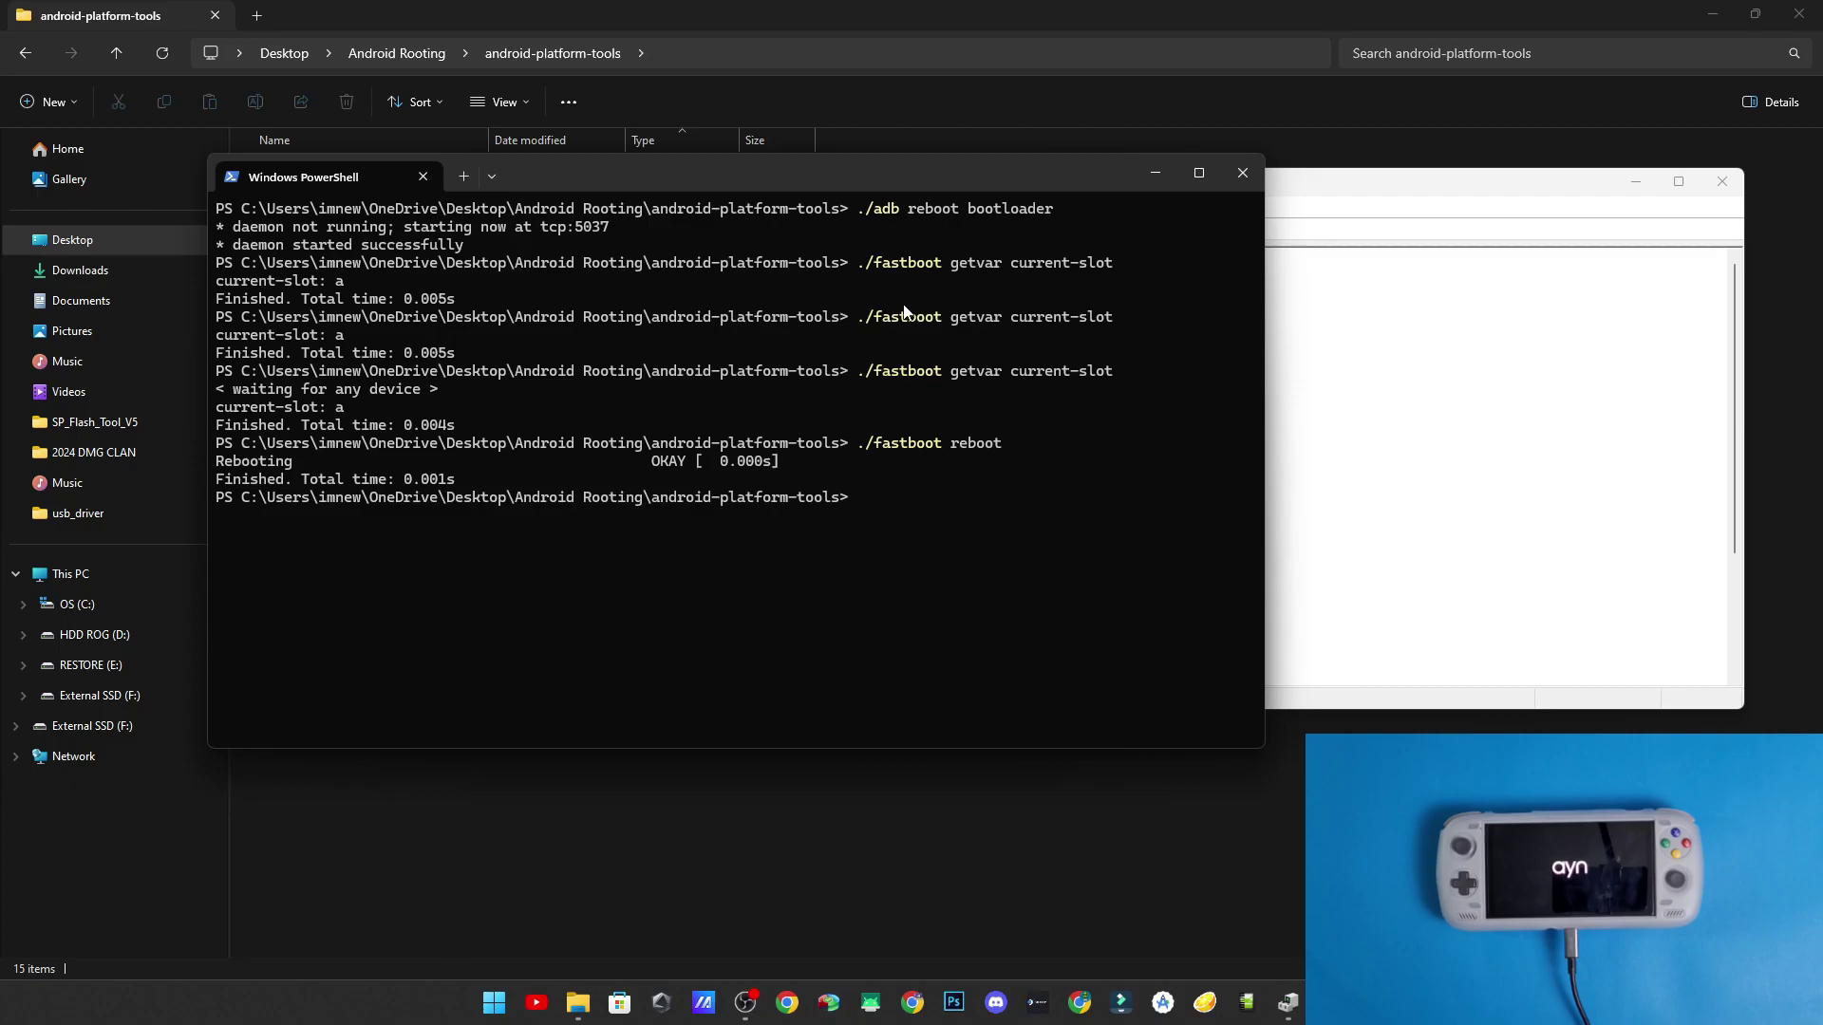
click(1287, 1002)
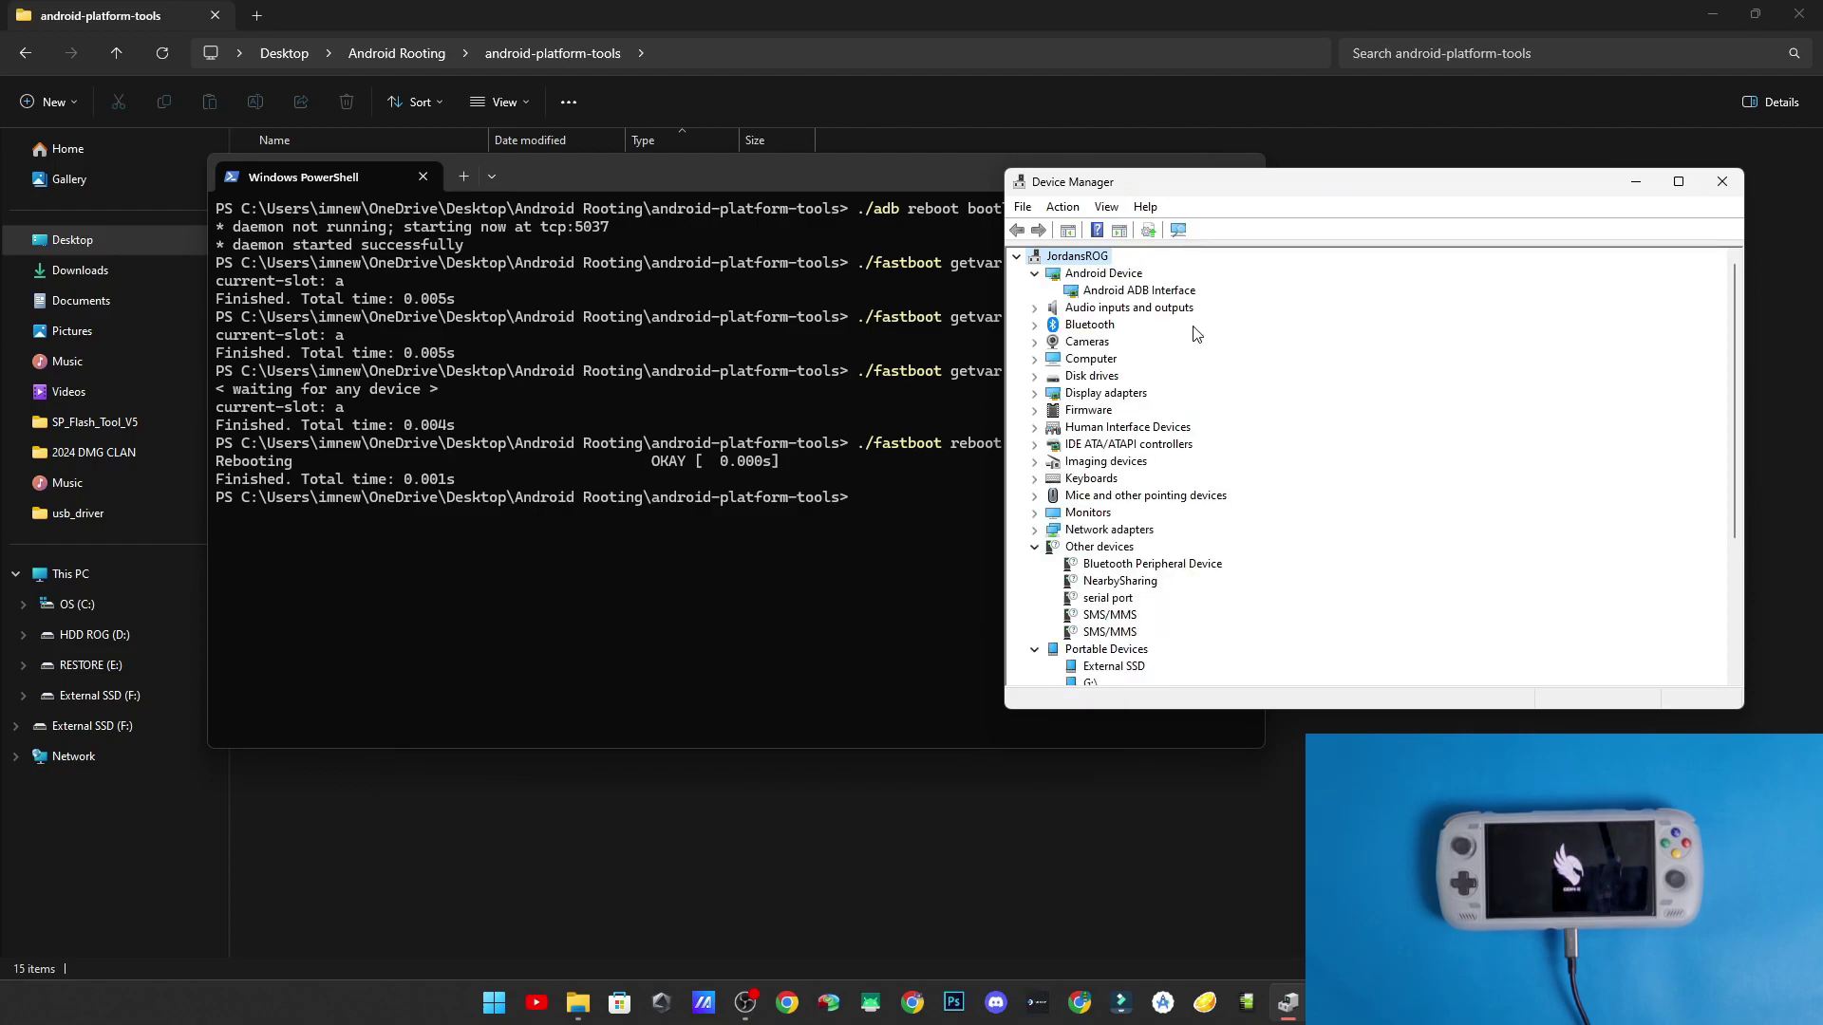
- Confirm the rebooted handheld shows as Android ADB Interface under Android Device
click(1115, 275)
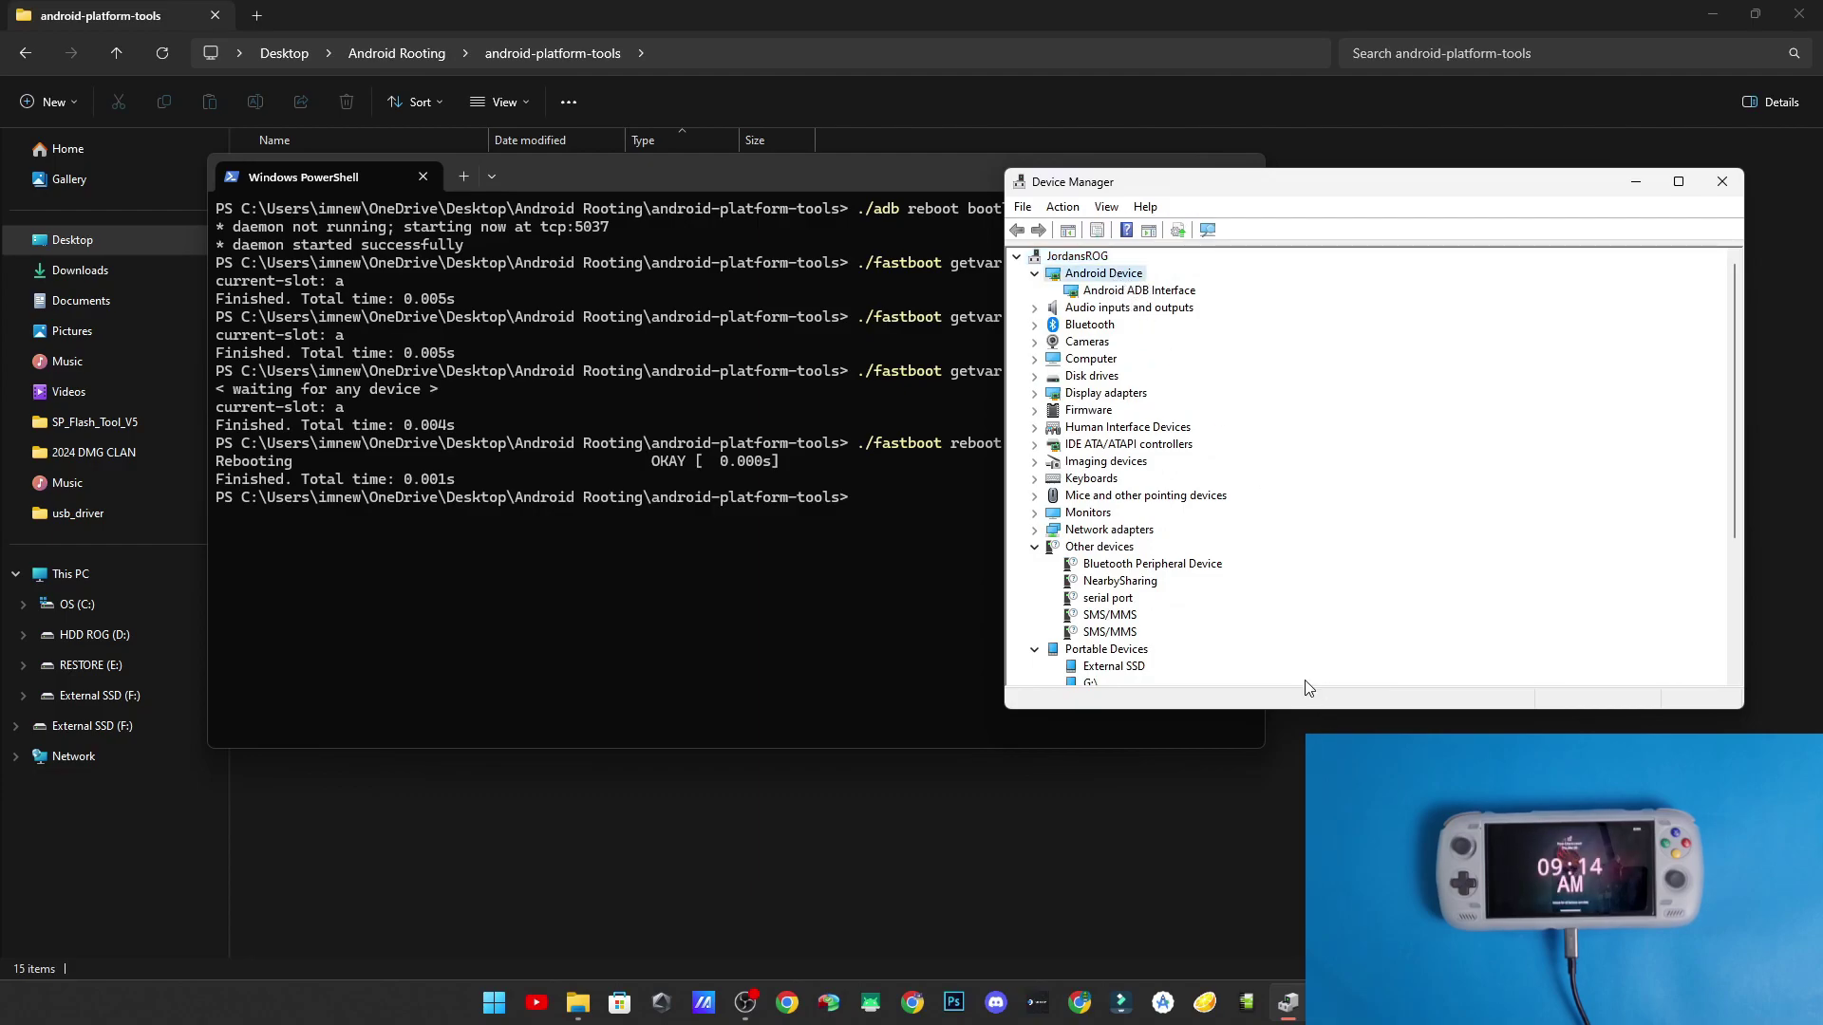
scroll(1237, 598, down, 4)
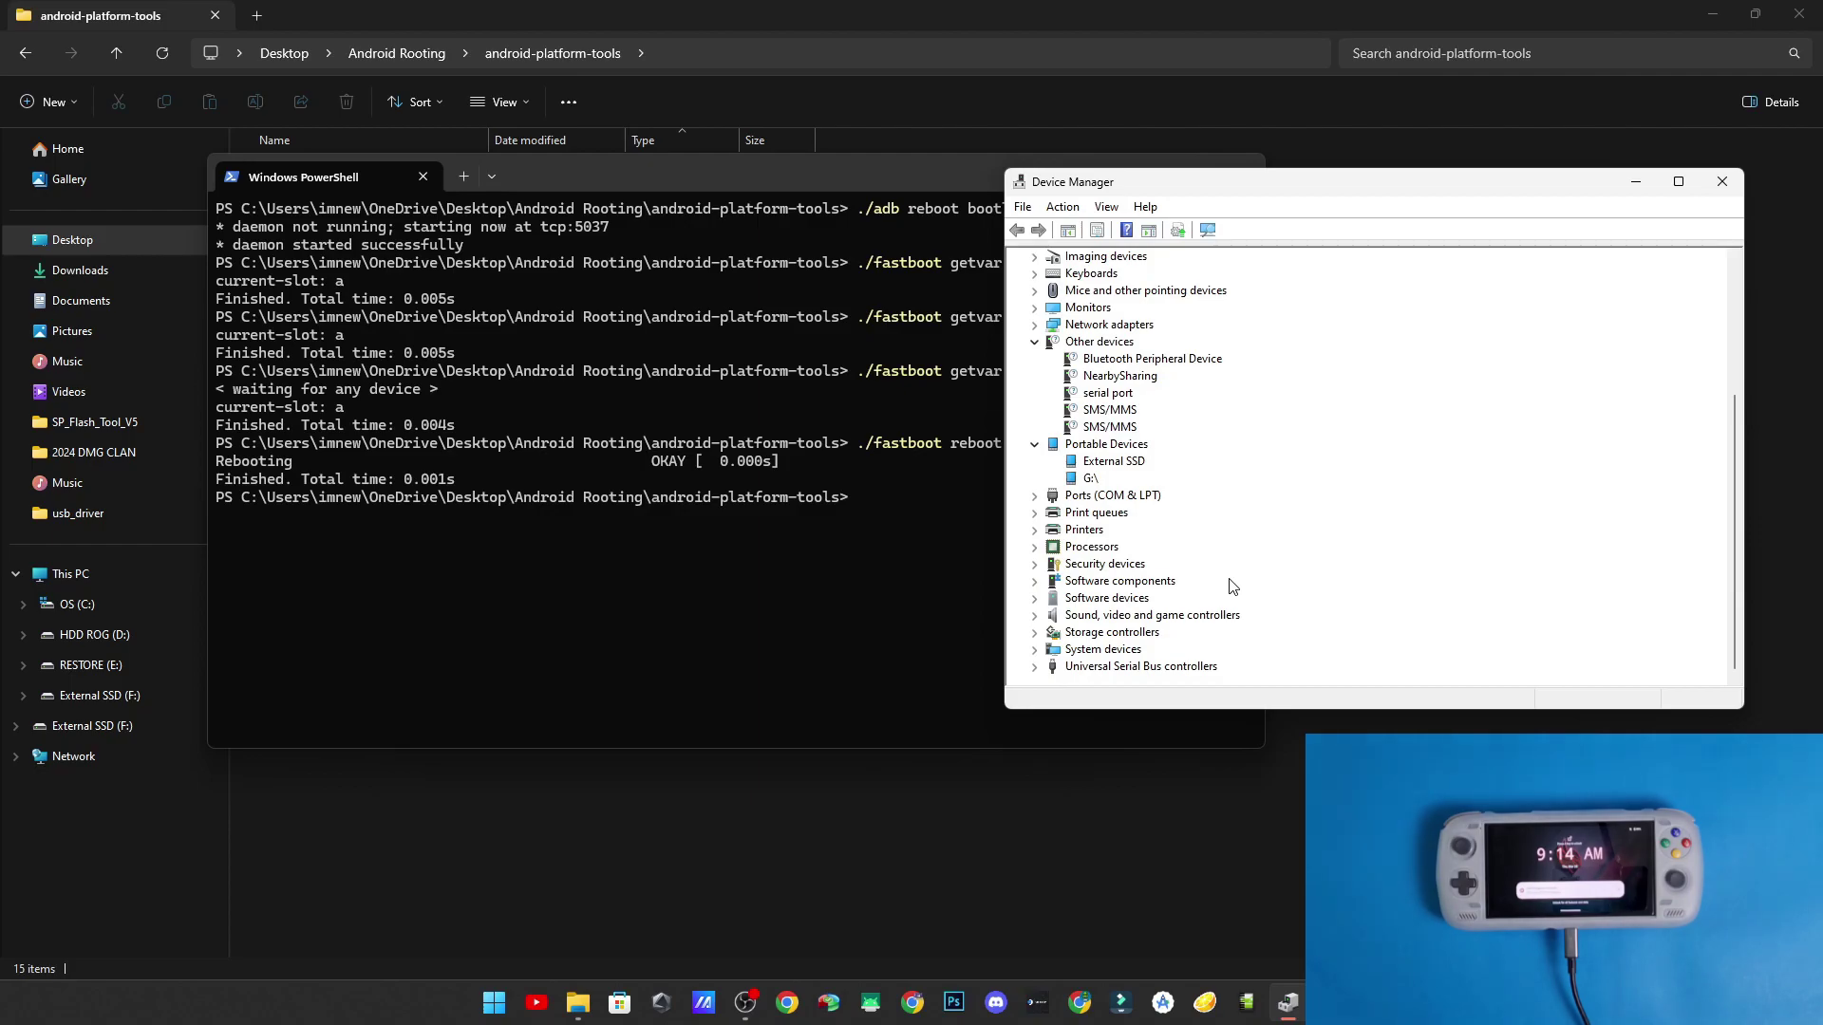
scroll(1231, 586, up, 4)
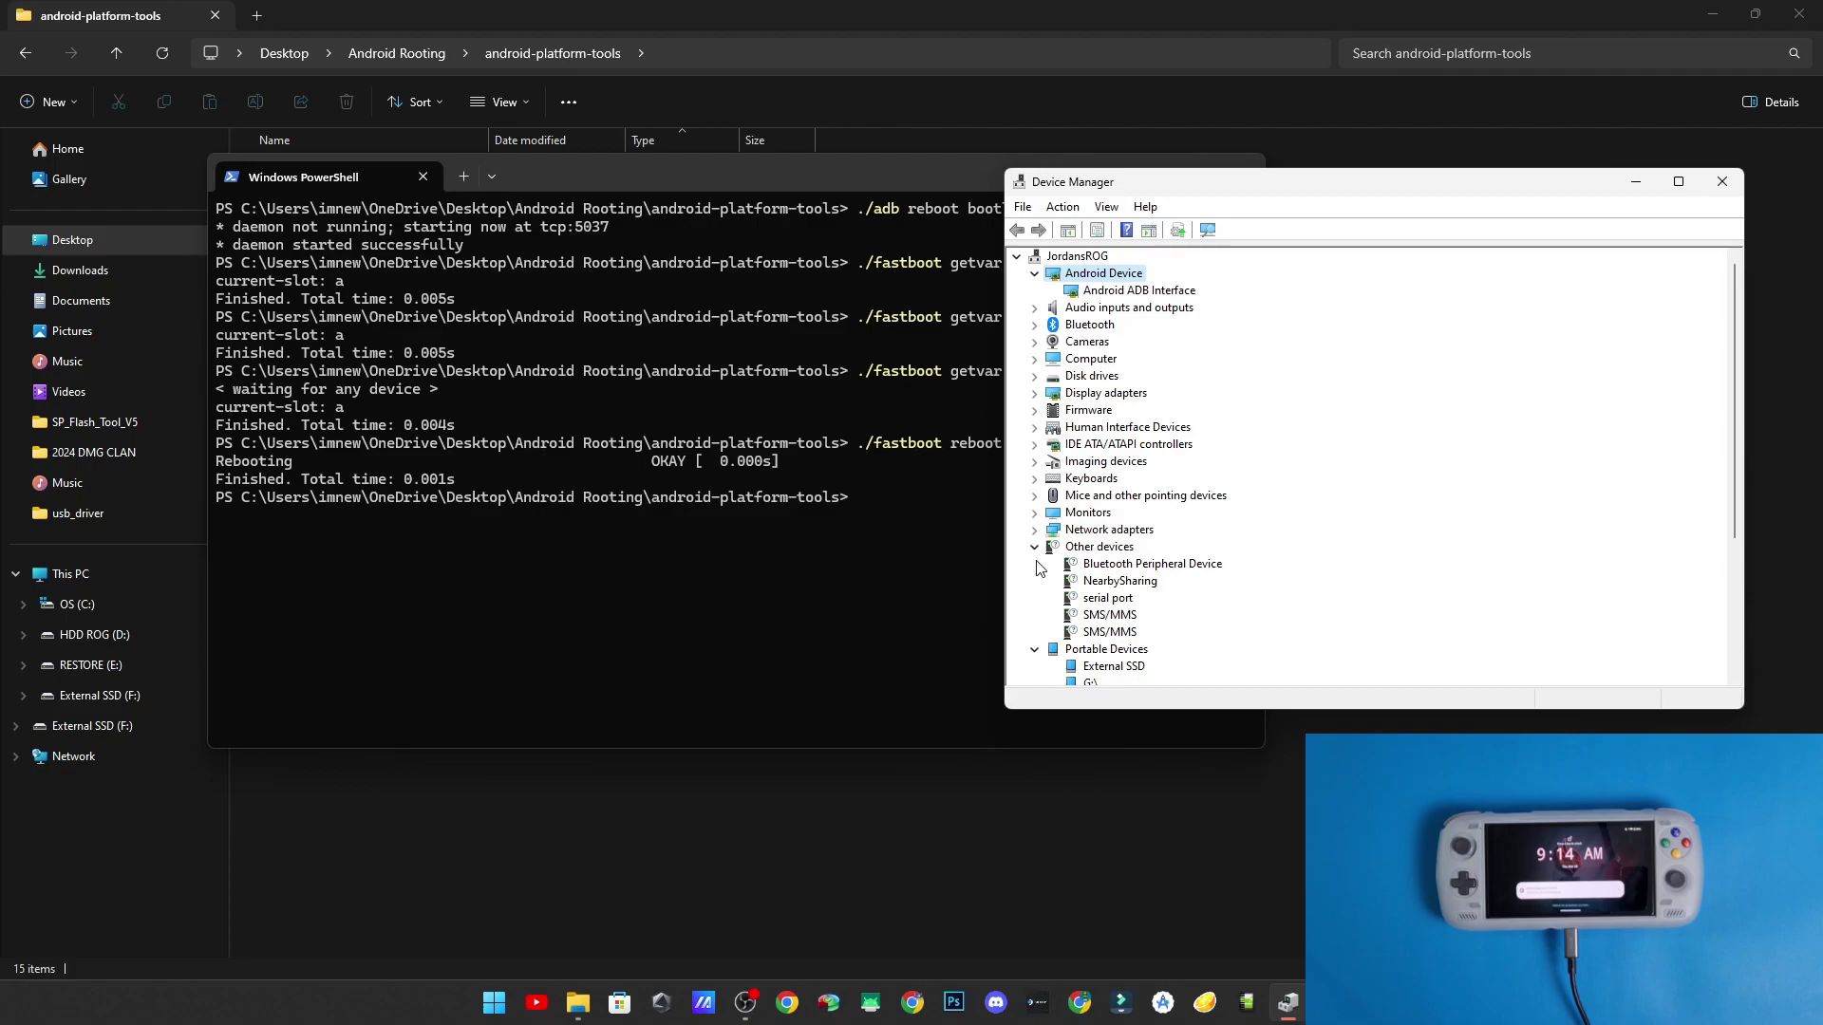
click(897, 498)
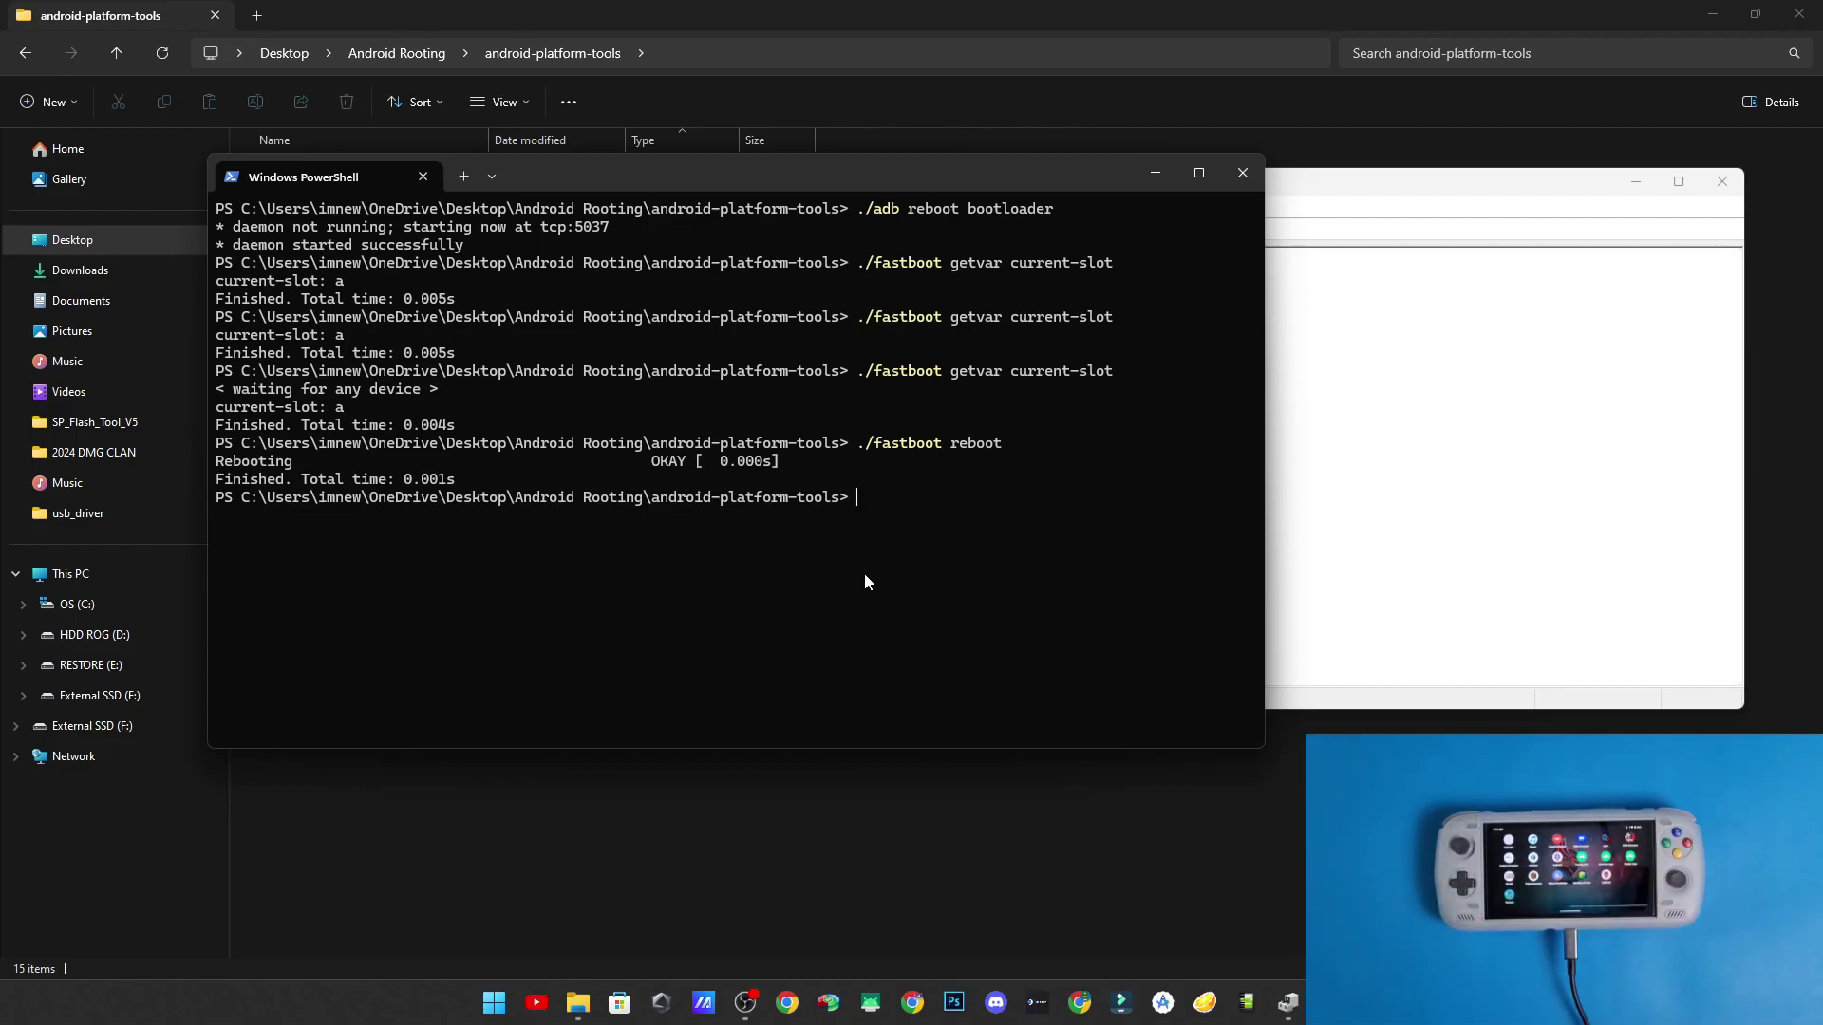
click(875, 873)
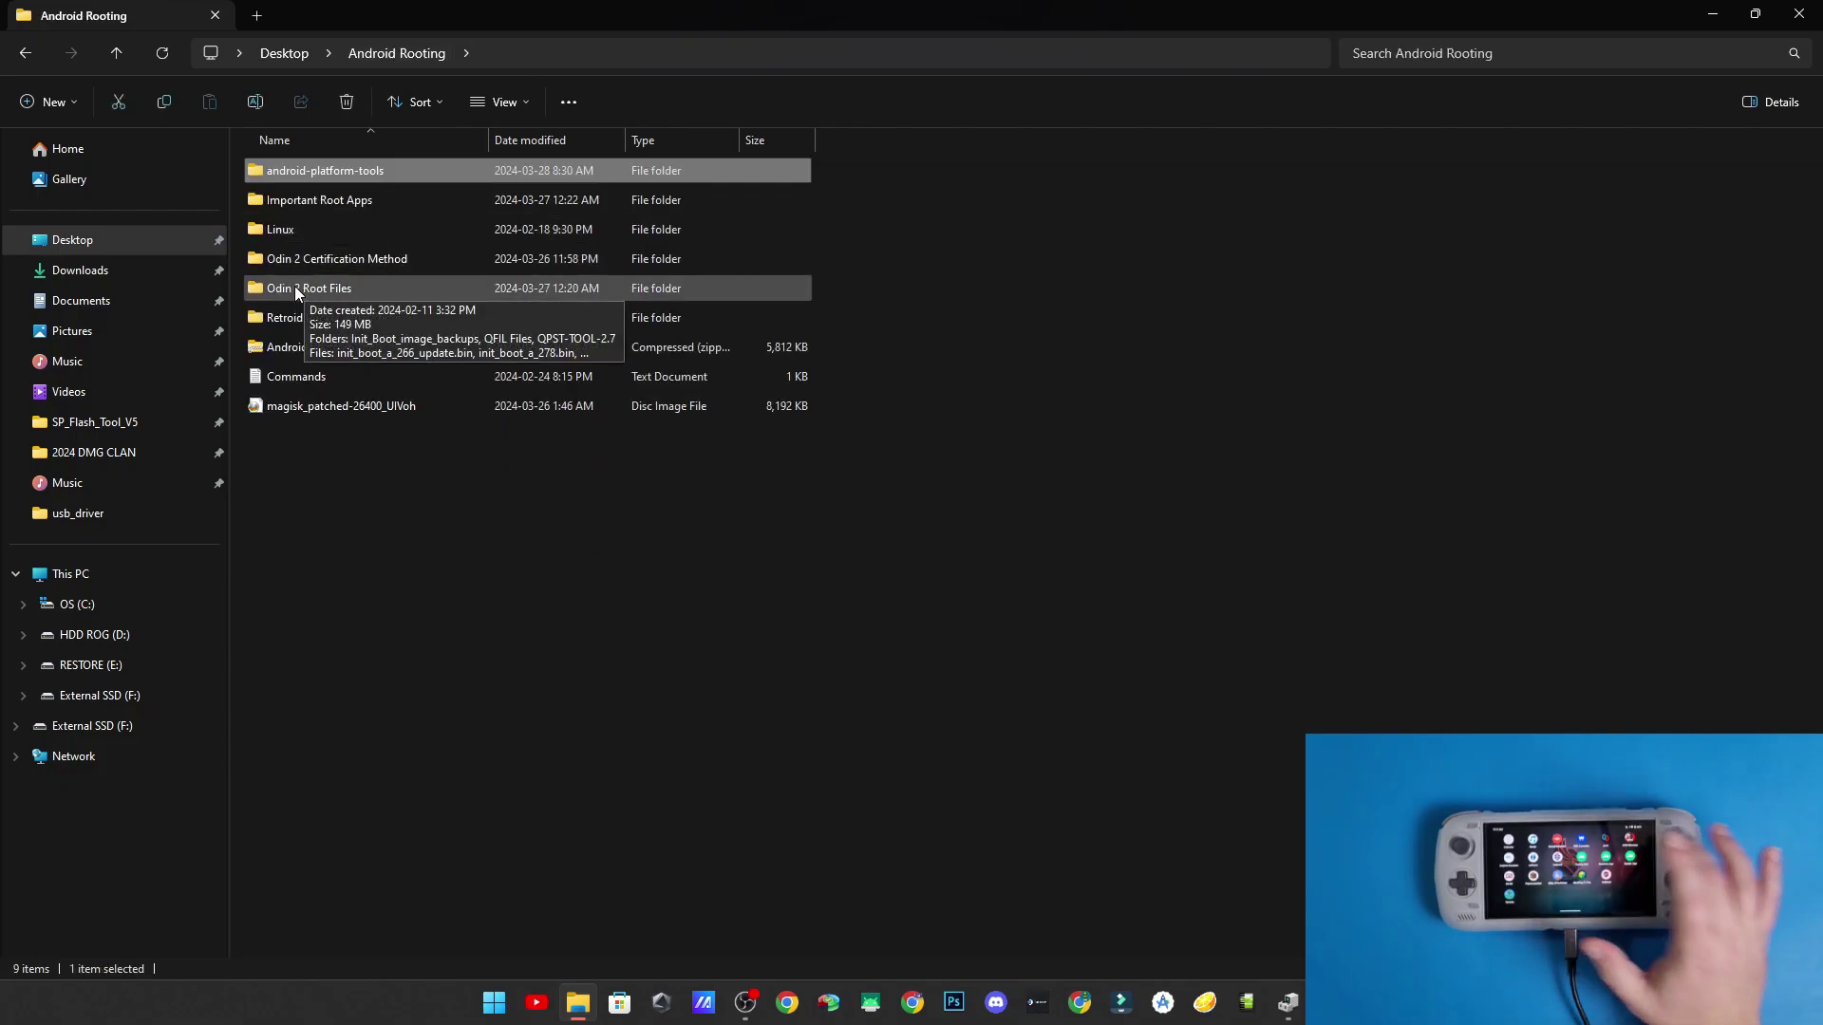
- Copy Magisk.apk from Important Root Apps into the android-platform-tools folder
double_click(385, 201)
click(309, 173)
click(389, 55)
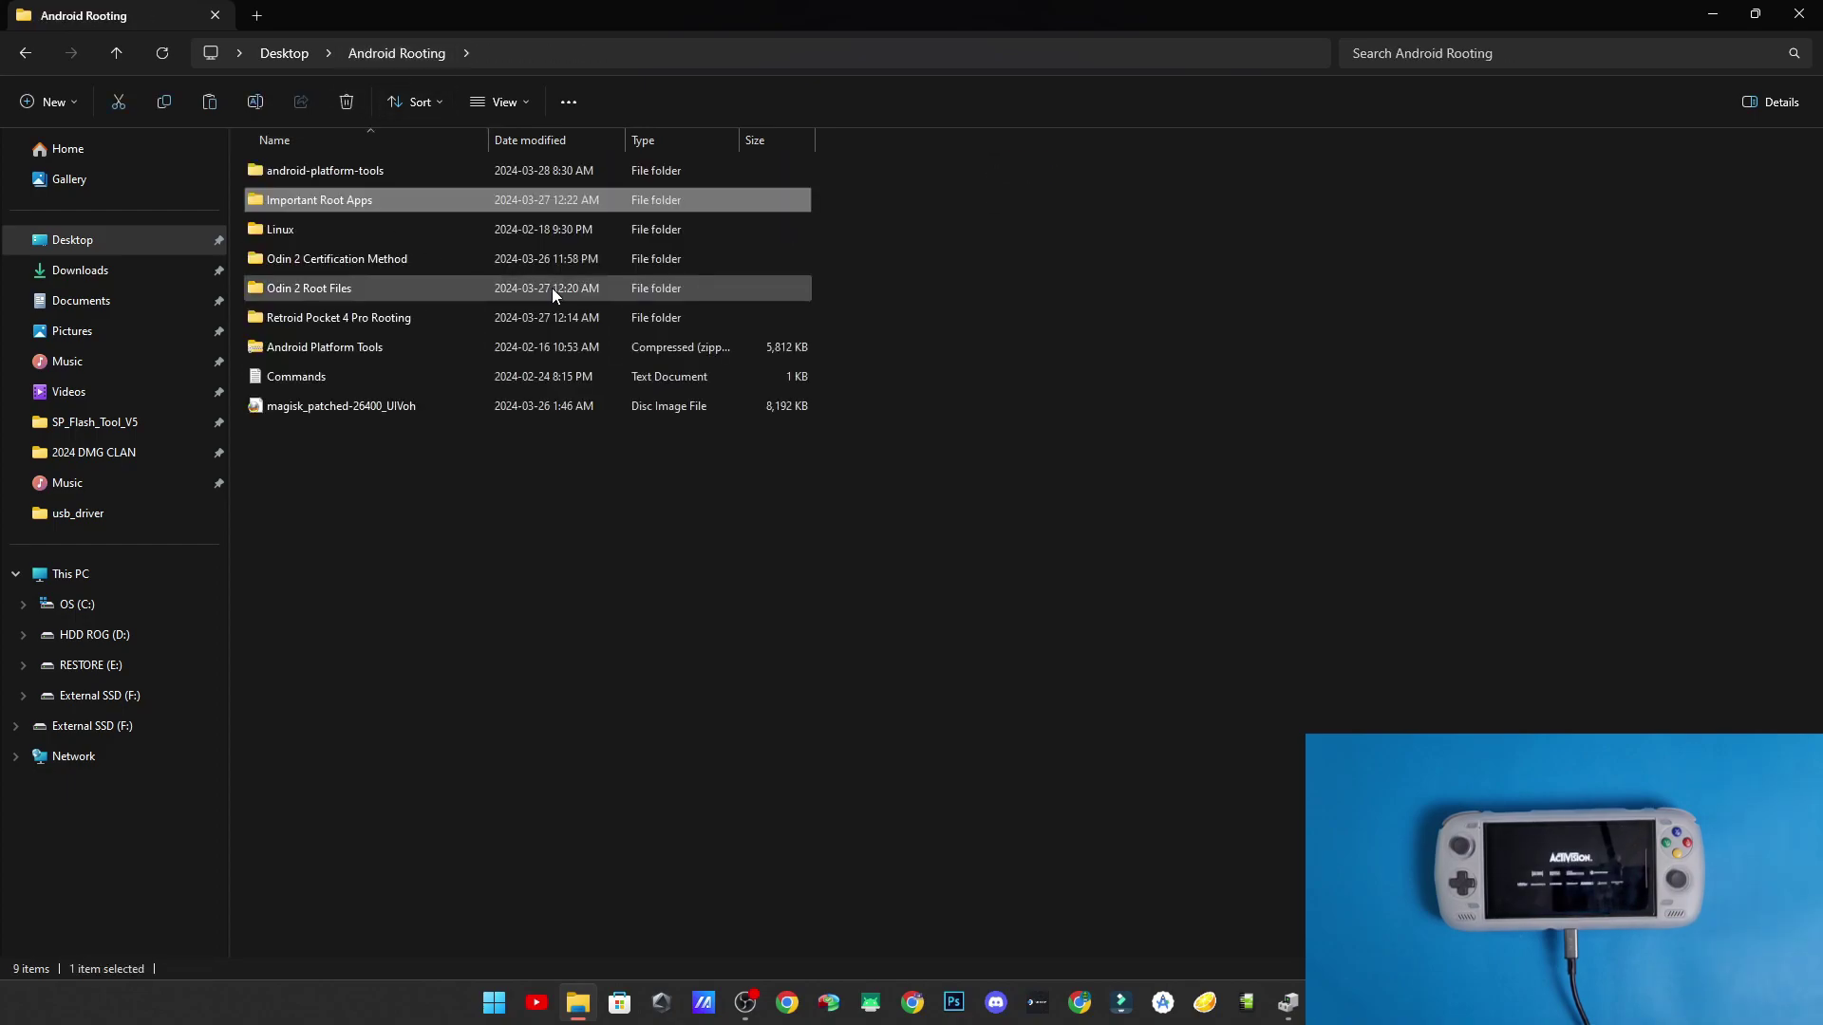
double_click(341, 173)
key(ctrl+v)
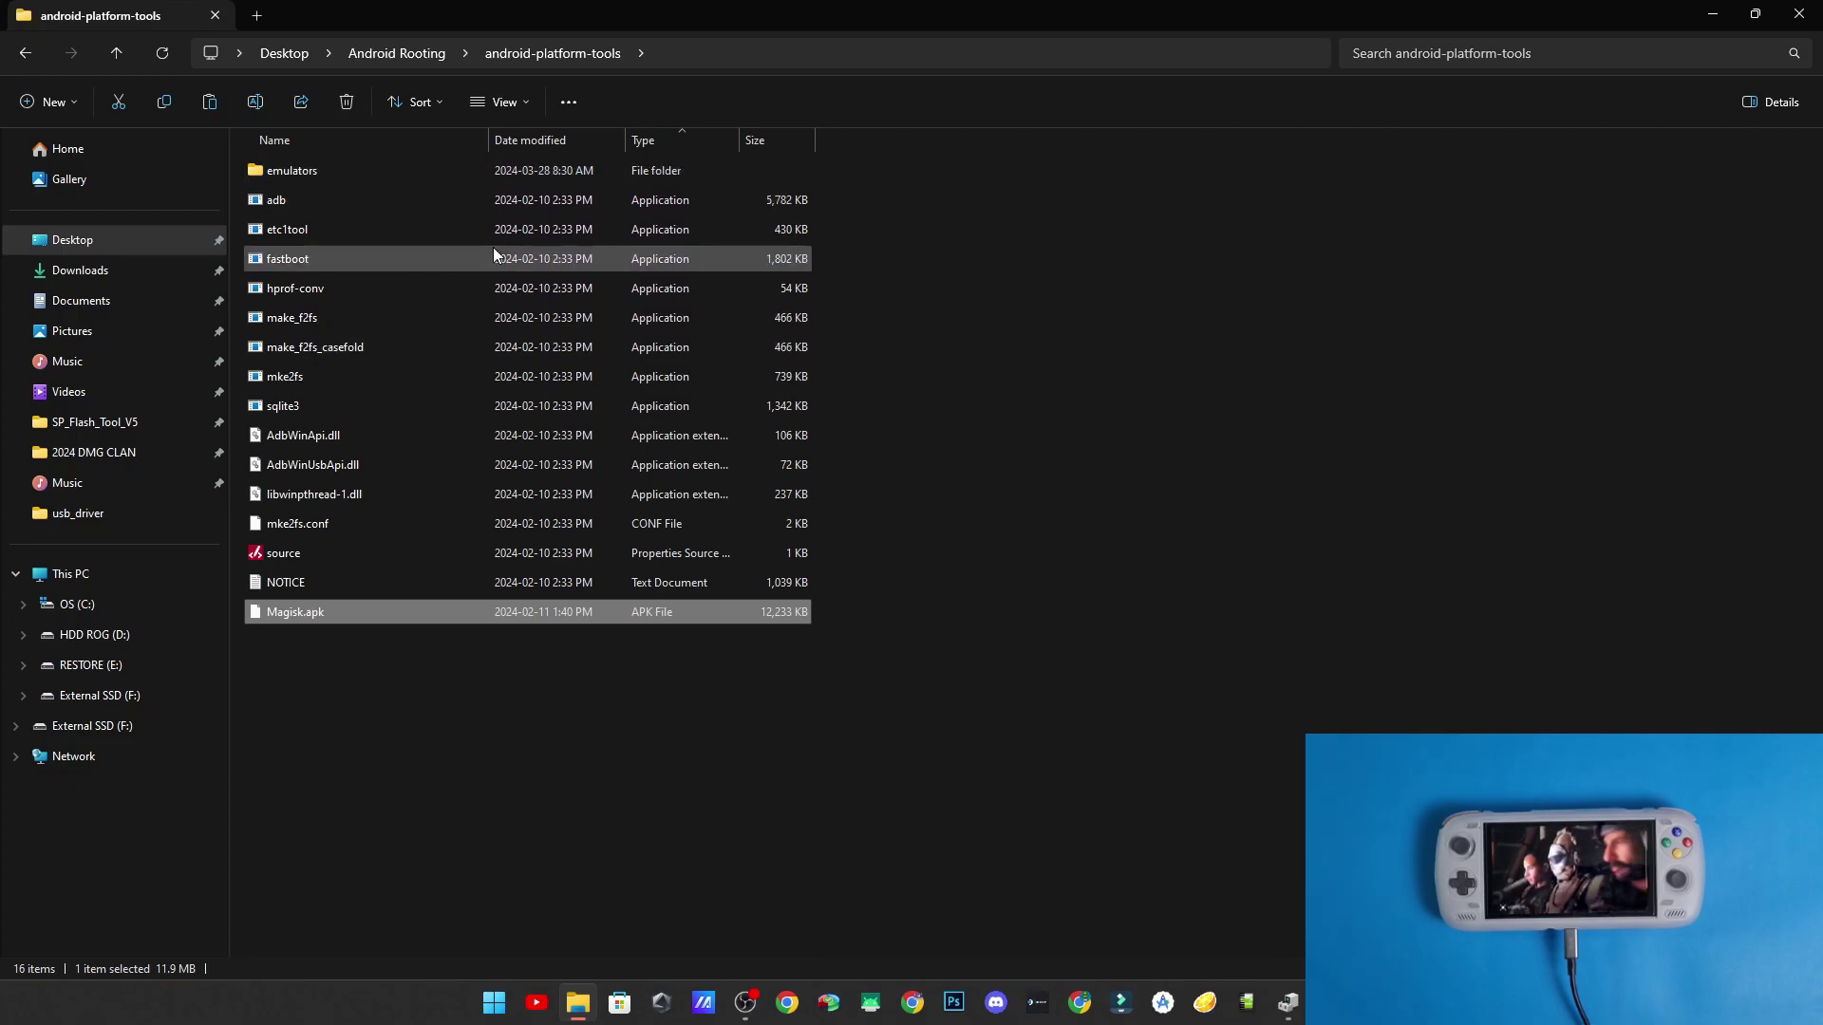
click(469, 695)
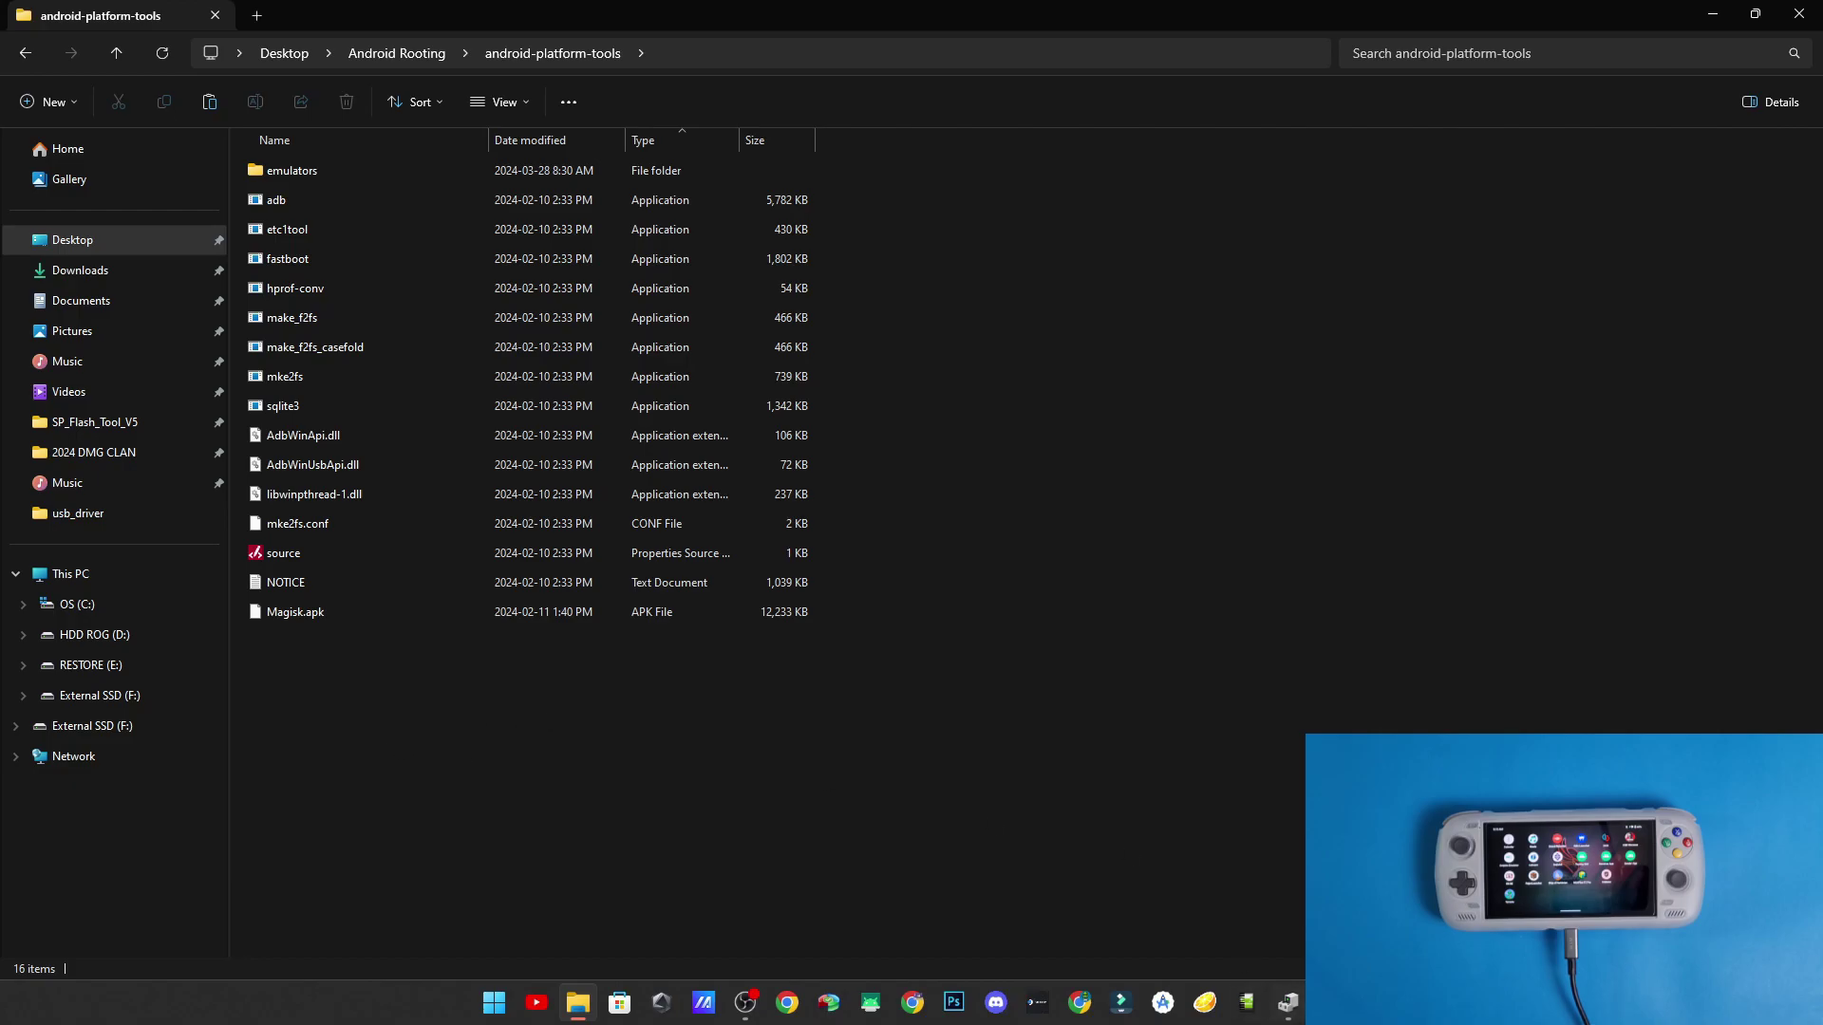
- Close the old PowerShell and open a new PowerShell window in android-platform-tools
click(1291, 1003)
click(1242, 173)
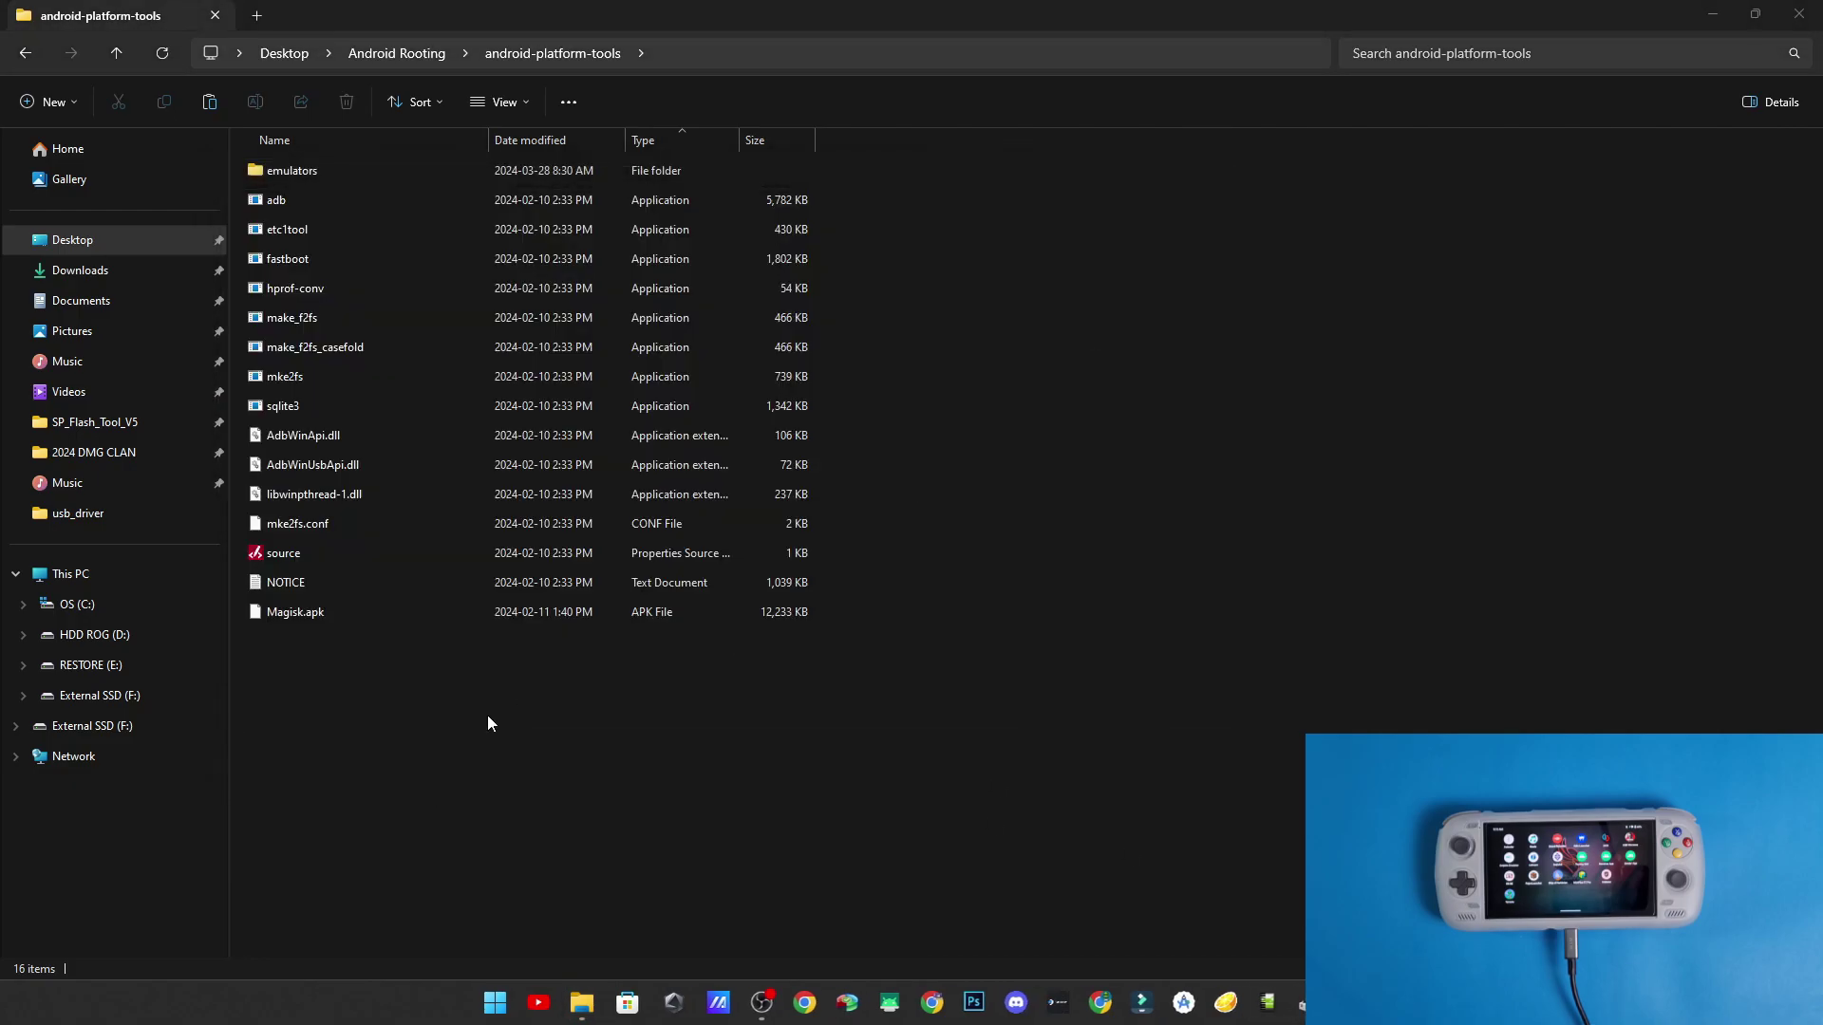
right_click(395, 759)
click(545, 639)
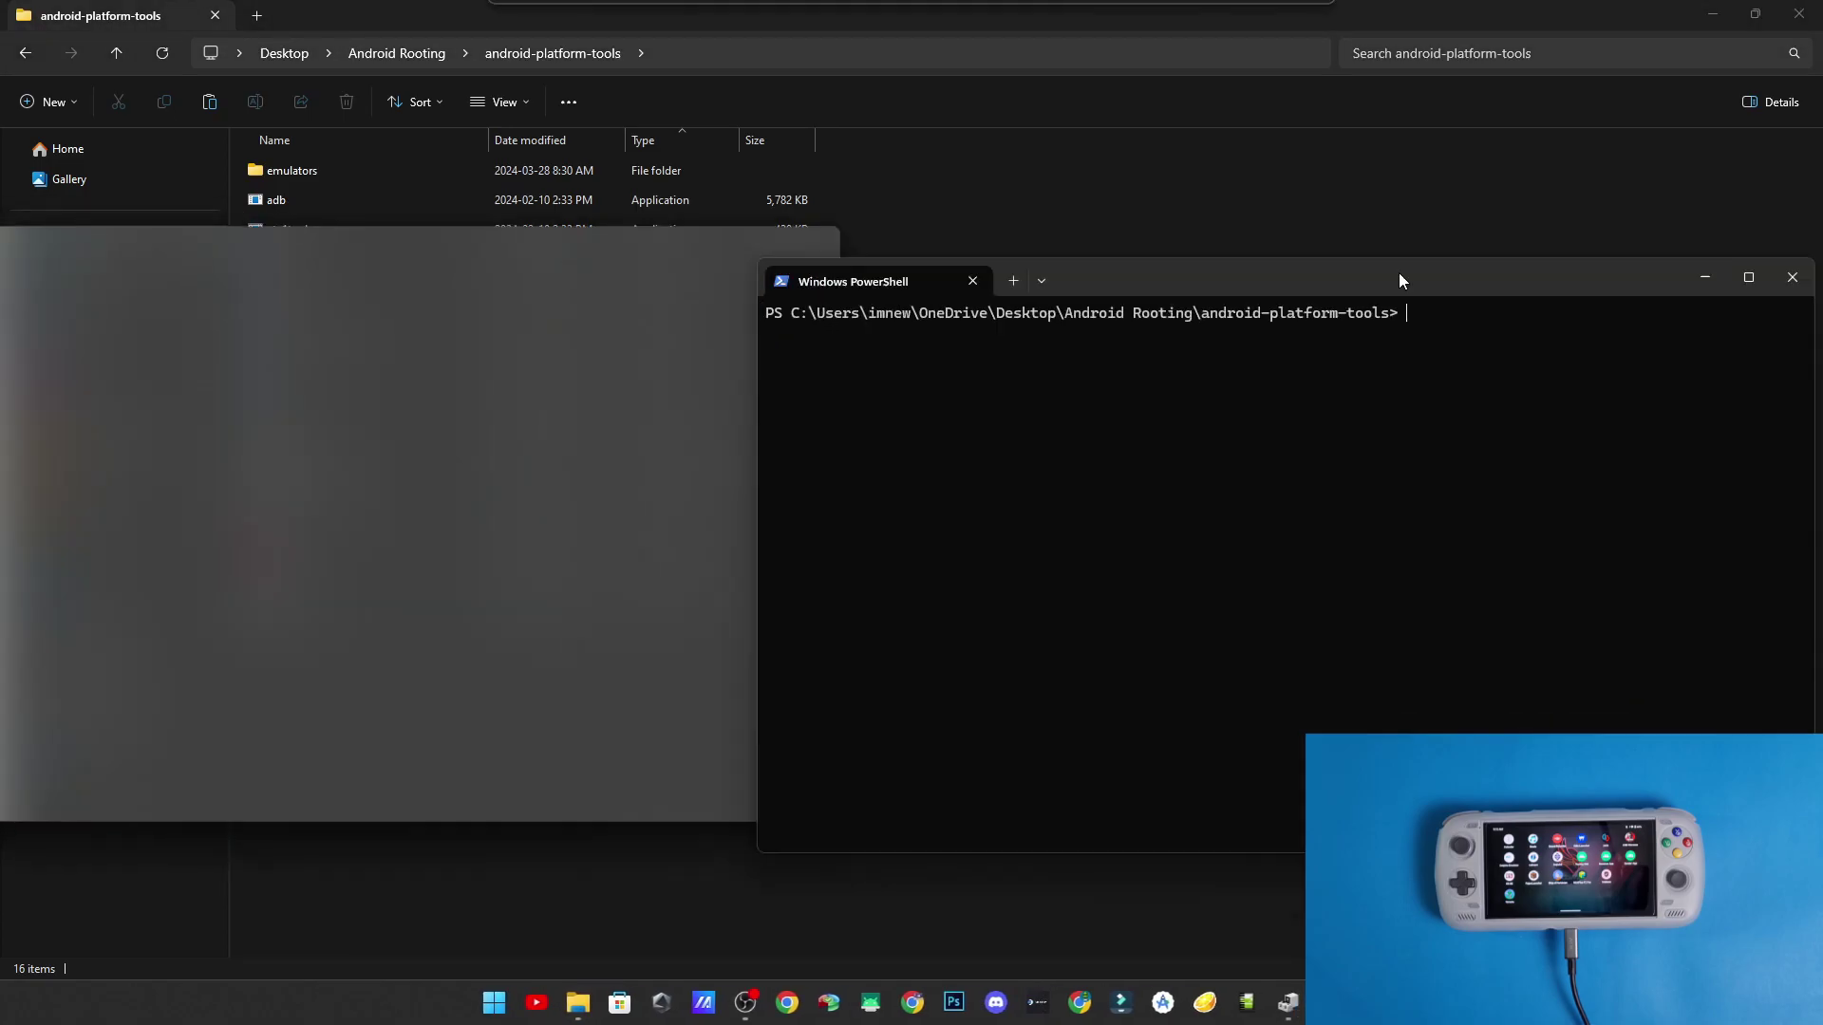
drag(1399, 276, 1221, 125)
- Install Magisk.apk with ./adb install, then reboot the handheld into the bootloader
text(./)
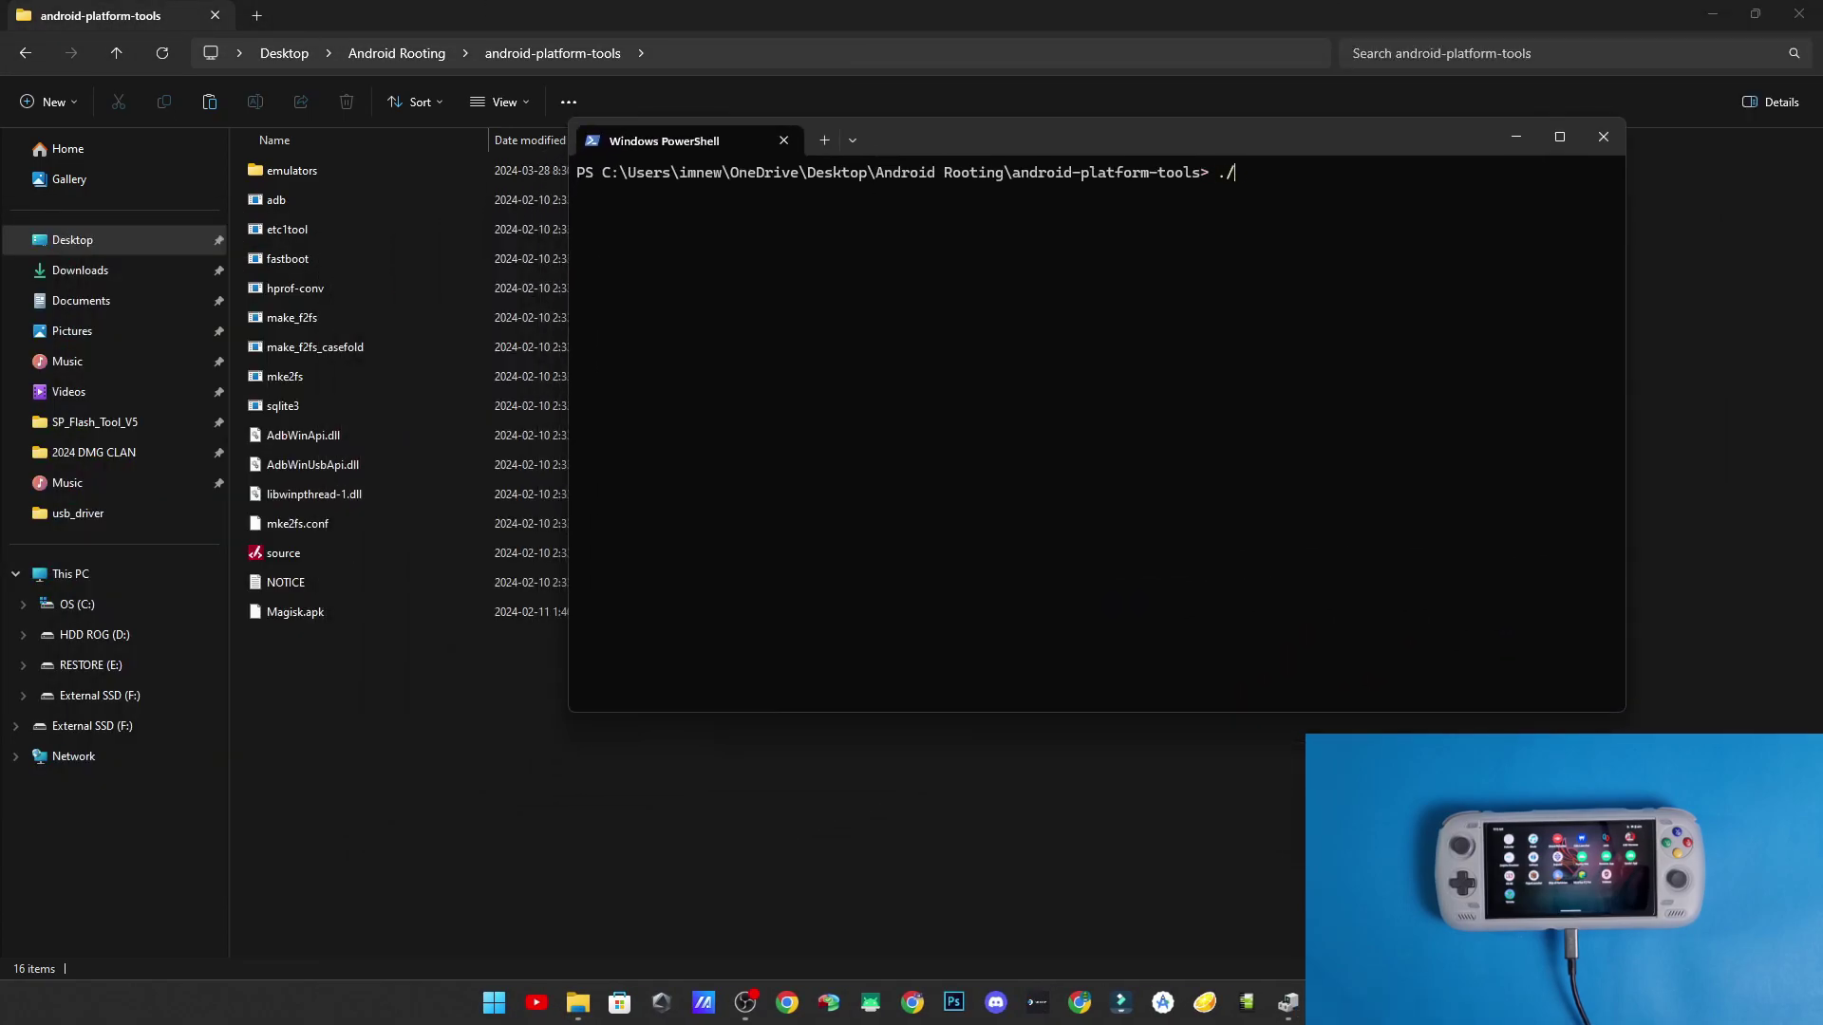
text(adb install Magisk.apk)
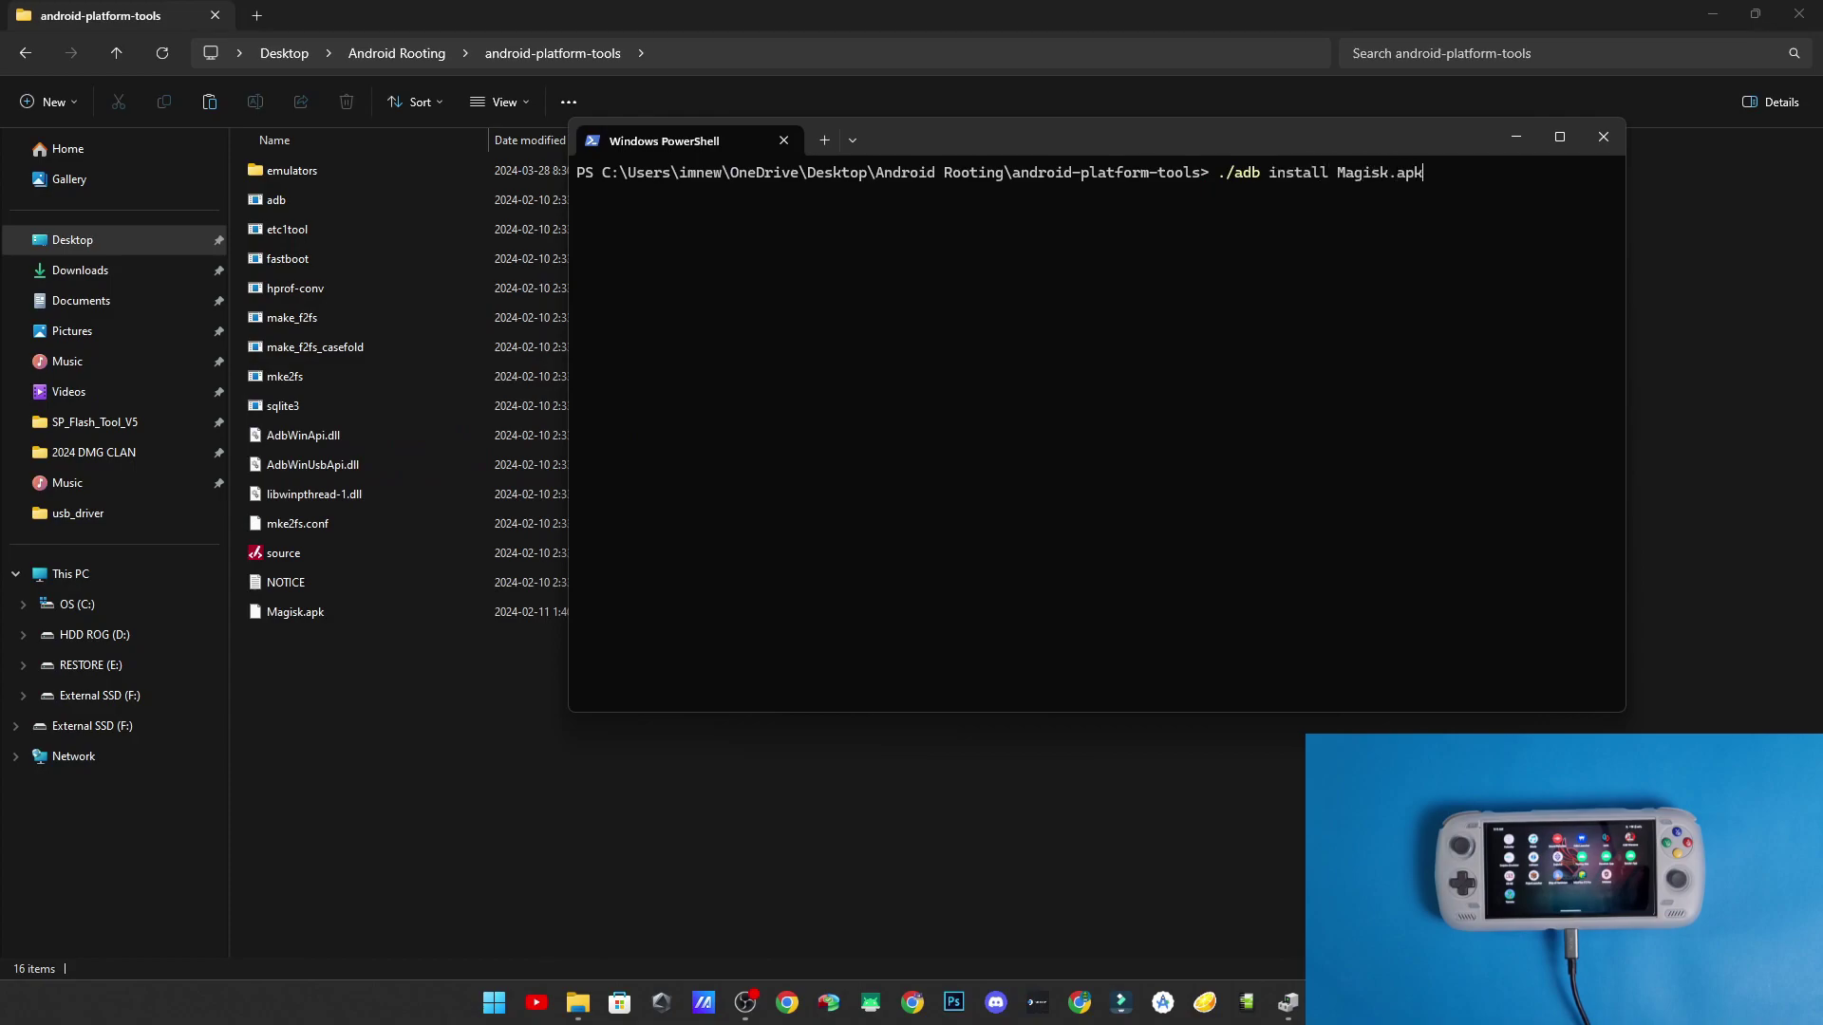
key(Return)
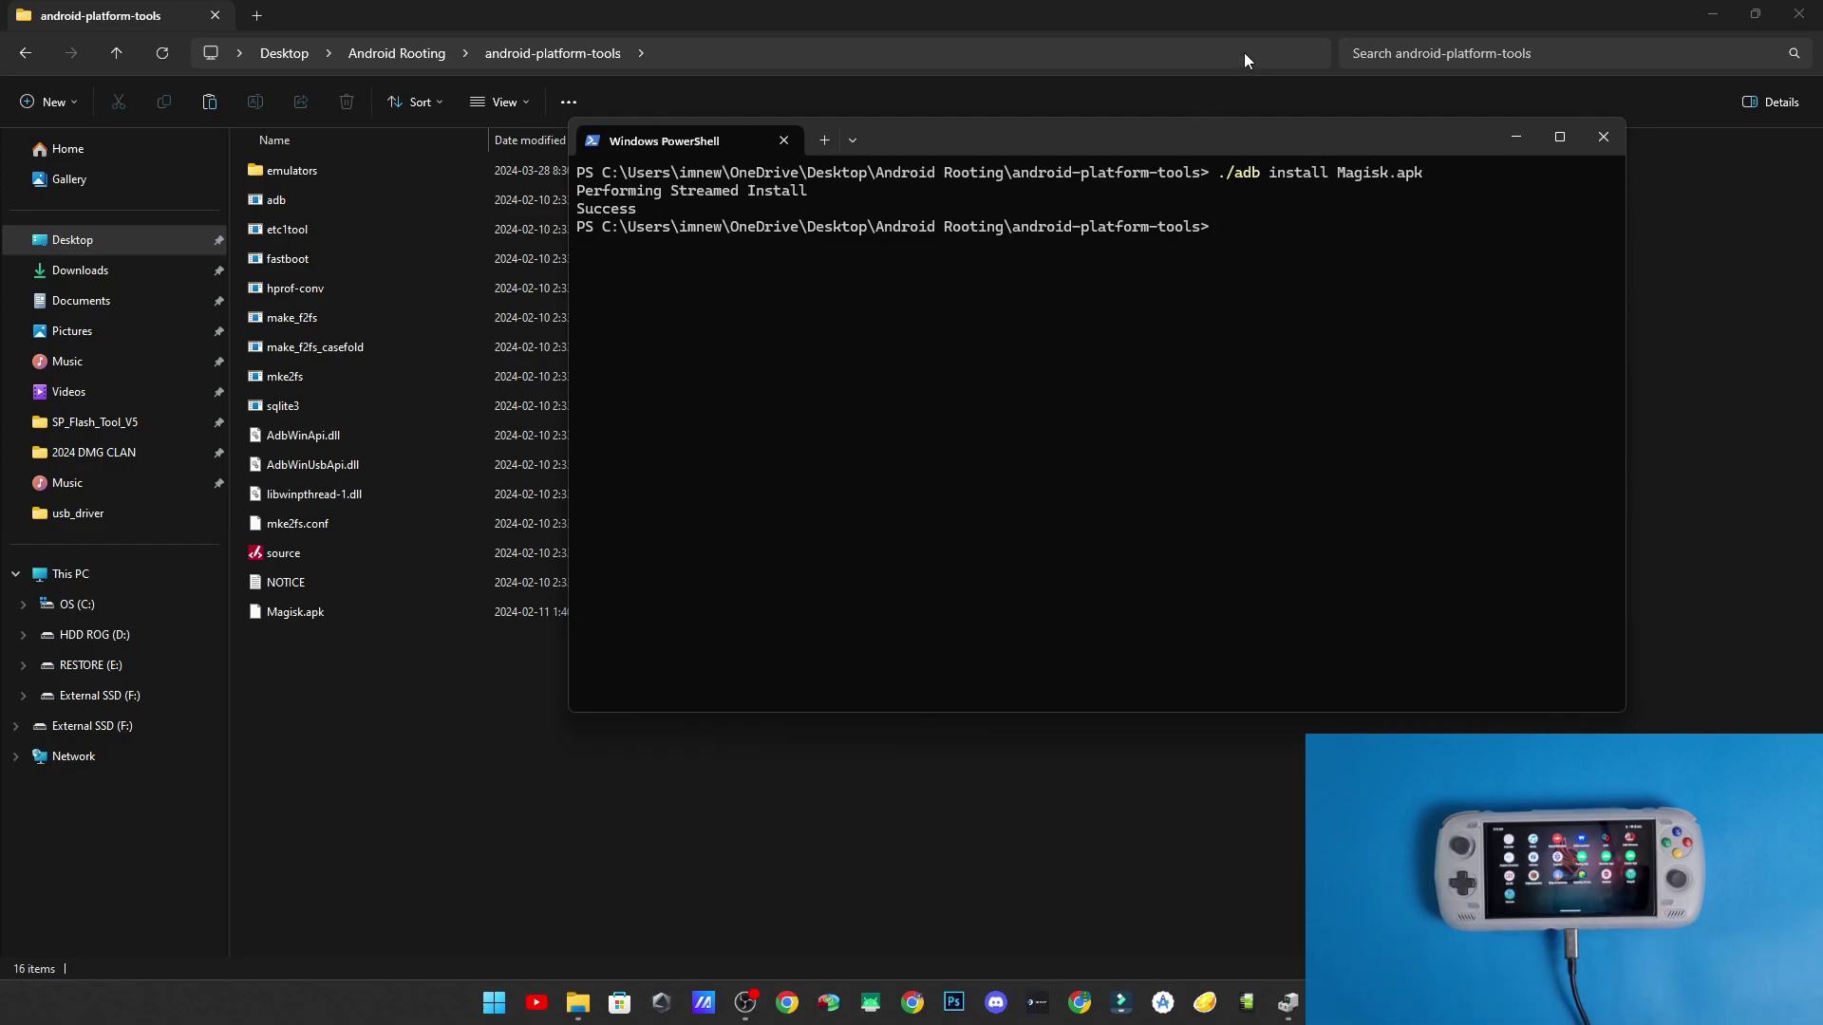
text(./adb reboot boto)
text(loader)
key(Return)
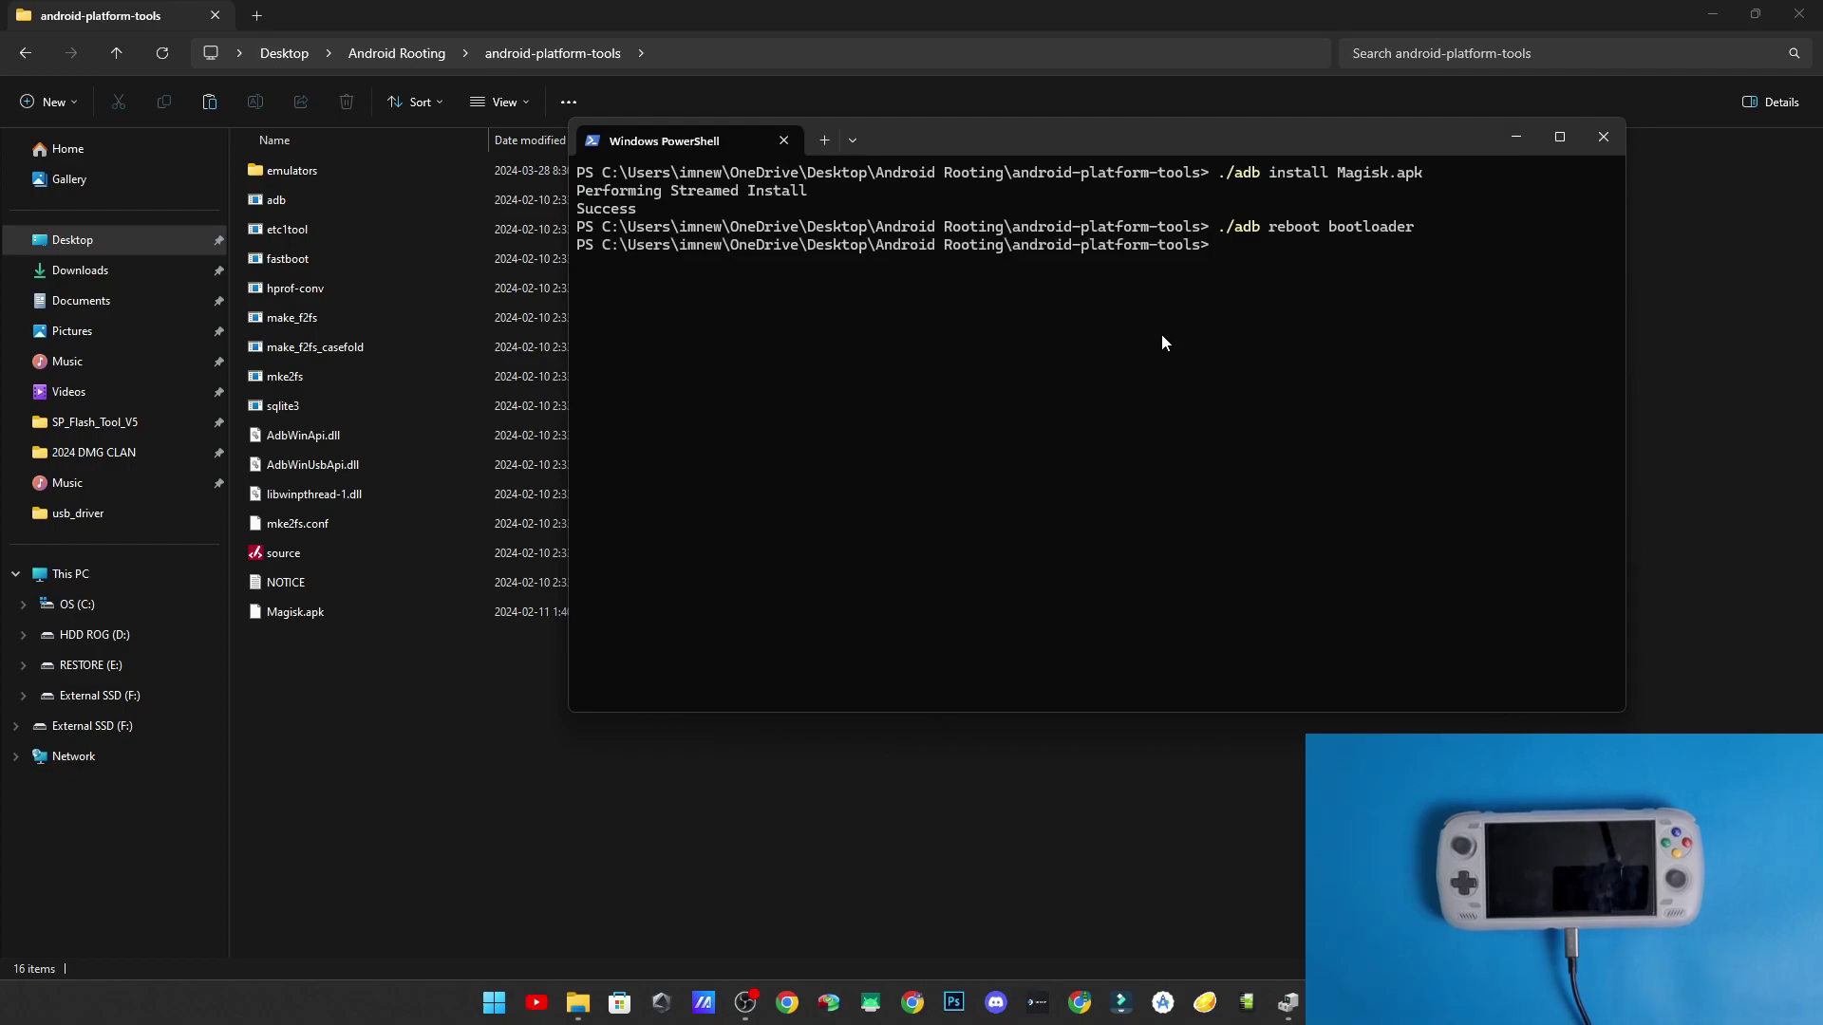
- Query the current slot (a) with fastboot, then run ./fastboot reboot
text(./fastboot)
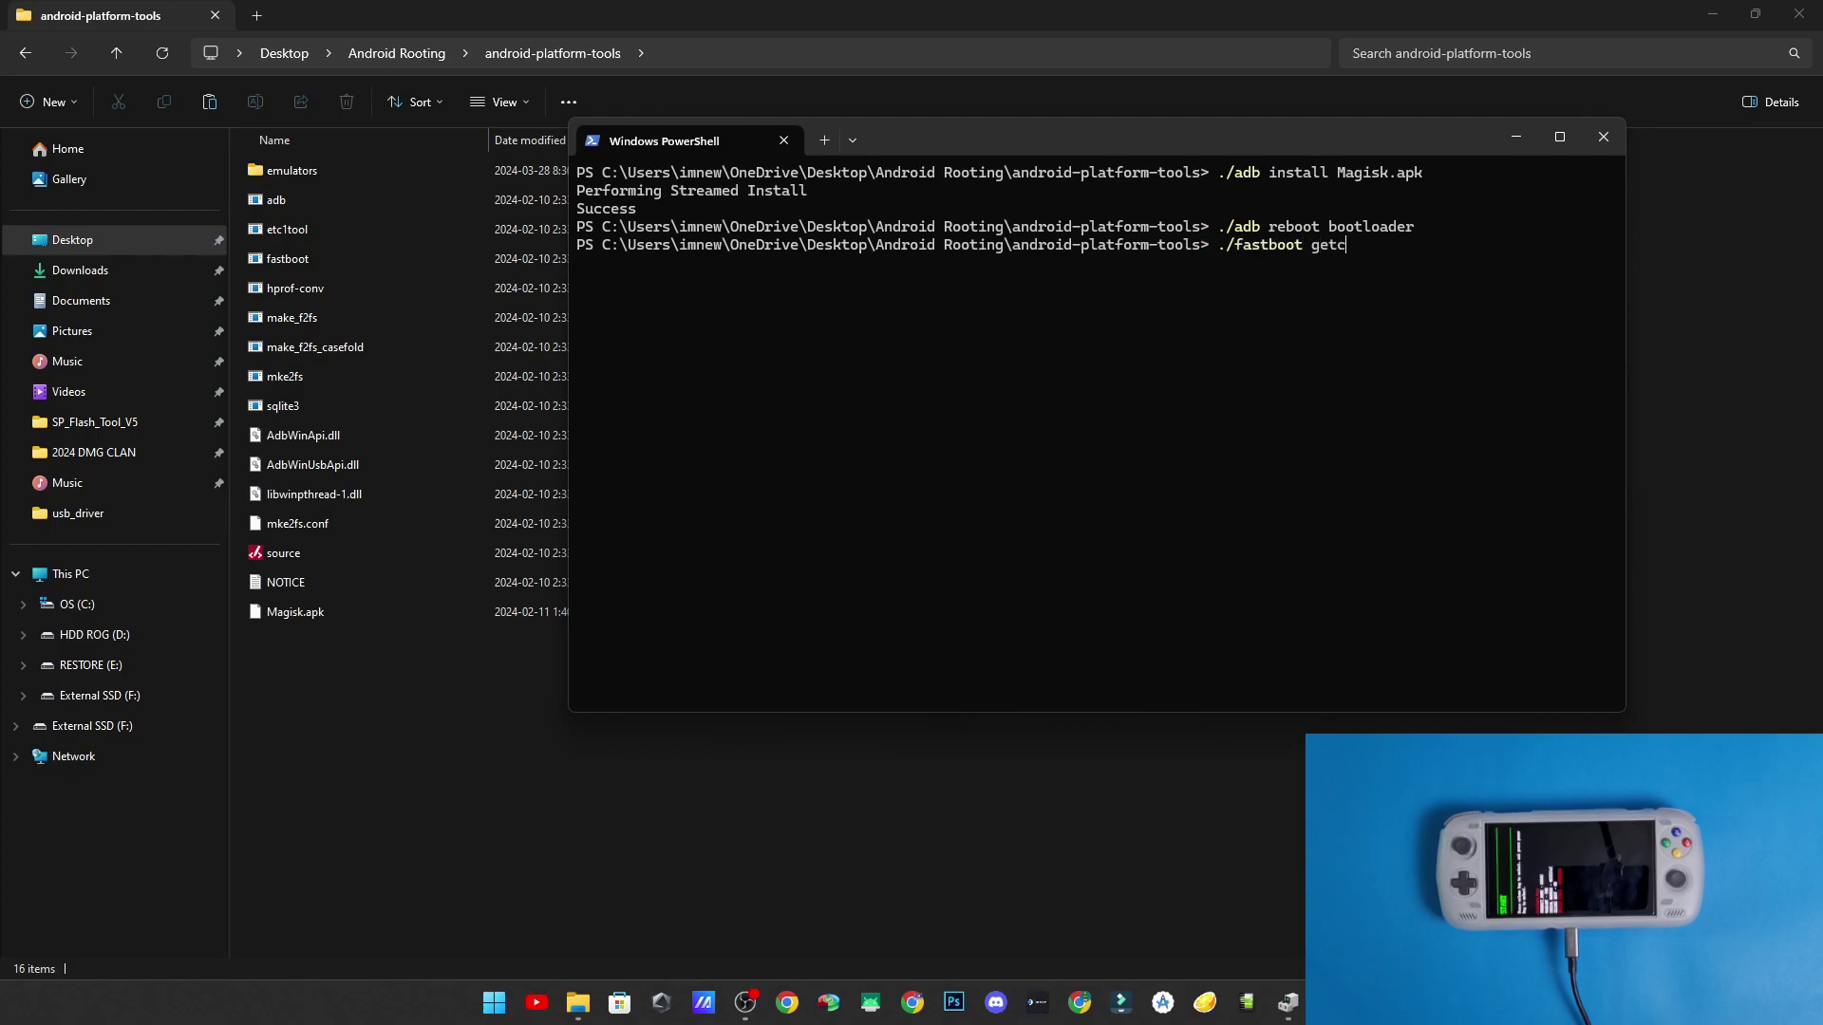
text( getvar current-slot)
key(Return)
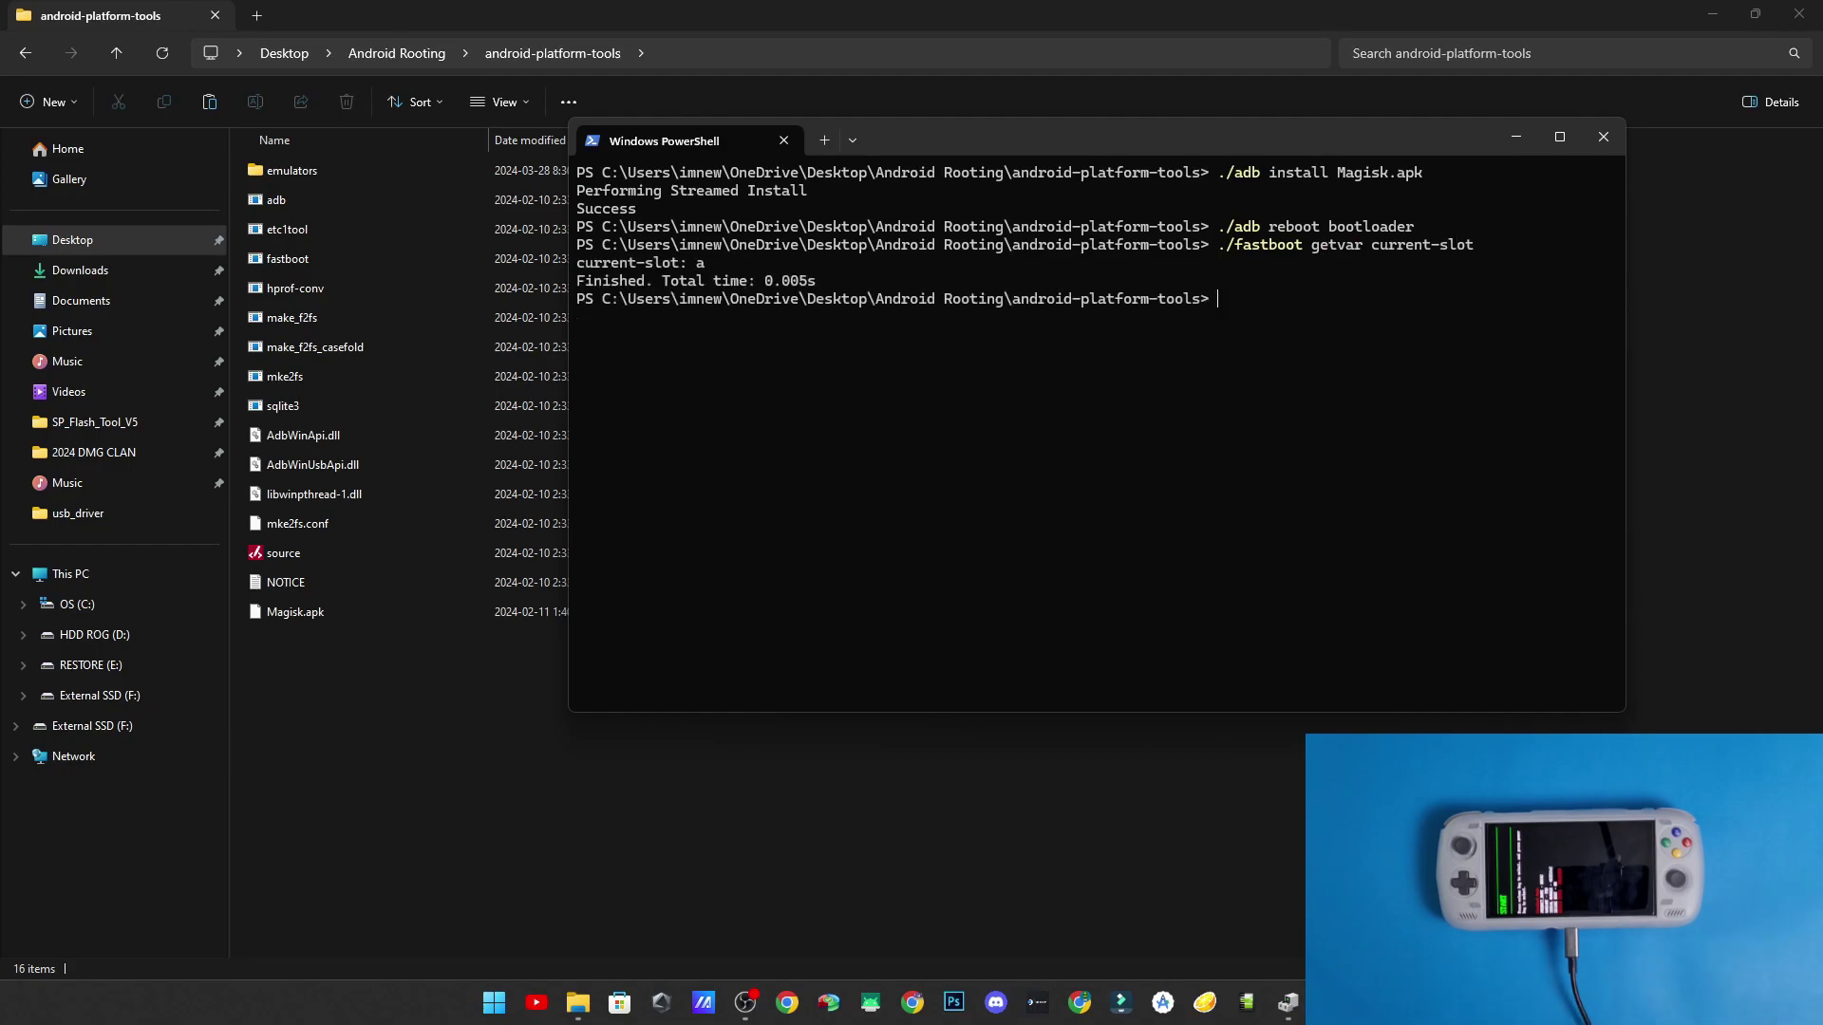
text(./fastboot reboot)
key(Return)
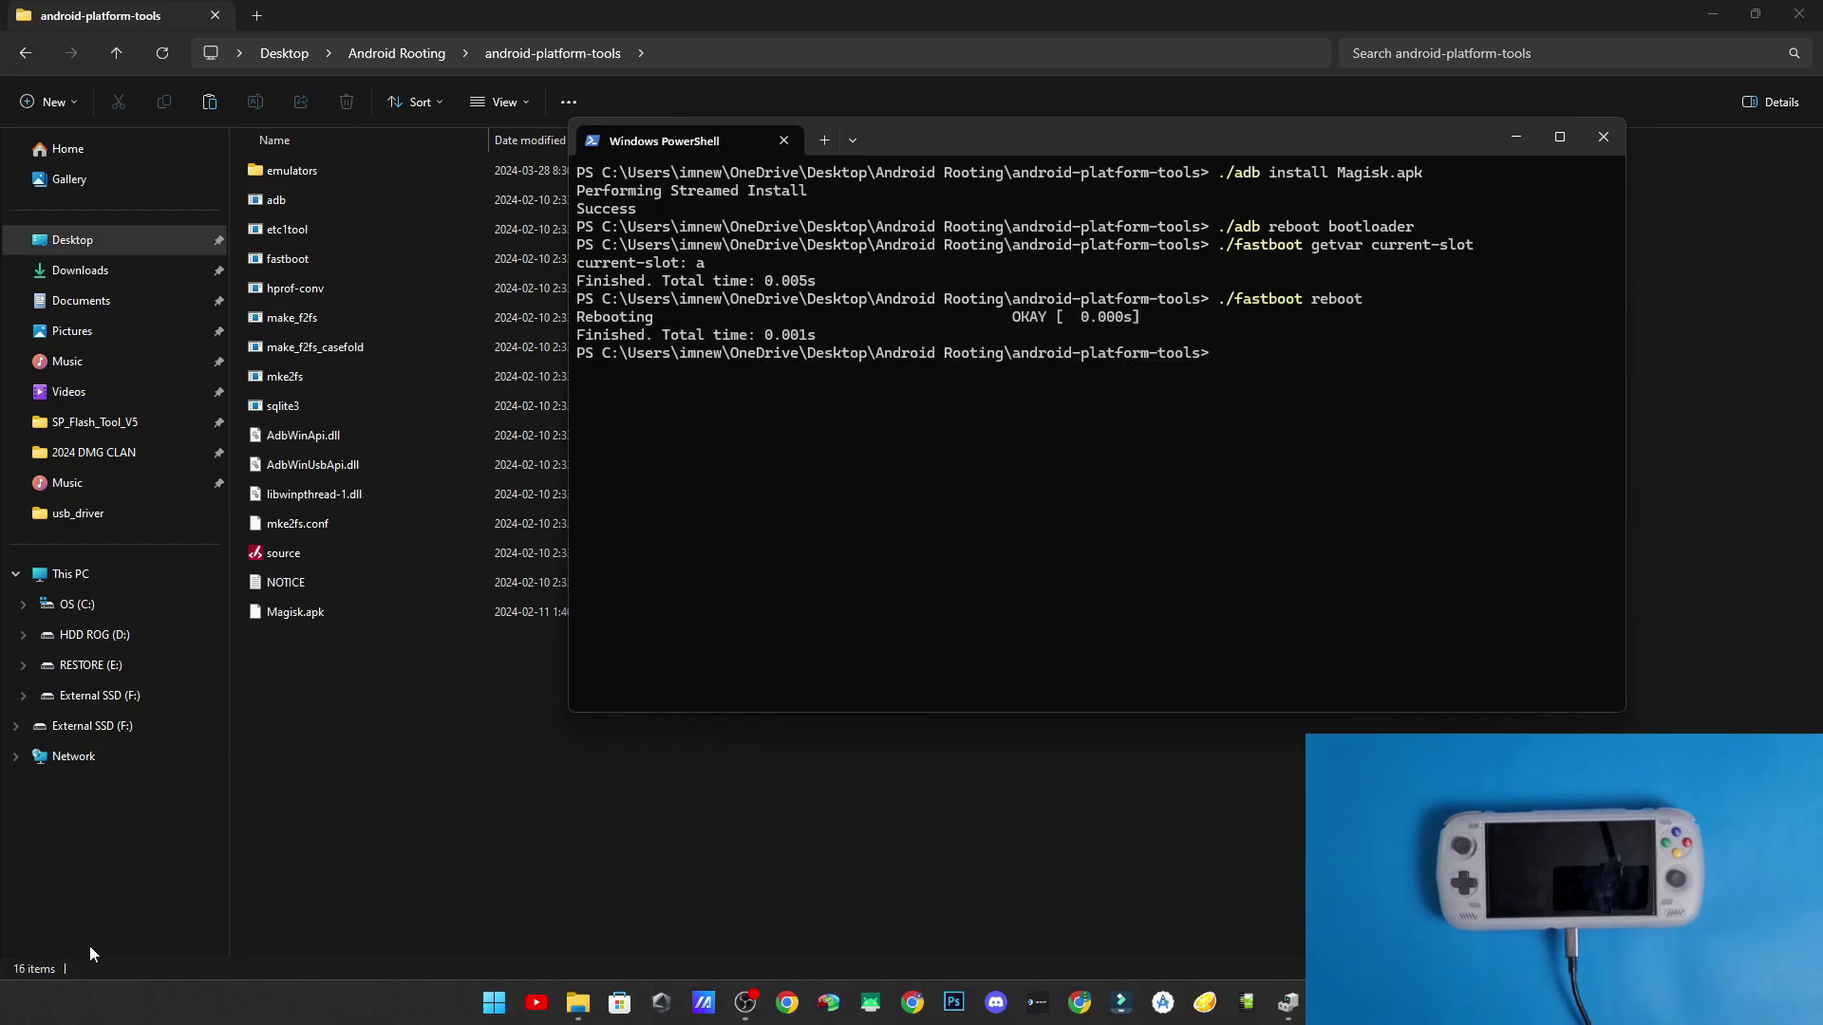